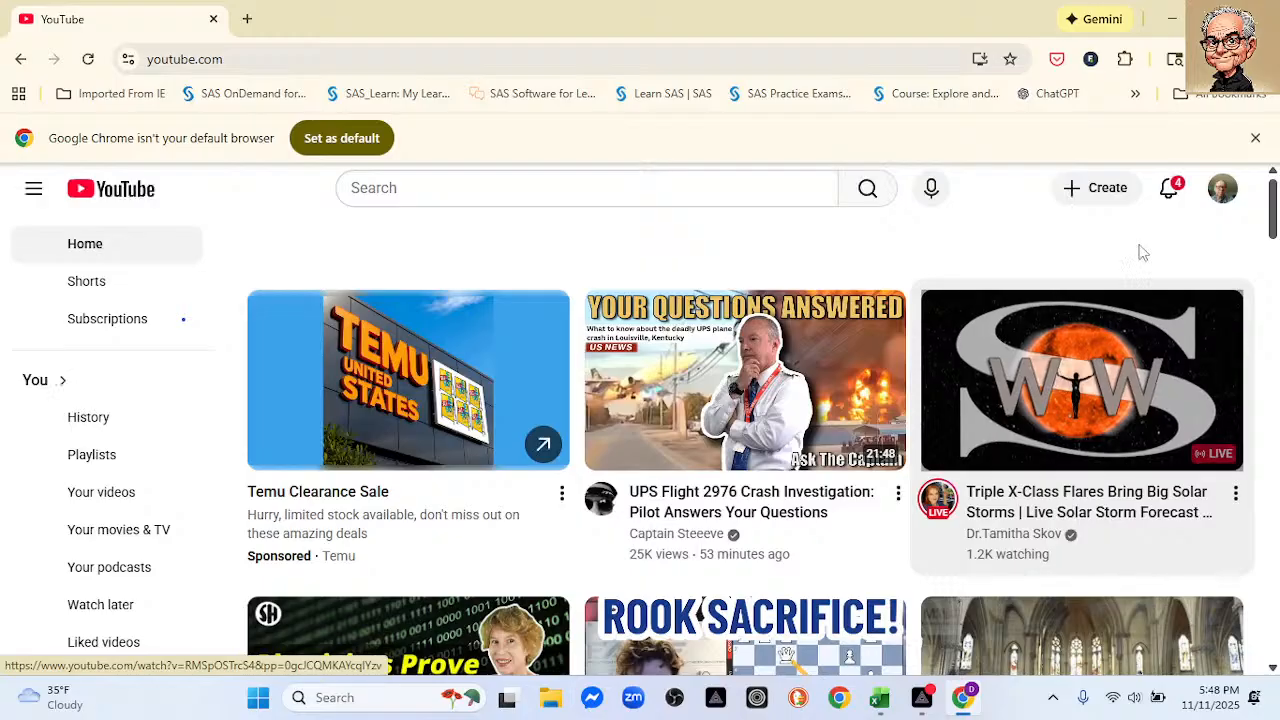
# Open the live Excel Stock Analysis stream in YouTube Studio and pop its chat out into a separate window.
pyautogui.click(1110, 192)
pyautogui.click(1124, 268)
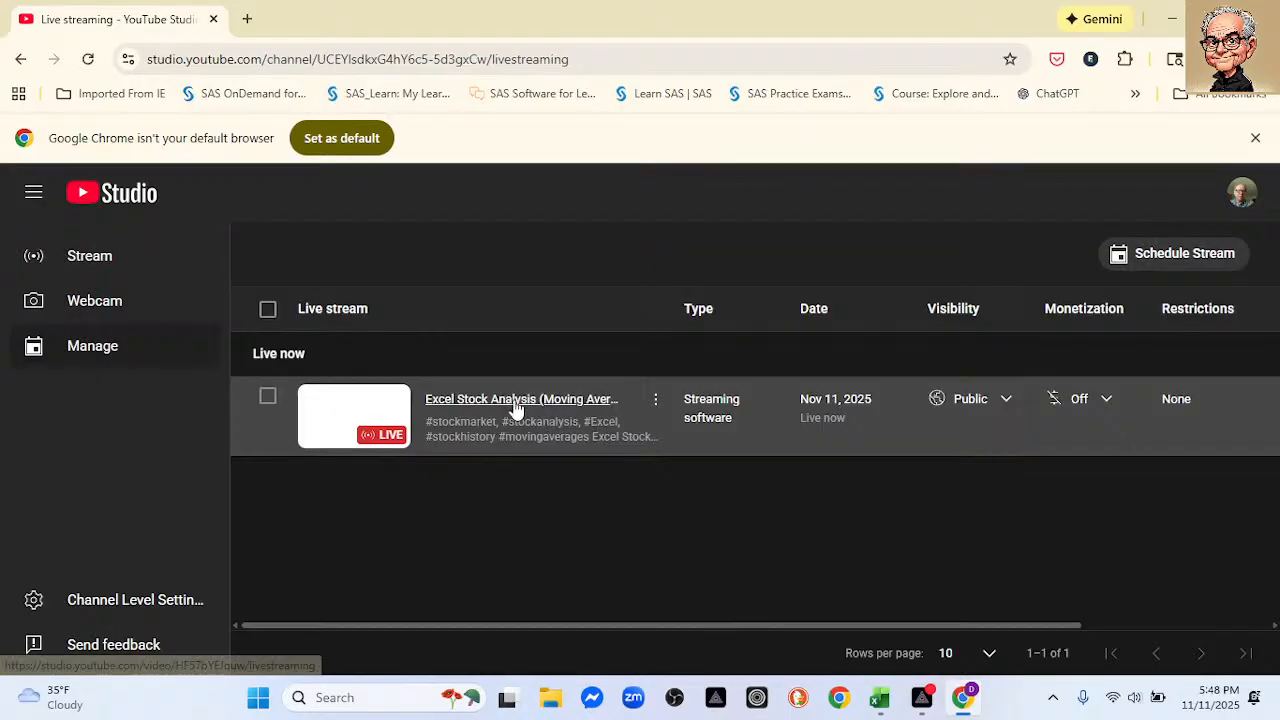
pyautogui.click(512, 400)
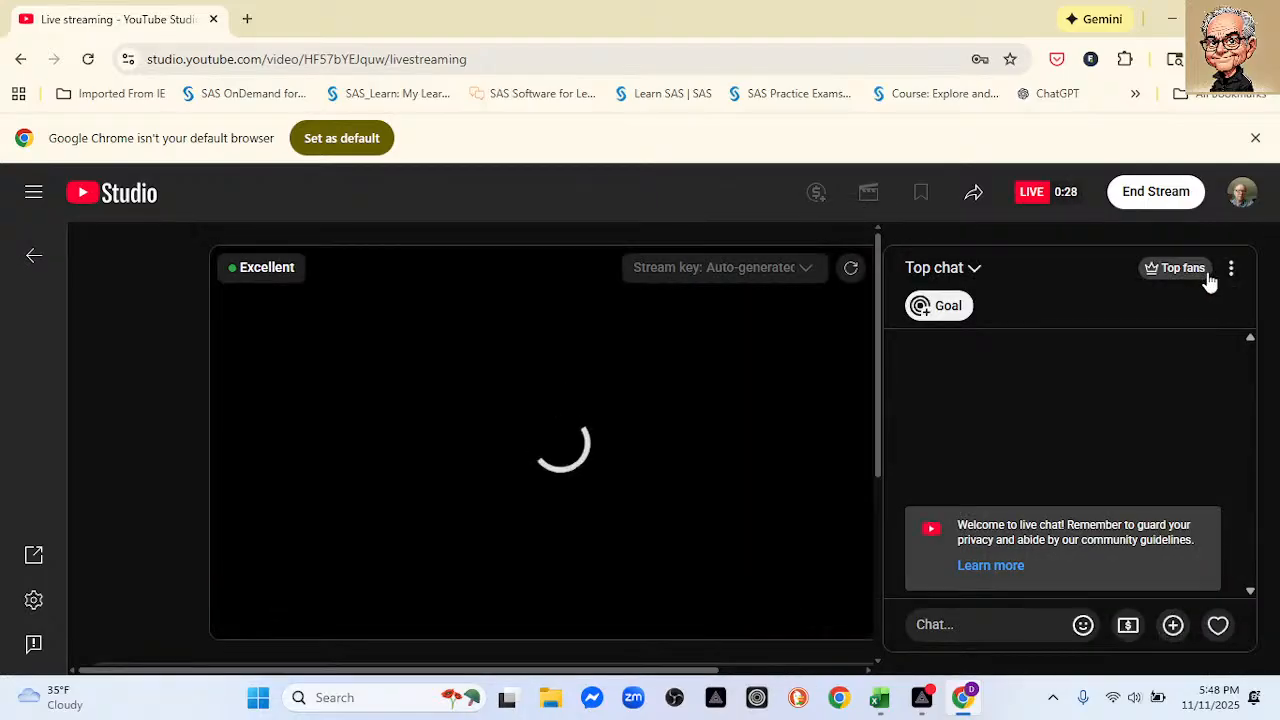
pyautogui.click(1230, 268)
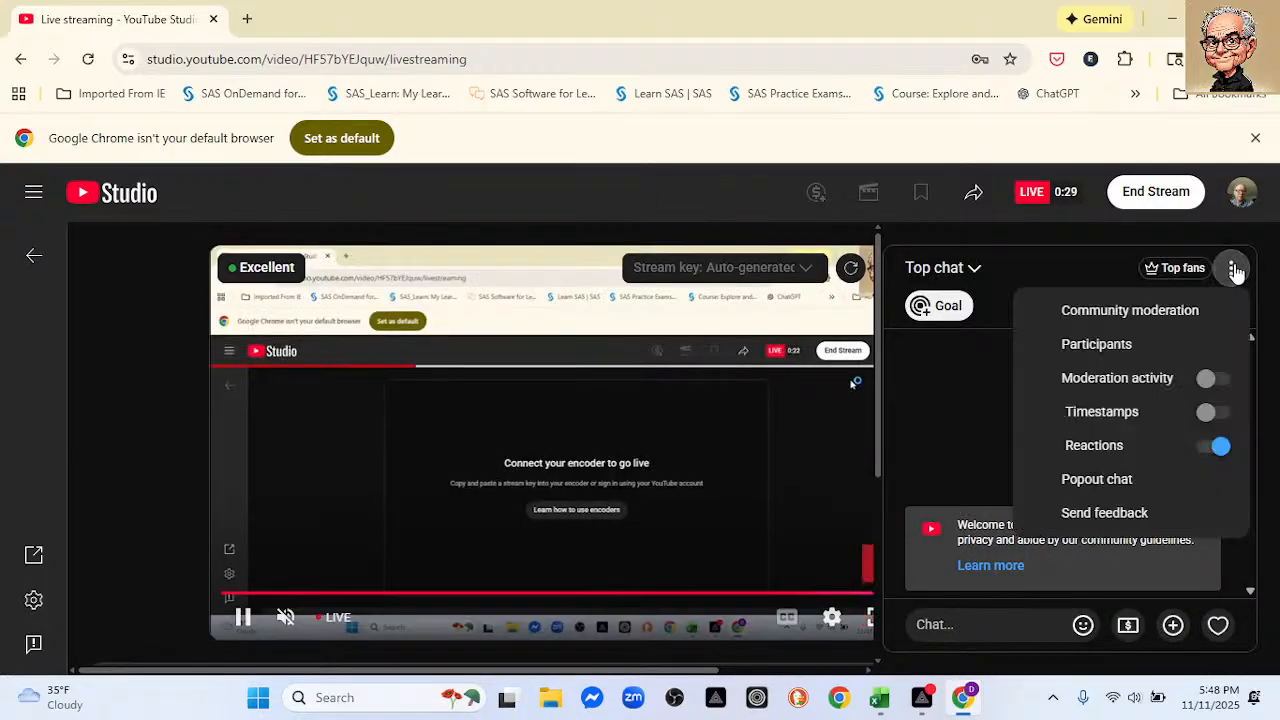
pyautogui.click(1100, 488)
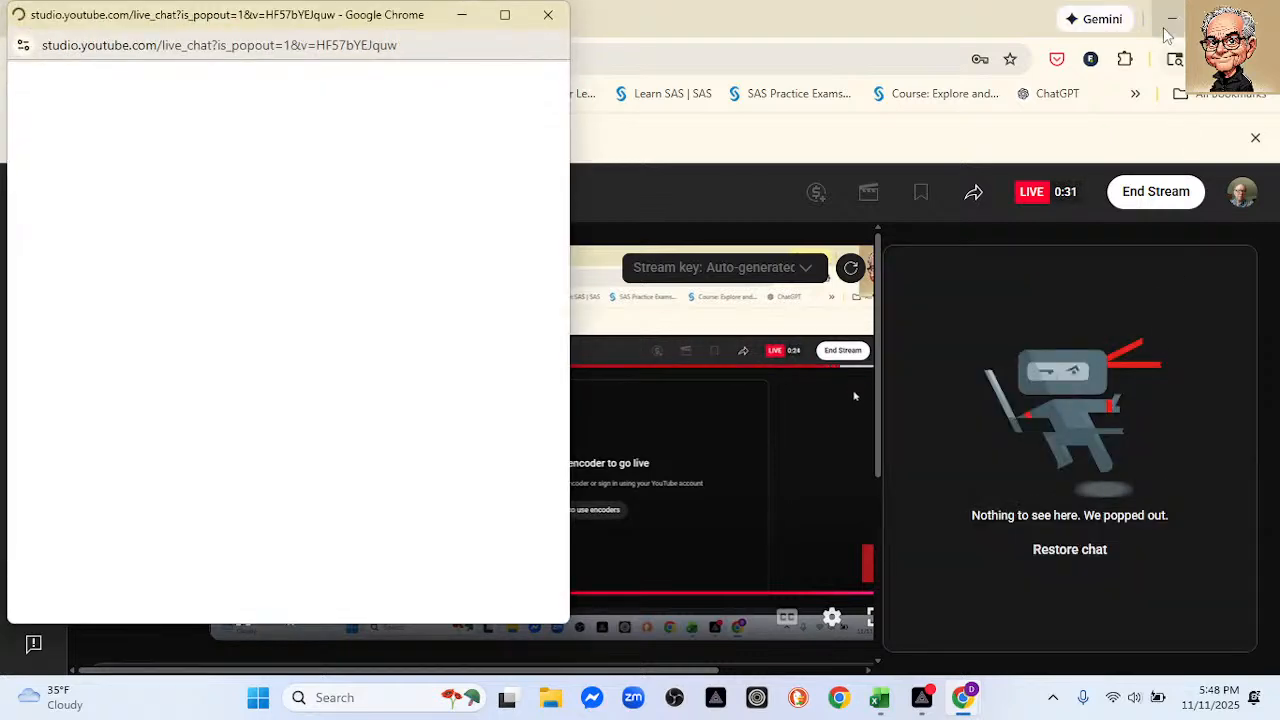
# Minimize the main browser window and arrange the chat popout as a narrow, nearly full-height column along the desktop's right edge.
pyautogui.click(1171, 18)
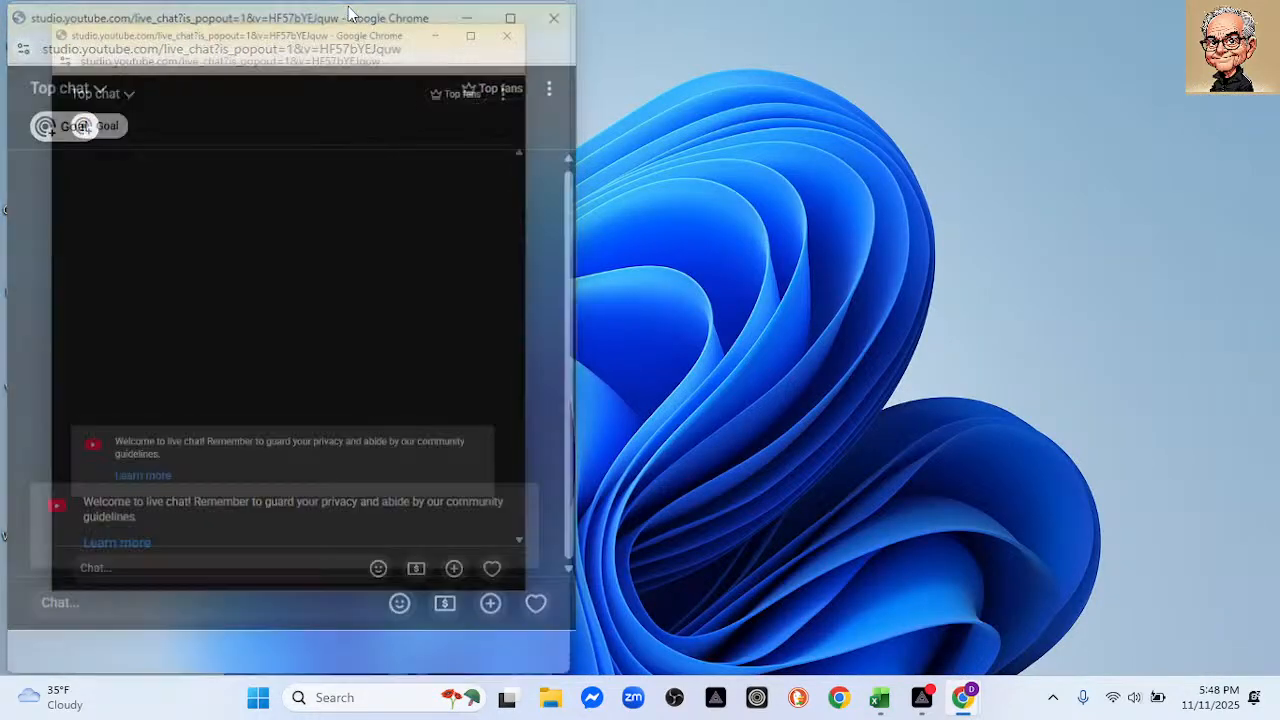
pyautogui.moveTo(342, 10); pyautogui.dragTo(1067, 65)
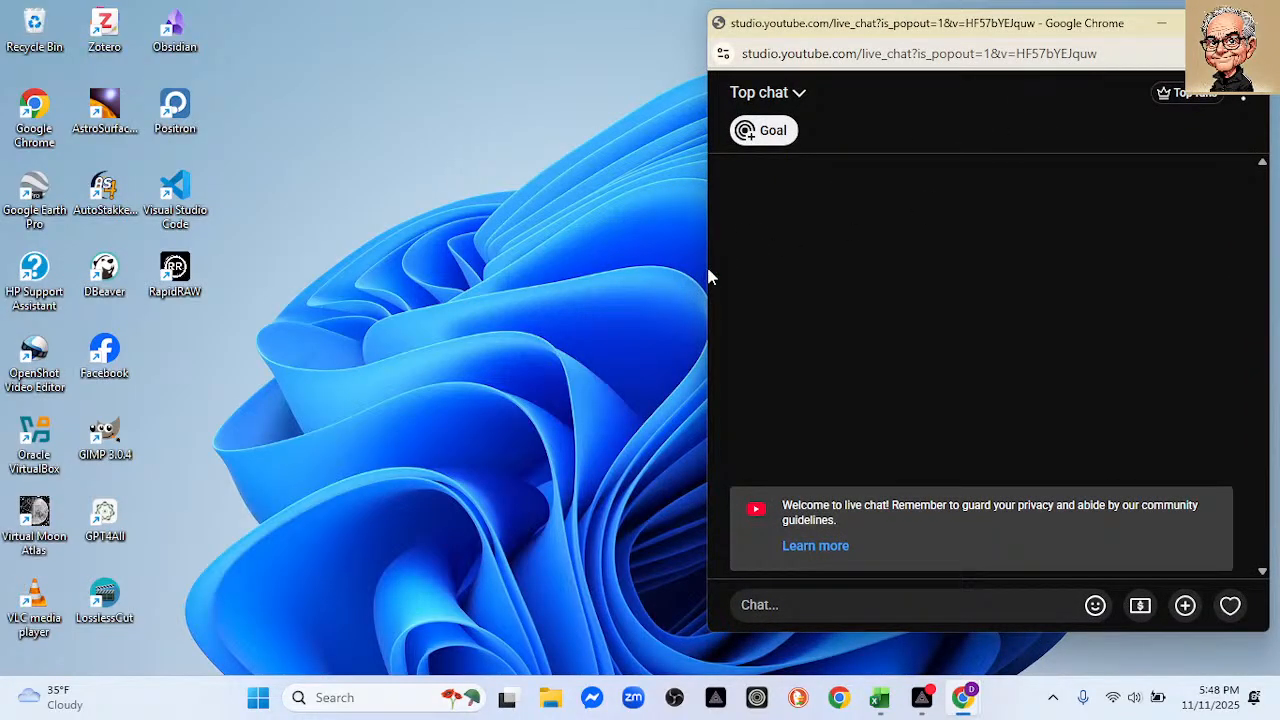
pyautogui.moveTo(706, 272); pyautogui.dragTo(1006, 350)
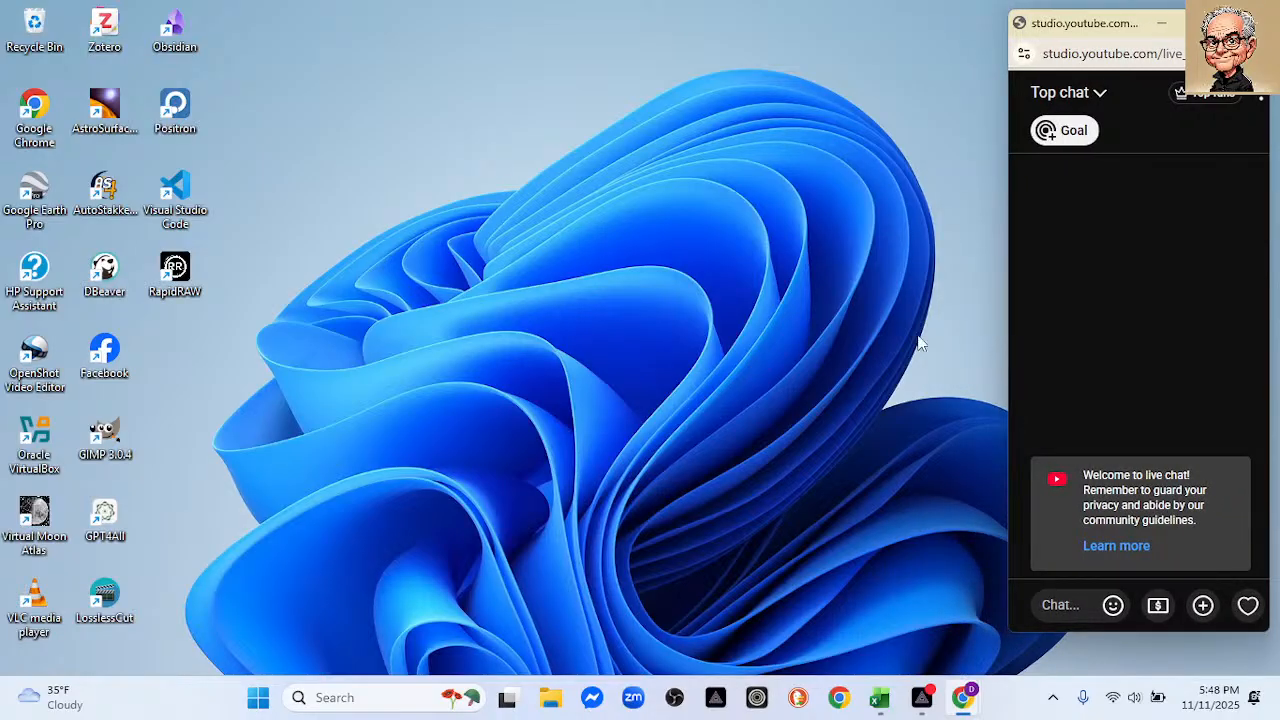
pyautogui.moveTo(1048, 632); pyautogui.dragTo(1050, 668)
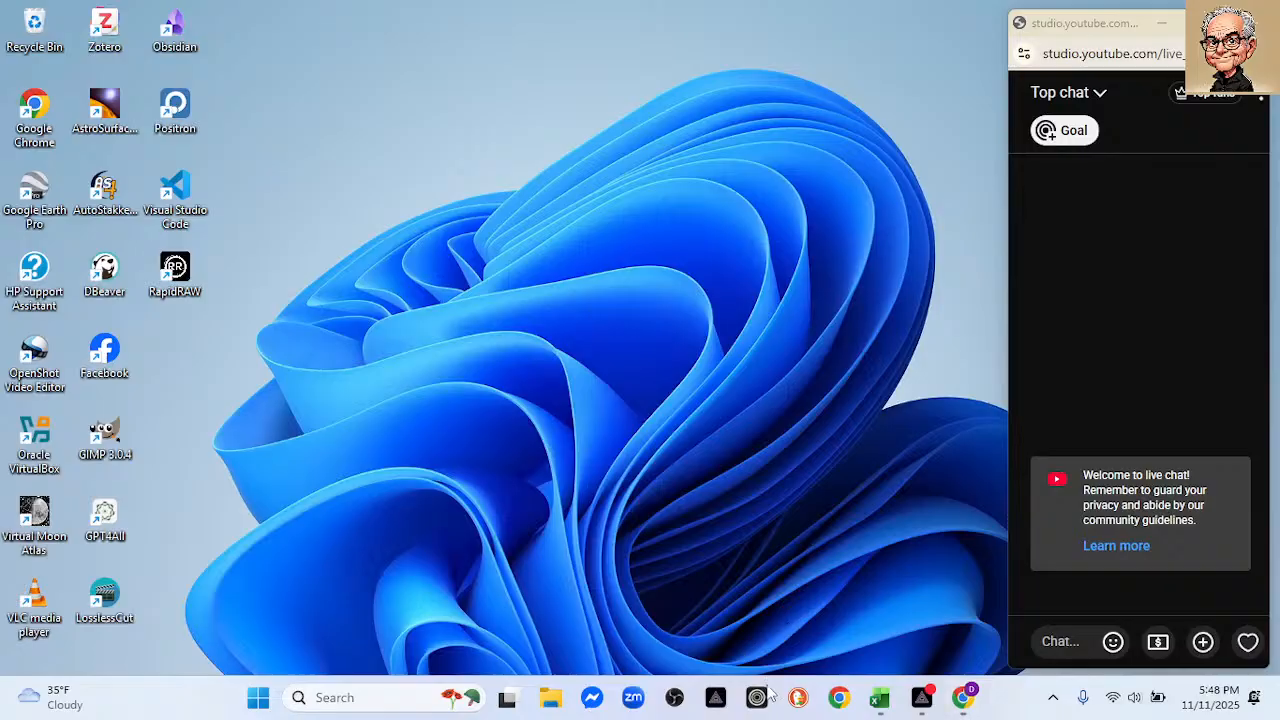
# Switch to Excel and move and widen the stock history workbook window to fill the space beside the chat.
pyautogui.click(876, 704)
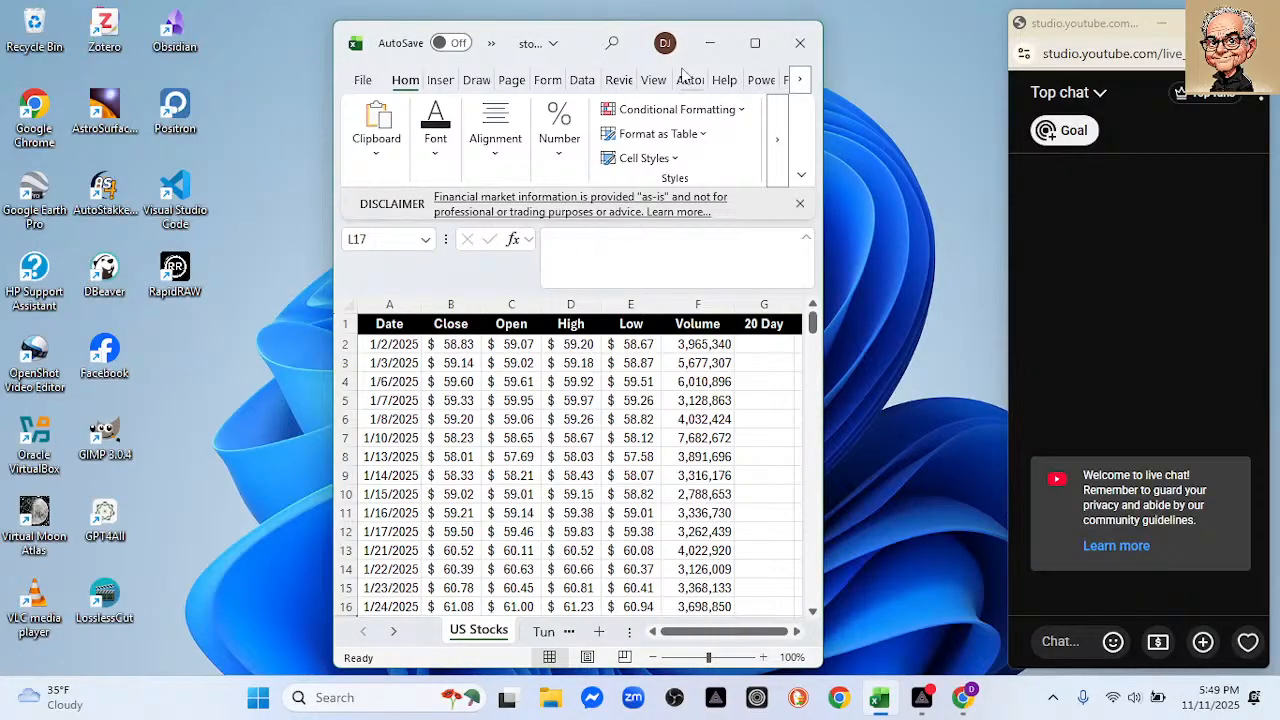
pyautogui.moveTo(665, 42); pyautogui.dragTo(352, 43)
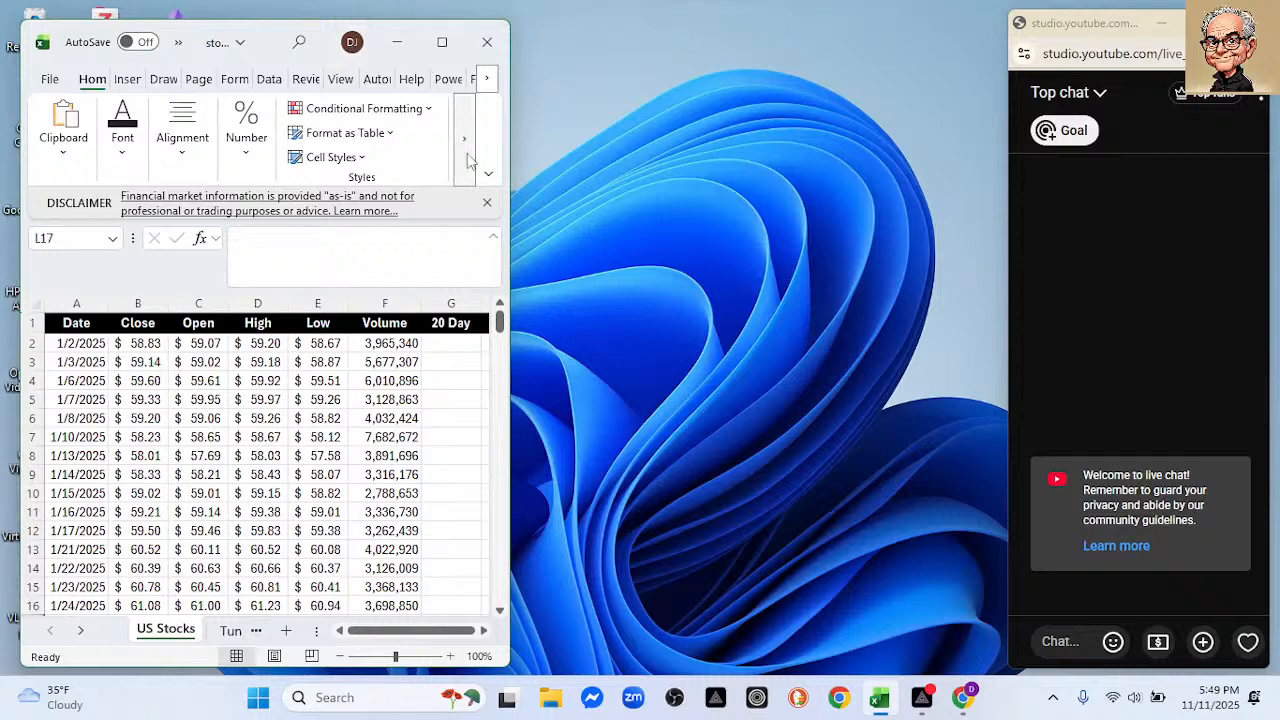
pyautogui.moveTo(510, 201); pyautogui.dragTo(996, 304)
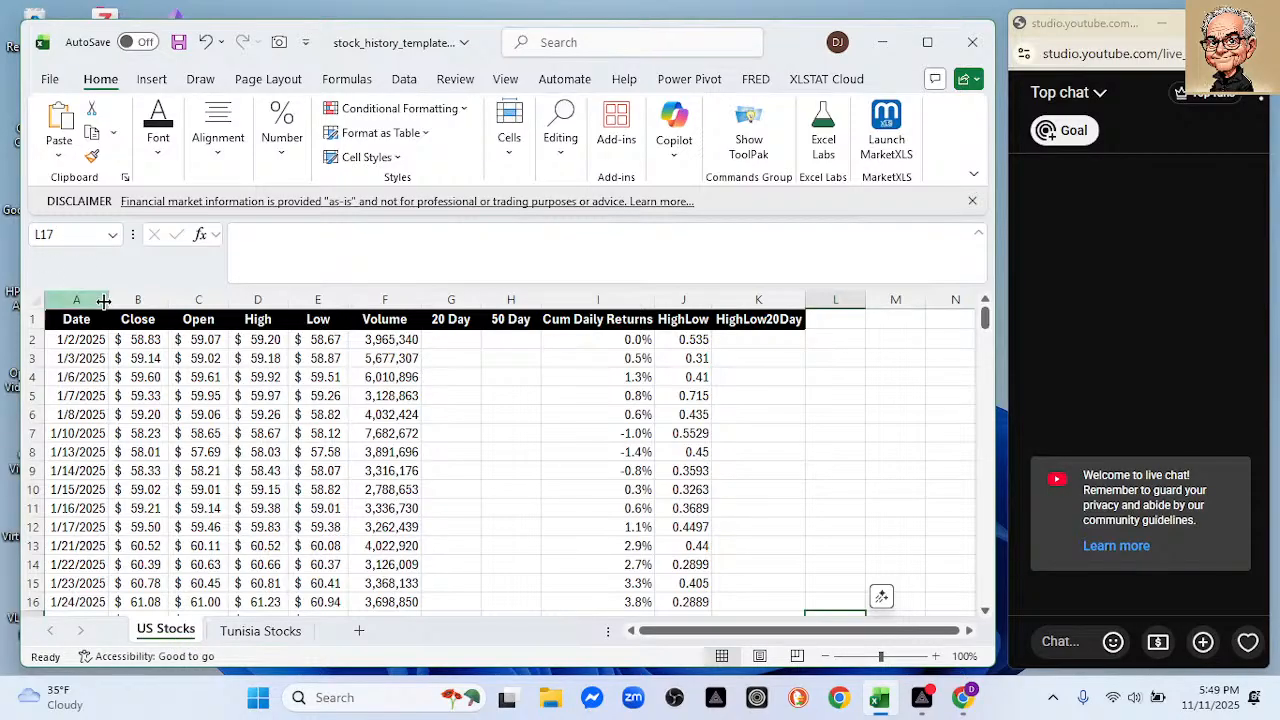
# Change the ticker in the STOCKHISTORY formula in cell A1 of the US Stocks sheet to "ED".
pyautogui.click(76, 322)
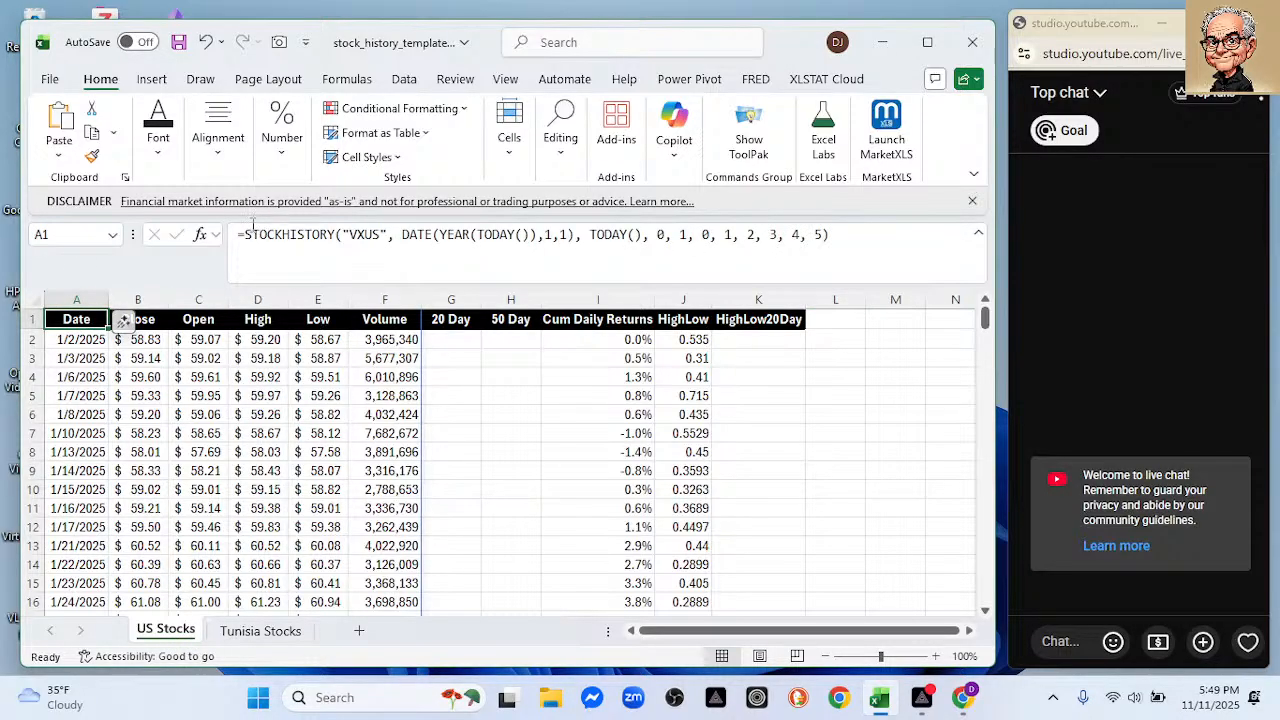
pyautogui.doubleClick(363, 242)
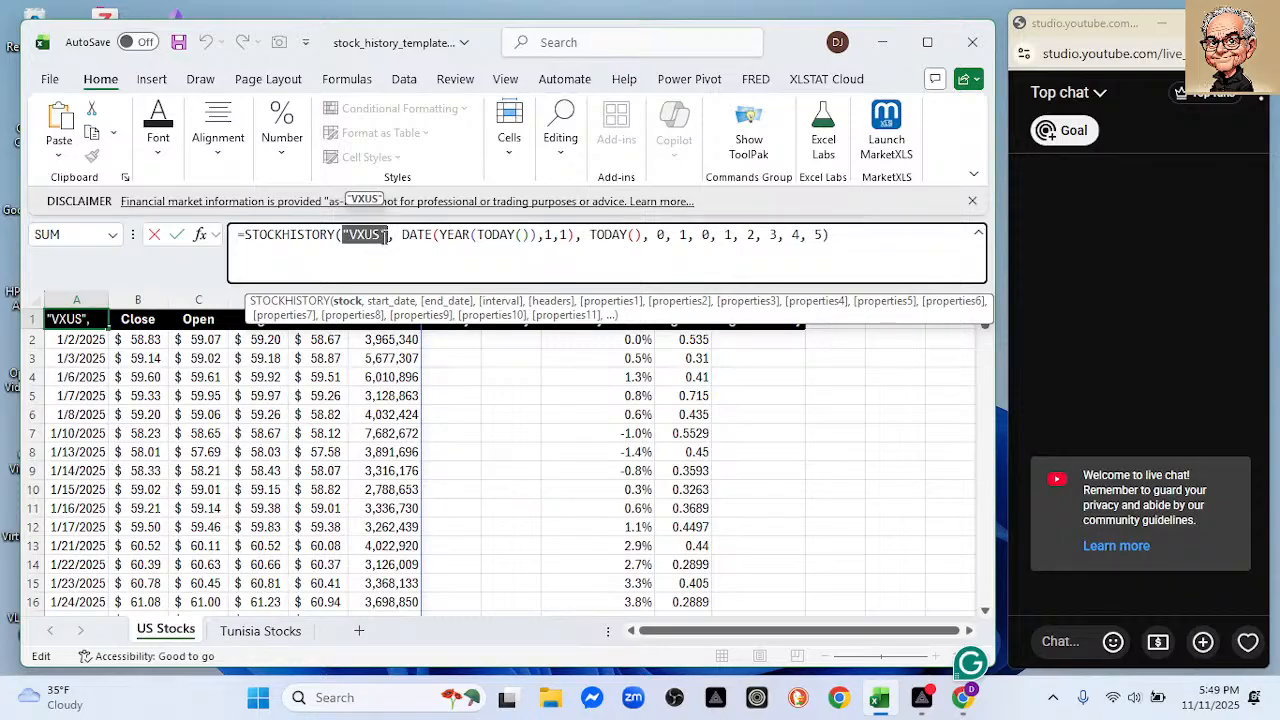
pyautogui.click(383, 237)
pyautogui.press('BackSpace')
pyautogui.press('BackSpace')
pyautogui.press('BackSpace')
pyautogui.press('BackSpace')
pyautogui.write('ED')
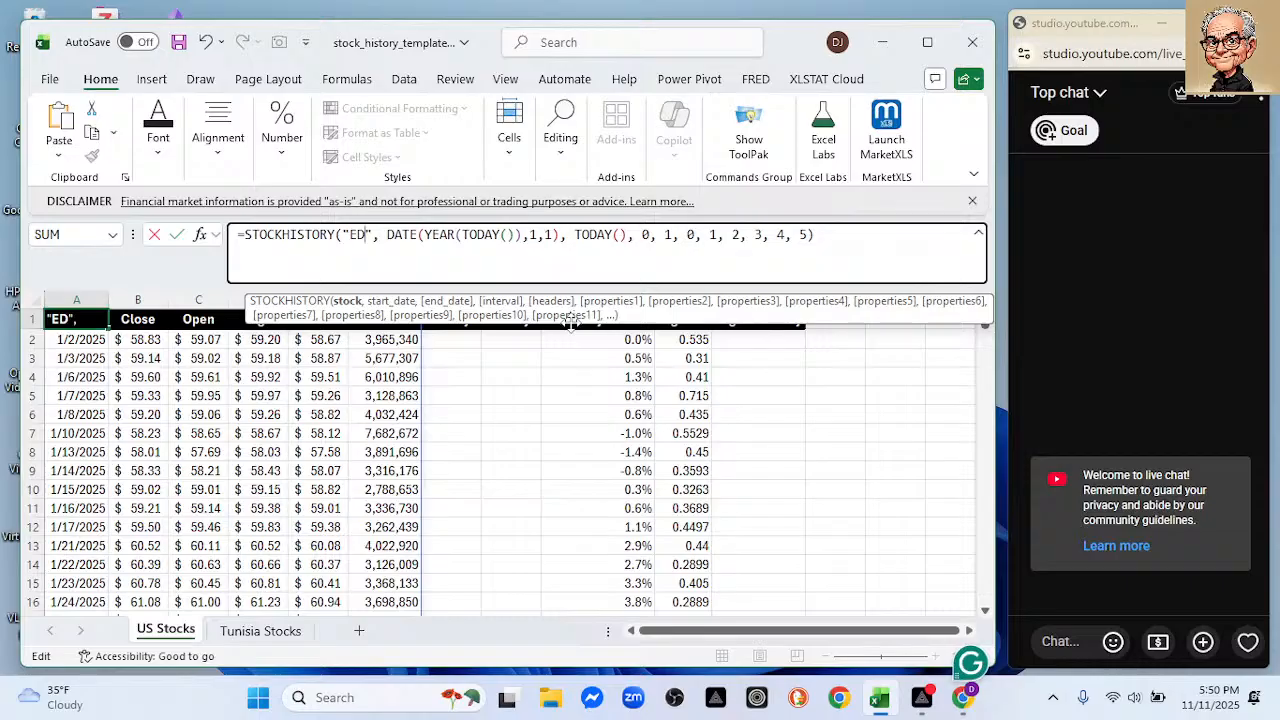
pyautogui.press('Return')
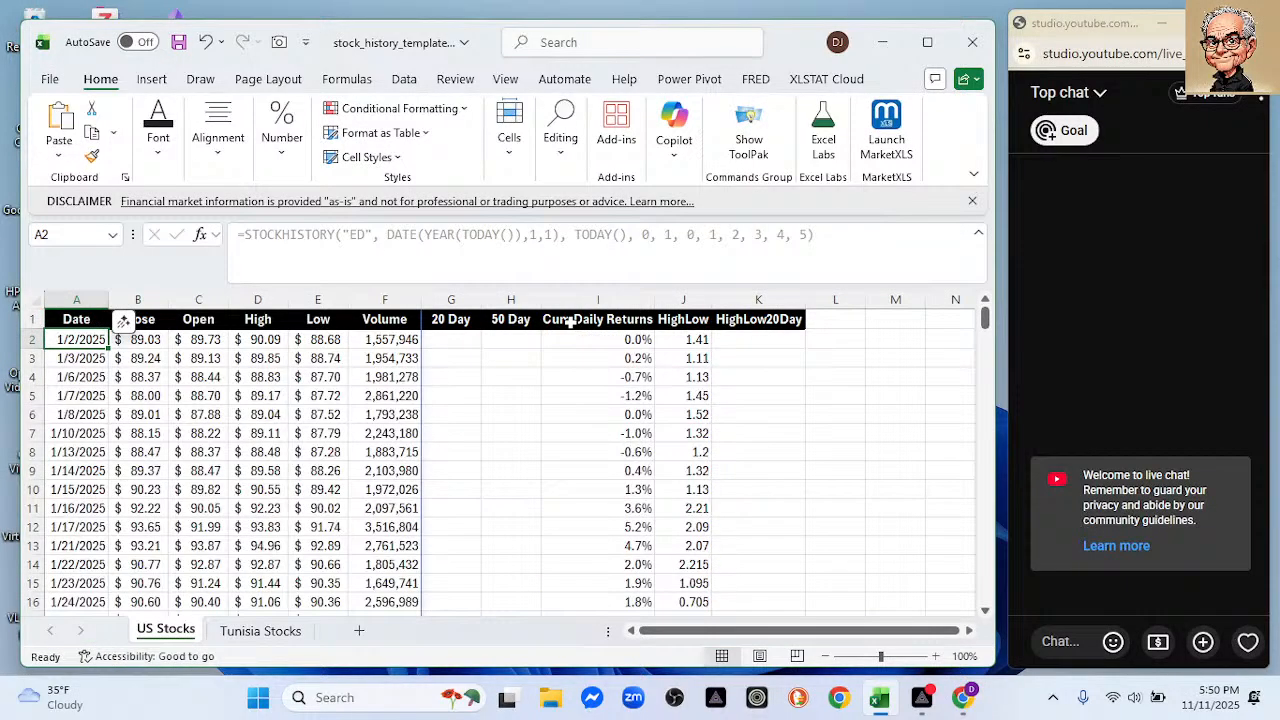
# Examine the formula of the first 20 Day moving average in cell G21.
pyautogui.scroll(-5, 520, 414)
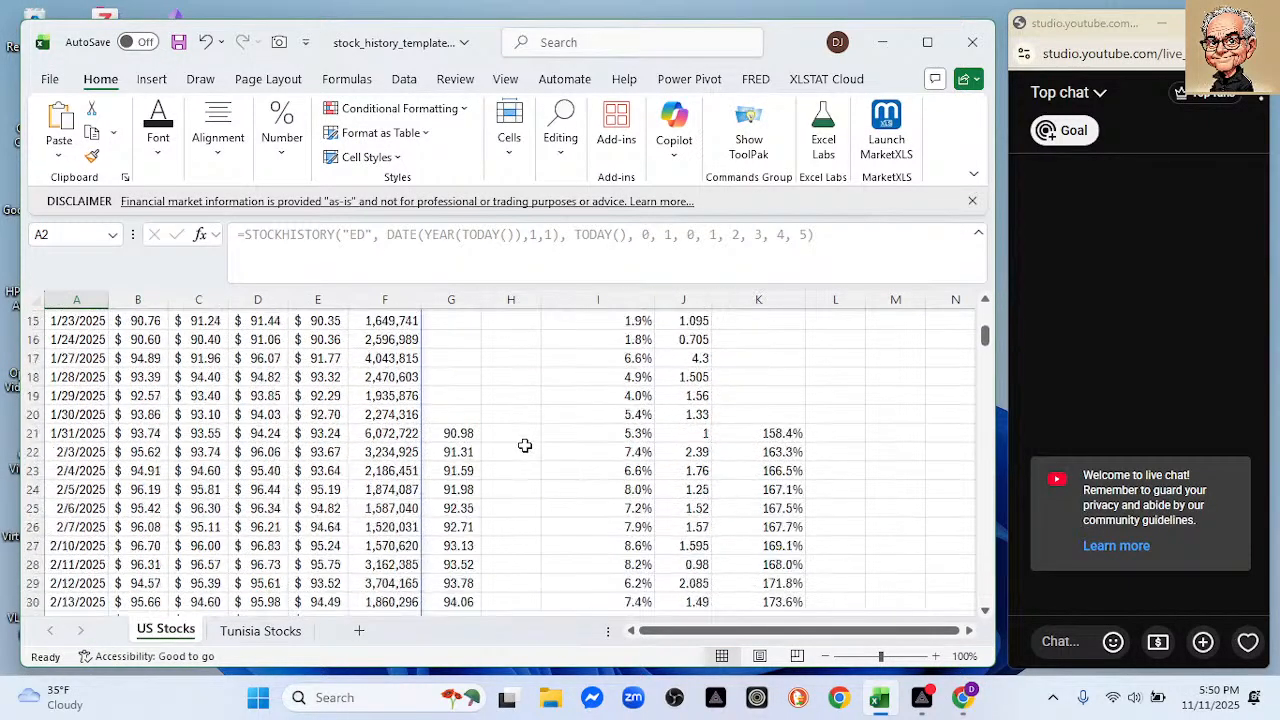
pyautogui.click(451, 433)
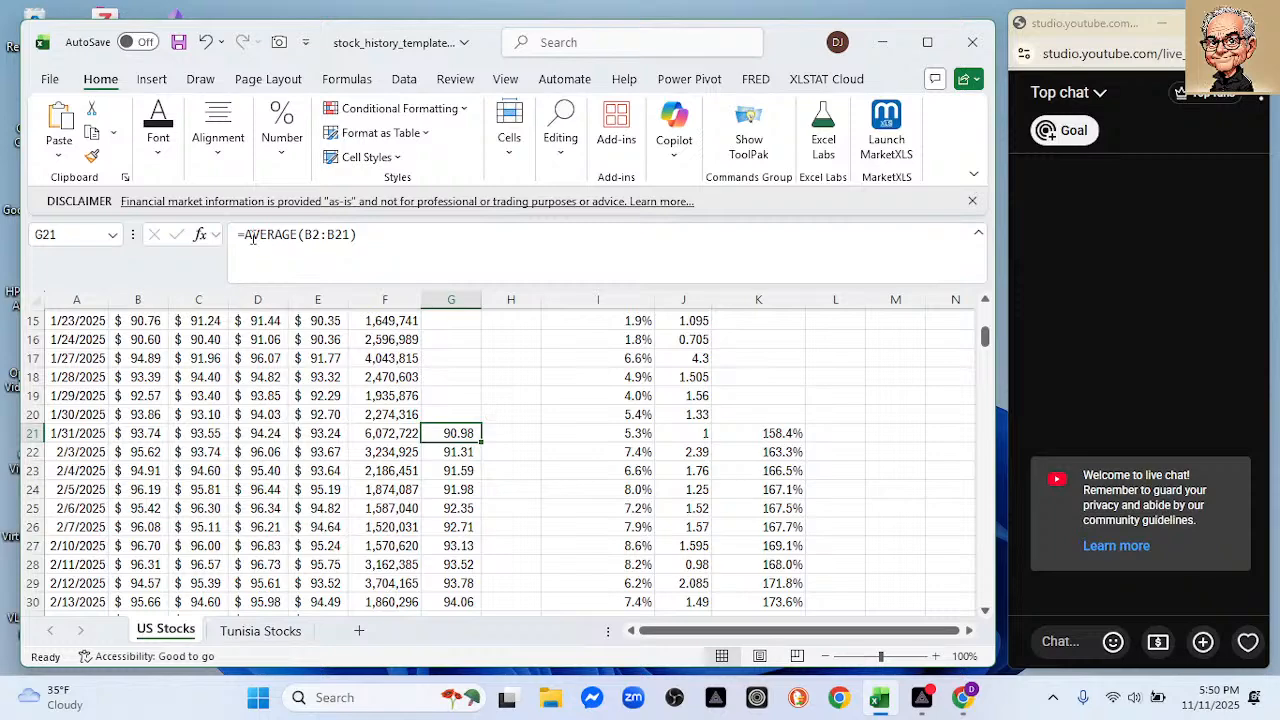
pyautogui.moveTo(240, 236); pyautogui.dragTo(362, 238)
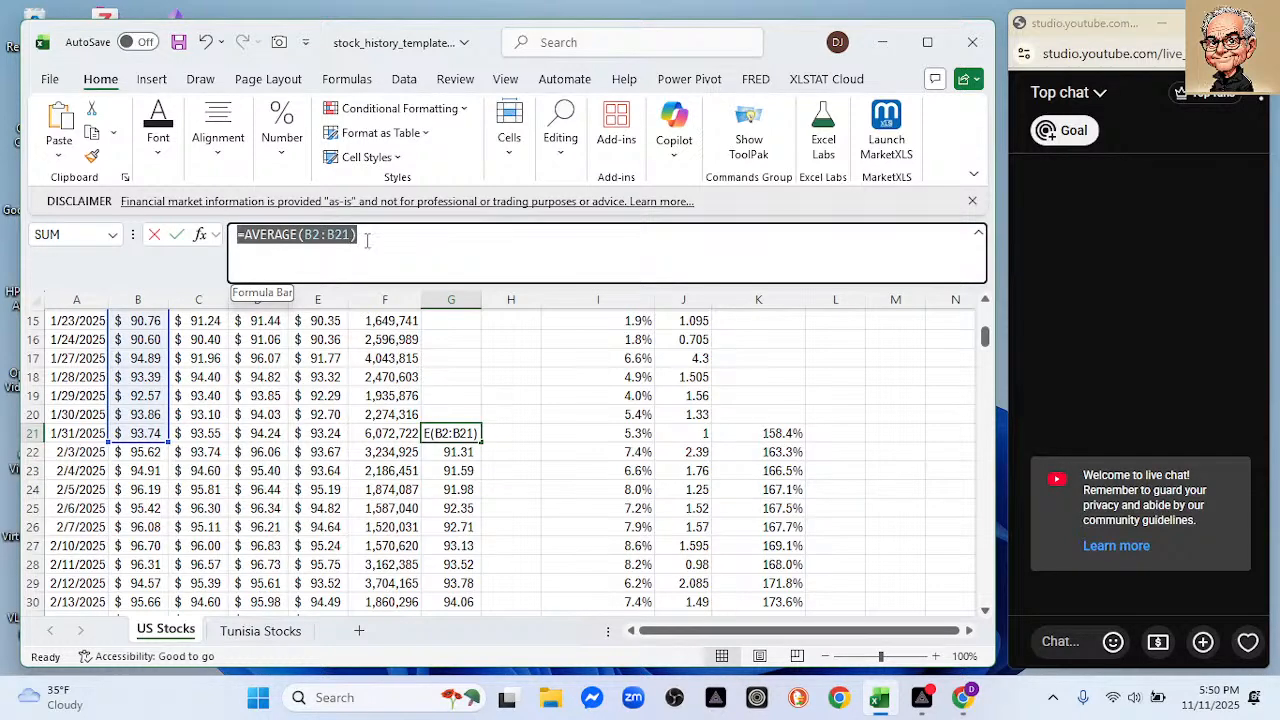
pyautogui.scroll(-3, 535, 453)
pyautogui.scroll(-5, 540, 455)
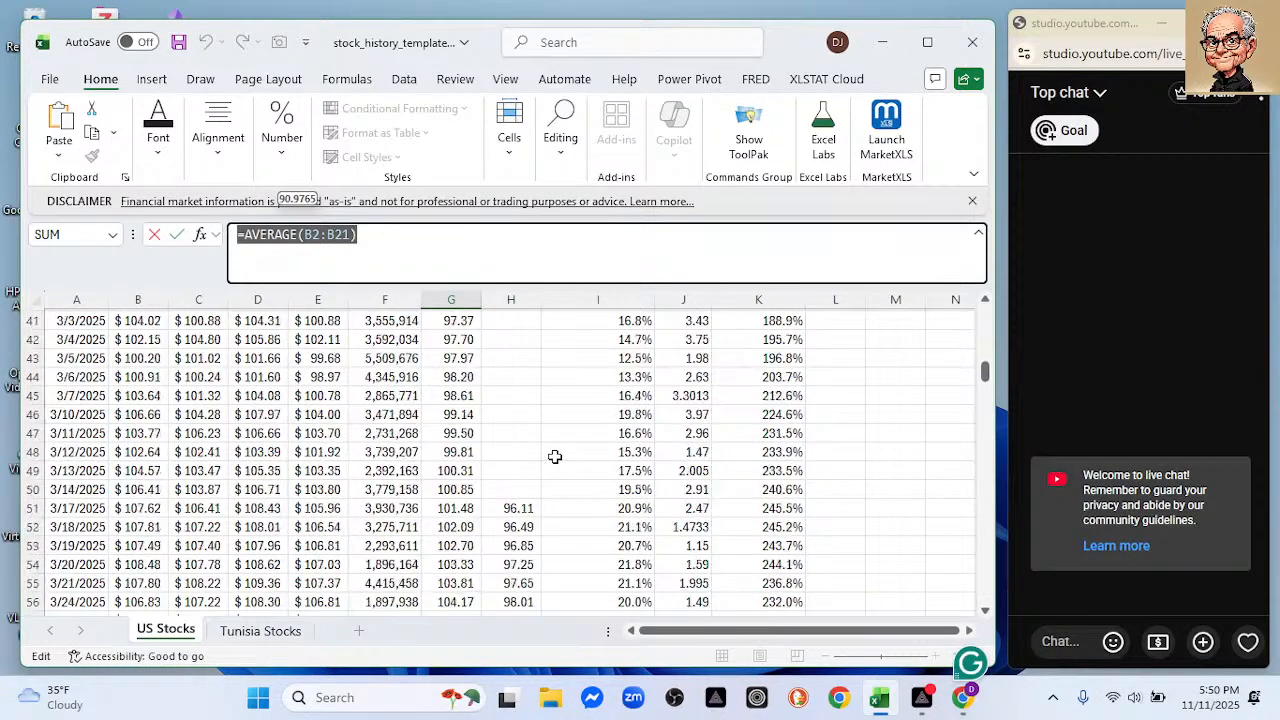
pyautogui.click(511, 508)
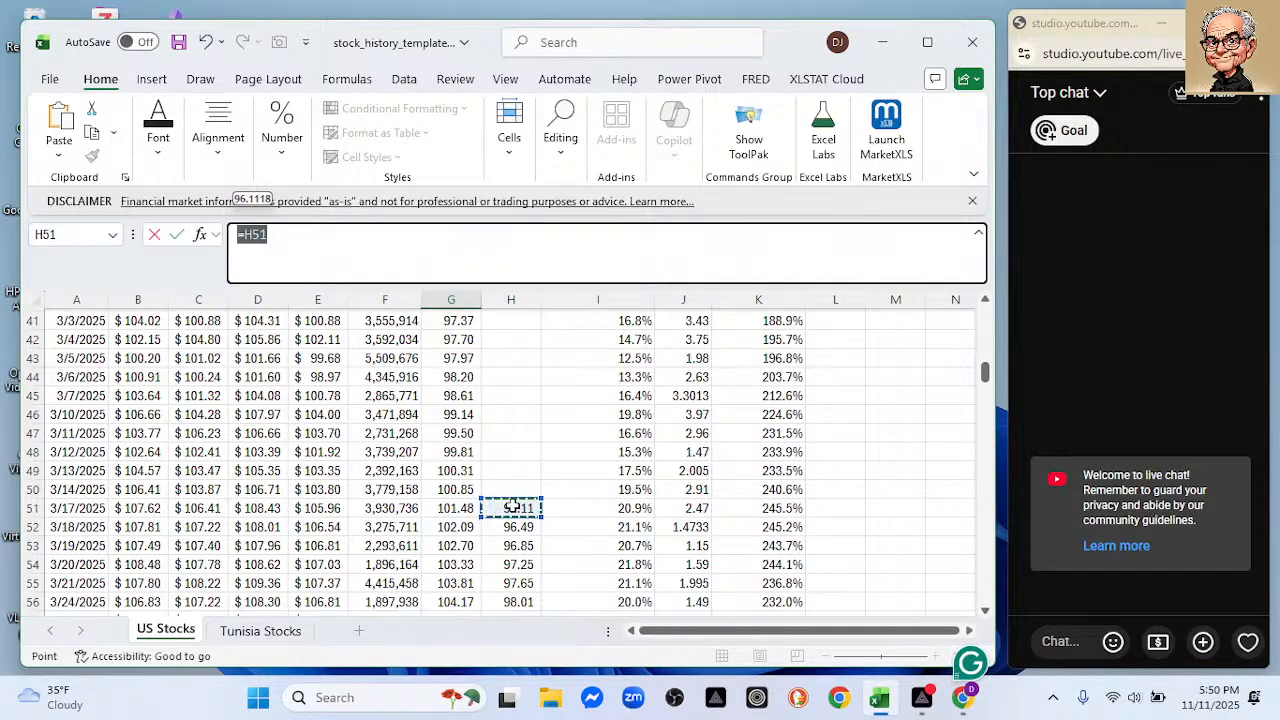
pyautogui.click(545, 467)
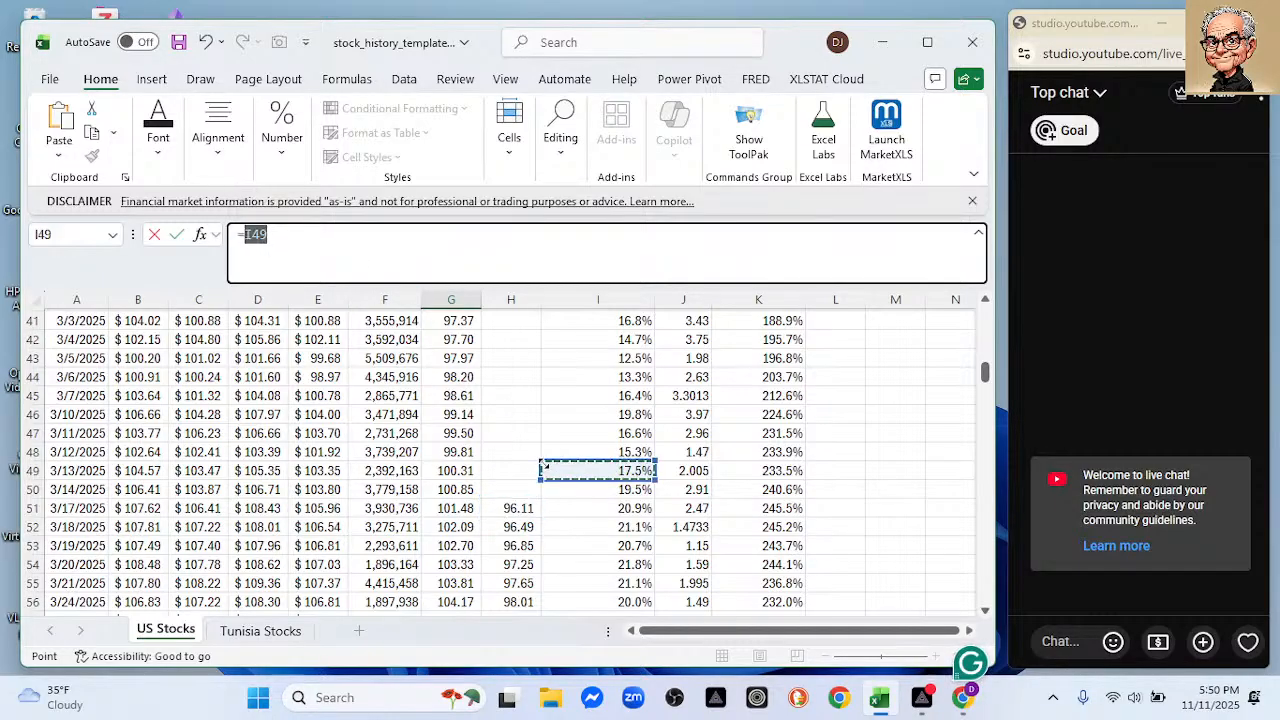
pyautogui.click(508, 507)
pyautogui.scroll(10, 566, 449)
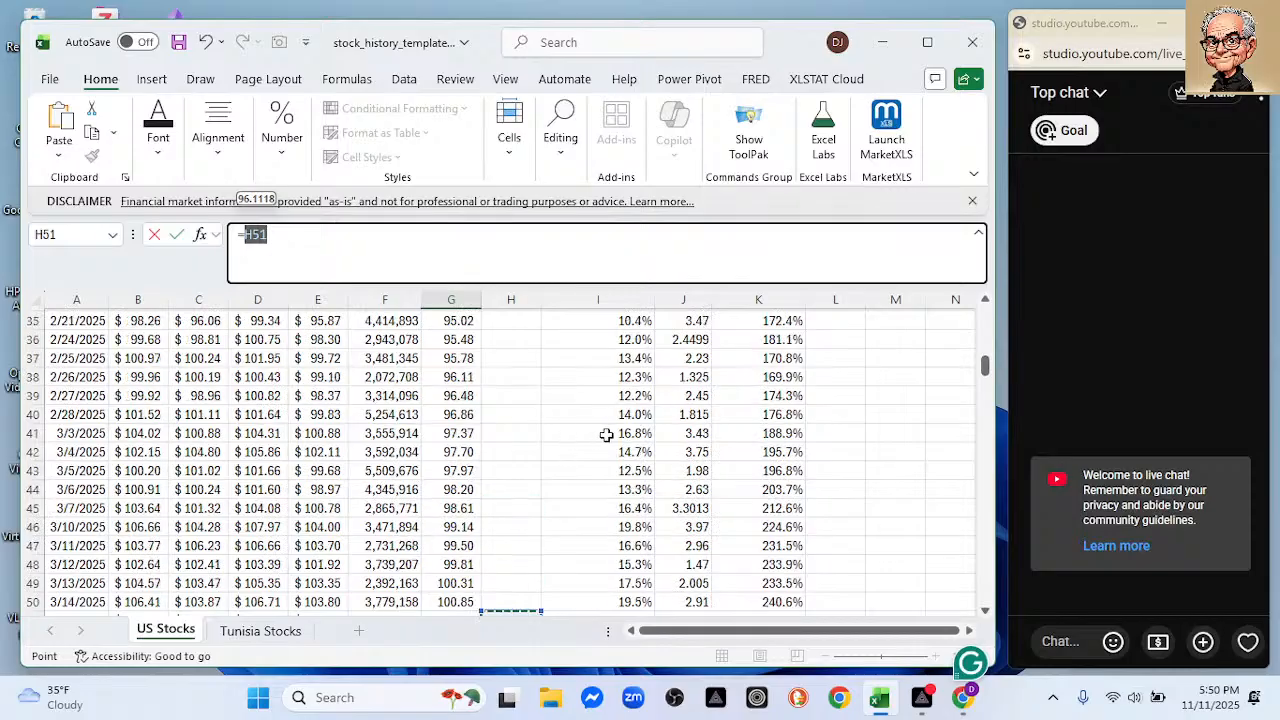
pyautogui.scroll(4, 608, 435)
pyautogui.scroll(-15, 612, 434)
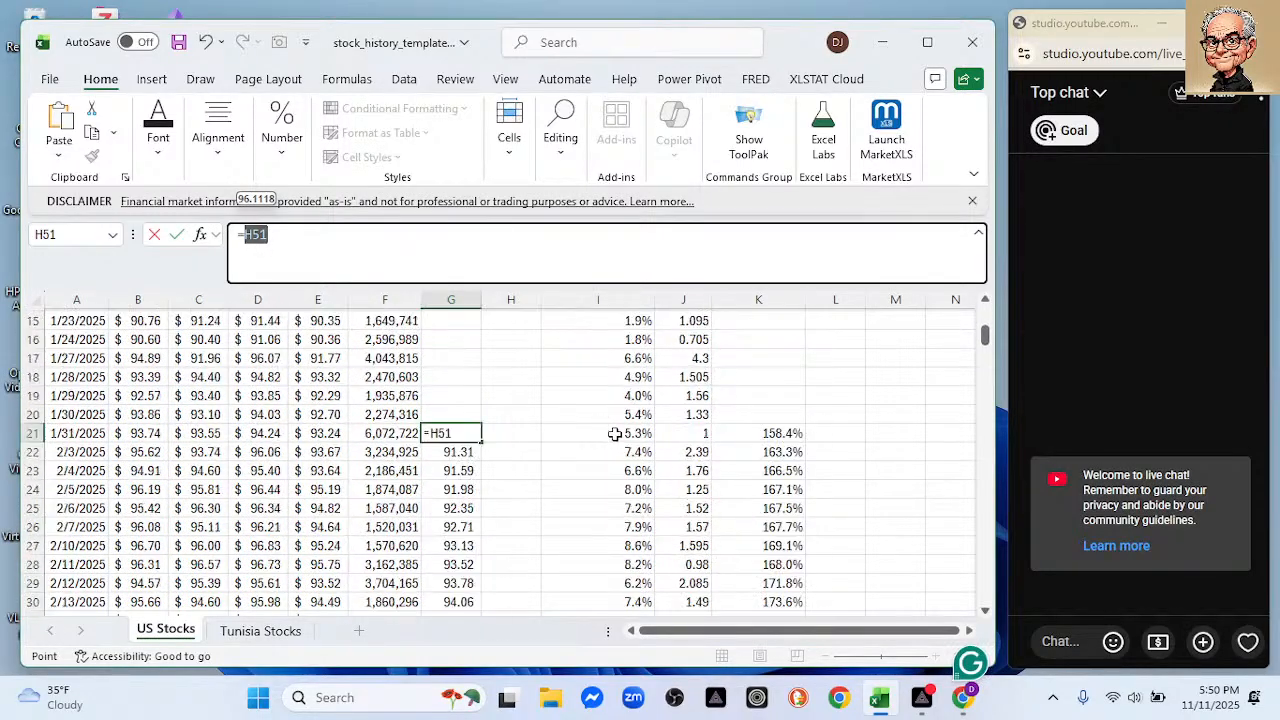
pyautogui.click(505, 415)
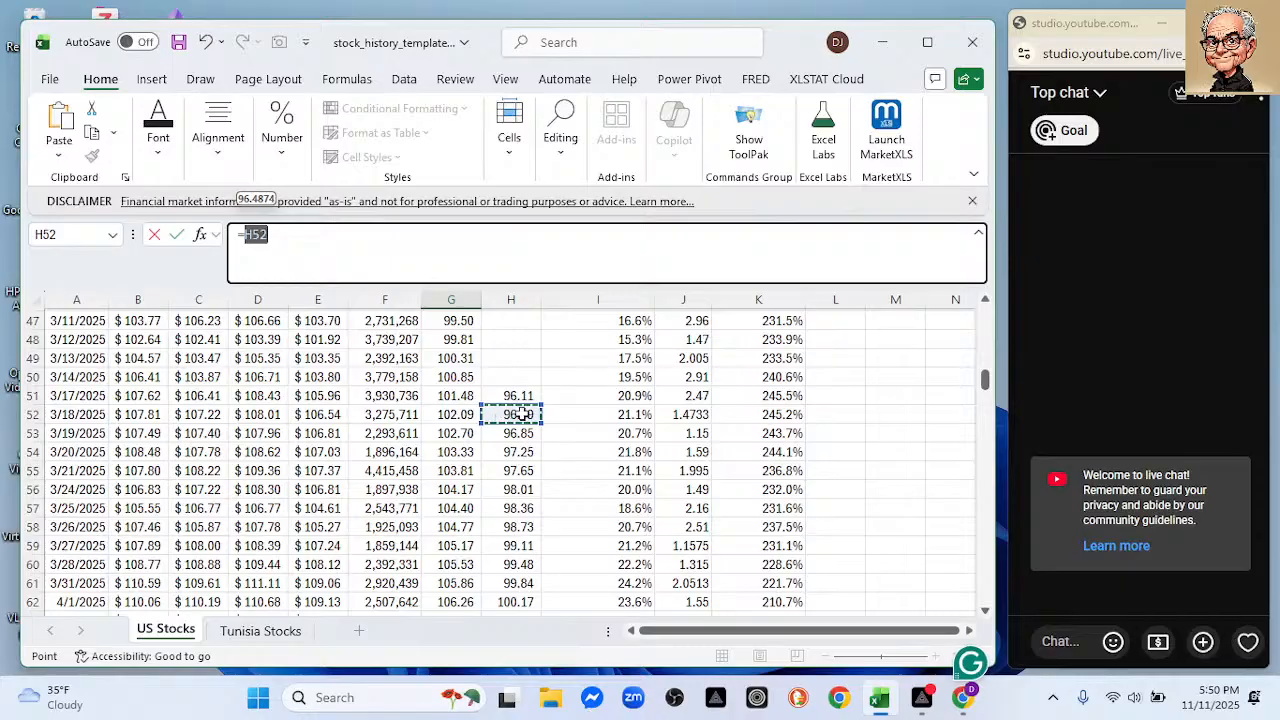
pyautogui.click(518, 398)
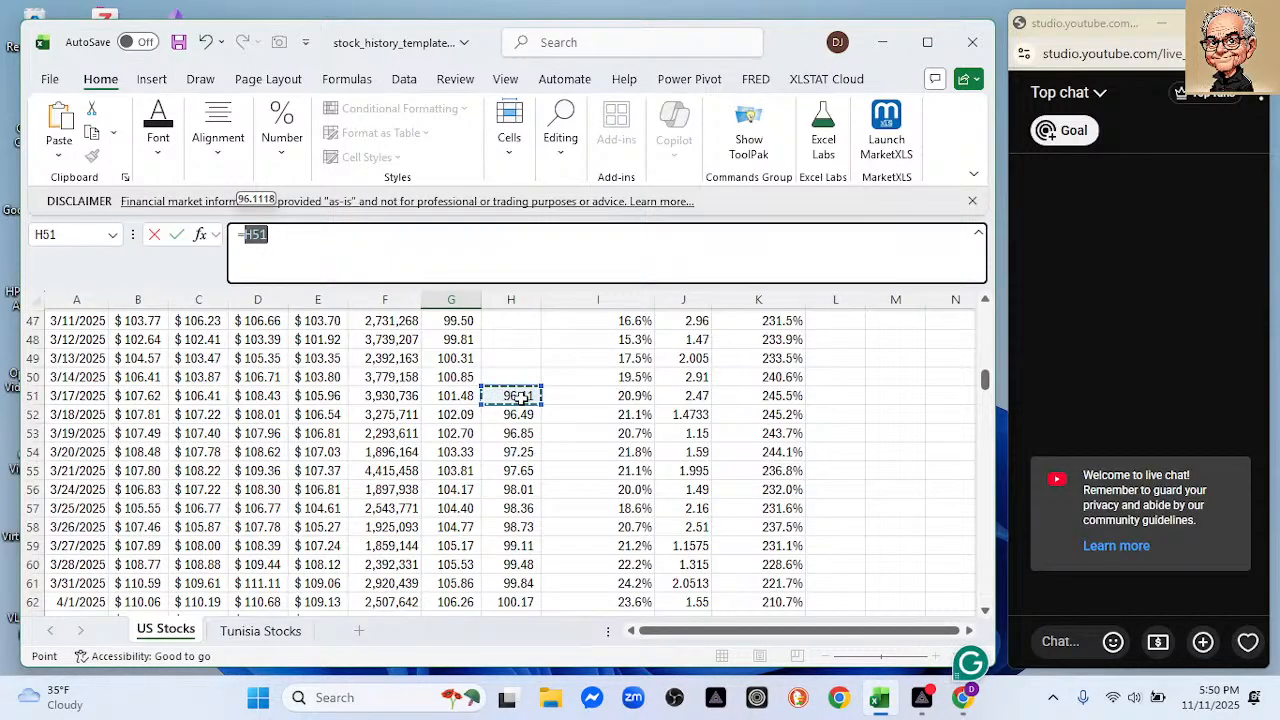
pyautogui.scroll(7, 617, 455)
pyautogui.press('Escape')
# Examine the formula of the first 50 Day moving average in cell H51.
pyautogui.scroll(-7, 558, 428)
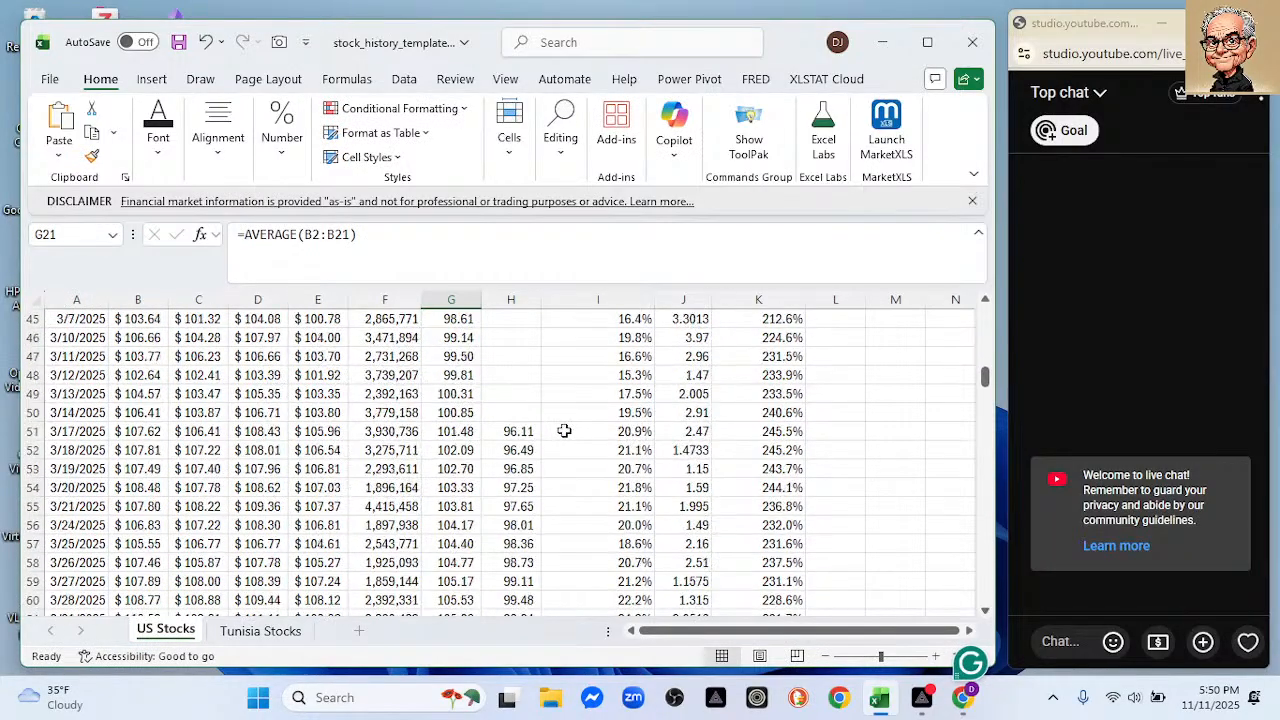
pyautogui.click(528, 394)
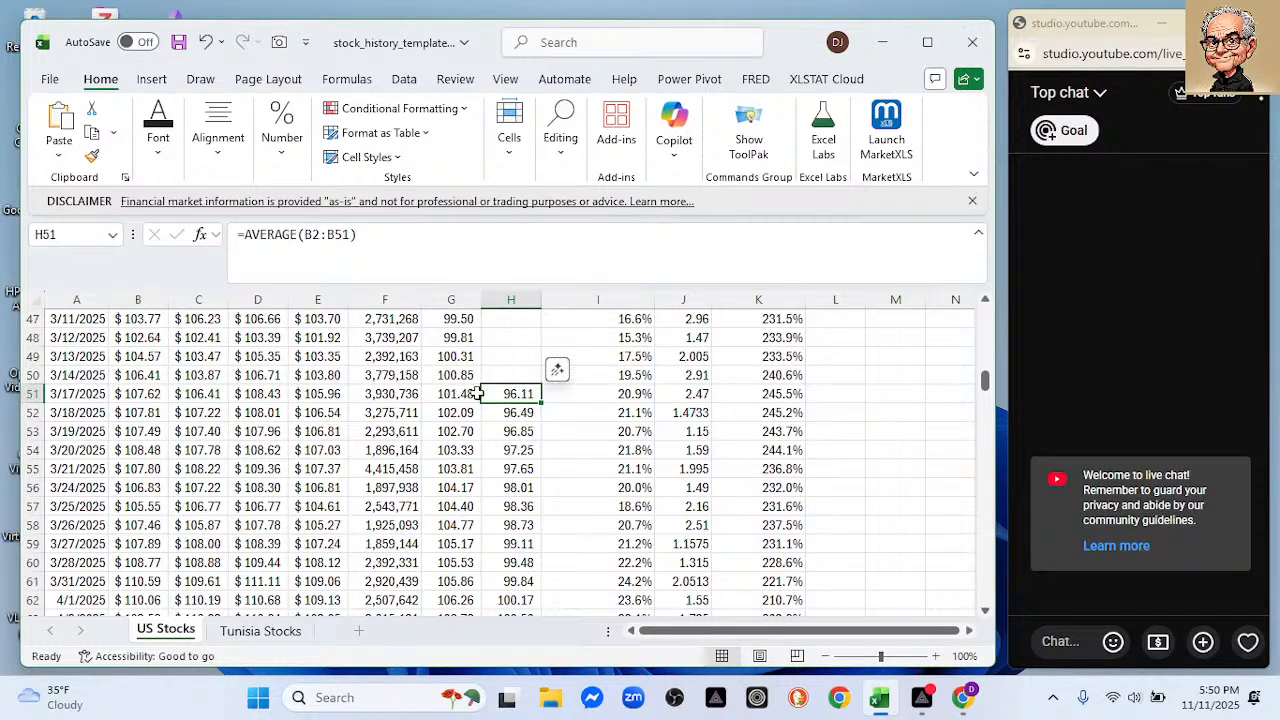
pyautogui.scroll(15, 591, 374)
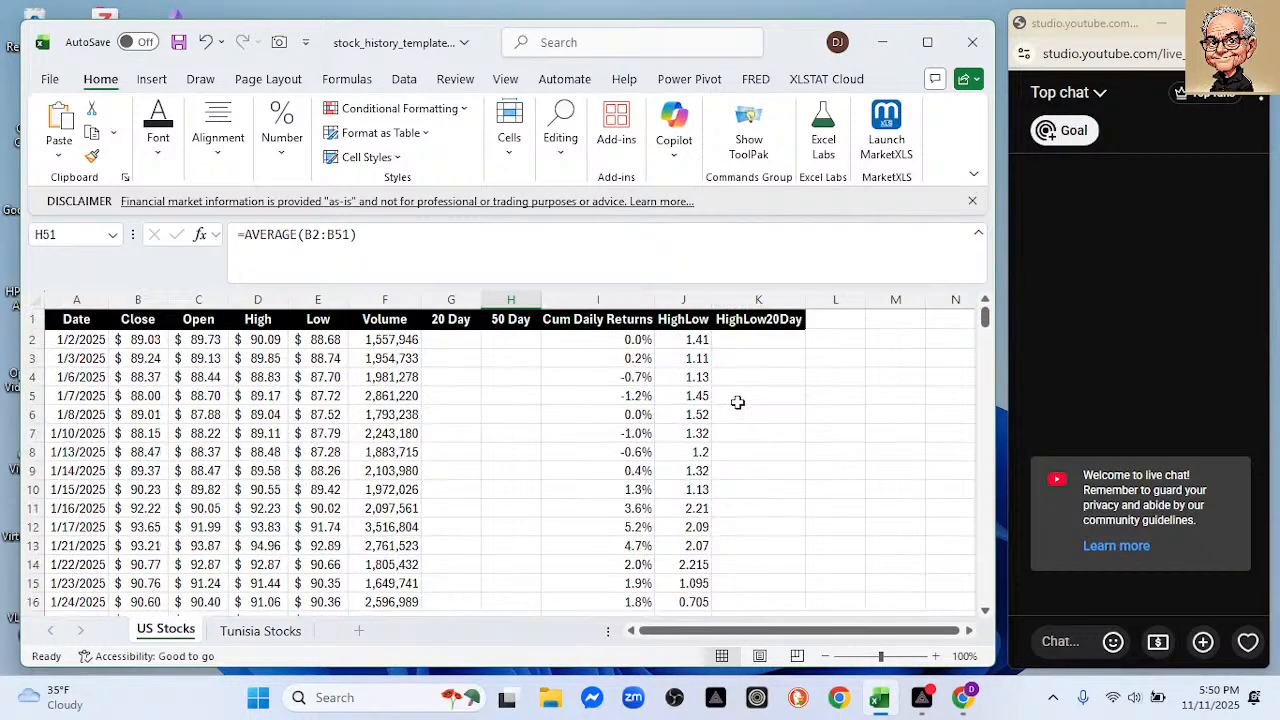
# Examine the formulas behind Cum Daily Returns in I2, HighLow in J2 and the first HighLow20Day value in K21.
pyautogui.click(603, 344)
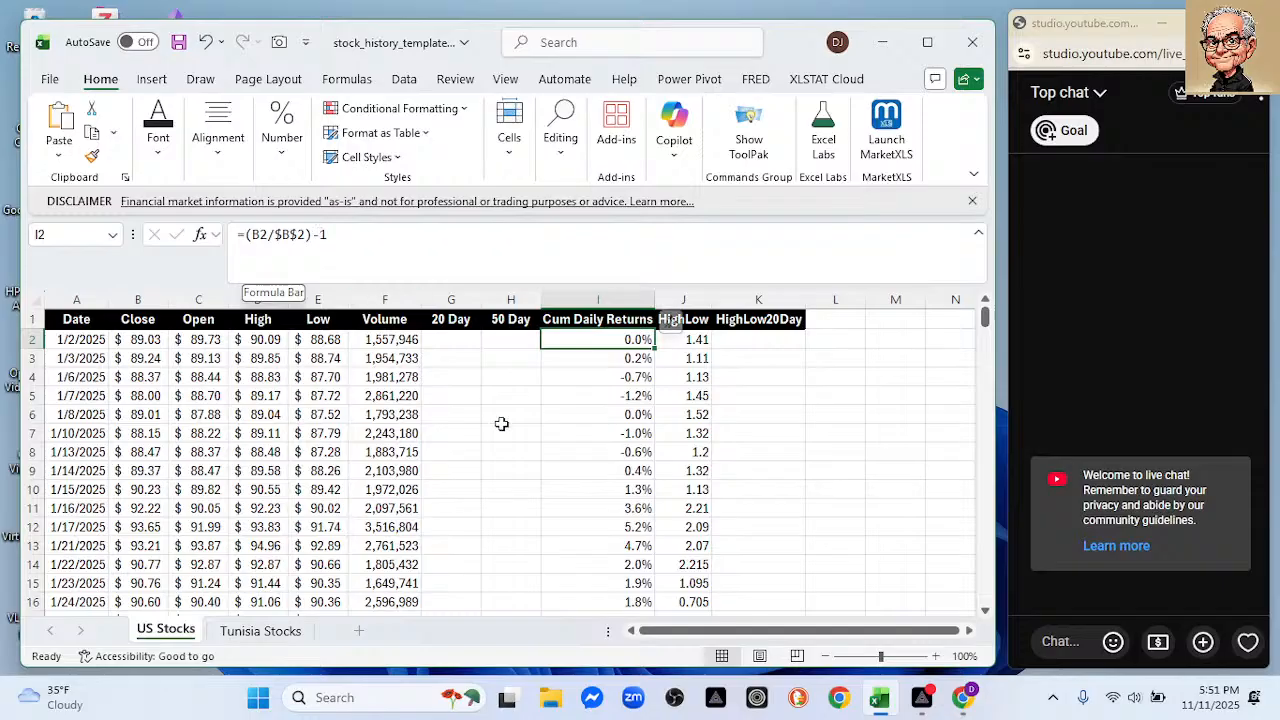
pyautogui.click(687, 343)
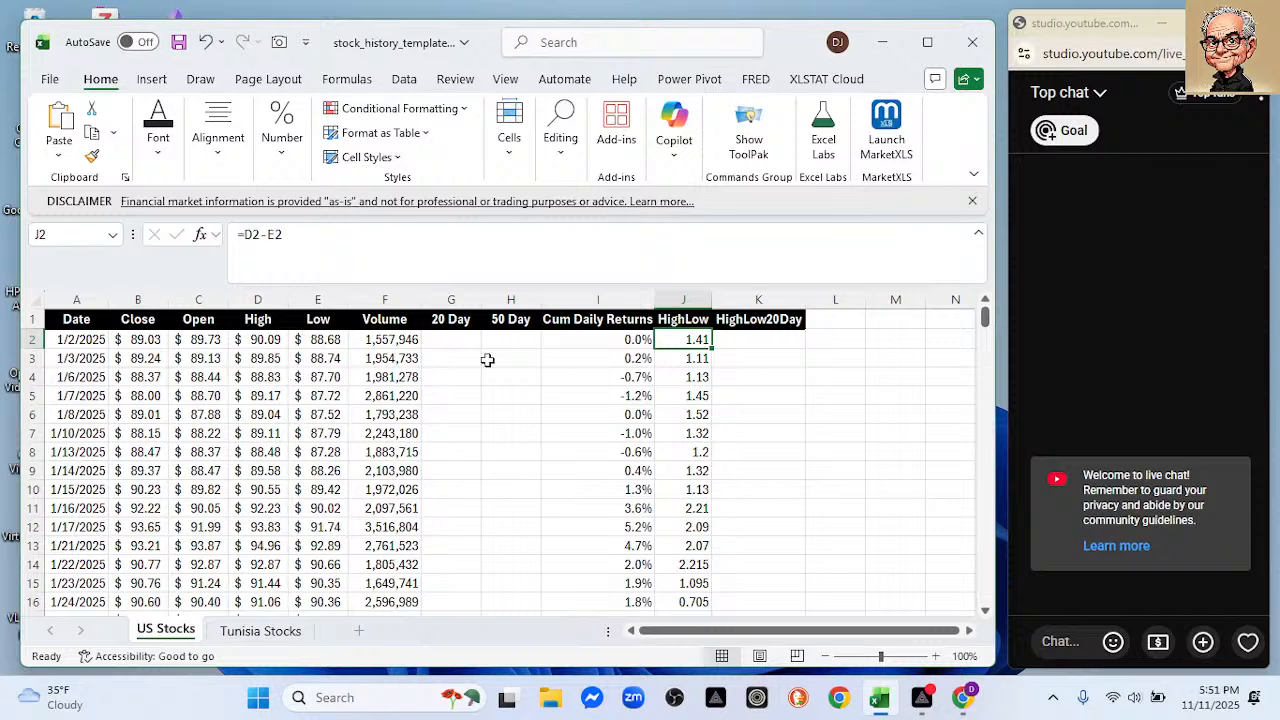
pyautogui.click(748, 340)
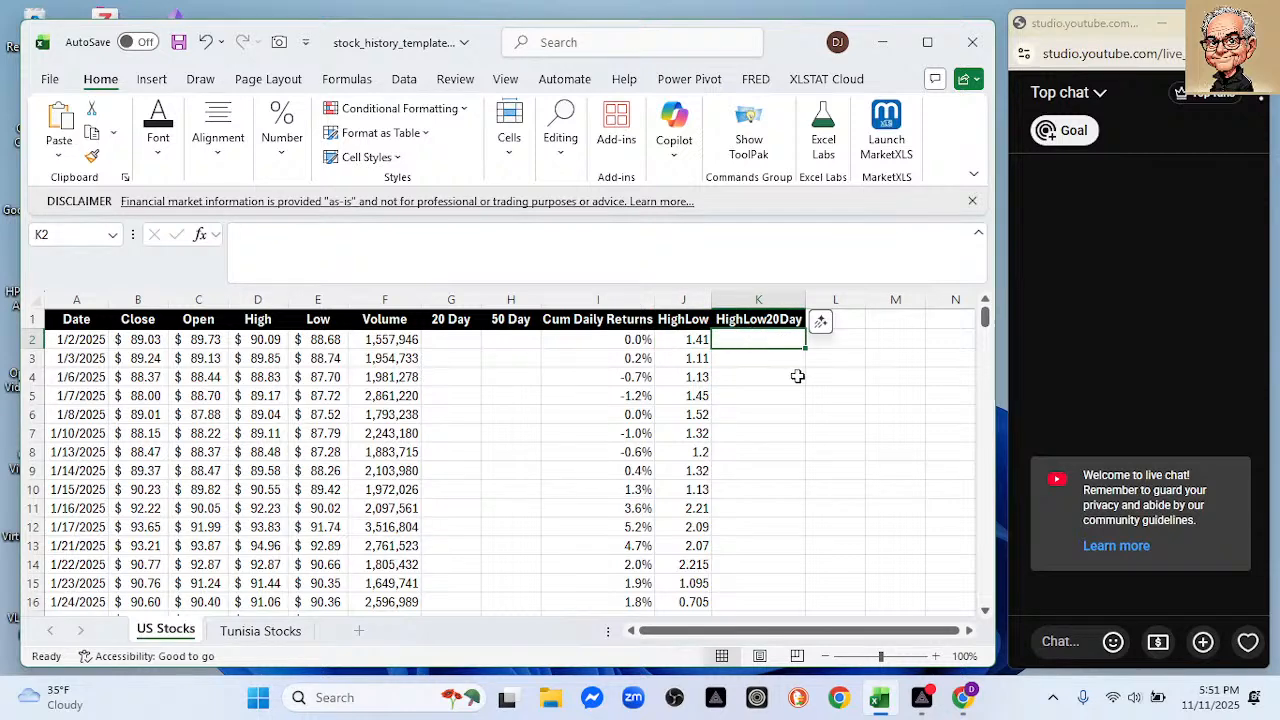
pyautogui.scroll(-4, 790, 400)
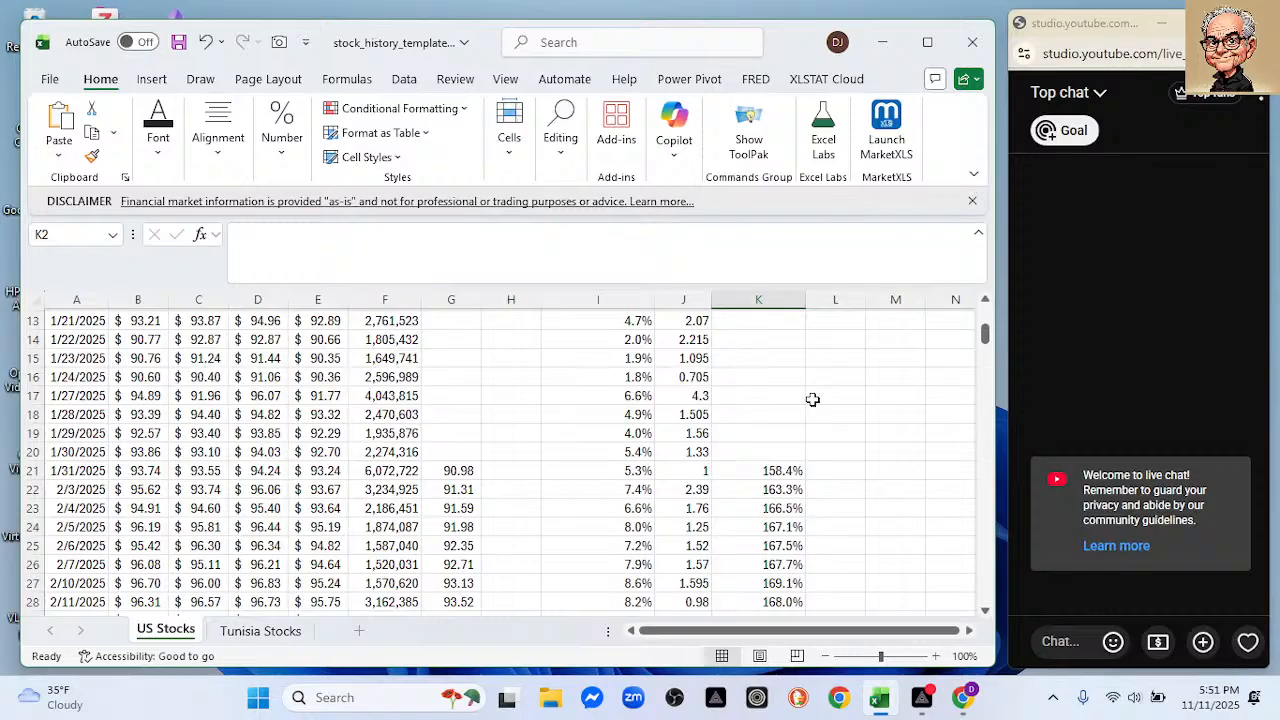
pyautogui.scroll(4, 812, 399)
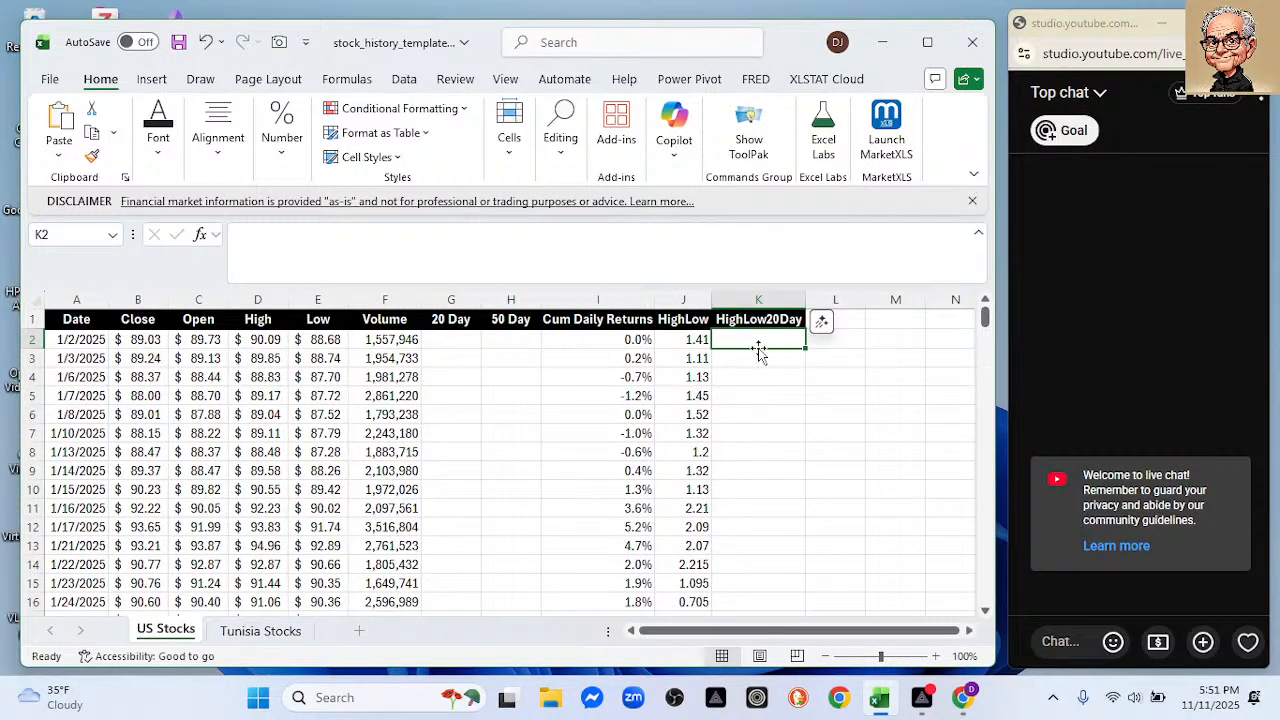
pyautogui.scroll(-4, 762, 425)
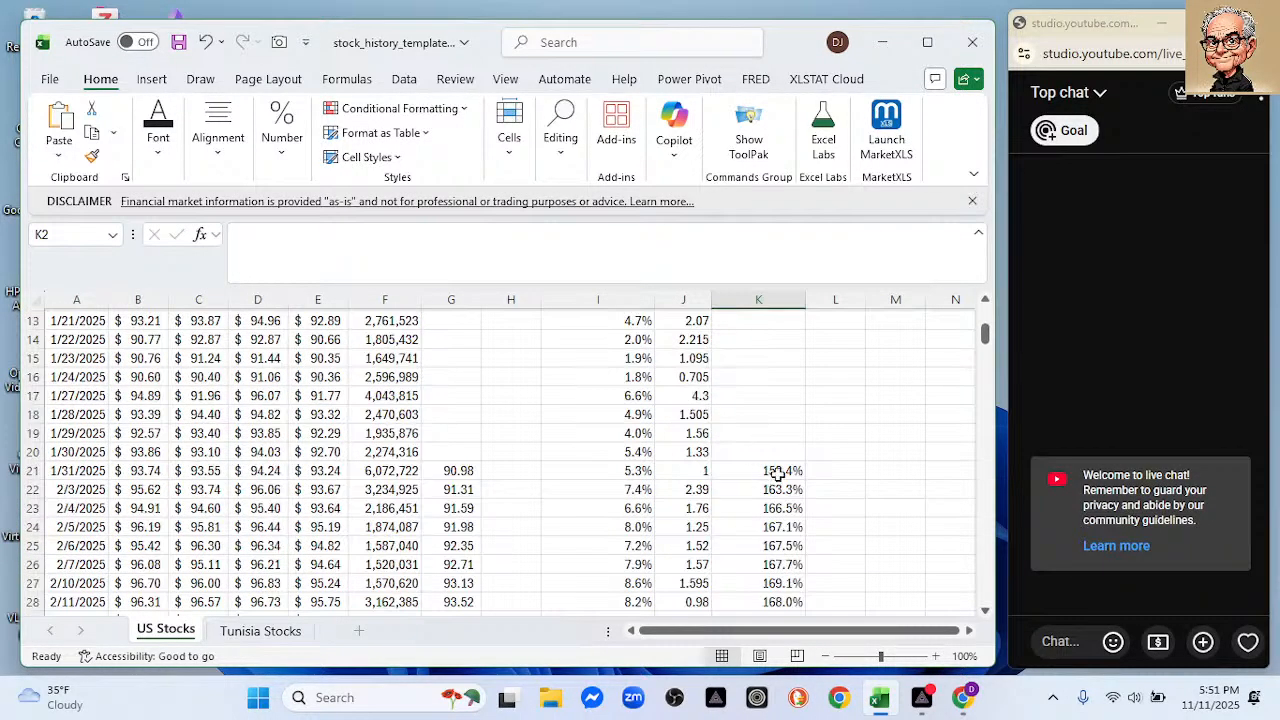
pyautogui.click(778, 472)
pyautogui.scroll(4, 777, 423)
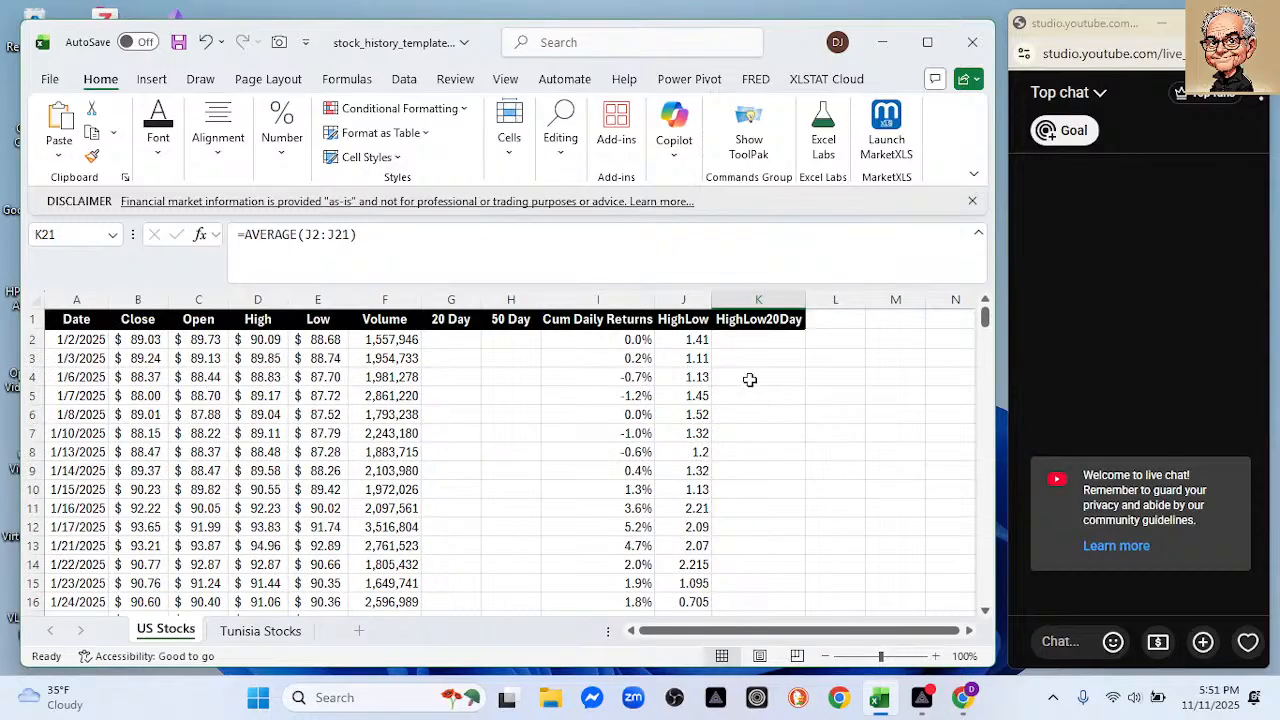
# Apply the comma number format to the HighLow20Day column and save the workbook.
pyautogui.click(757, 298)
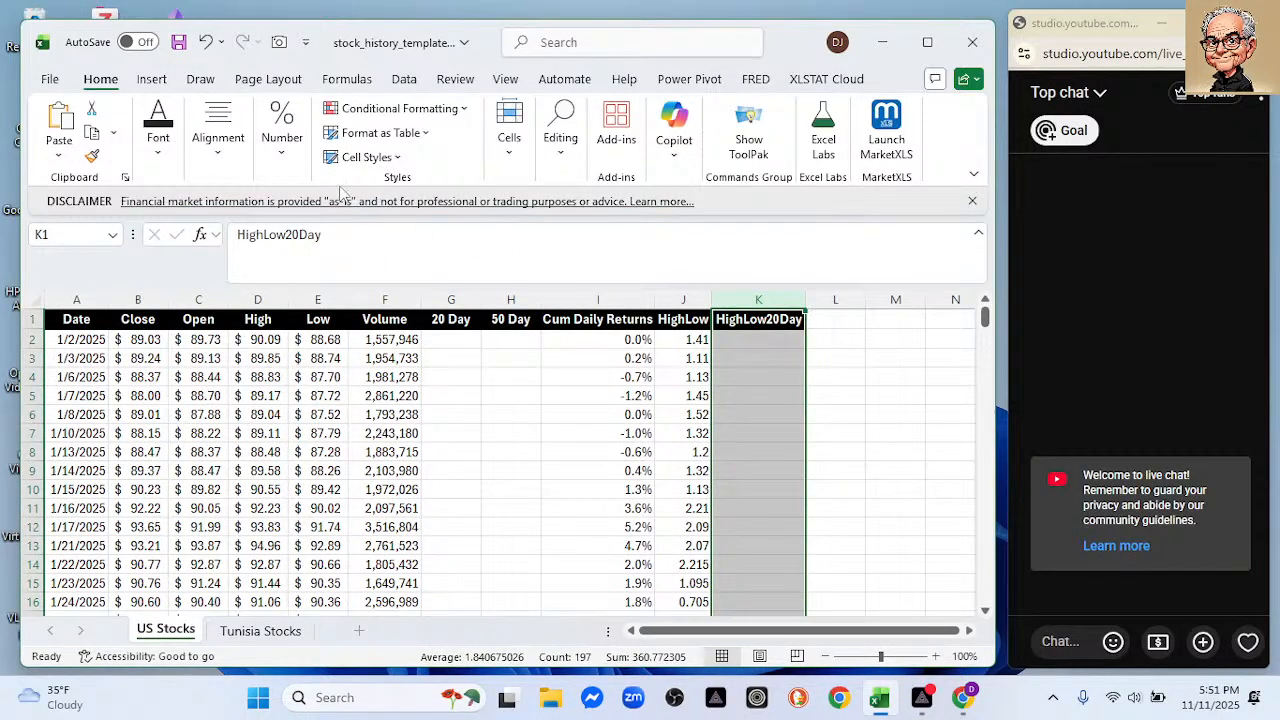
pyautogui.click(282, 150)
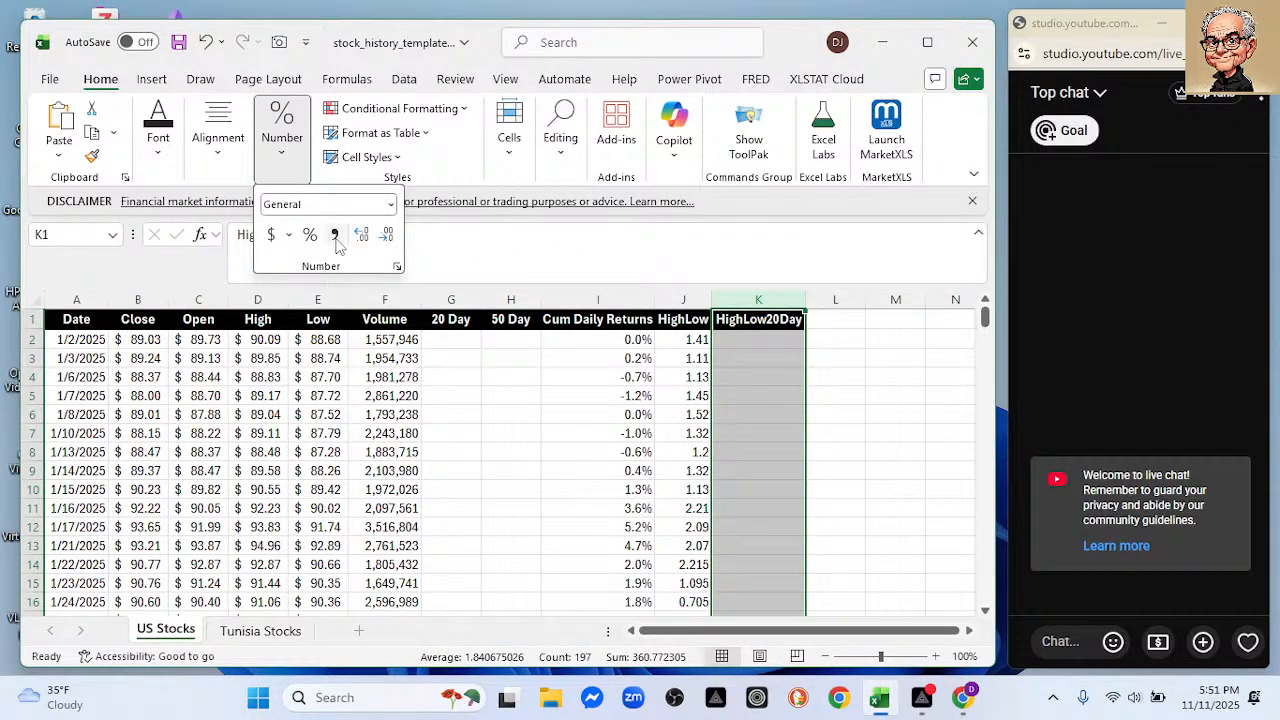
pyautogui.click(335, 238)
pyautogui.scroll(-3, 860, 426)
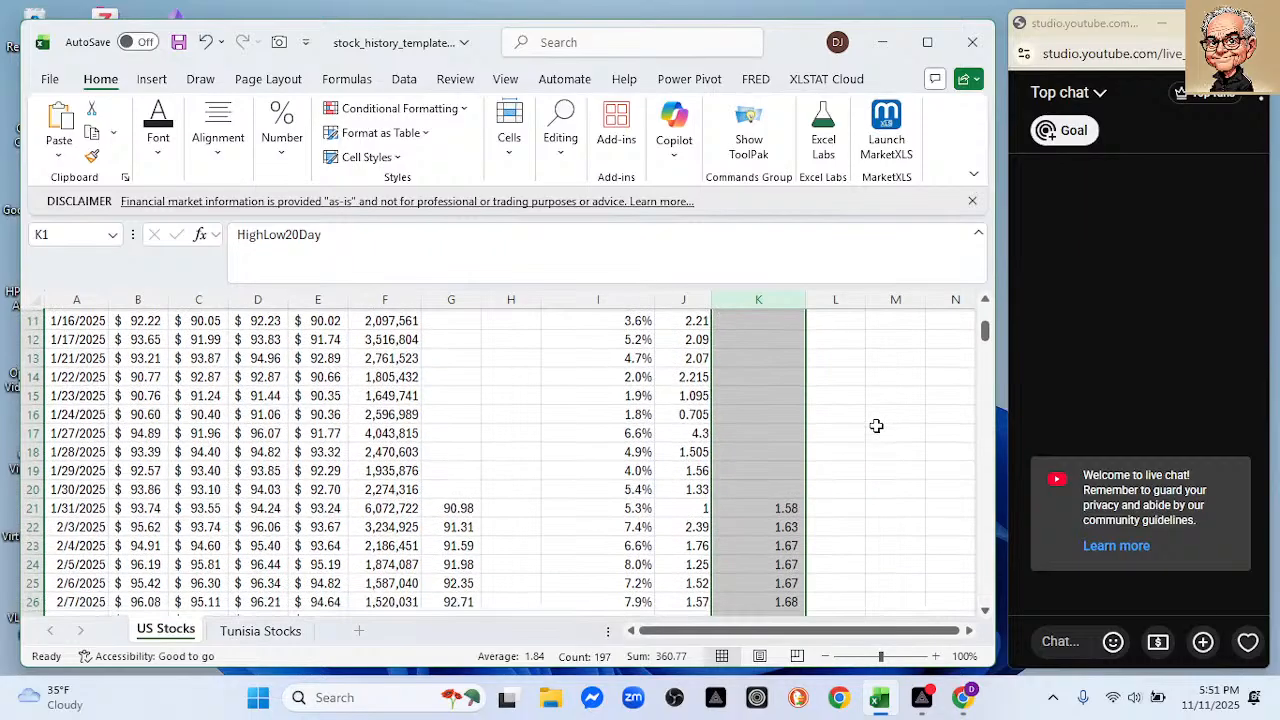
pyautogui.scroll(3, 870, 425)
pyautogui.click(178, 42)
pyautogui.scroll(-3, 871, 418)
pyautogui.scroll(3, 871, 418)
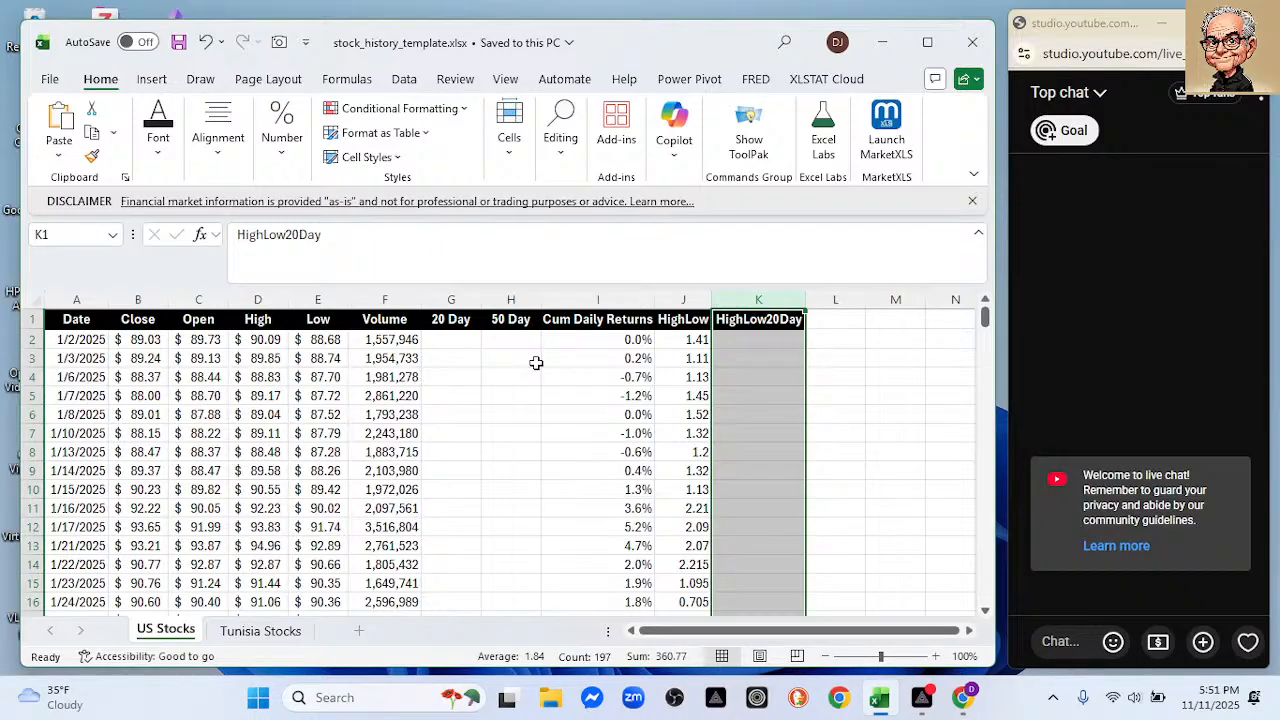
pyautogui.click(777, 360)
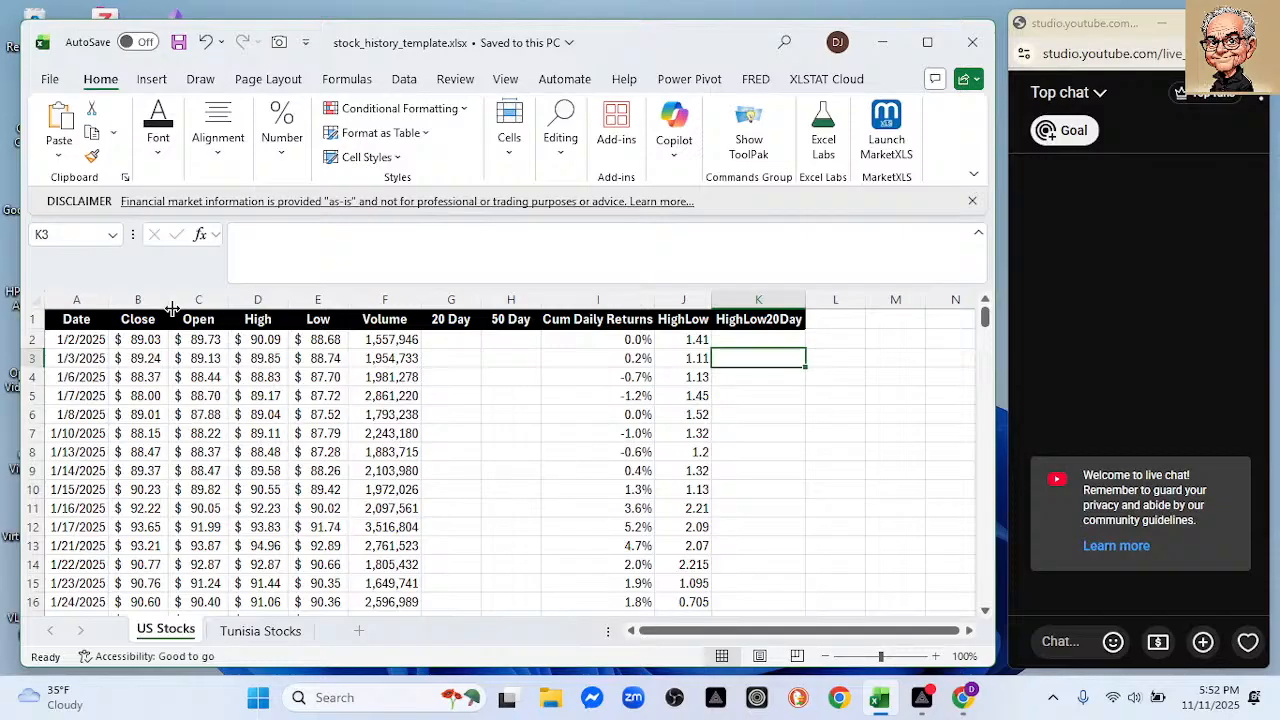
# Insert a basic 2-D line chart from the Date, Close and 50 Day columns of the US Stocks sheet.
pyautogui.click(77, 292)
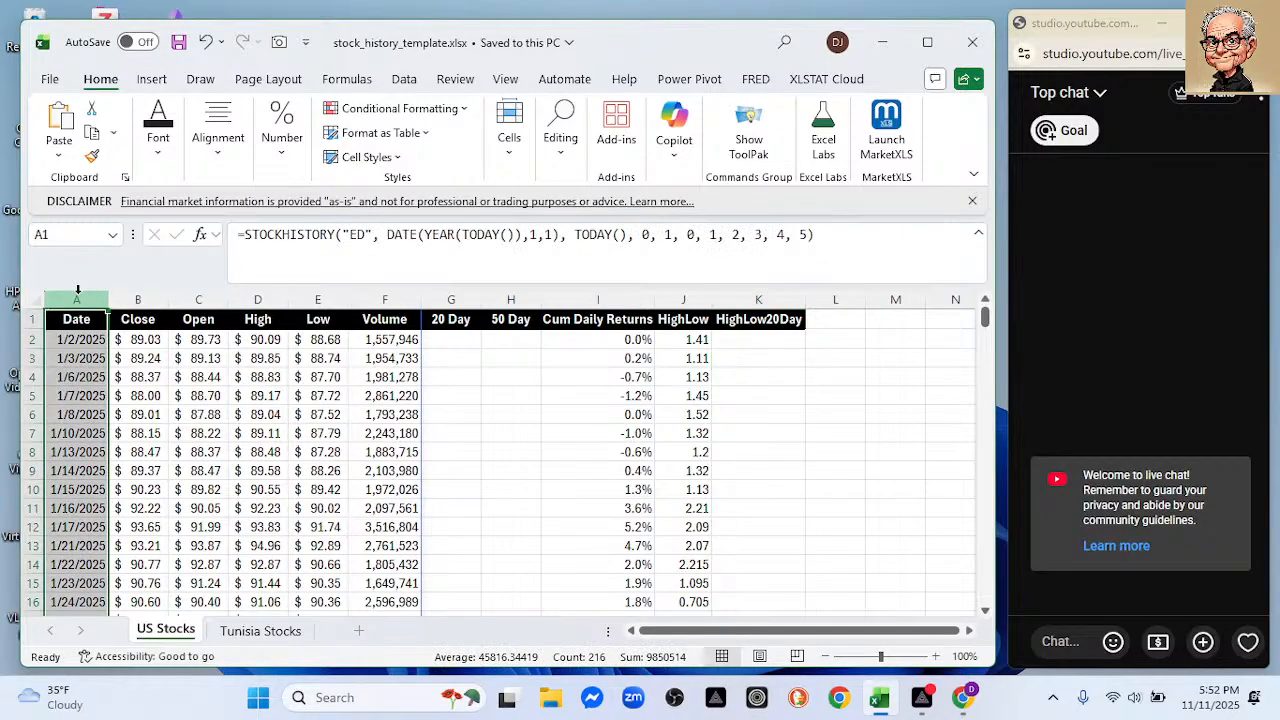
pyautogui.moveTo(78, 290); pyautogui.dragTo(146, 293)
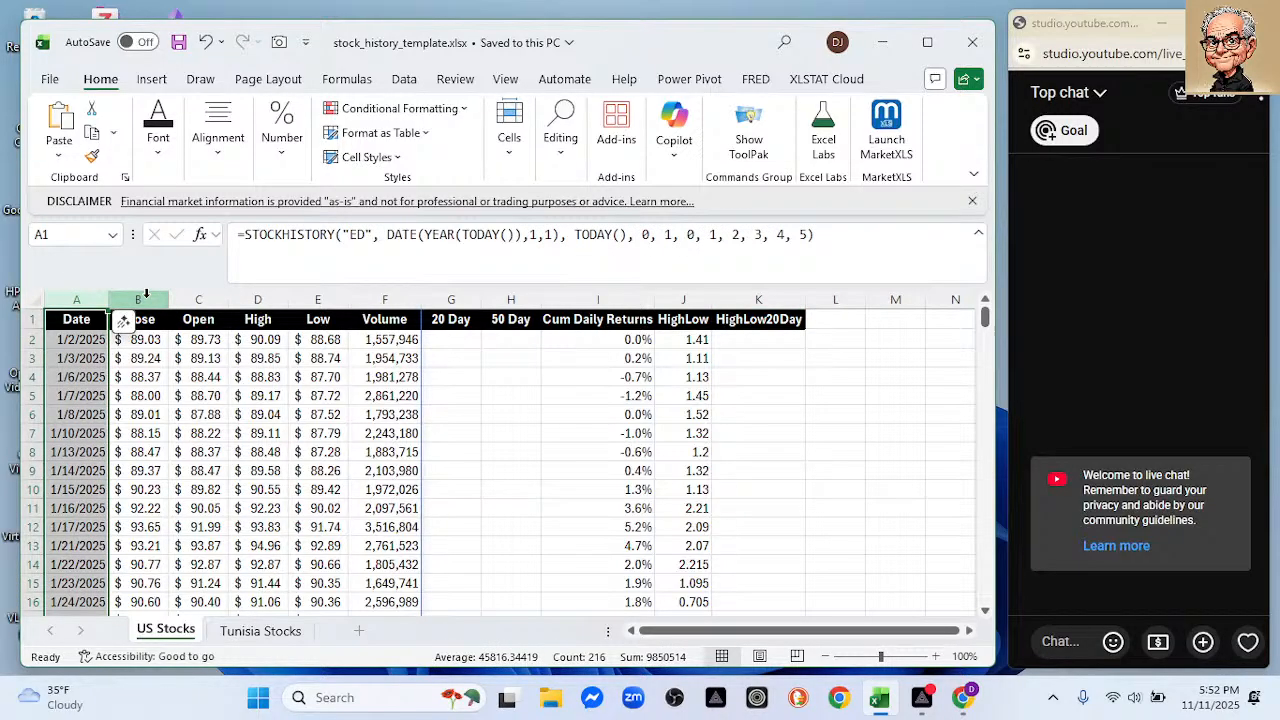
pyautogui.keyDown('ctrl'); pyautogui.click(146, 293); pyautogui.keyUp('ctrl')
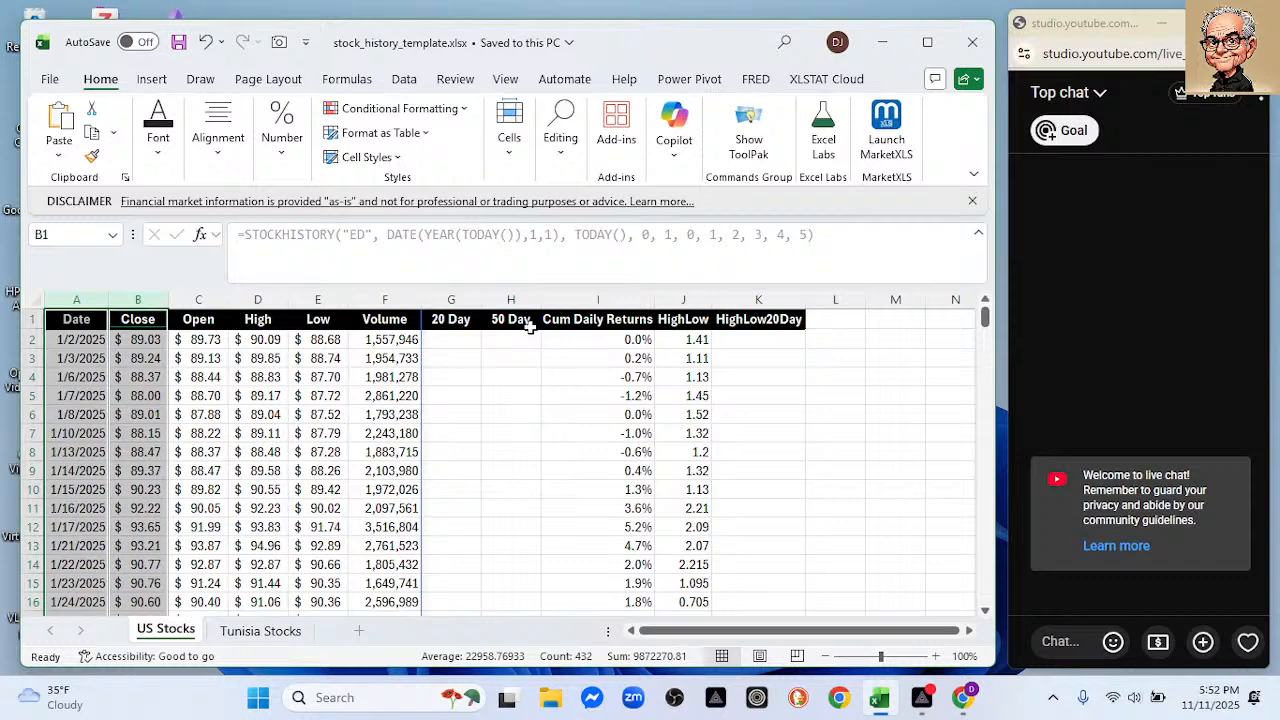
pyautogui.keyDown('ctrl'); pyautogui.click(511, 299); pyautogui.keyUp('ctrl')
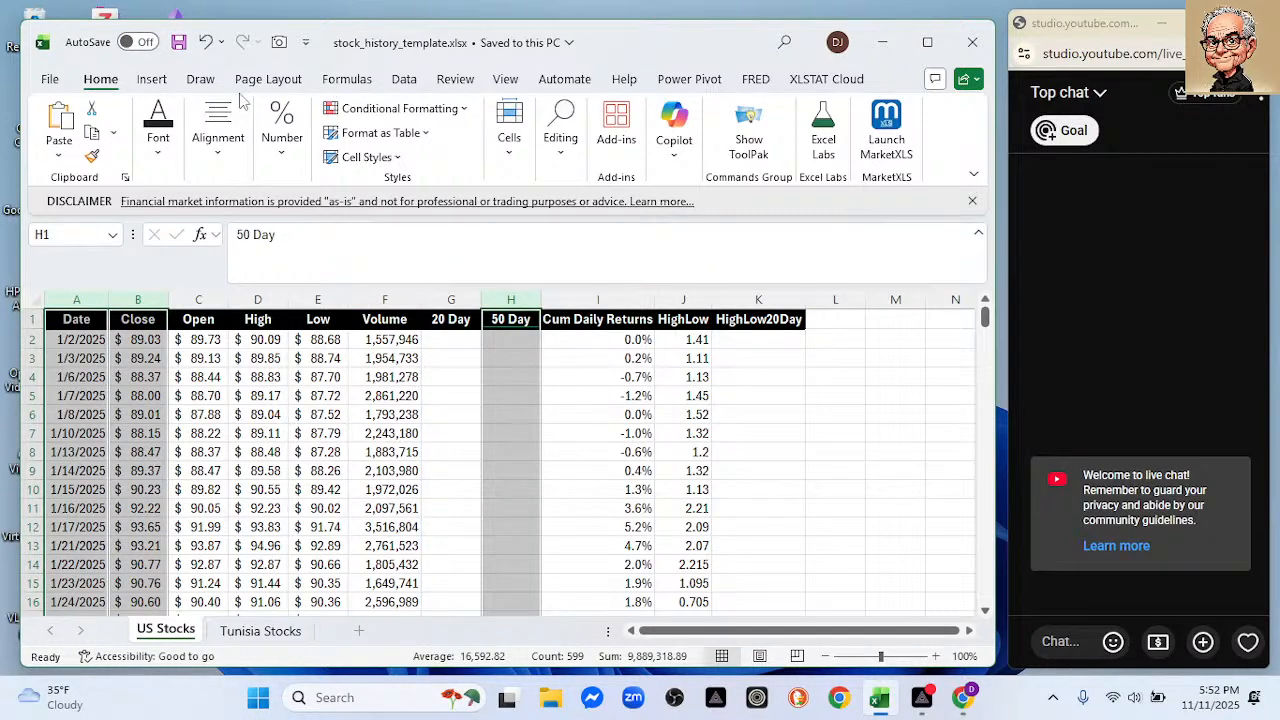
pyautogui.click(151, 79)
pyautogui.click(328, 132)
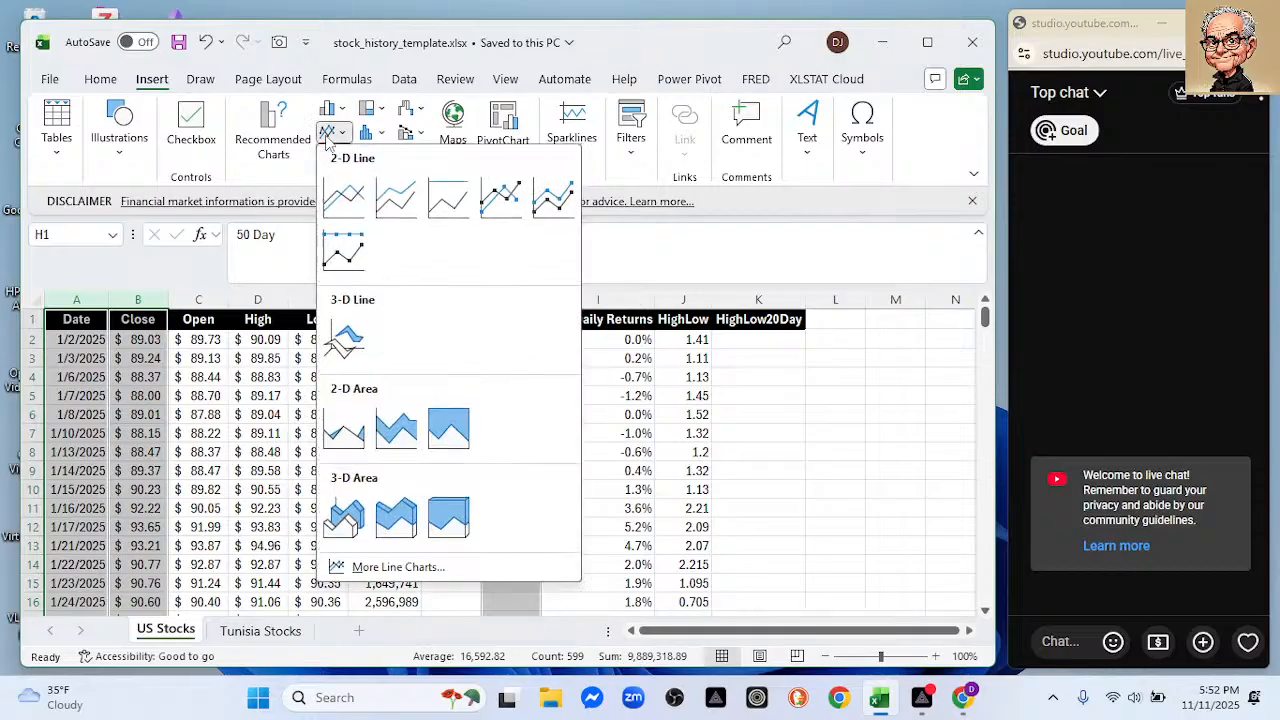
pyautogui.click(344, 199)
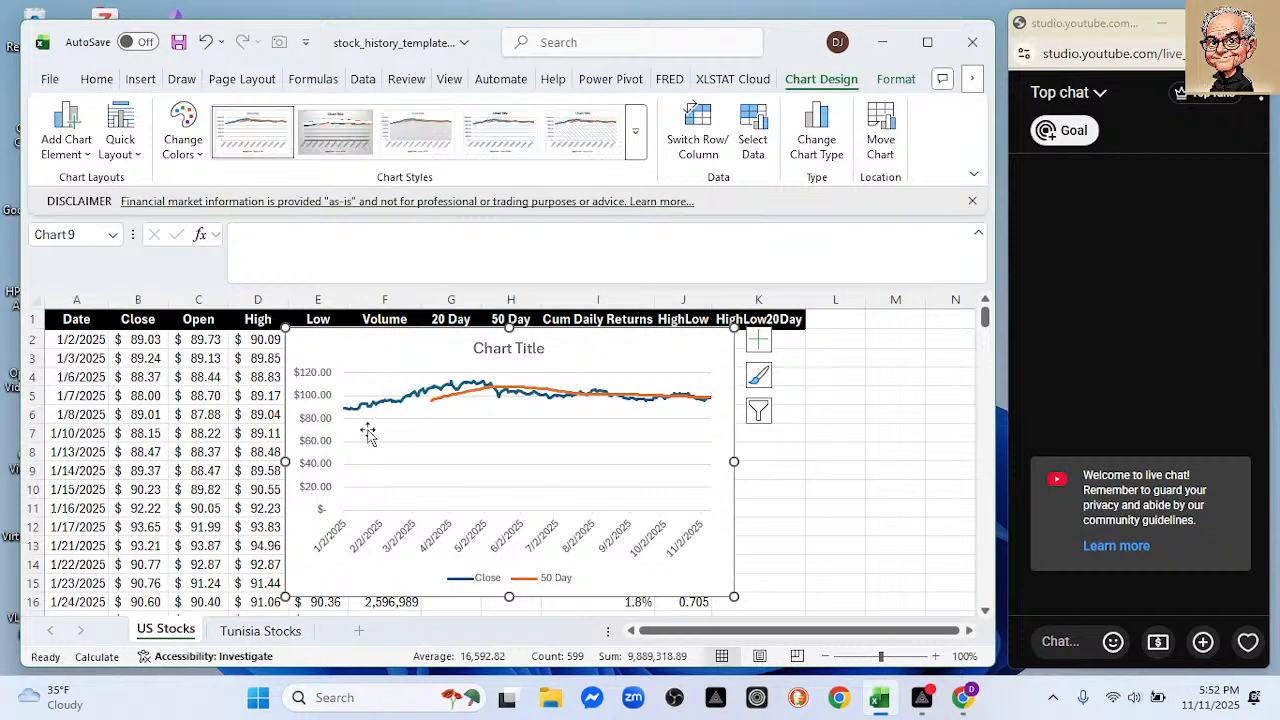
# Set the minimum bound of the line chart's vertical price axis to 80.
pyautogui.doubleClick(325, 428)
pyautogui.click(876, 480)
pyautogui.moveTo(876, 480); pyautogui.dragTo(808, 480)
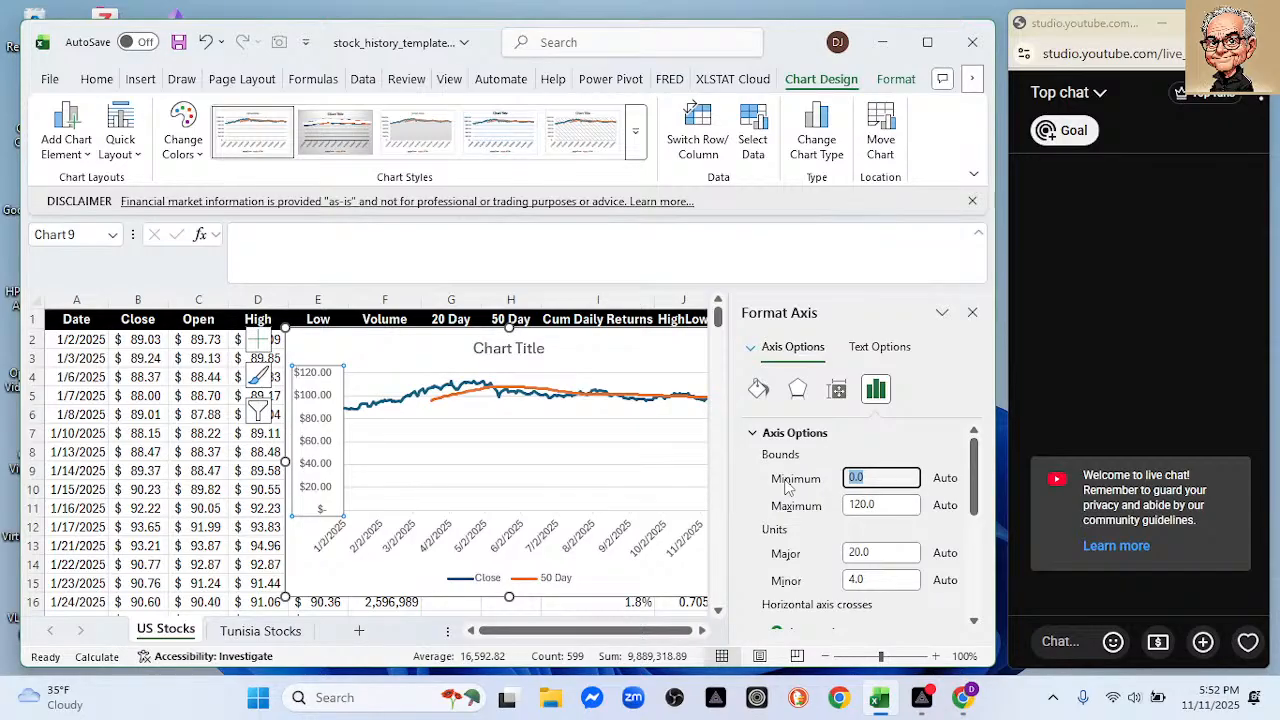
pyautogui.write('80')
pyautogui.press('Return')
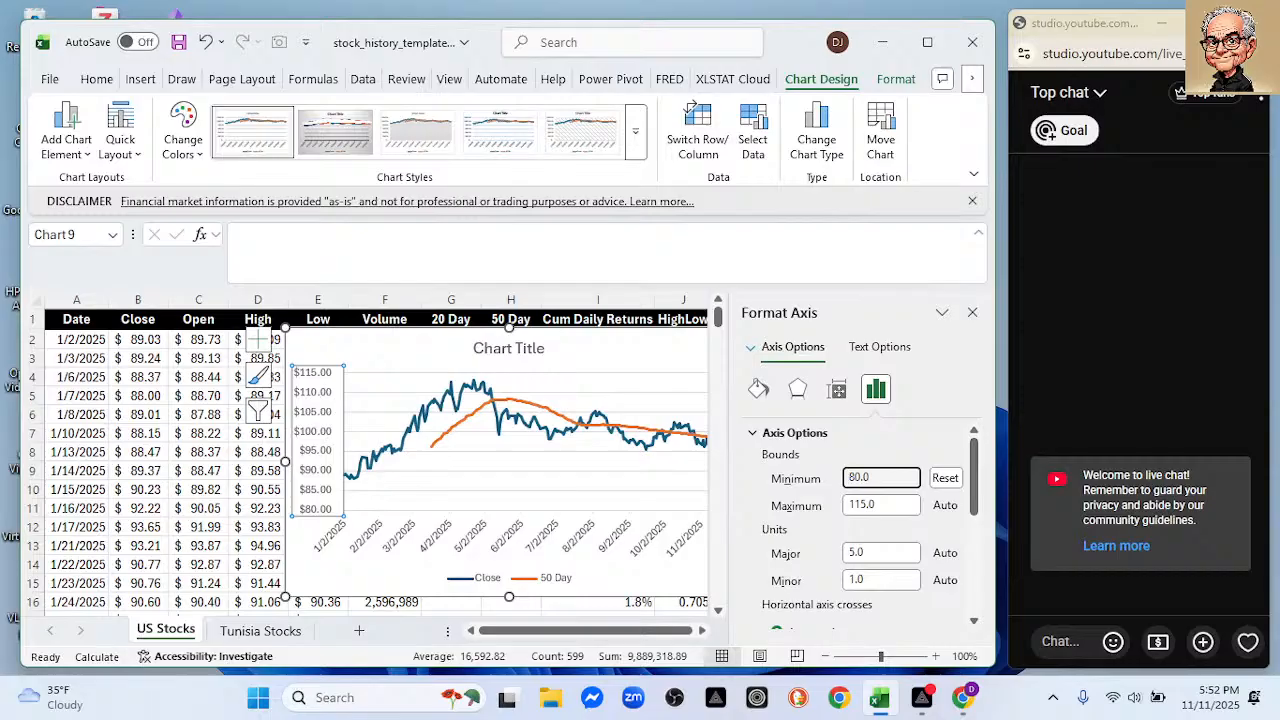
pyautogui.click(971, 312)
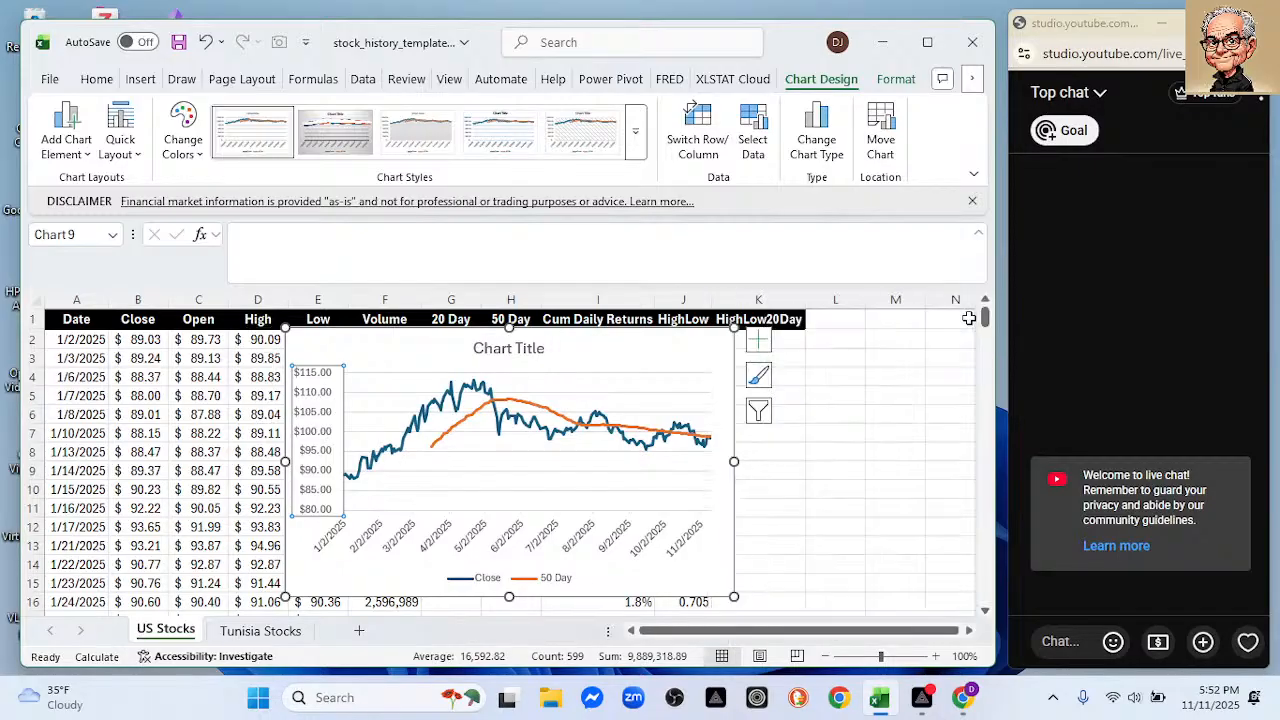
# Move the Close and 50 Day chart over columns H to M so the price and volume data are uncovered.
pyautogui.moveTo(629, 348); pyautogui.dragTo(825, 353)
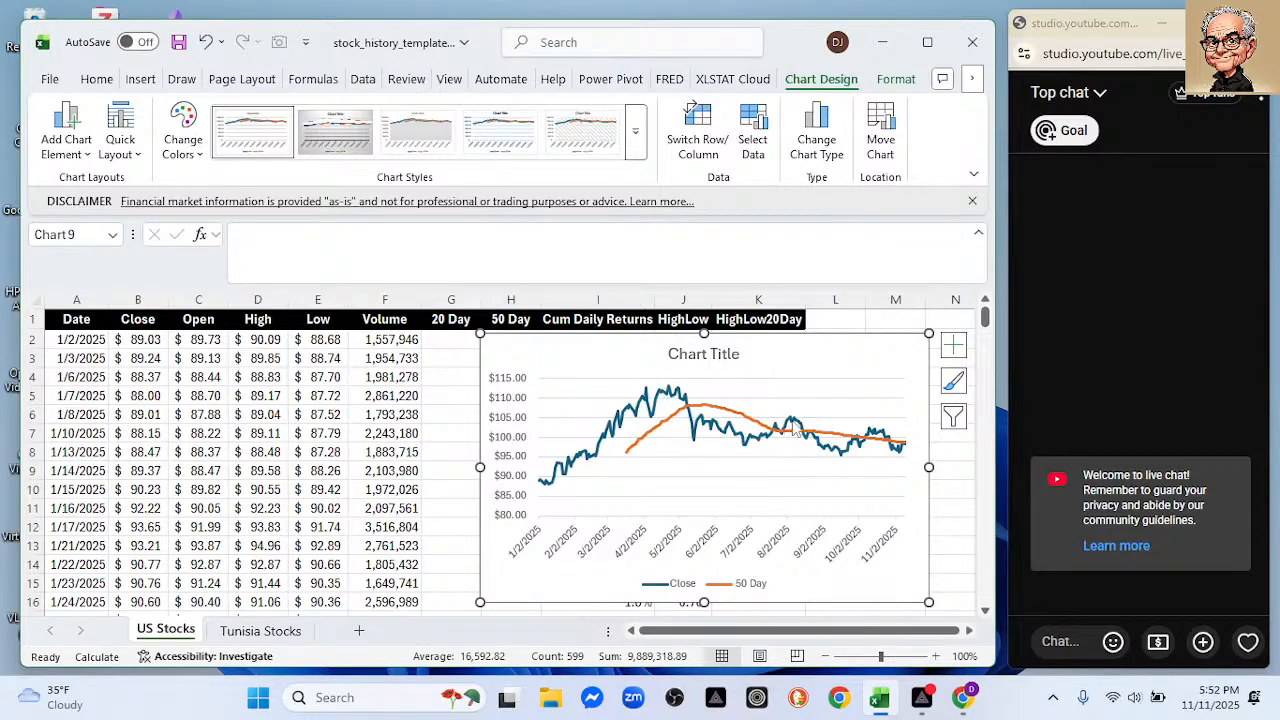
pyautogui.moveTo(793, 430)
pyautogui.moveTo(826, 450)
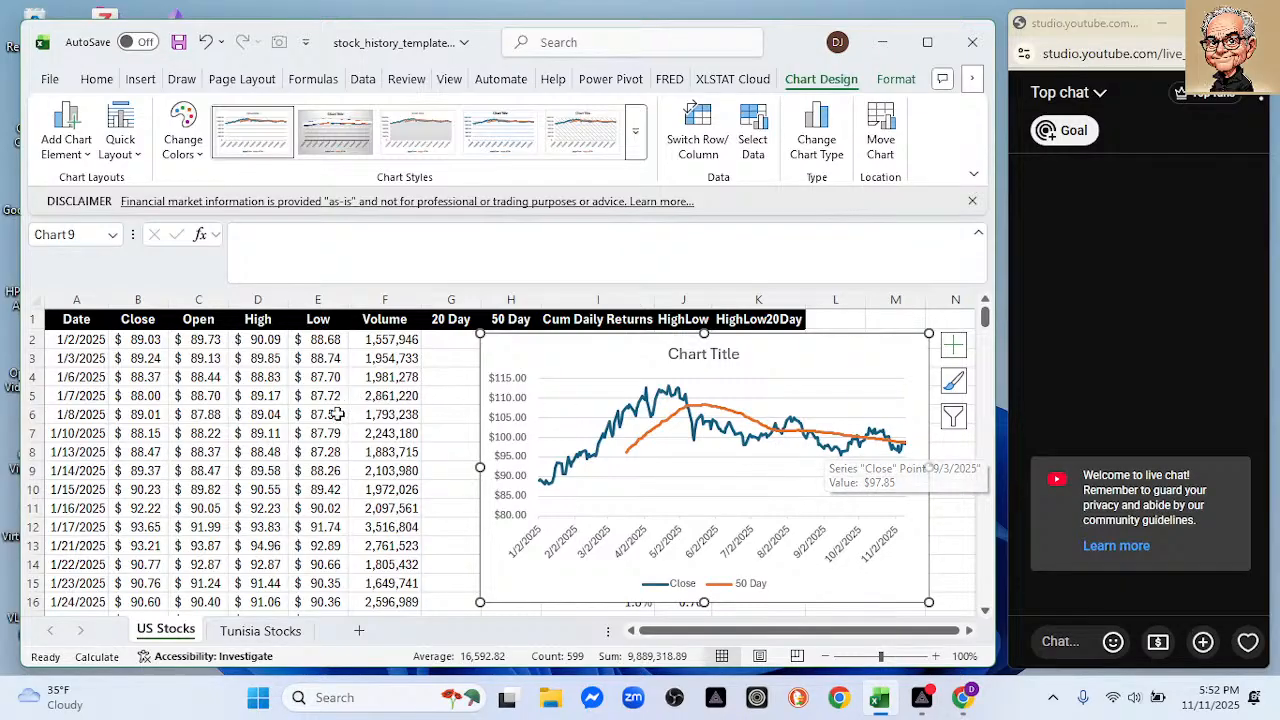
# Change the ticker in the STOCKHISTORY formula in cell A1 to "IBM".
pyautogui.click(85, 320)
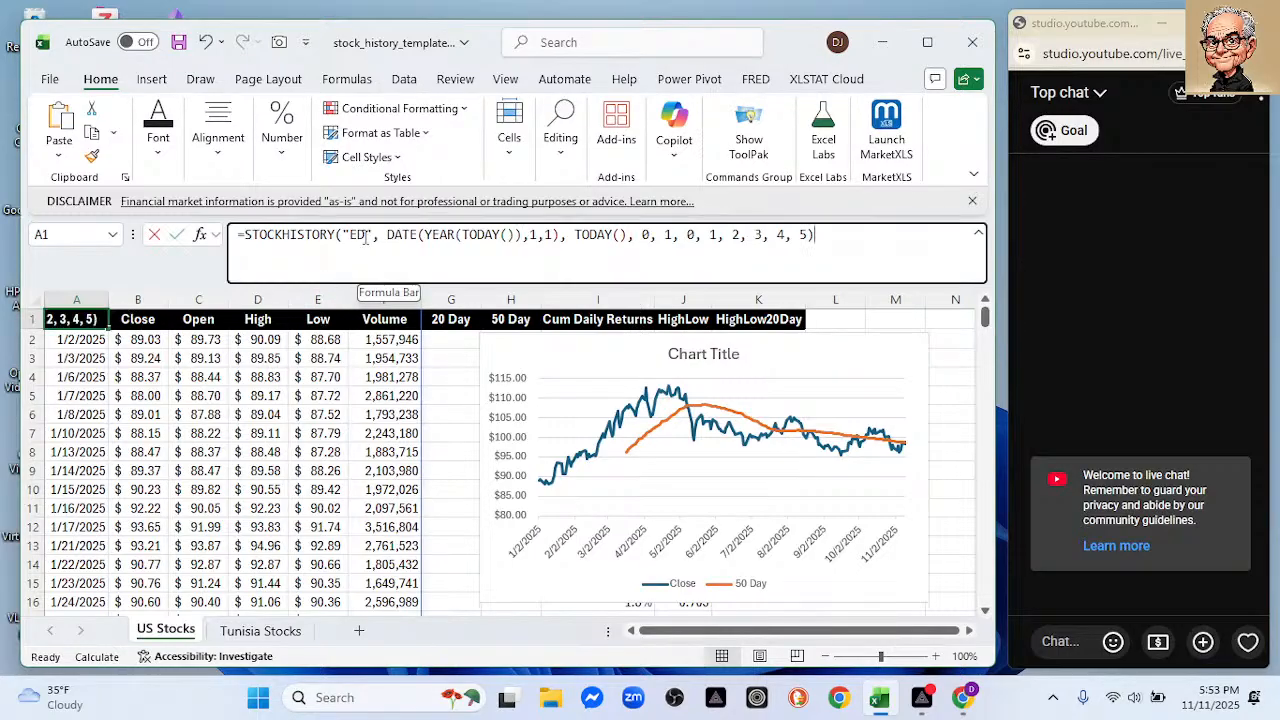
pyautogui.click(365, 236)
pyautogui.press('BackSpace')
pyautogui.press('BackSpace')
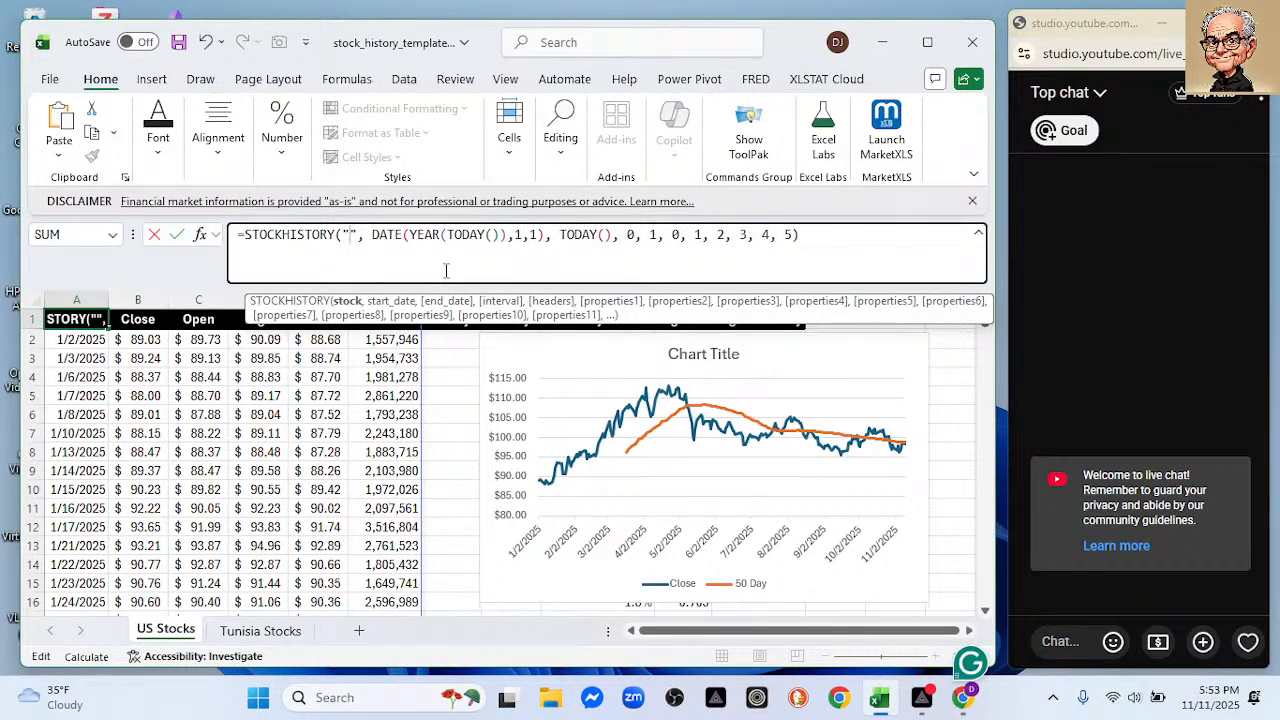
pyautogui.write('IBM')
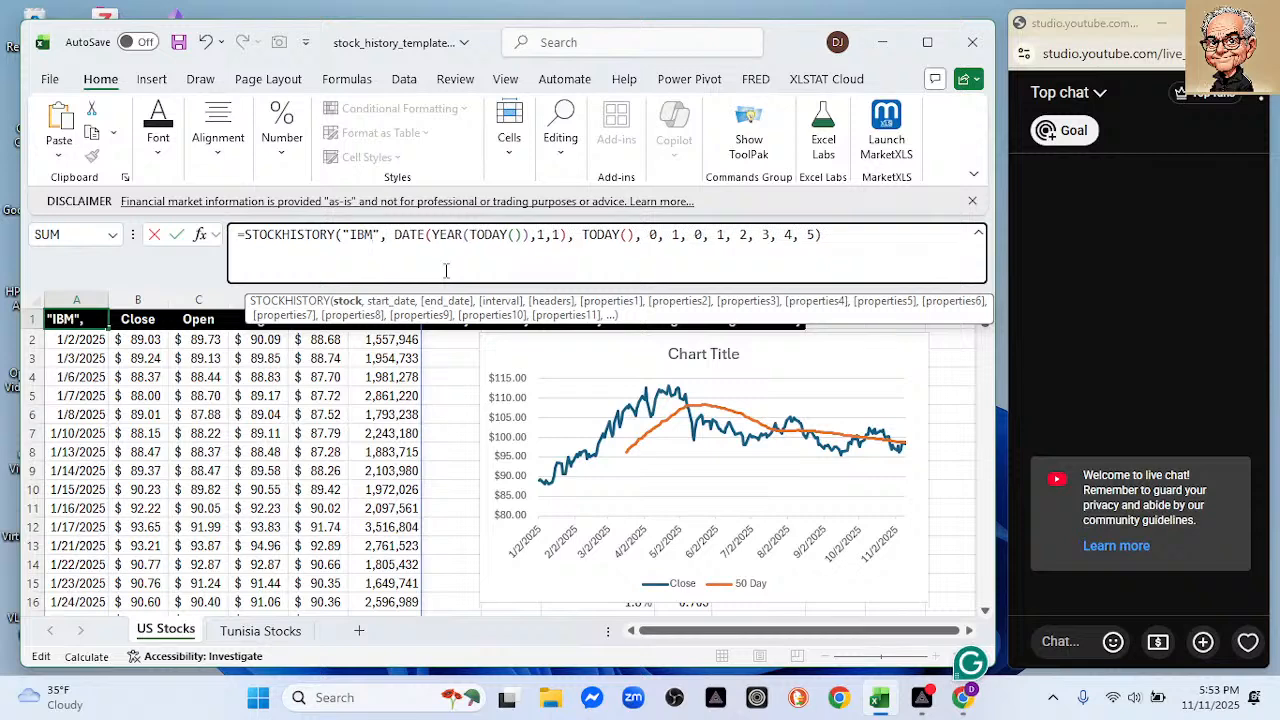
pyautogui.press('Return')
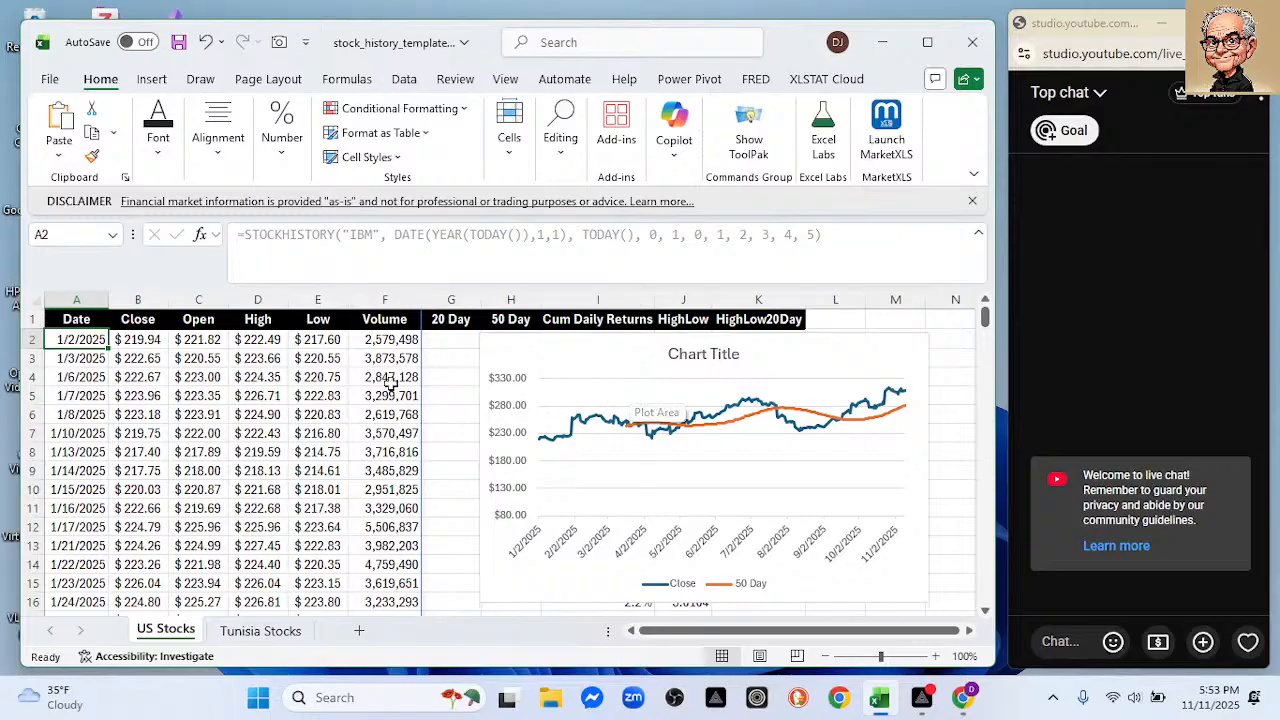
# Insert a basic 2-D line chart from the Date and Cum Daily Returns columns and place it beside the Volume column.
pyautogui.click(94, 302)
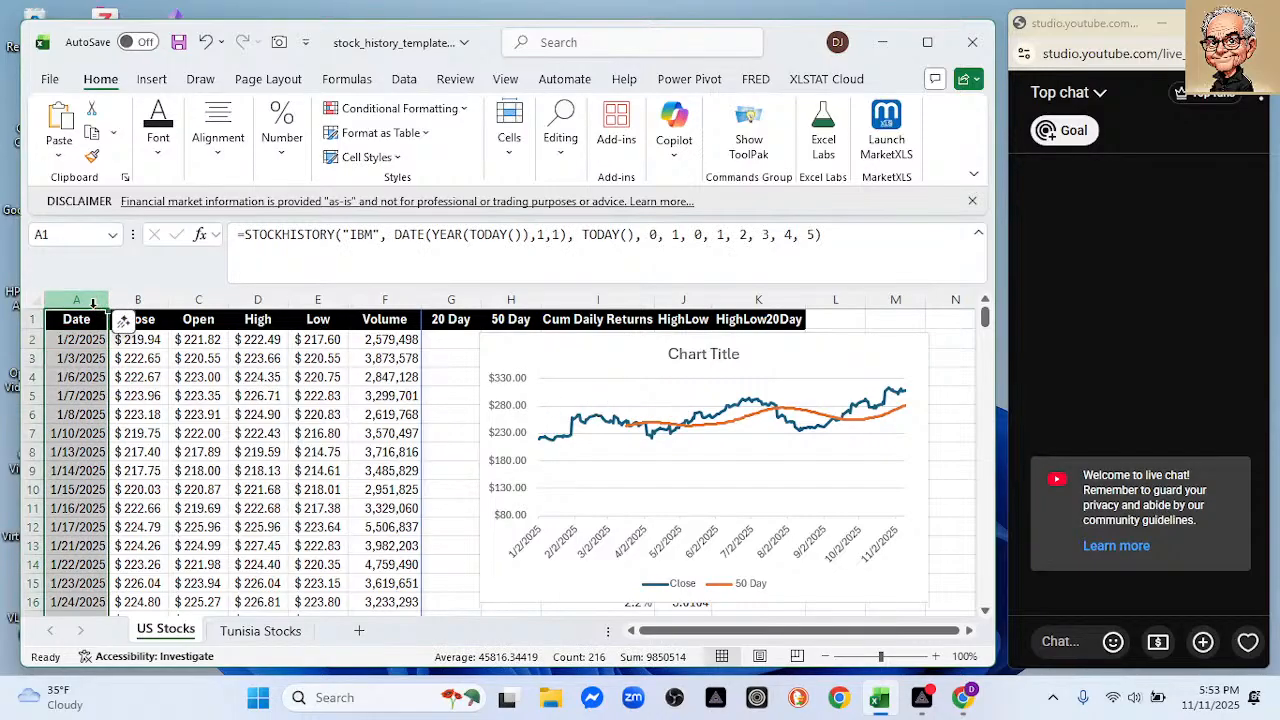
pyautogui.keyDown('ctrl'); pyautogui.click(588, 298); pyautogui.keyUp('ctrl')
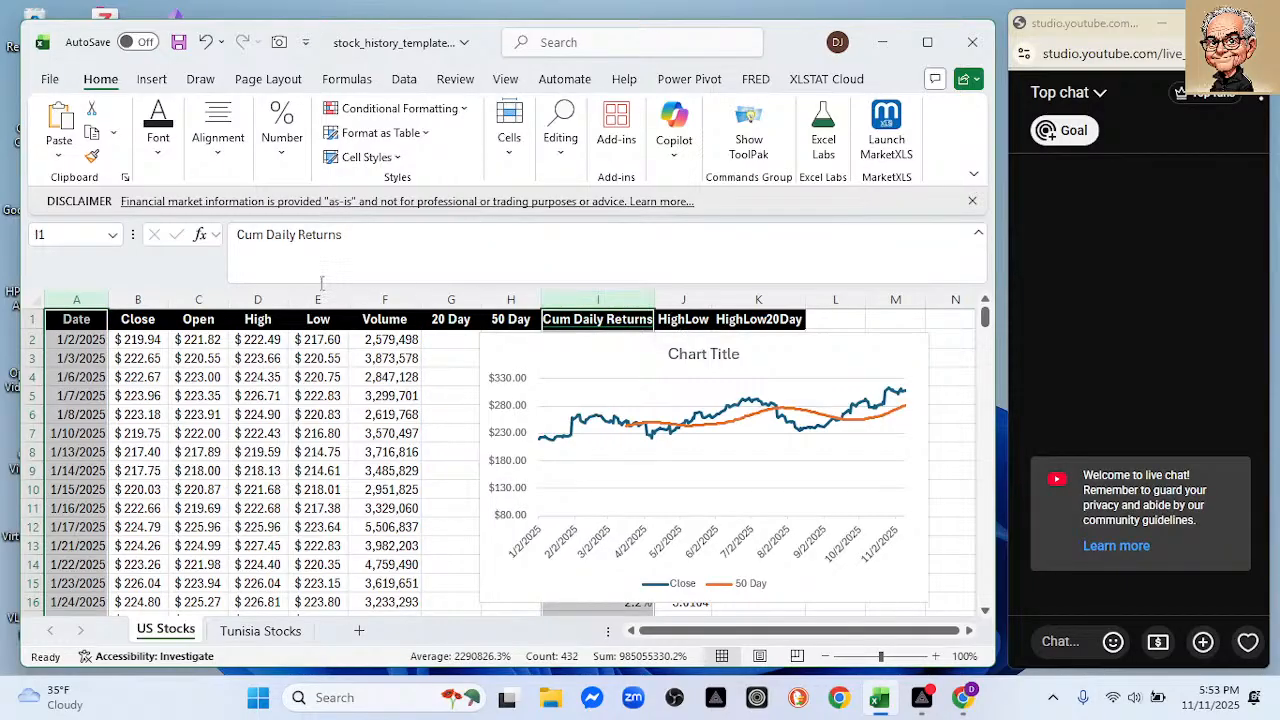
pyautogui.click(152, 79)
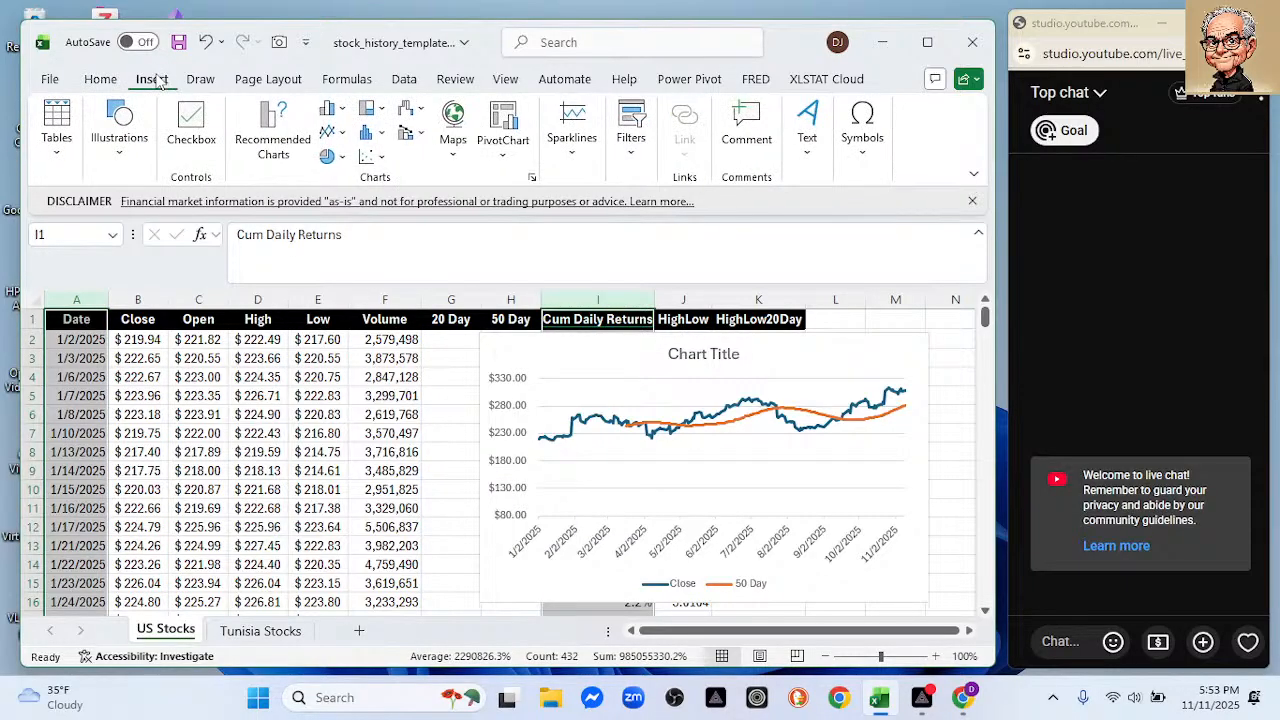
pyautogui.click(333, 133)
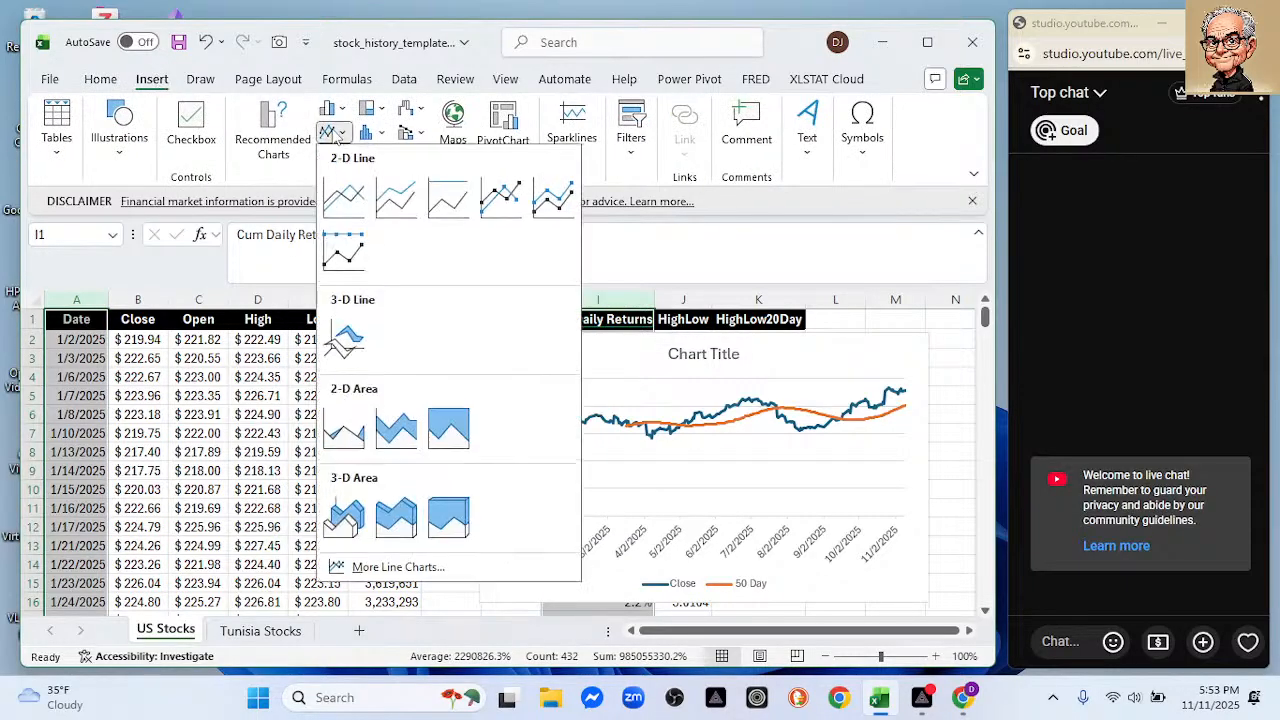
pyautogui.click(343, 197)
pyautogui.moveTo(594, 346); pyautogui.dragTo(745, 320)
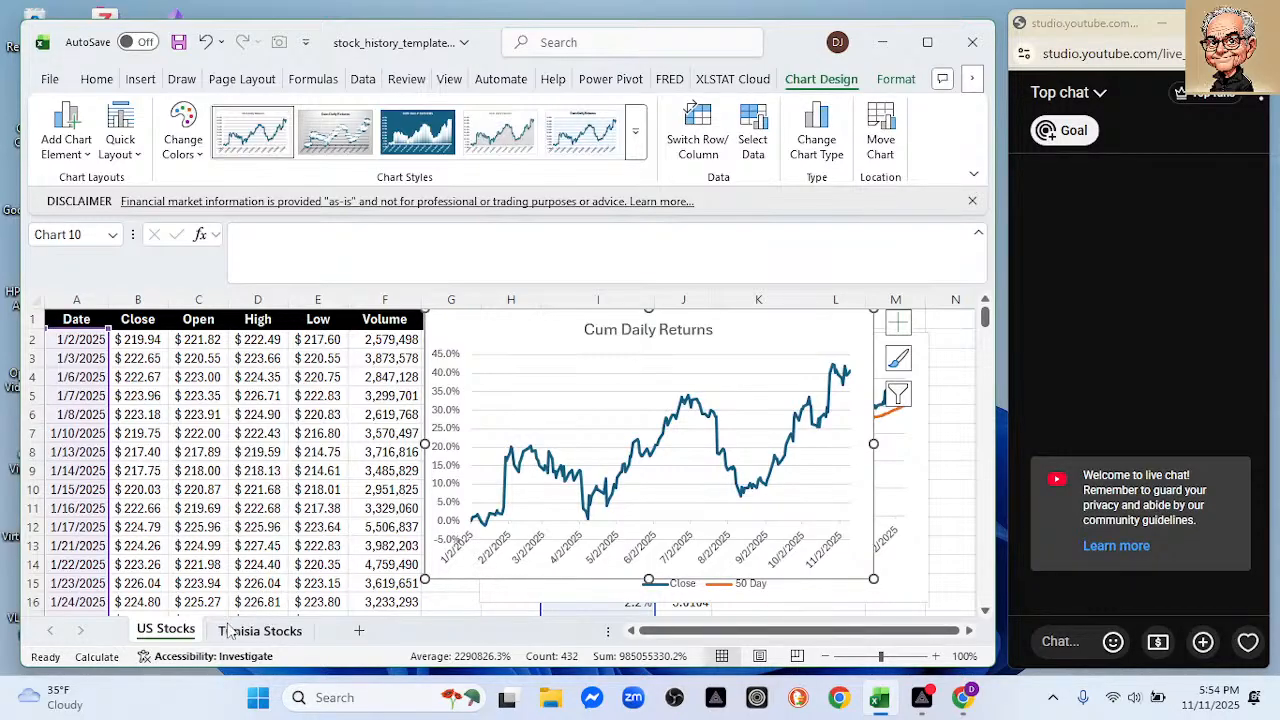
# Add a new worksheet after US Stocks and move the Cum Daily Returns chart onto it.
pyautogui.click(359, 630)
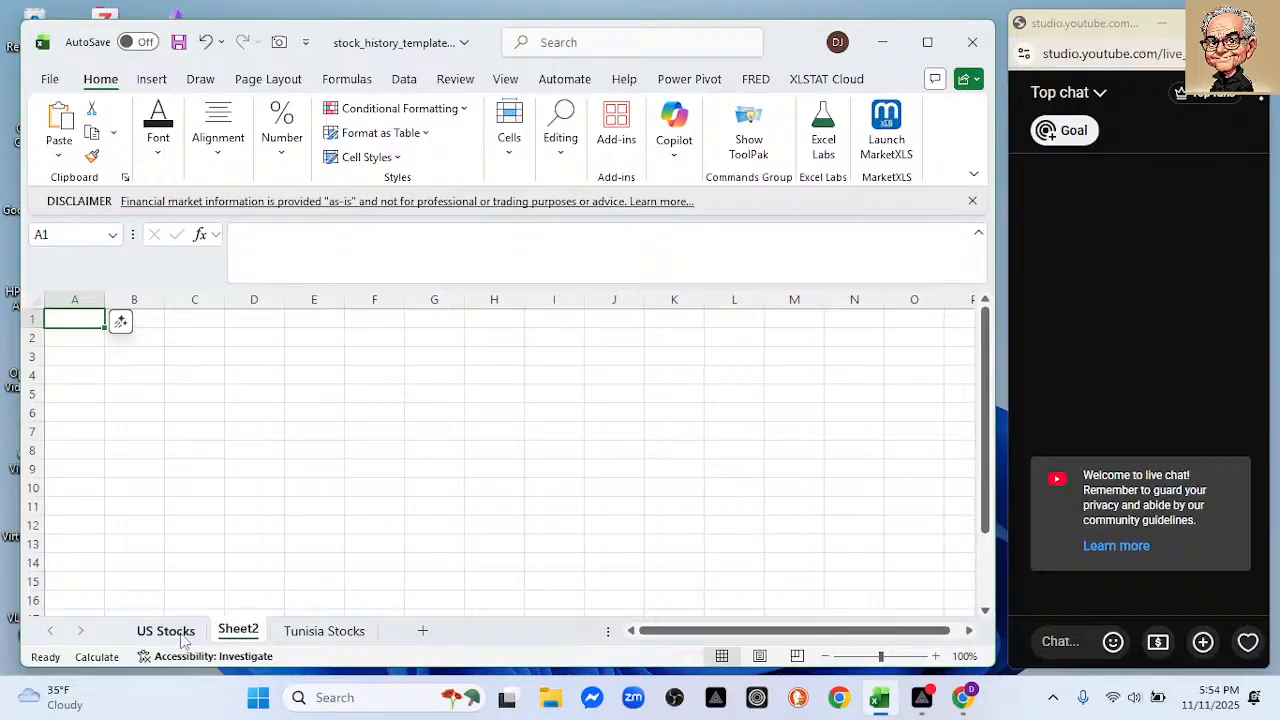
pyautogui.click(166, 630)
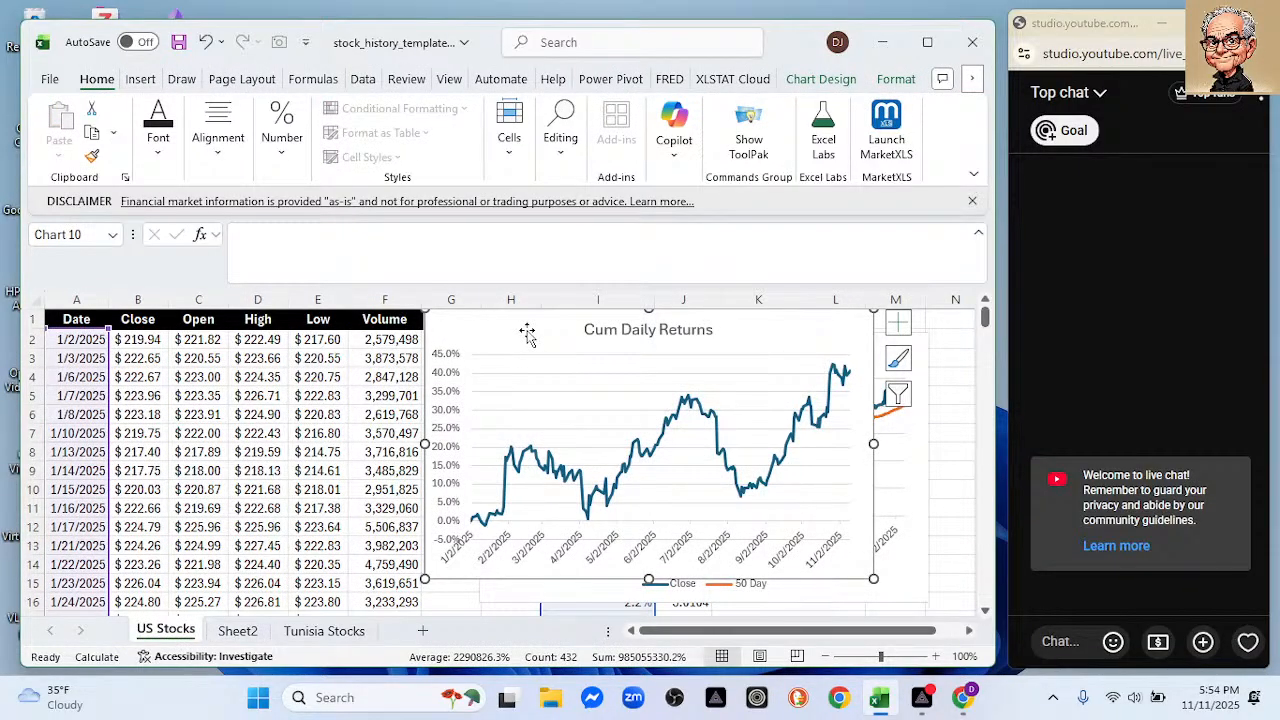
pyautogui.press('Delete')
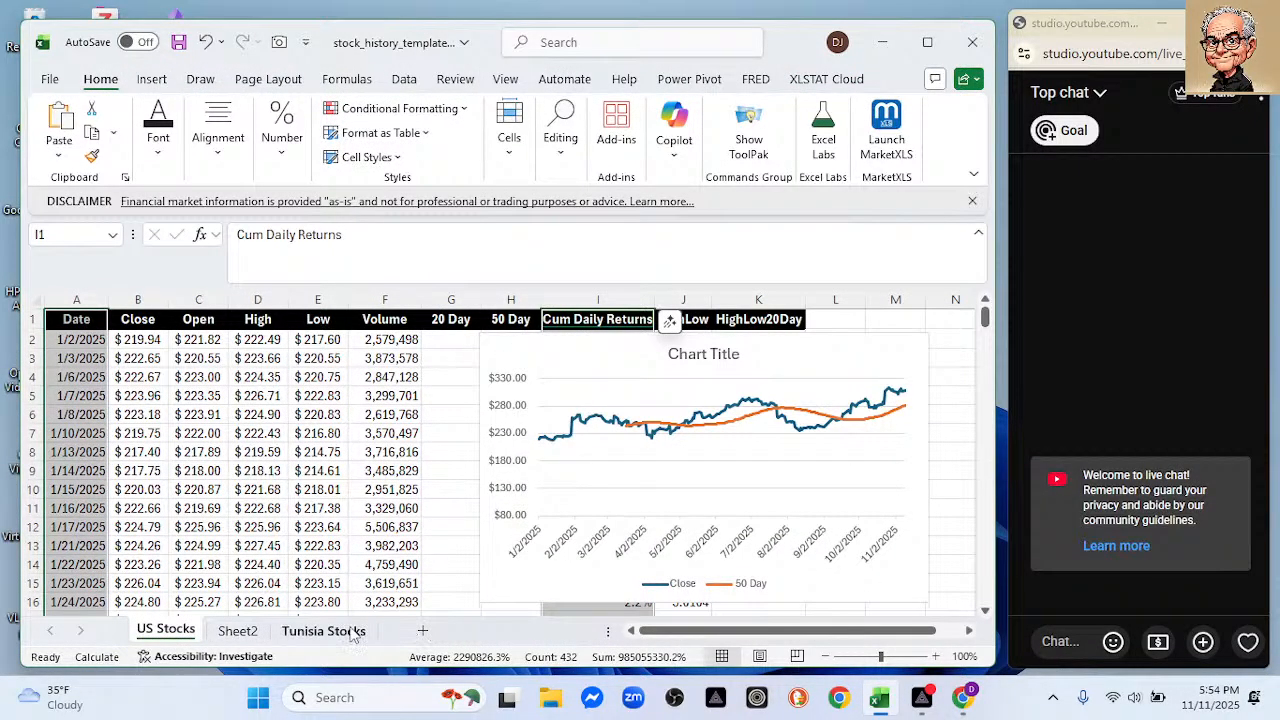
pyautogui.click(240, 630)
pyautogui.hotkey('ctrl', 'v')
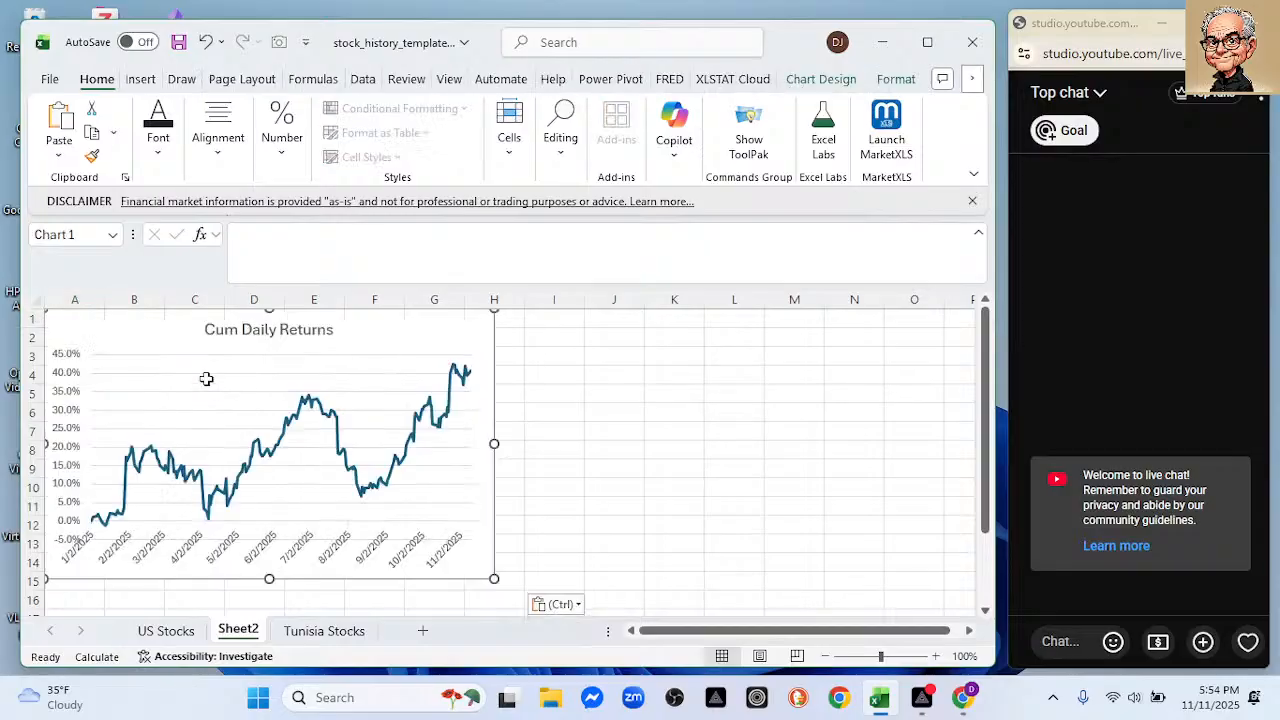
# Move the Close and 50 Day chart from US Stocks to Sheet2 below the Cum Daily Returns chart, and return to US Stocks.
pyautogui.click(166, 630)
pyautogui.click(650, 407)
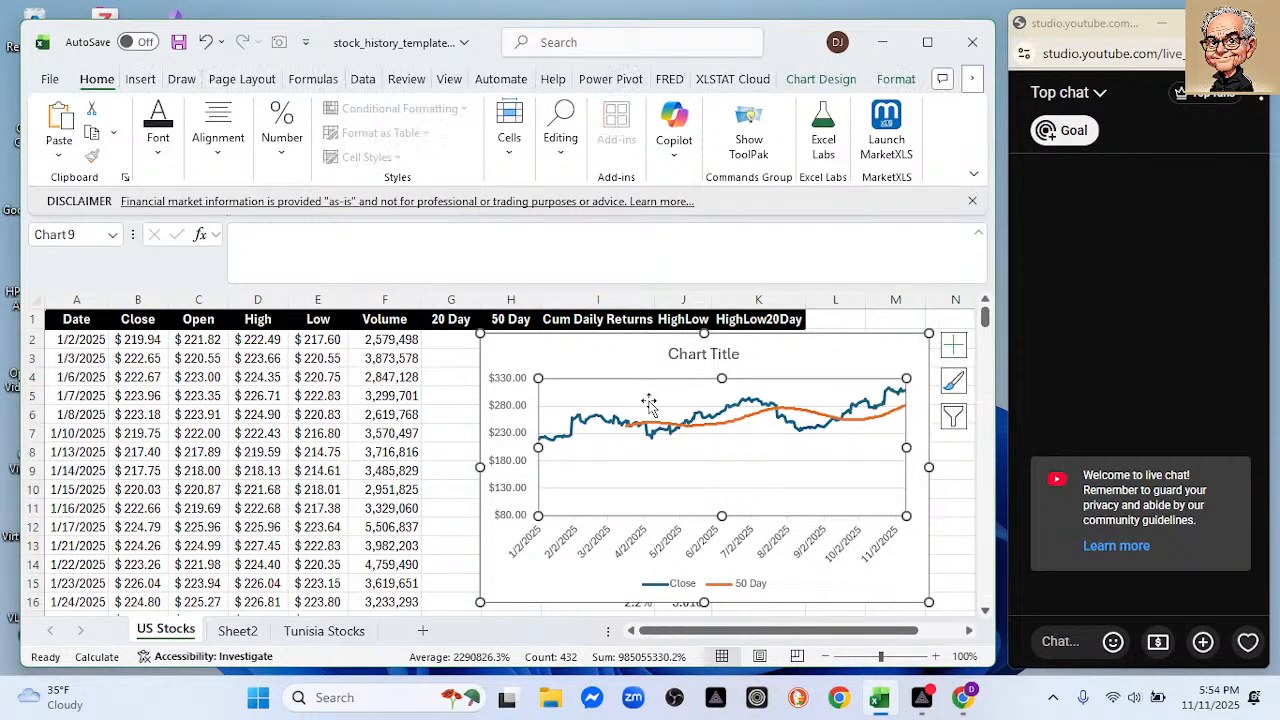
pyautogui.press('Delete')
pyautogui.click(238, 630)
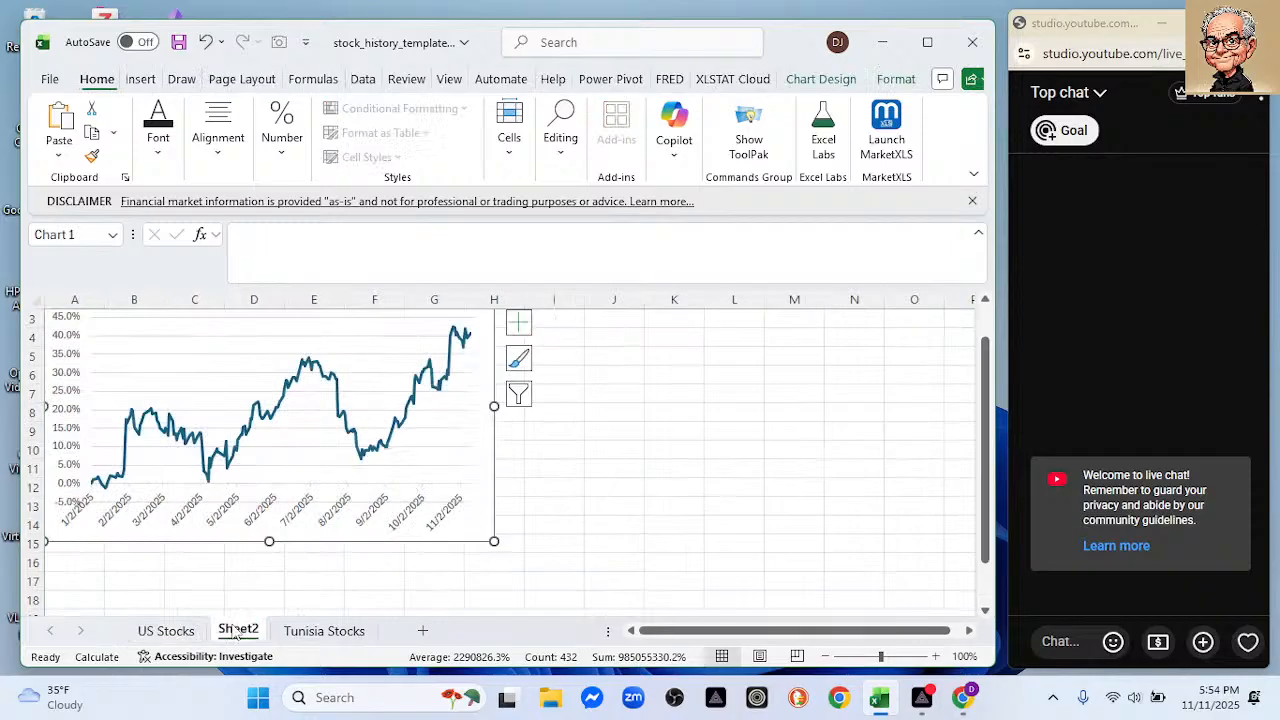
pyautogui.click(69, 560)
pyautogui.hotkey('ctrl', 'v')
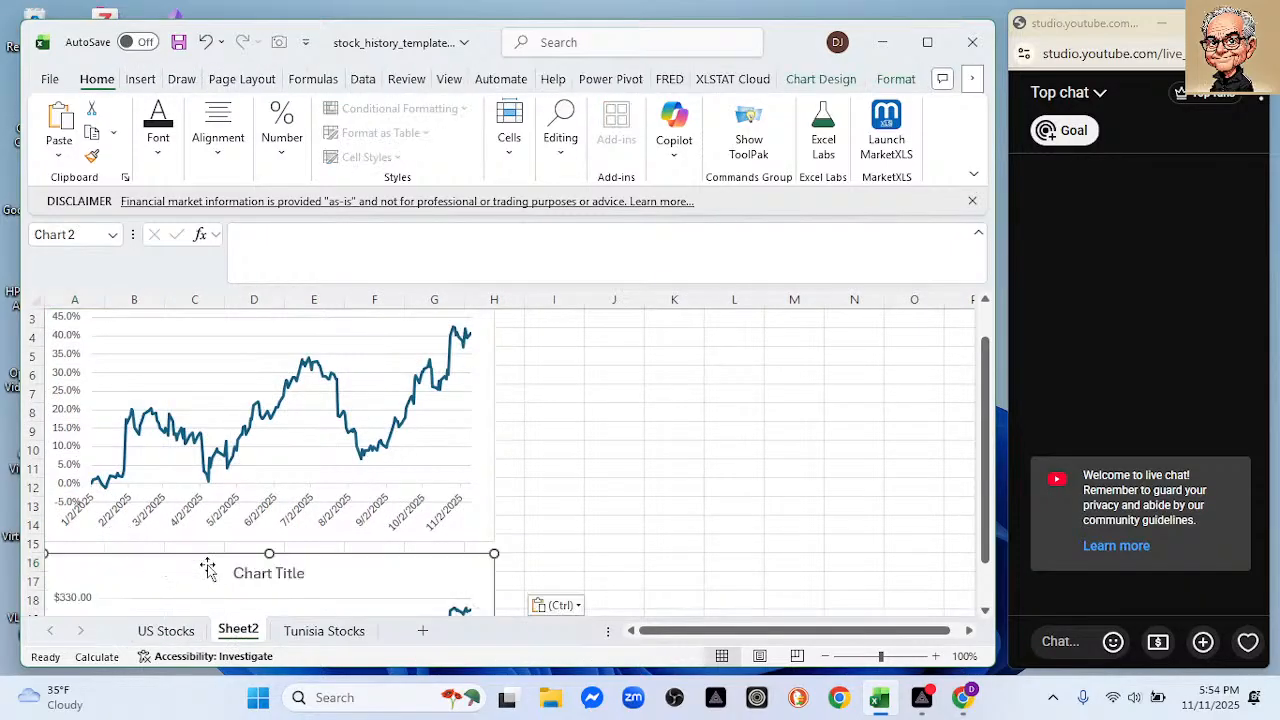
pyautogui.scroll(1, 617, 466)
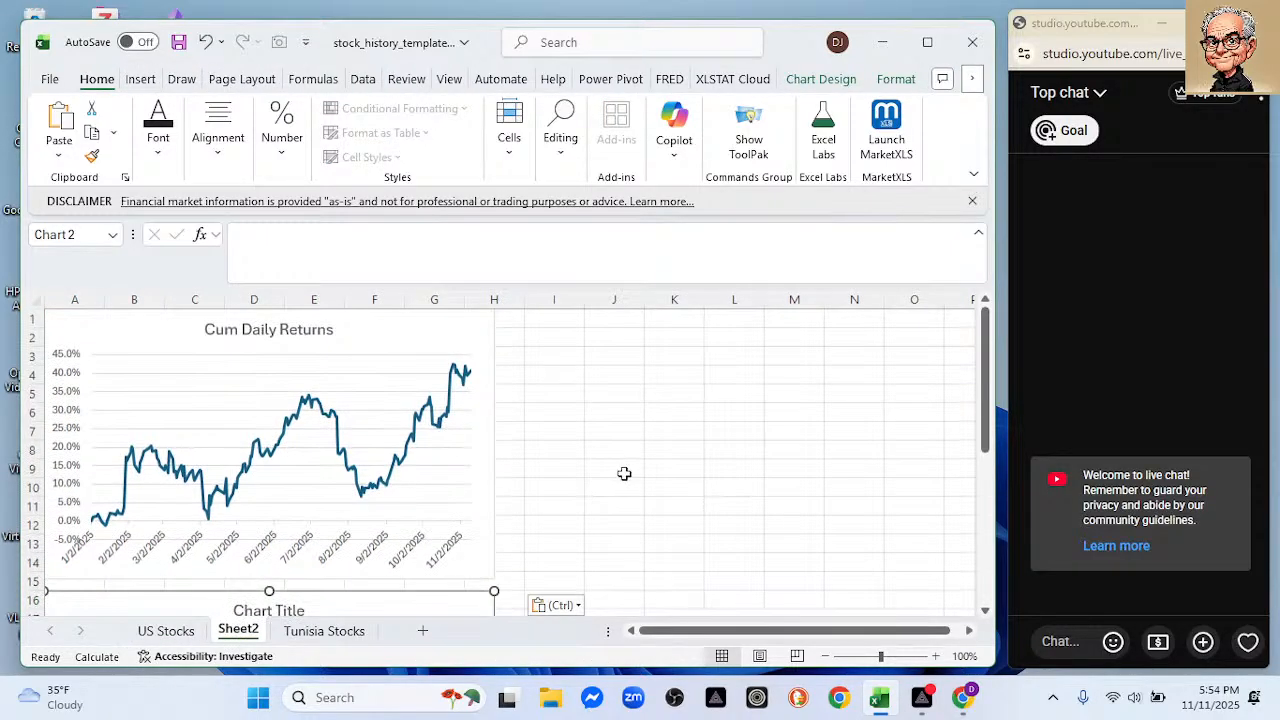
pyautogui.scroll(-2, 632, 477)
pyautogui.scroll(-1, 632, 477)
pyautogui.scroll(2, 632, 477)
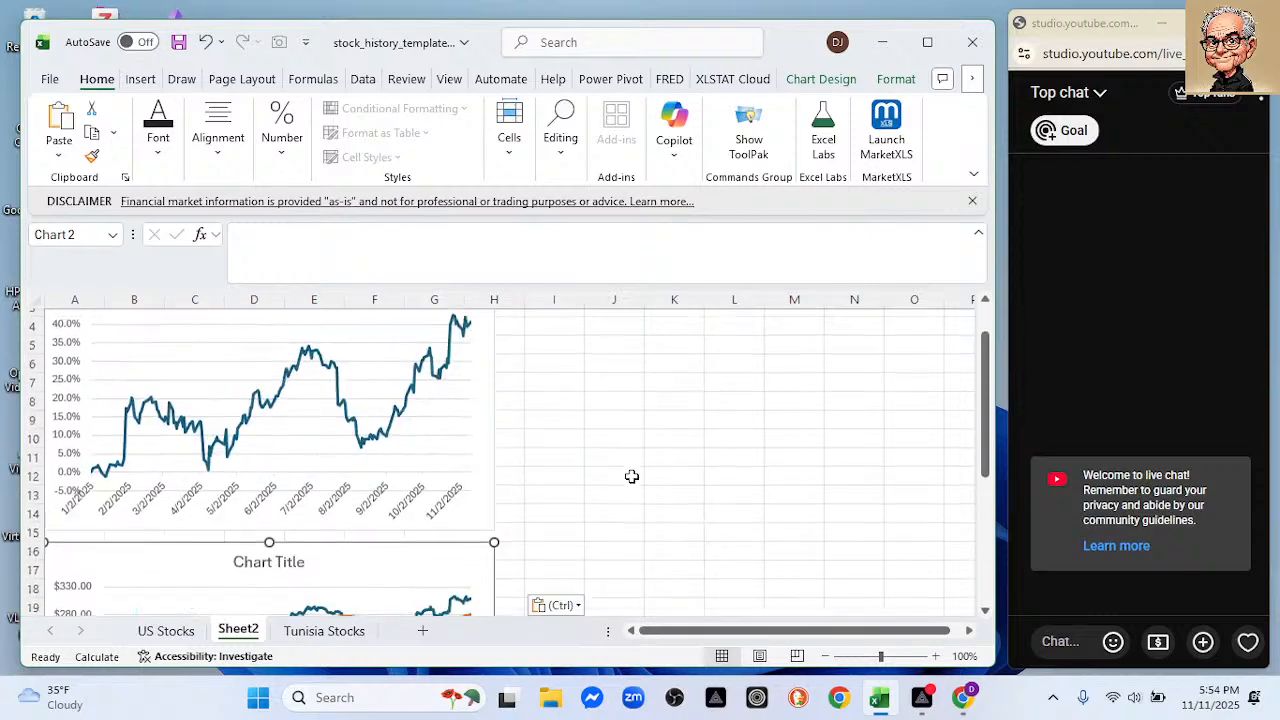
pyautogui.click(168, 630)
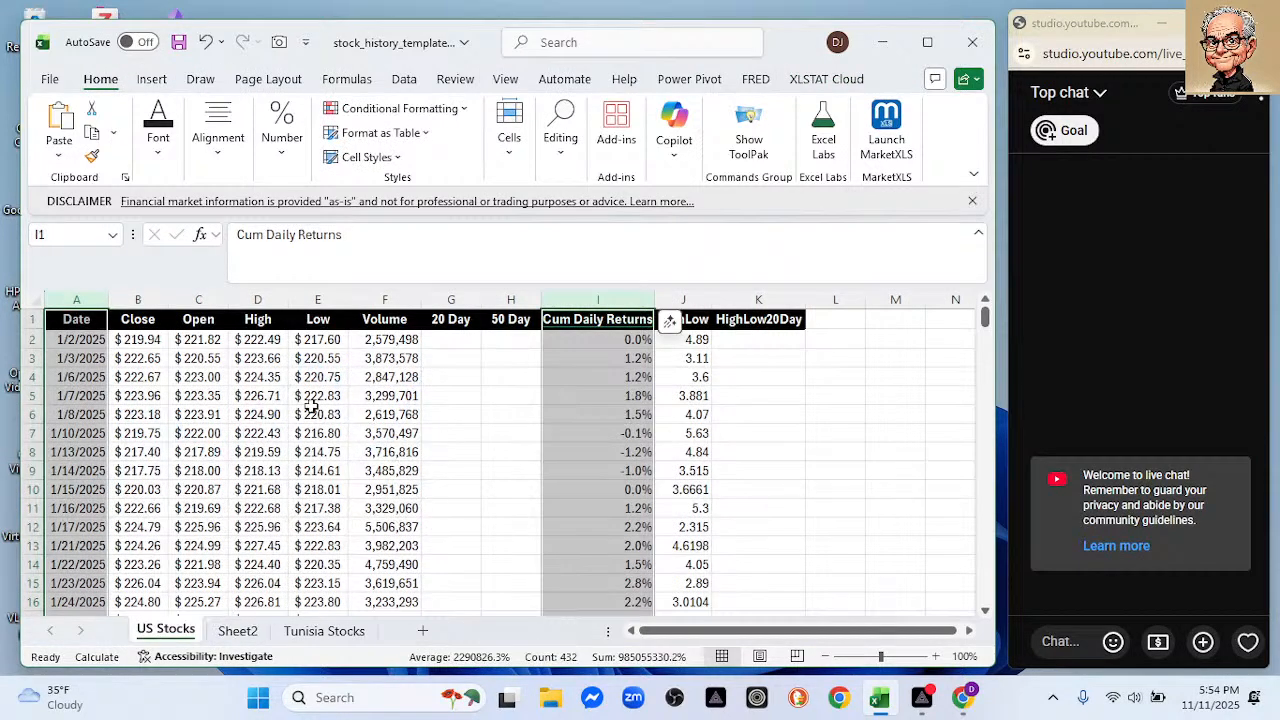
# Insert the recommended line chart from the Date, Close and 20 Day columns of US Stocks.
pyautogui.click(72, 299)
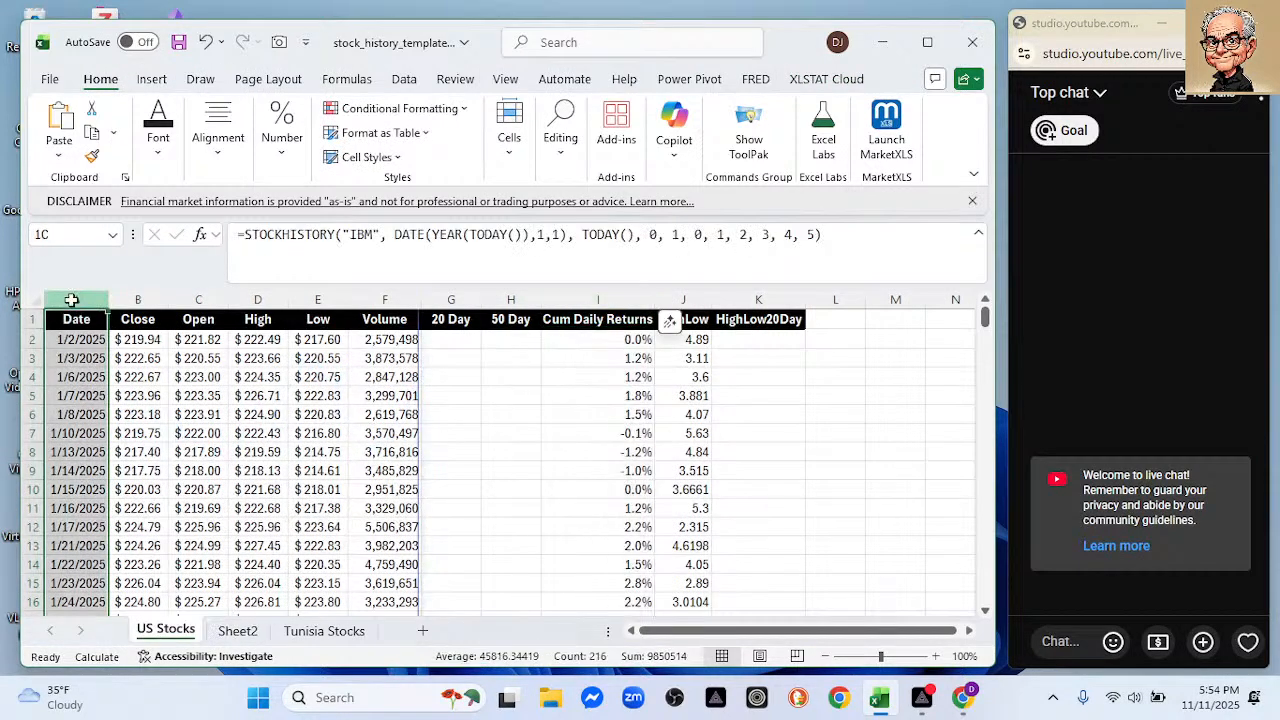
pyautogui.keyDown('ctrl'); pyautogui.click(140, 299); pyautogui.keyUp('ctrl')
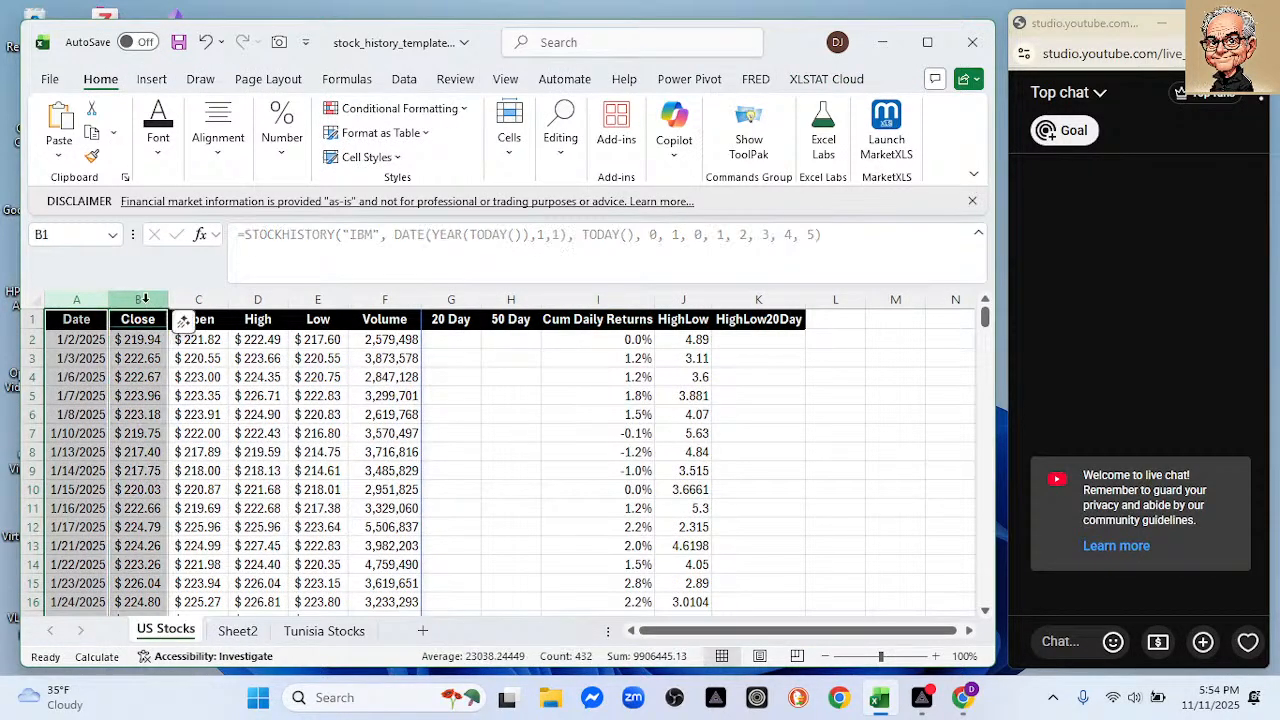
pyautogui.keyDown('ctrl'); pyautogui.click(452, 299); pyautogui.keyUp('ctrl')
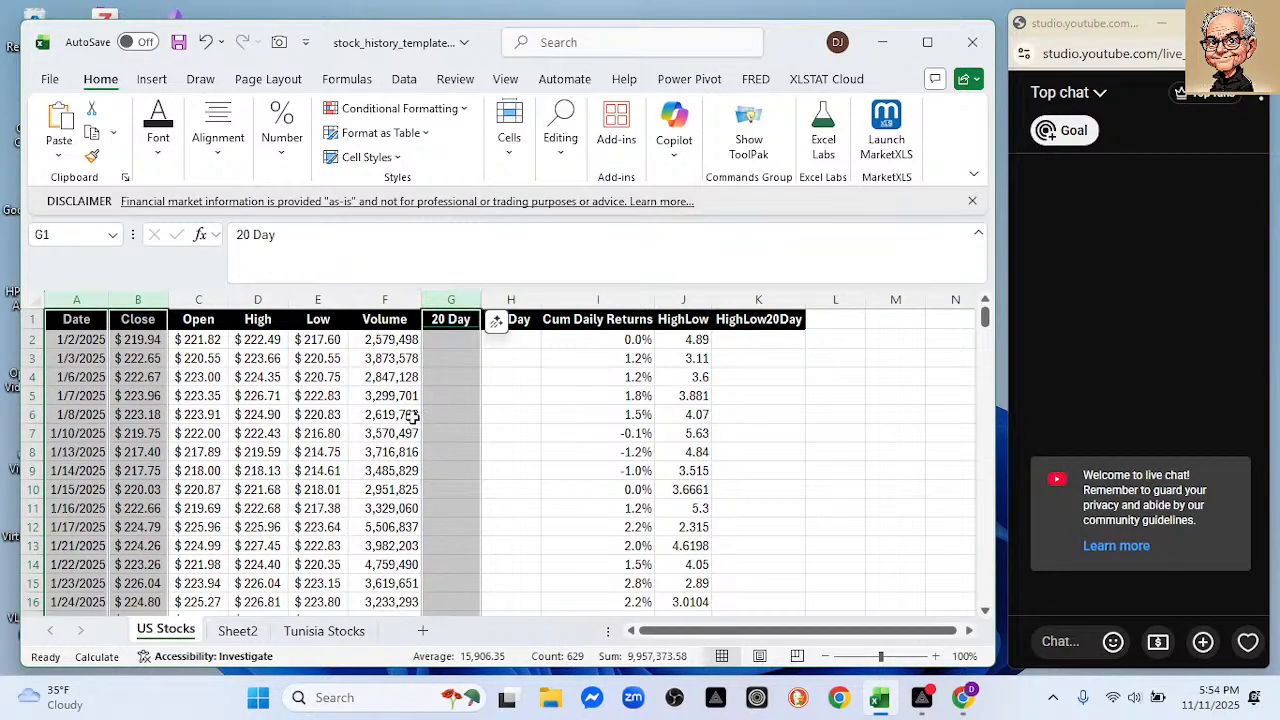
pyautogui.click(151, 79)
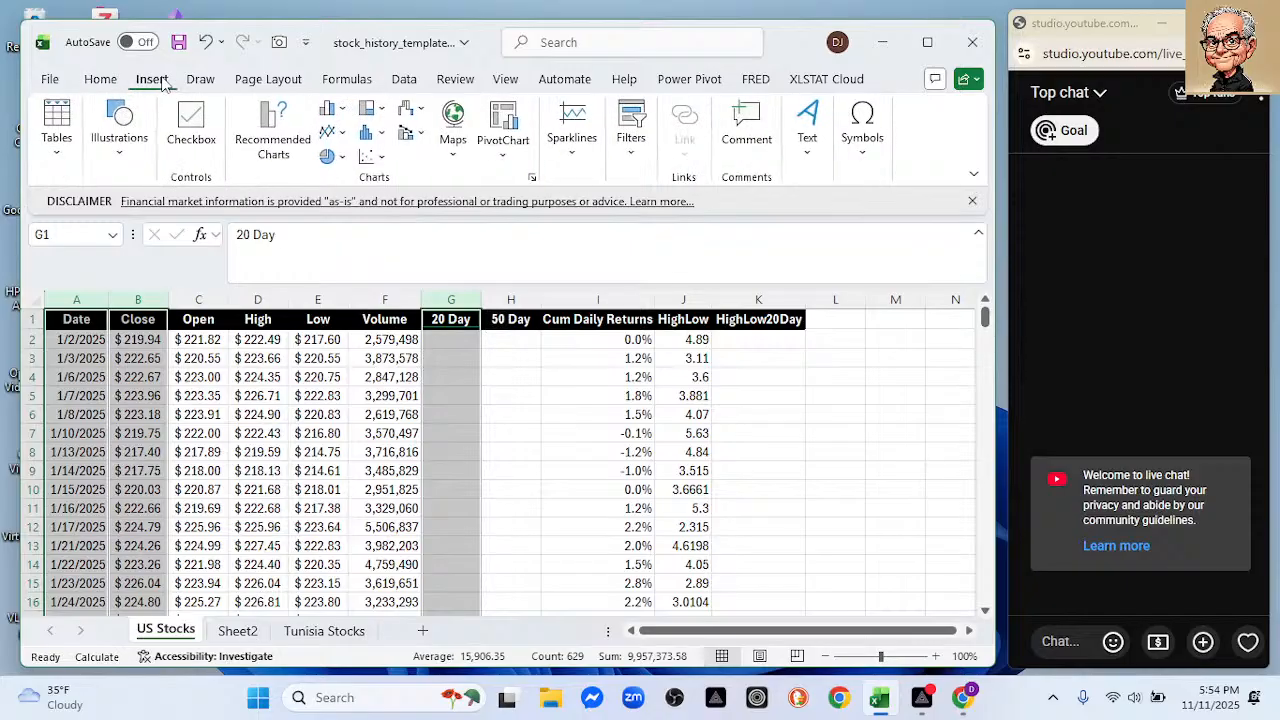
pyautogui.click(270, 131)
pyautogui.click(686, 606)
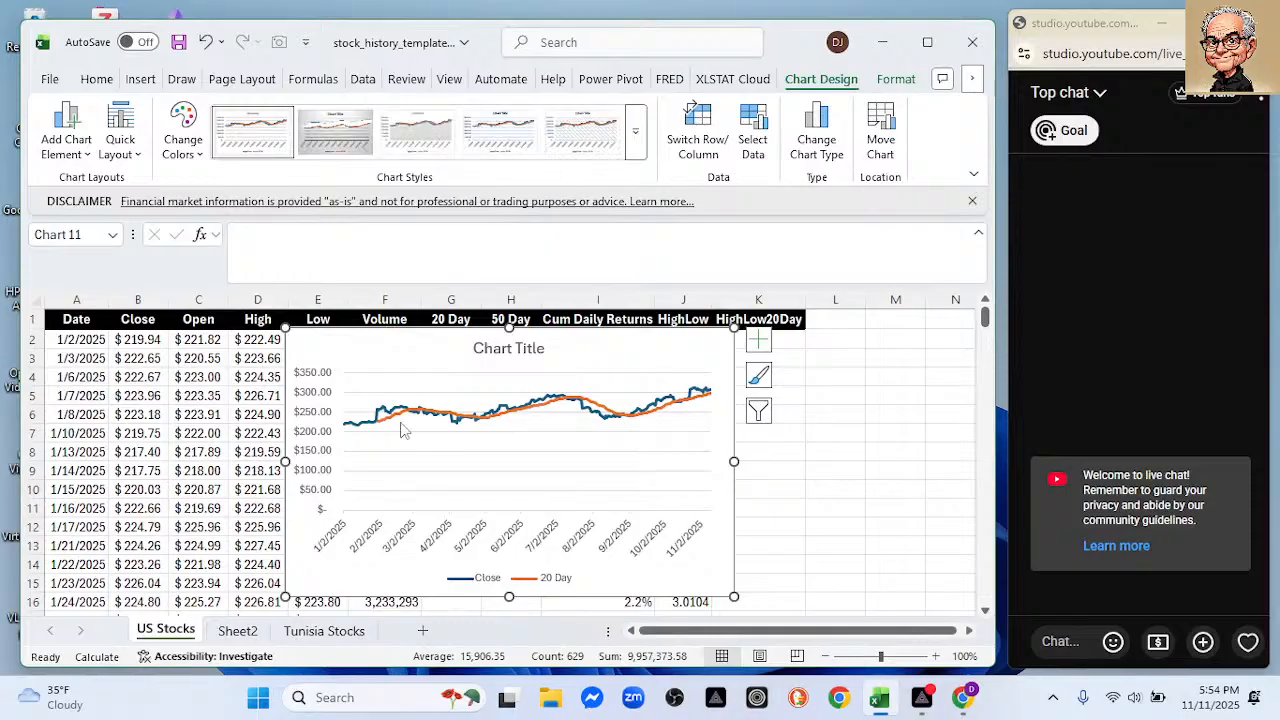
# Set the minimum bound of the new chart's vertical axis to 200.
pyautogui.doubleClick(322, 430)
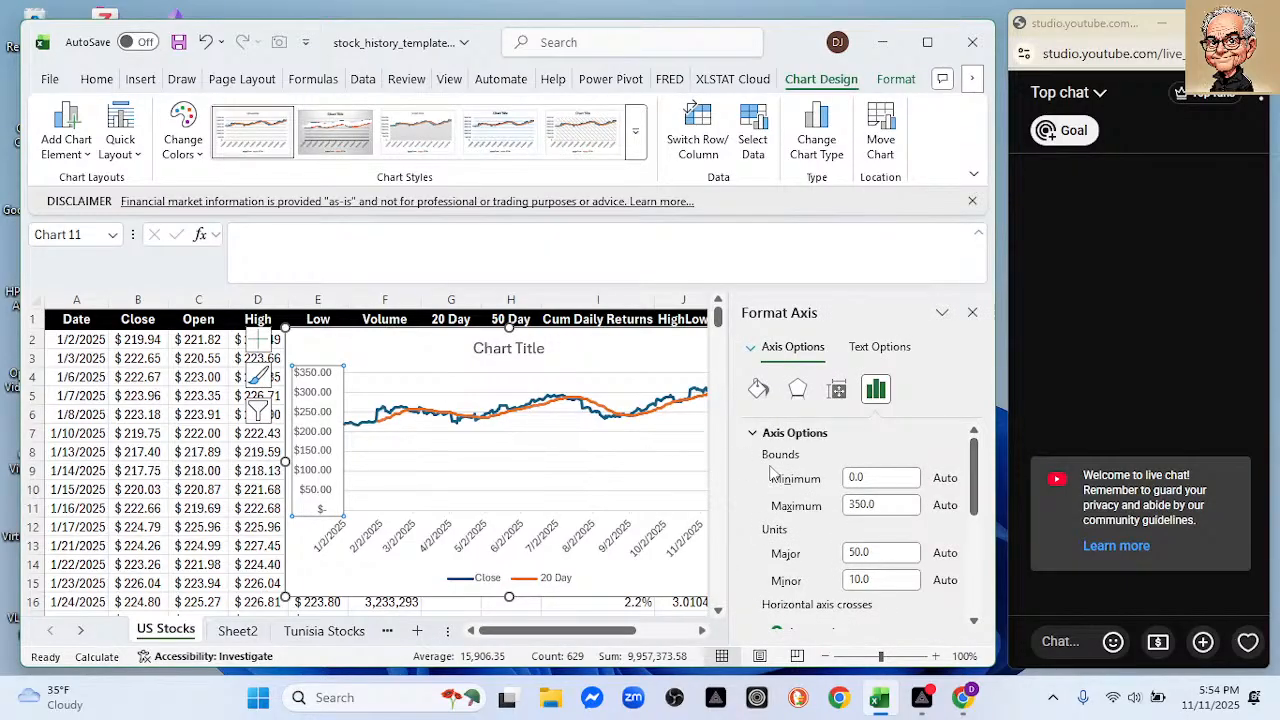
pyautogui.moveTo(869, 477); pyautogui.dragTo(814, 472)
pyautogui.write('200')
pyautogui.press('Return')
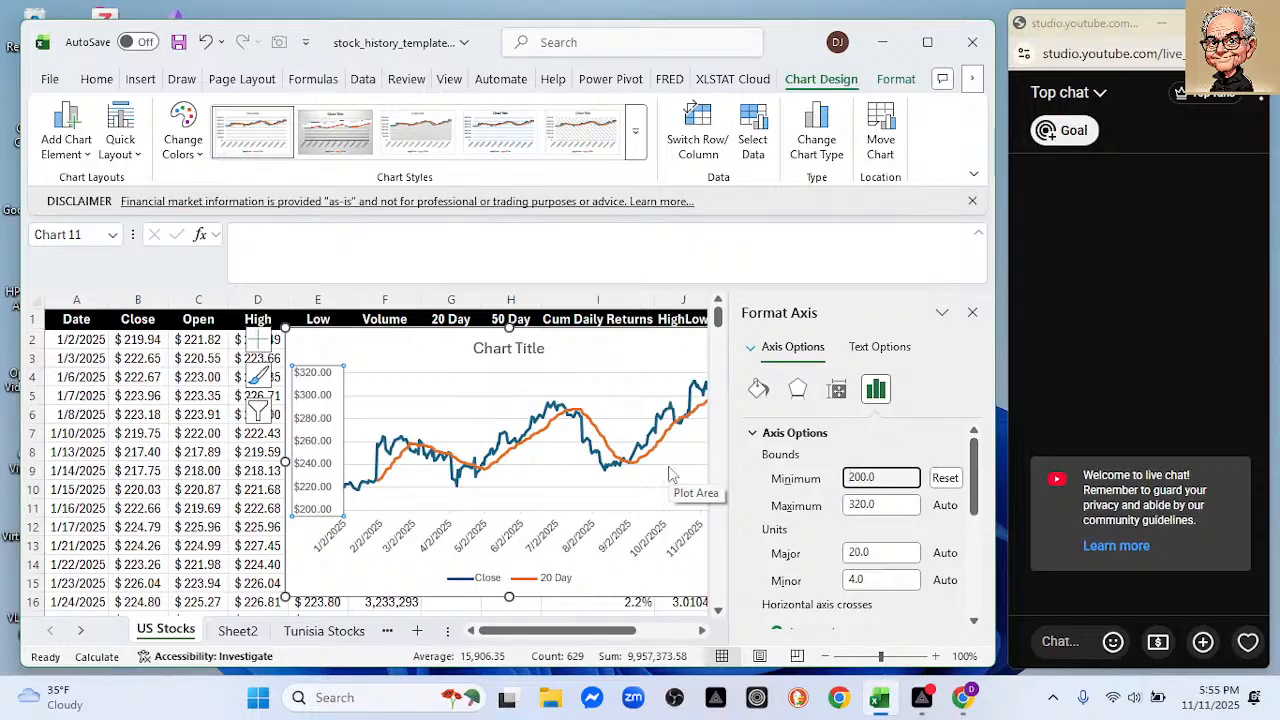
pyautogui.click(972, 312)
# Change the title of the Close and 20 Day chart to "20 Day Moving Average".
pyautogui.doubleClick(539, 347)
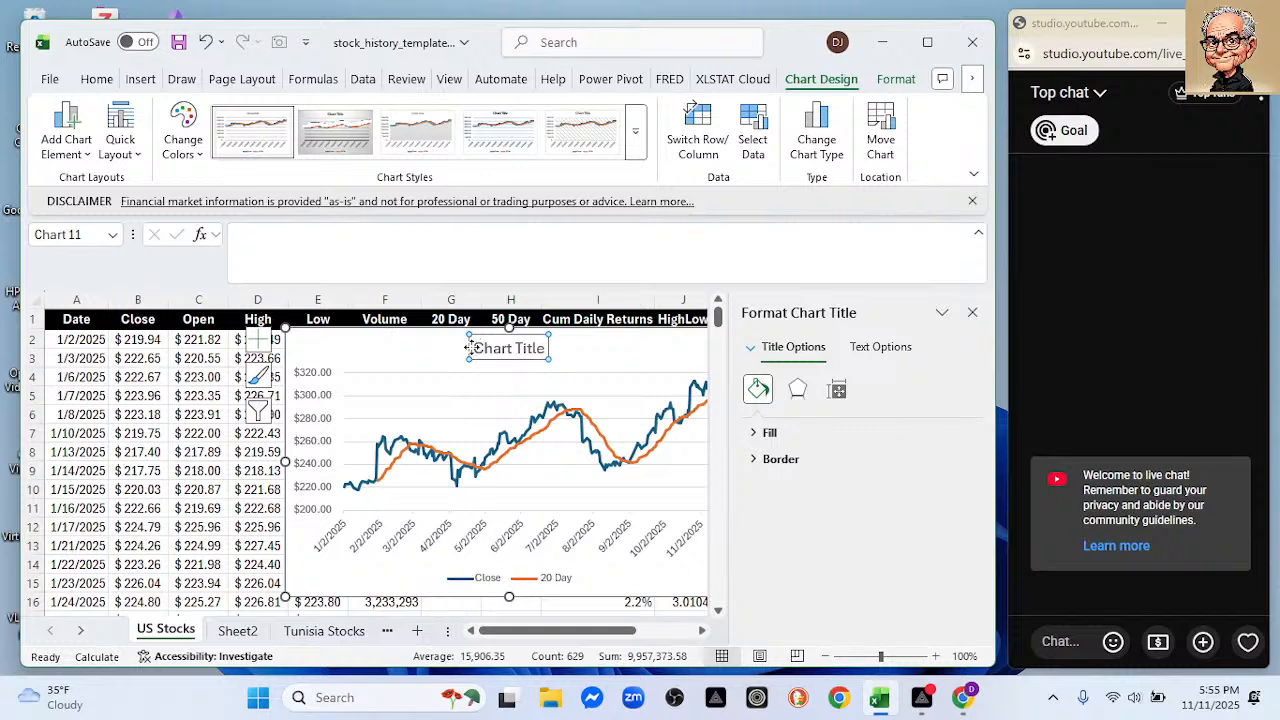
pyautogui.click(527, 346)
pyautogui.moveTo(527, 346); pyautogui.dragTo(543, 348)
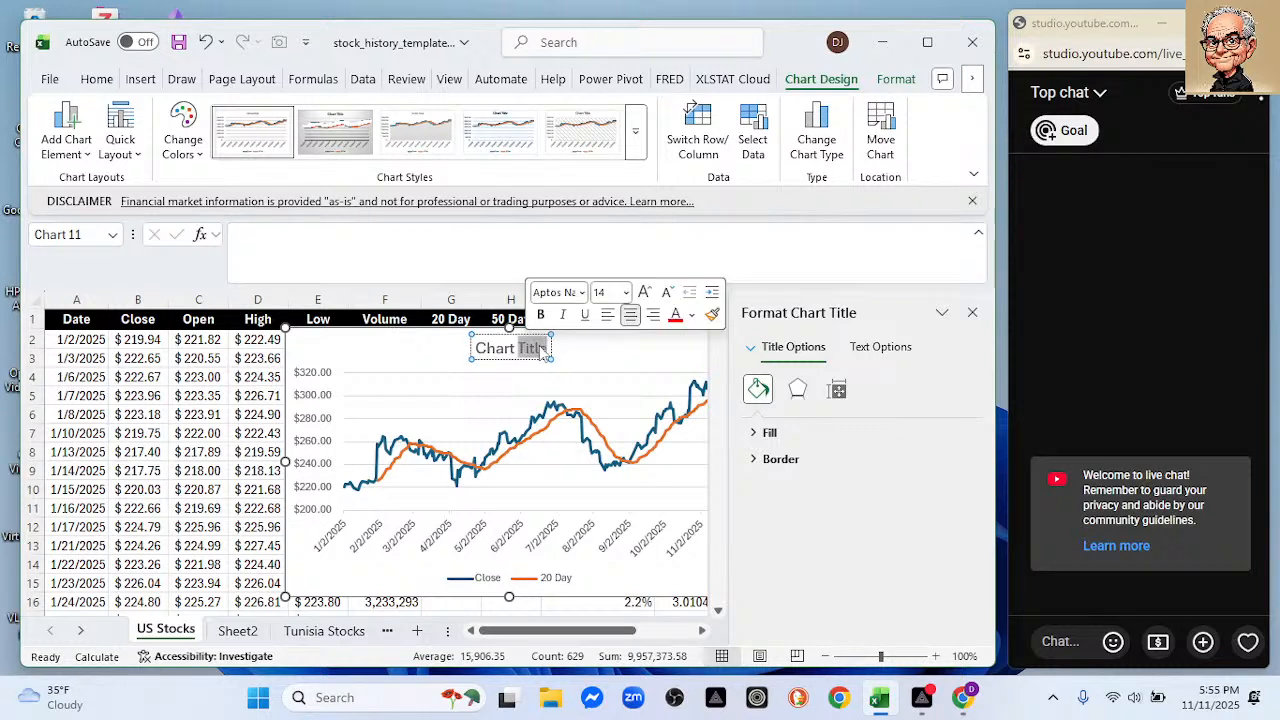
pyautogui.click(550, 350)
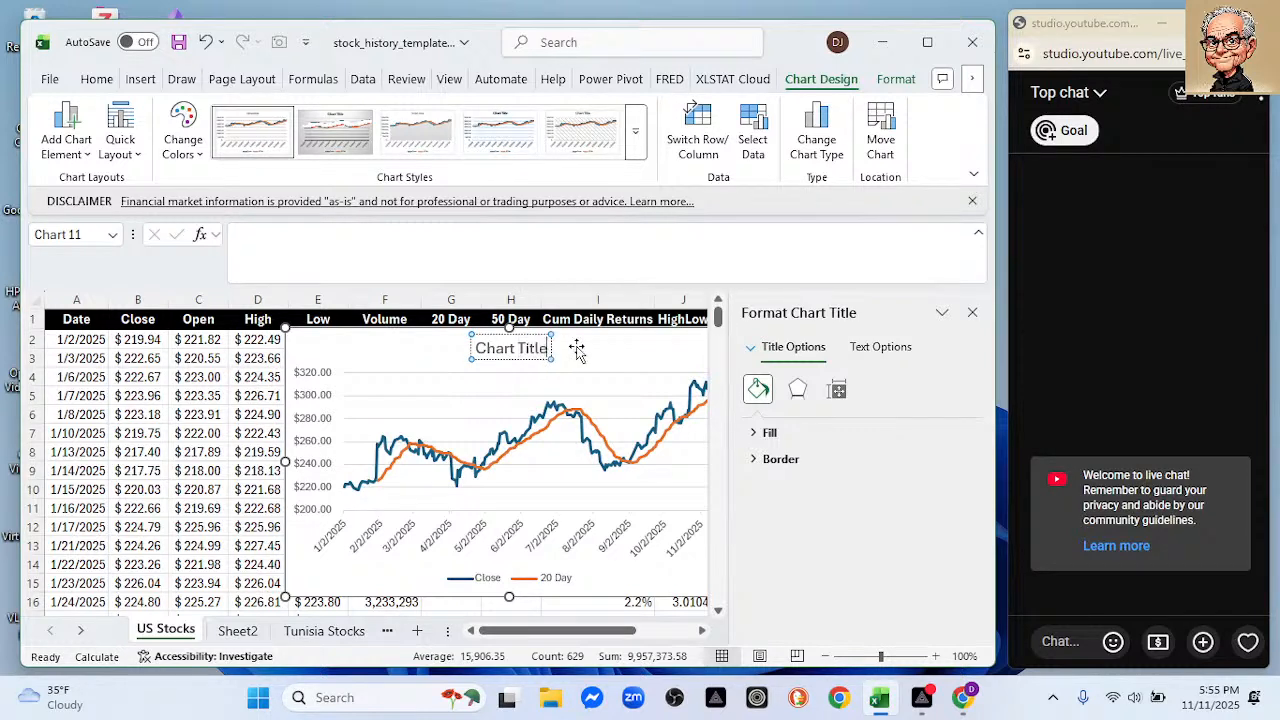
pyautogui.press('BackSpace')
pyautogui.press('BackSpace')
pyautogui.press('BackSpace')
pyautogui.press('BackSpace')
pyautogui.press('BackSpace')
pyautogui.press('BackSpace')
pyautogui.press('BackSpace')
pyautogui.press('BackSpace')
pyautogui.press('BackSpace')
pyautogui.press('BackSpace')
pyautogui.press('BackSpace')
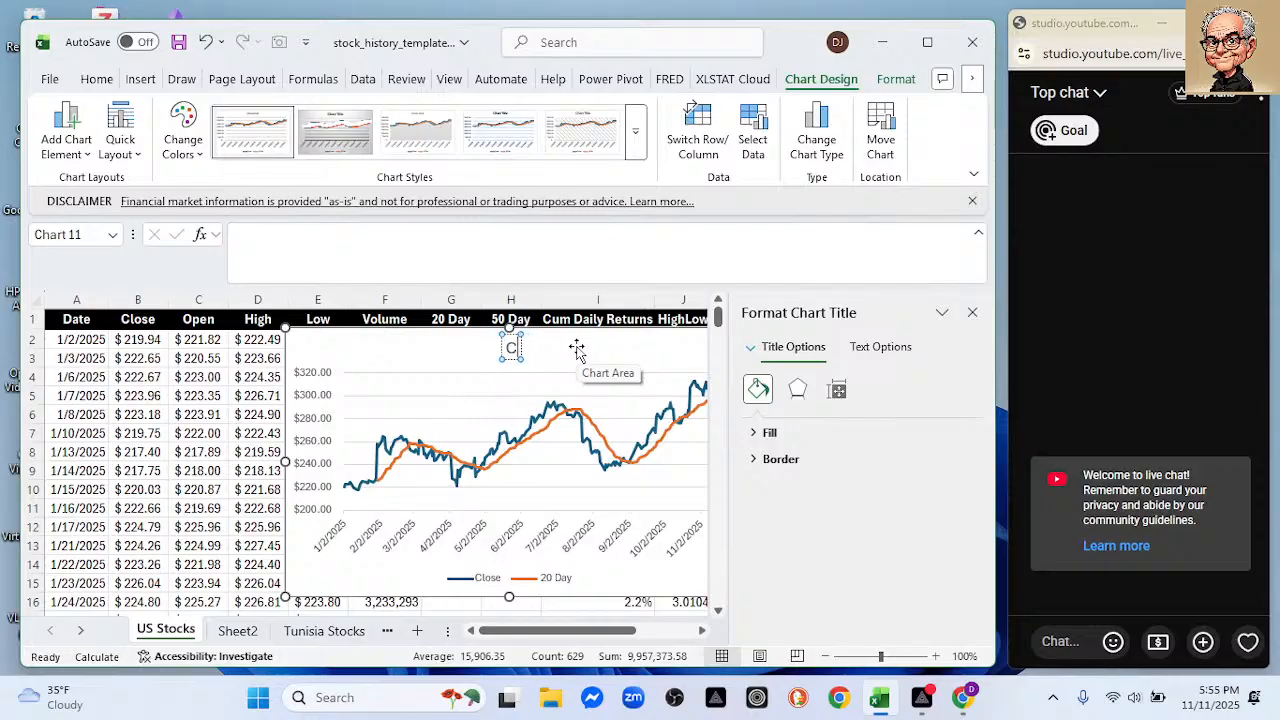
pyautogui.write('20 Day MovingAv')
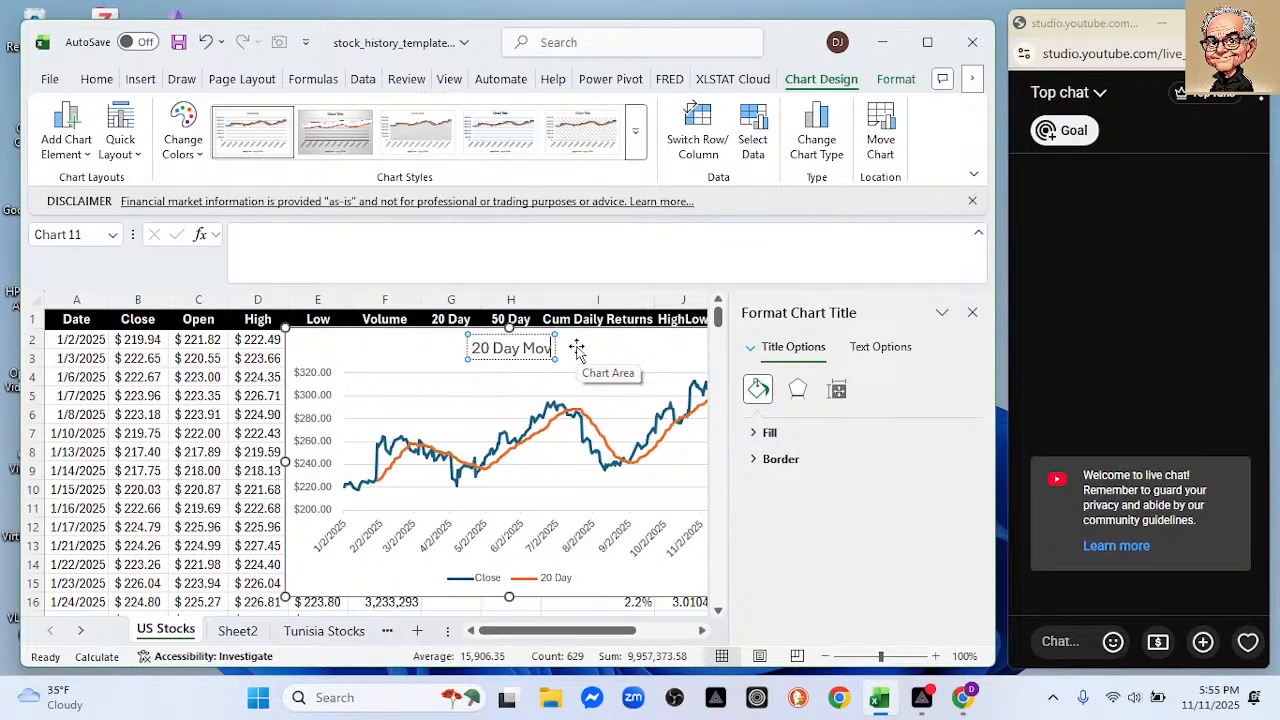
pyautogui.press('BackSpace')
pyautogui.press('BackSpace')
pyautogui.write('Avera')
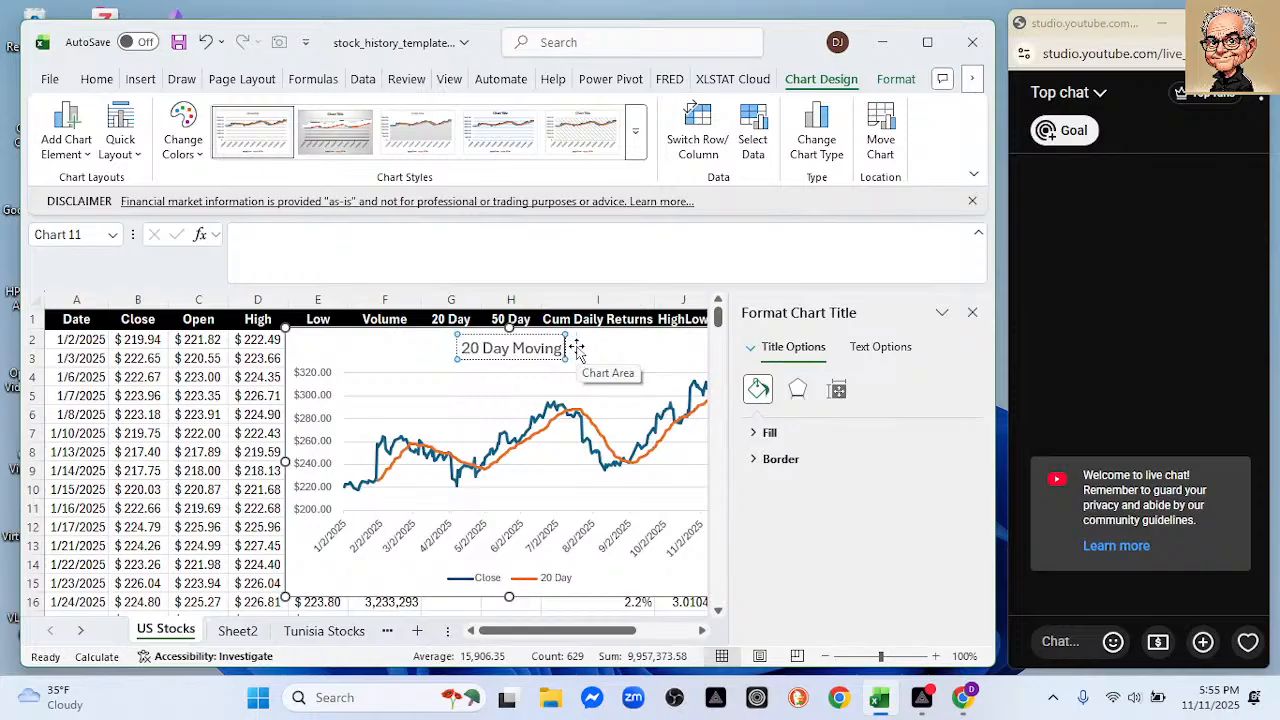
pyautogui.write('ge')
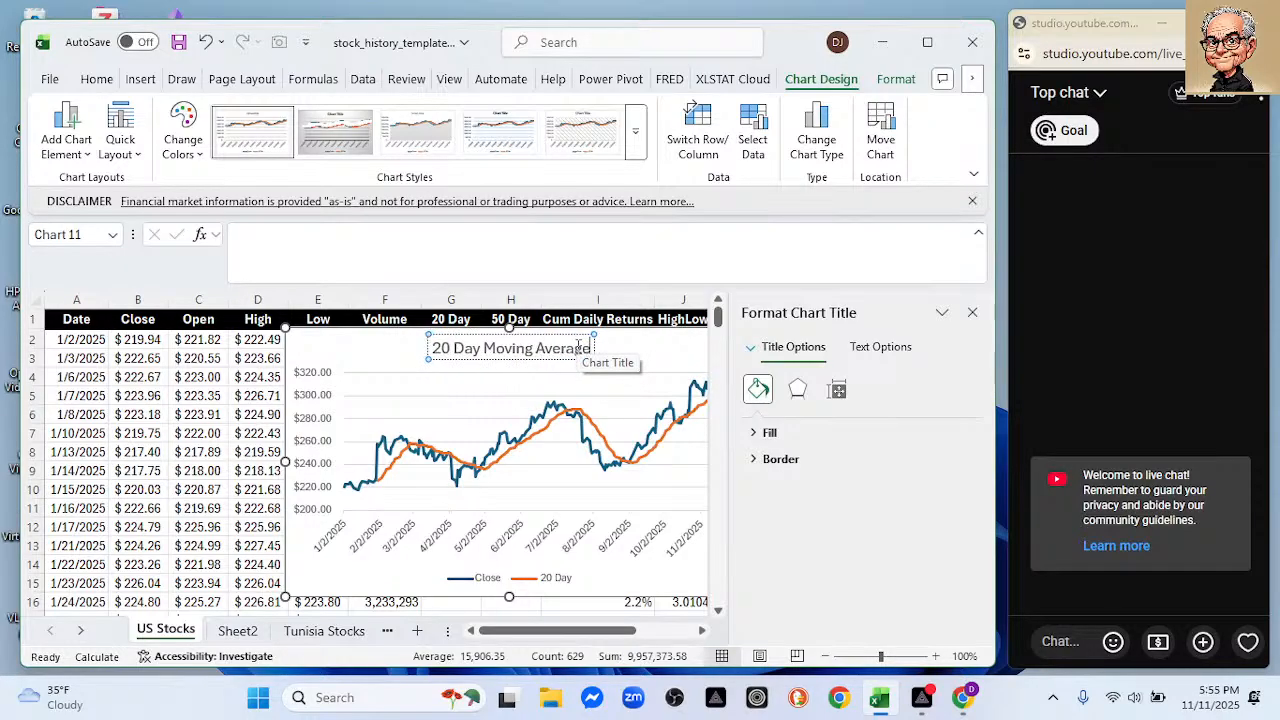
pyautogui.press('Return')
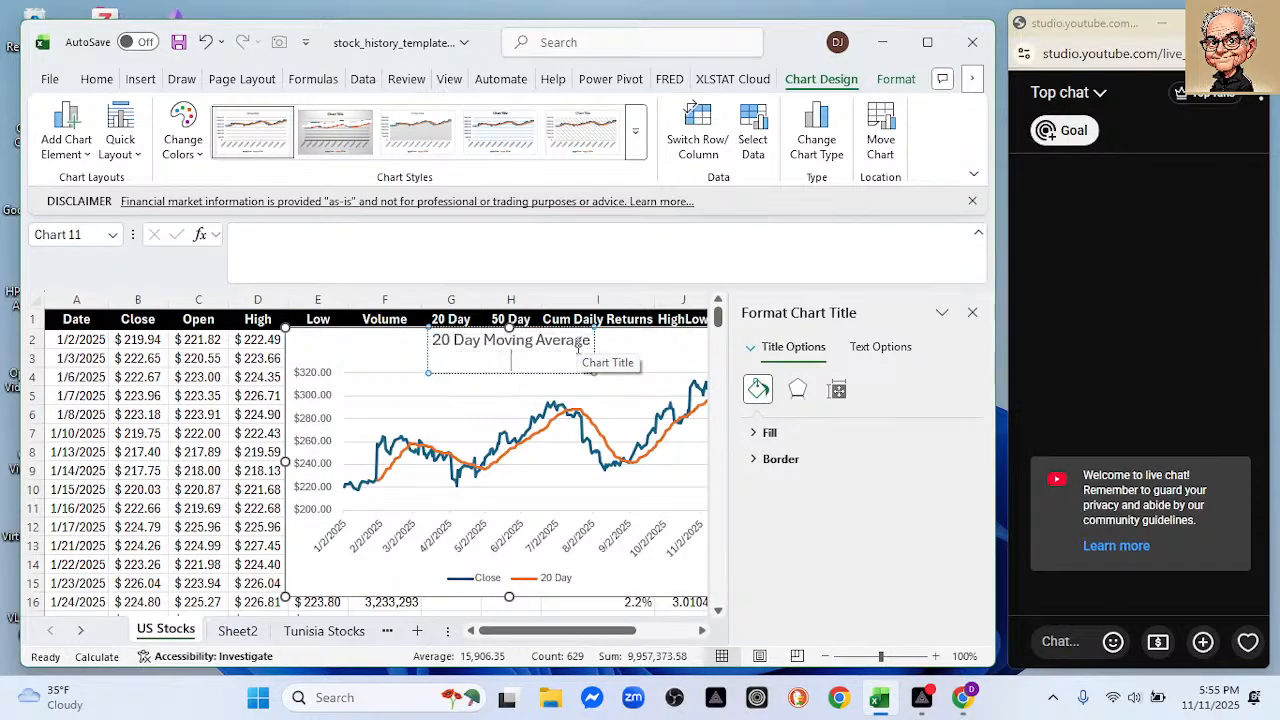
pyautogui.click(972, 312)
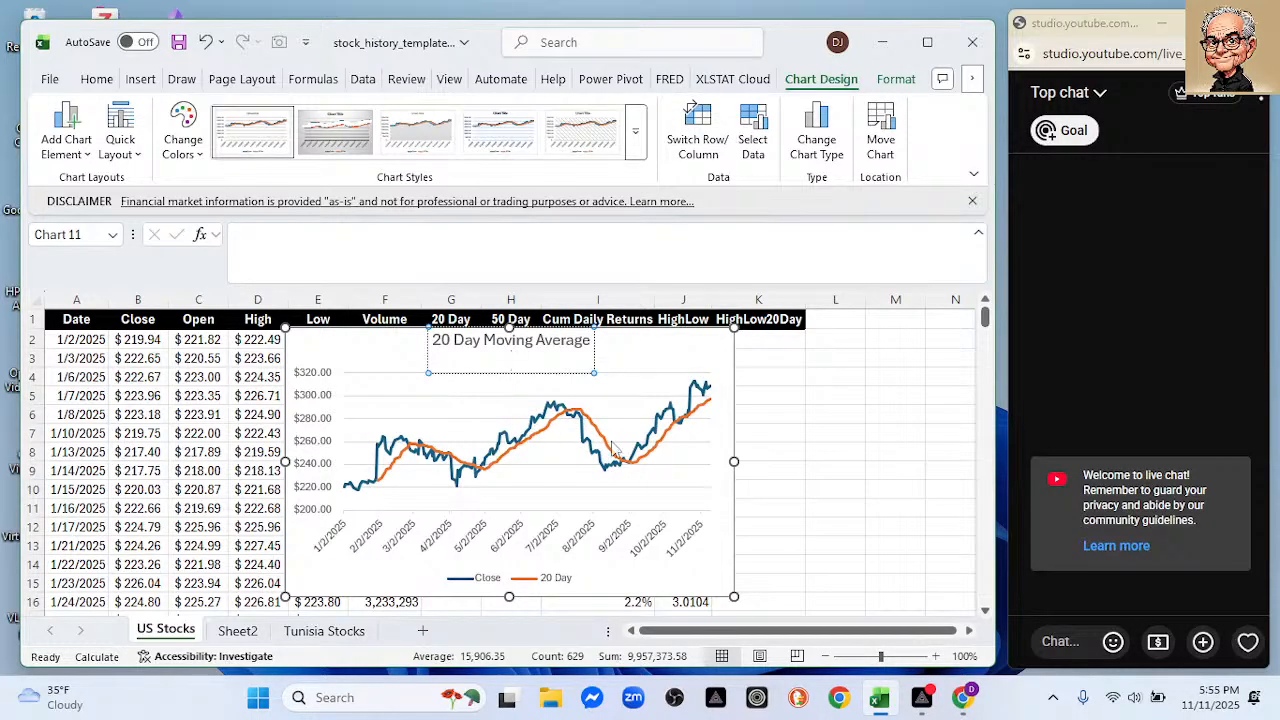
pyautogui.click(785, 450)
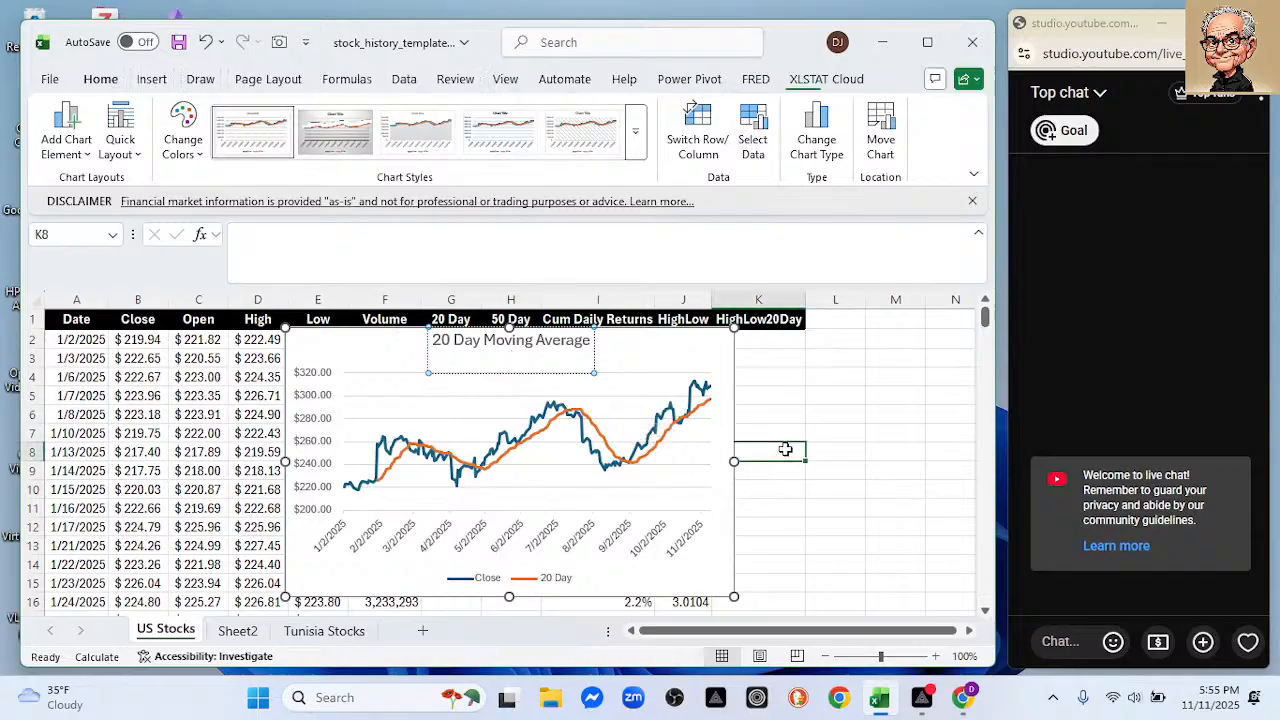
pyautogui.click(633, 362)
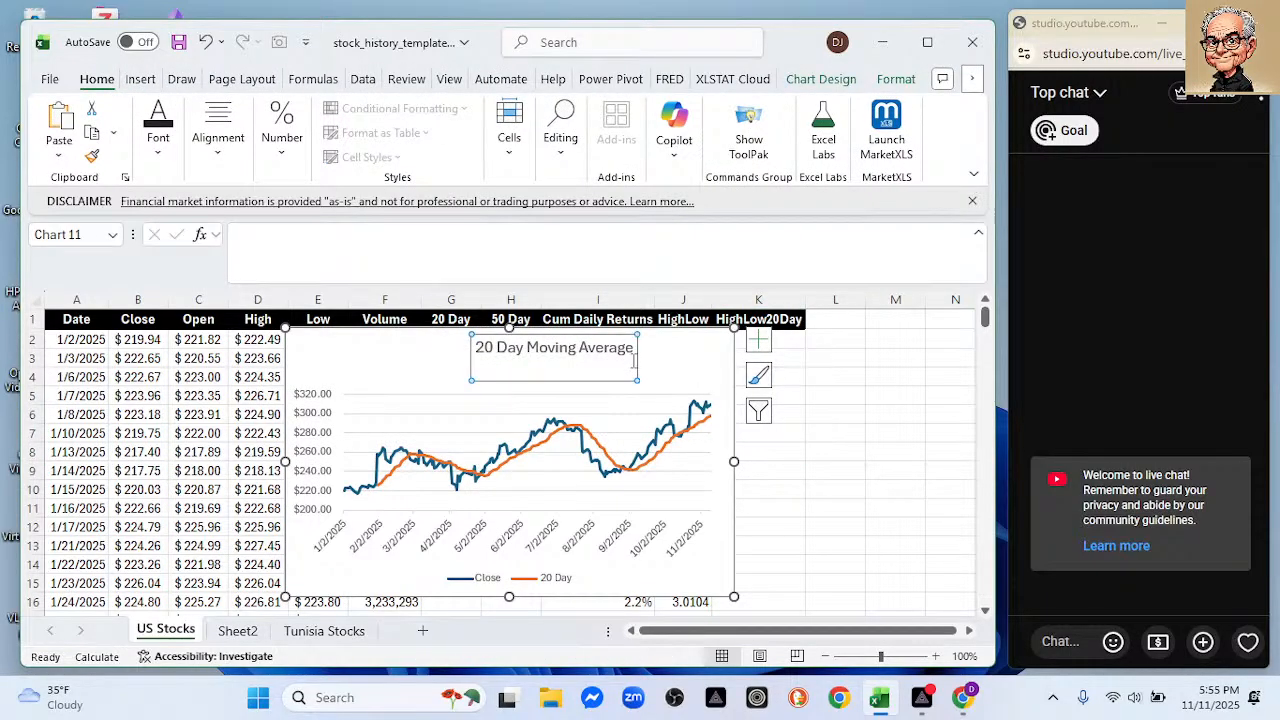
pyautogui.click(758, 340)
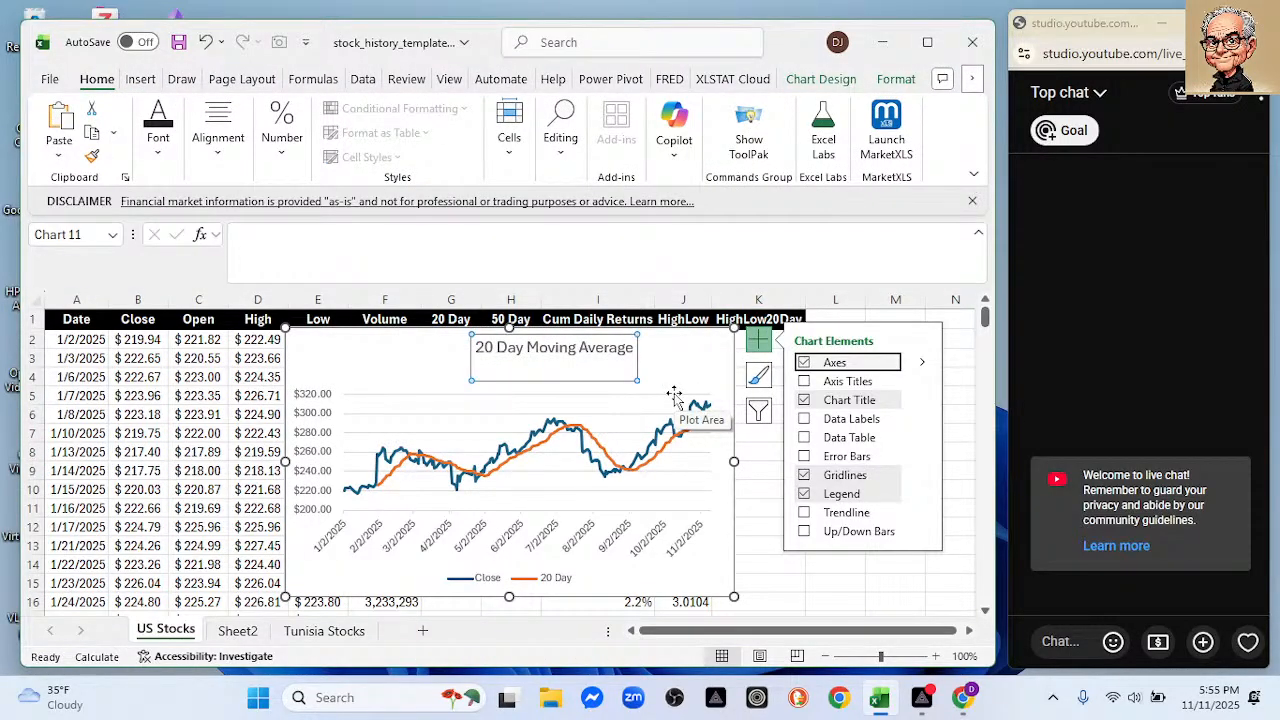
pyautogui.click(790, 585)
# Move the 20 Day Moving Average chart to cell A31 of Sheet2, below the 50 Day chart, and return to US Stocks.
pyautogui.click(402, 370)
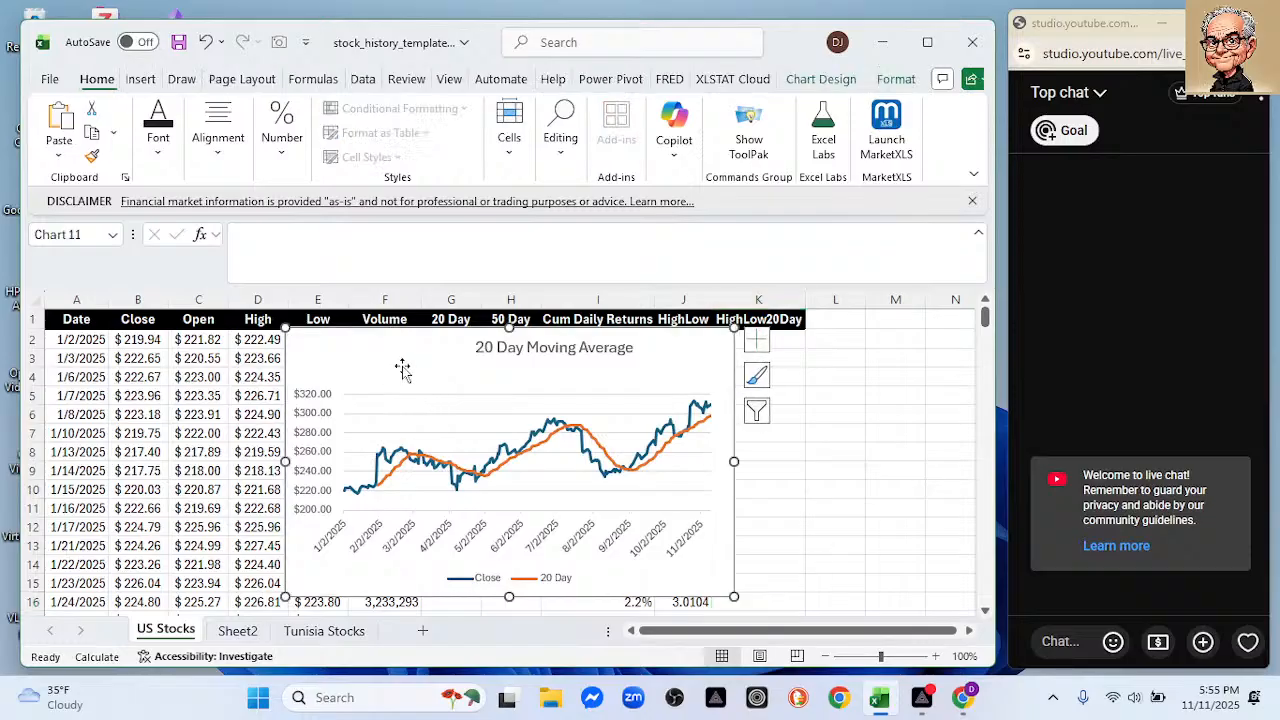
pyautogui.press('Delete')
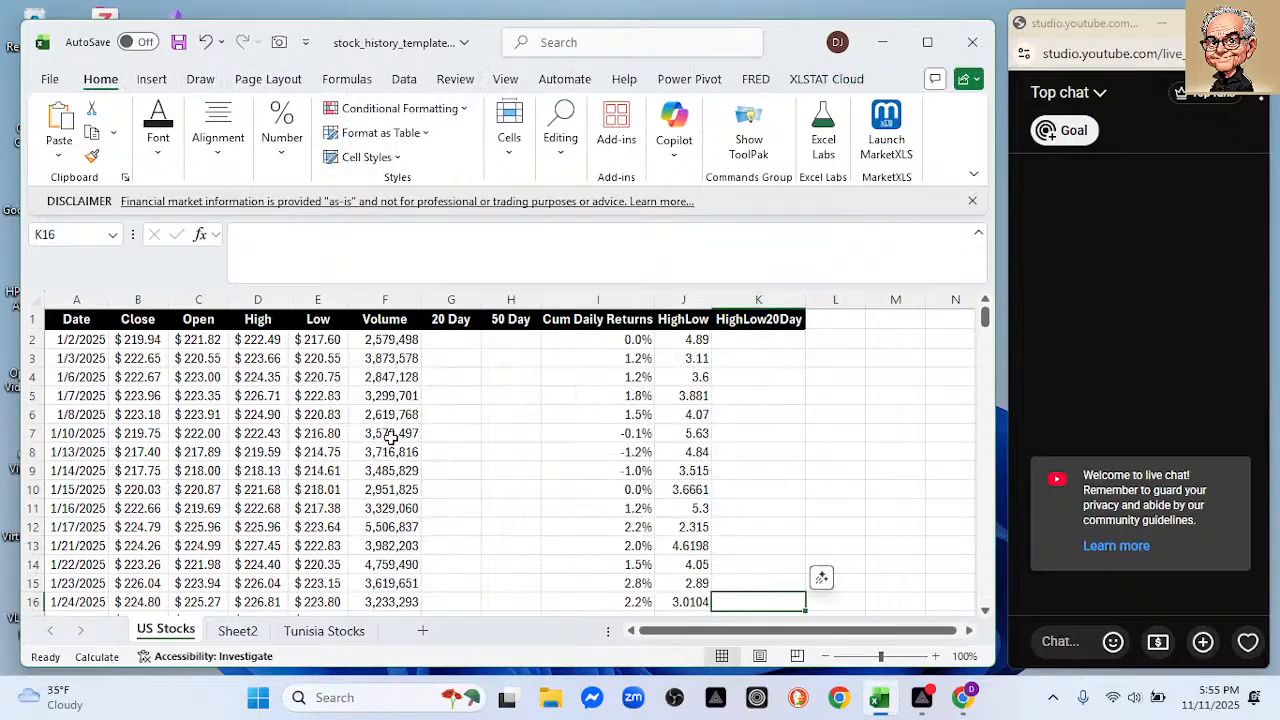
pyautogui.click(240, 631)
pyautogui.scroll(1, 600, 455)
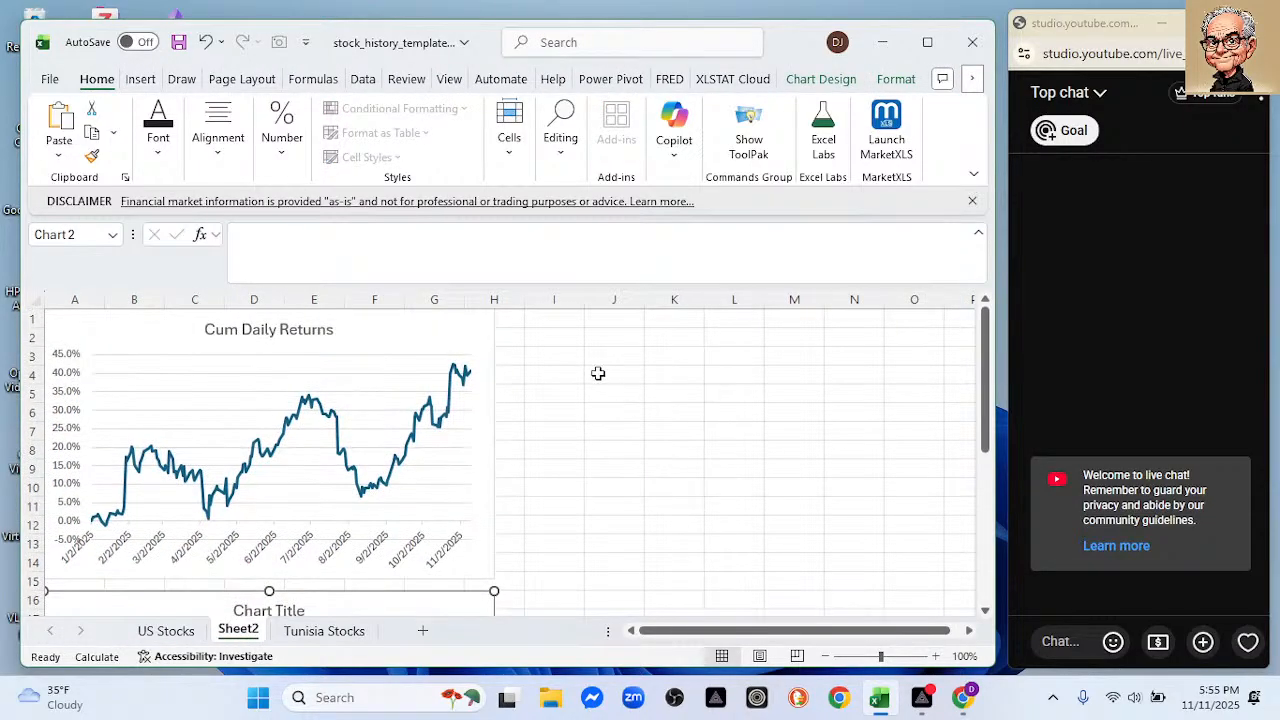
pyautogui.scroll(-9, 595, 410)
pyautogui.click(76, 390)
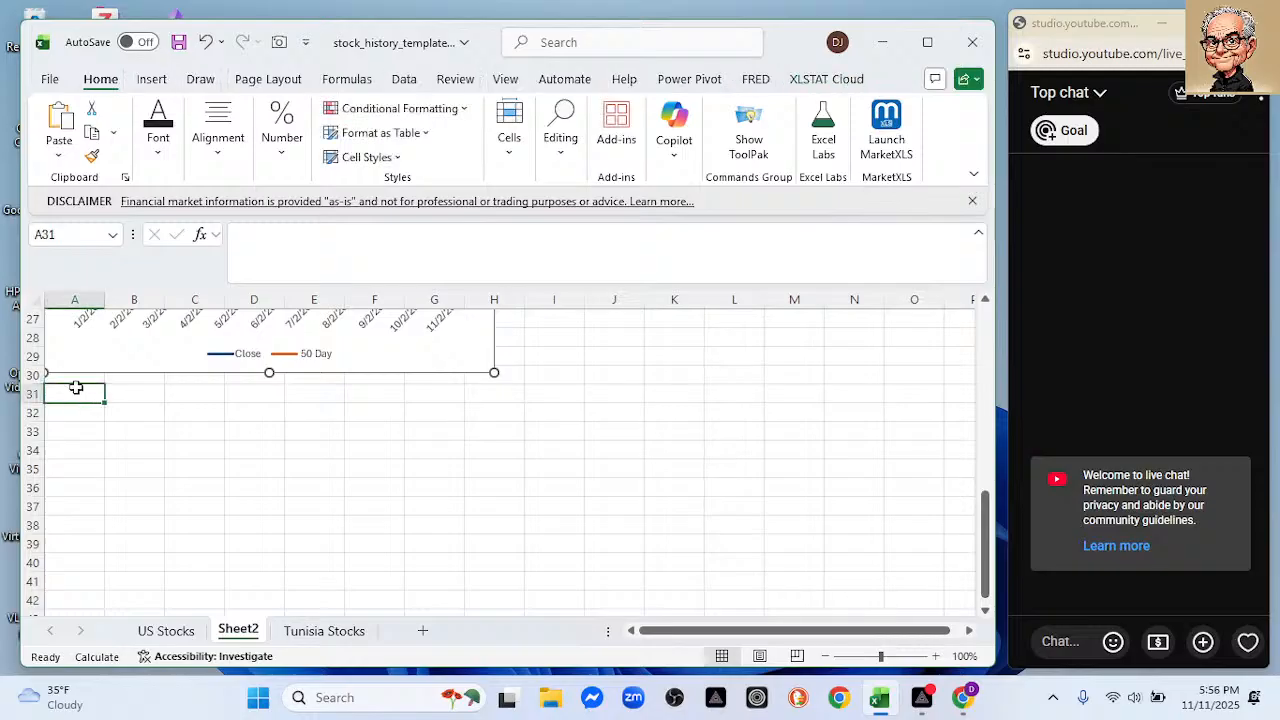
pyautogui.hotkey('ctrl', 'v')
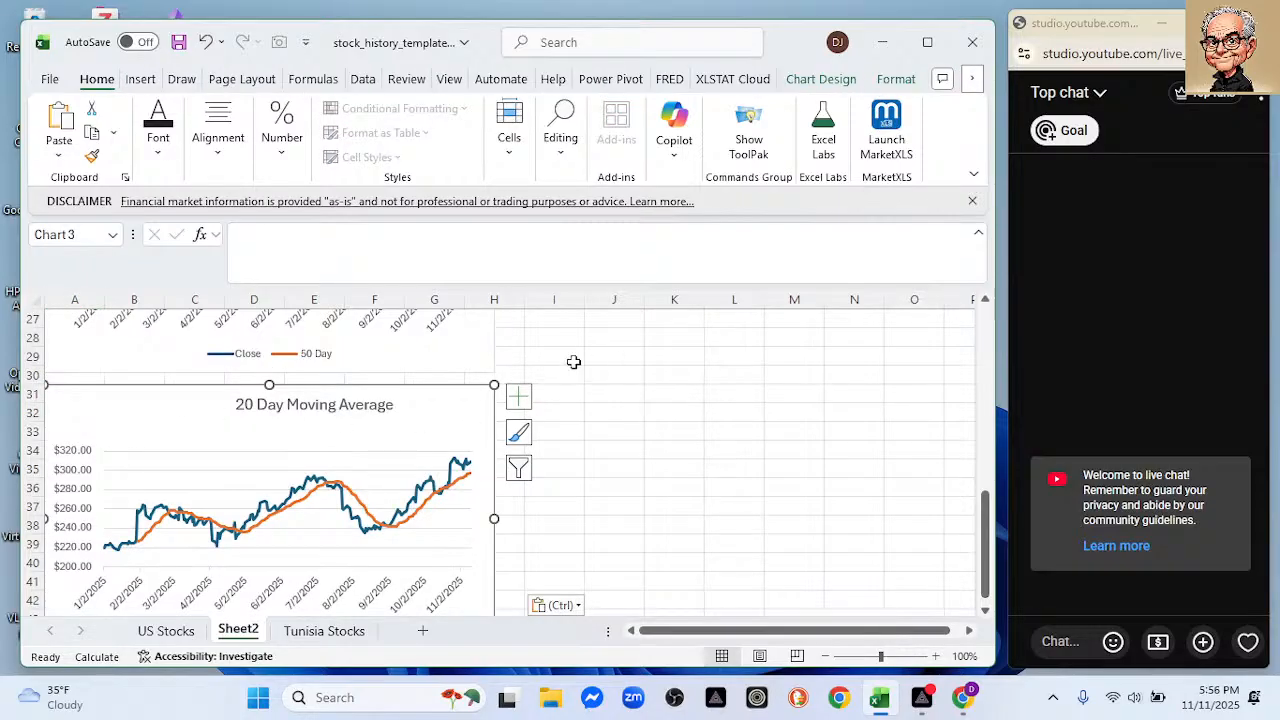
pyautogui.click(185, 632)
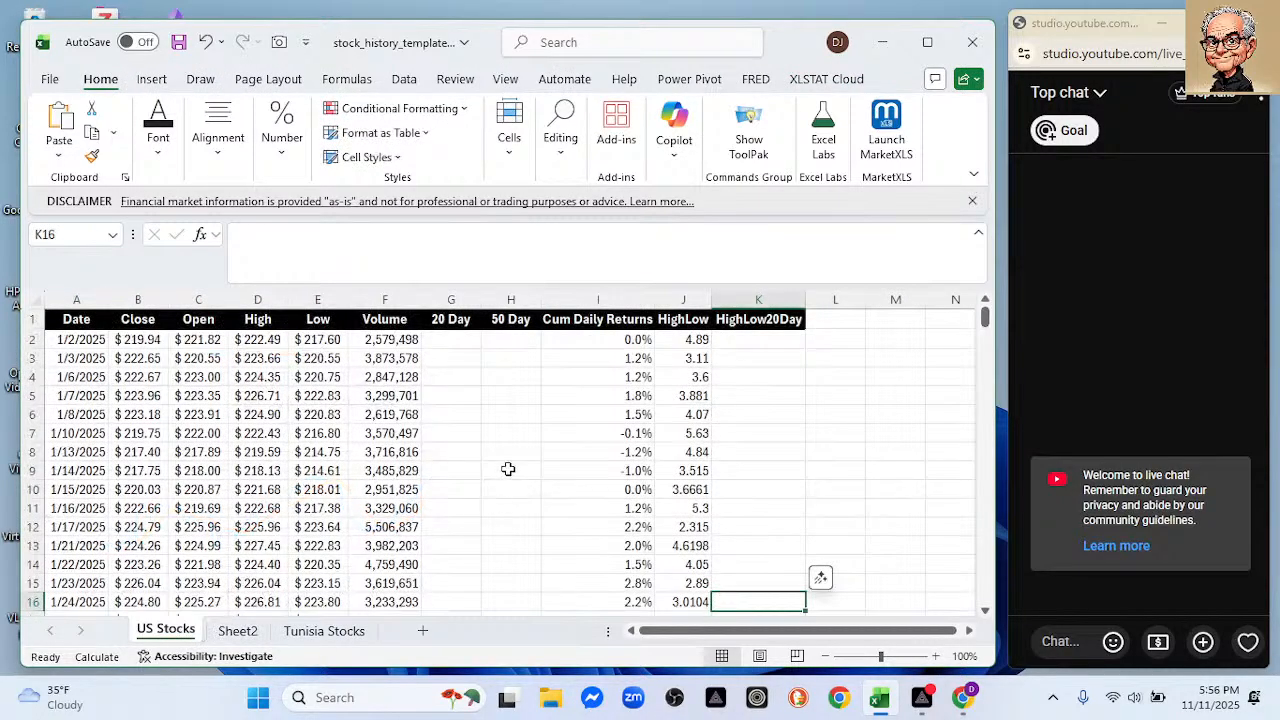
# Insert the recommended line chart from the Date and HighLow20Day columns.
pyautogui.click(88, 302)
pyautogui.moveTo(88, 302); pyautogui.dragTo(732, 299)
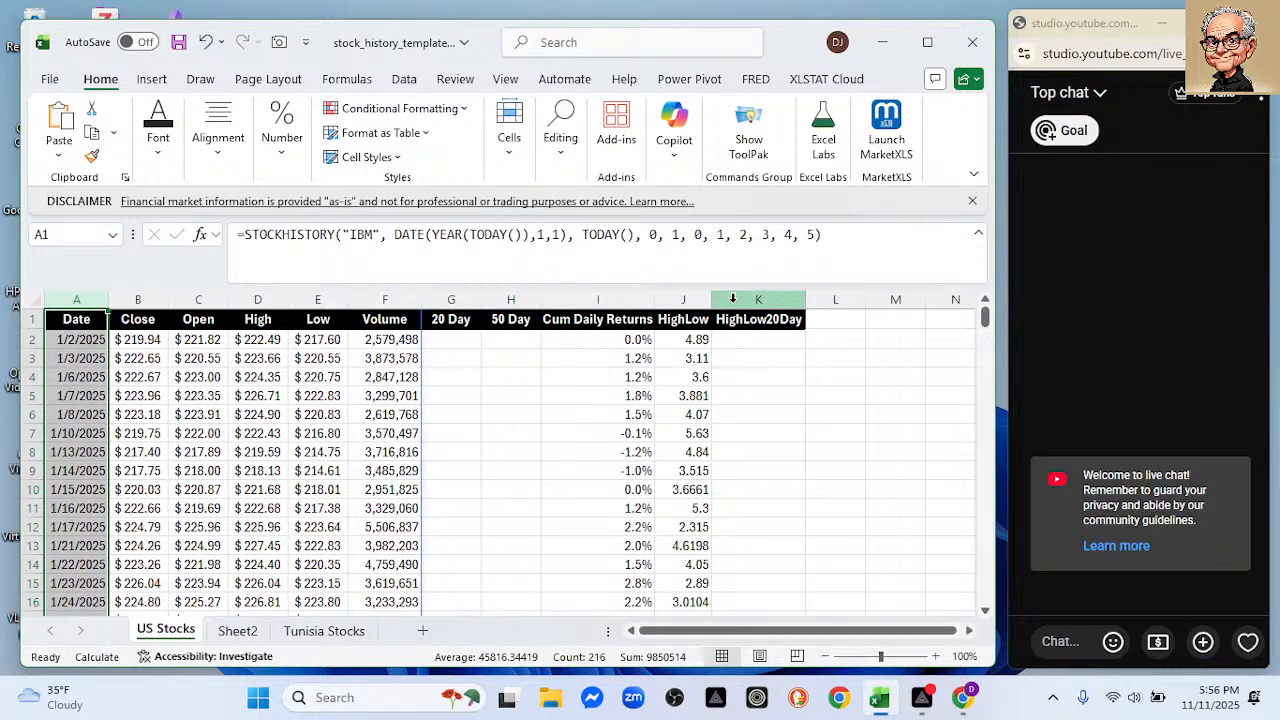
pyautogui.keyDown('ctrl'); pyautogui.click(732, 299); pyautogui.keyUp('ctrl')
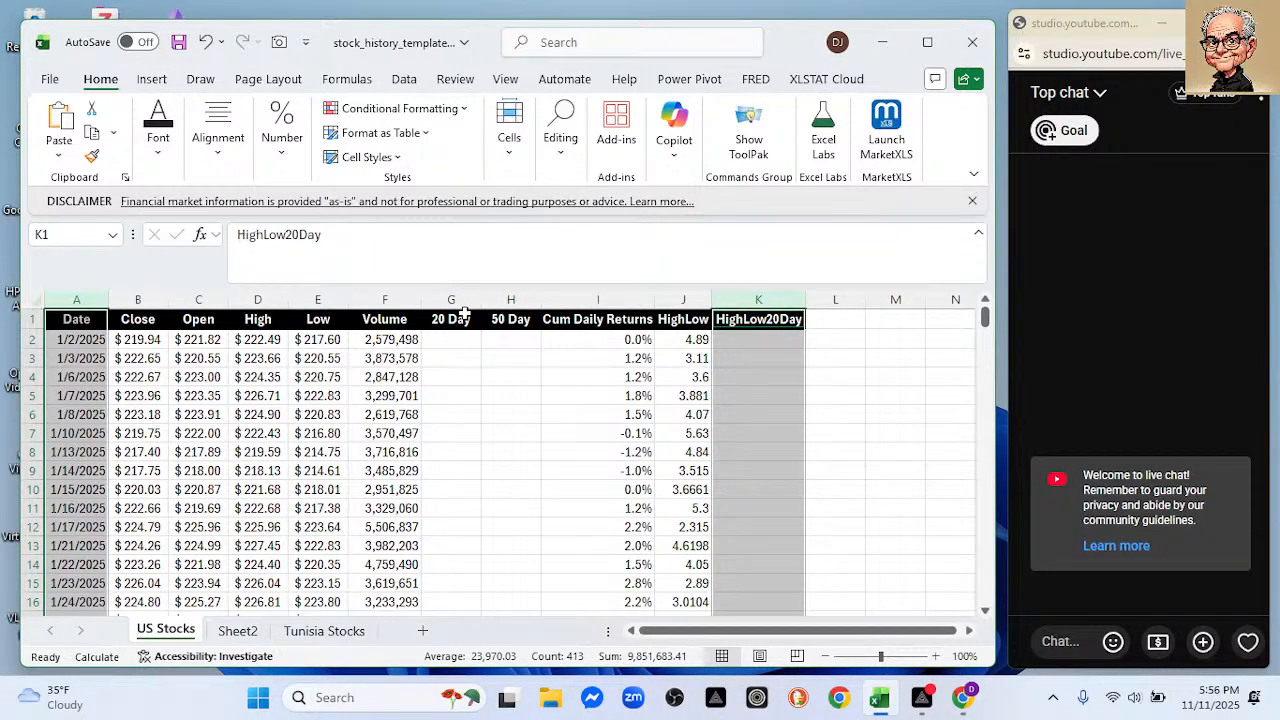
pyautogui.click(152, 79)
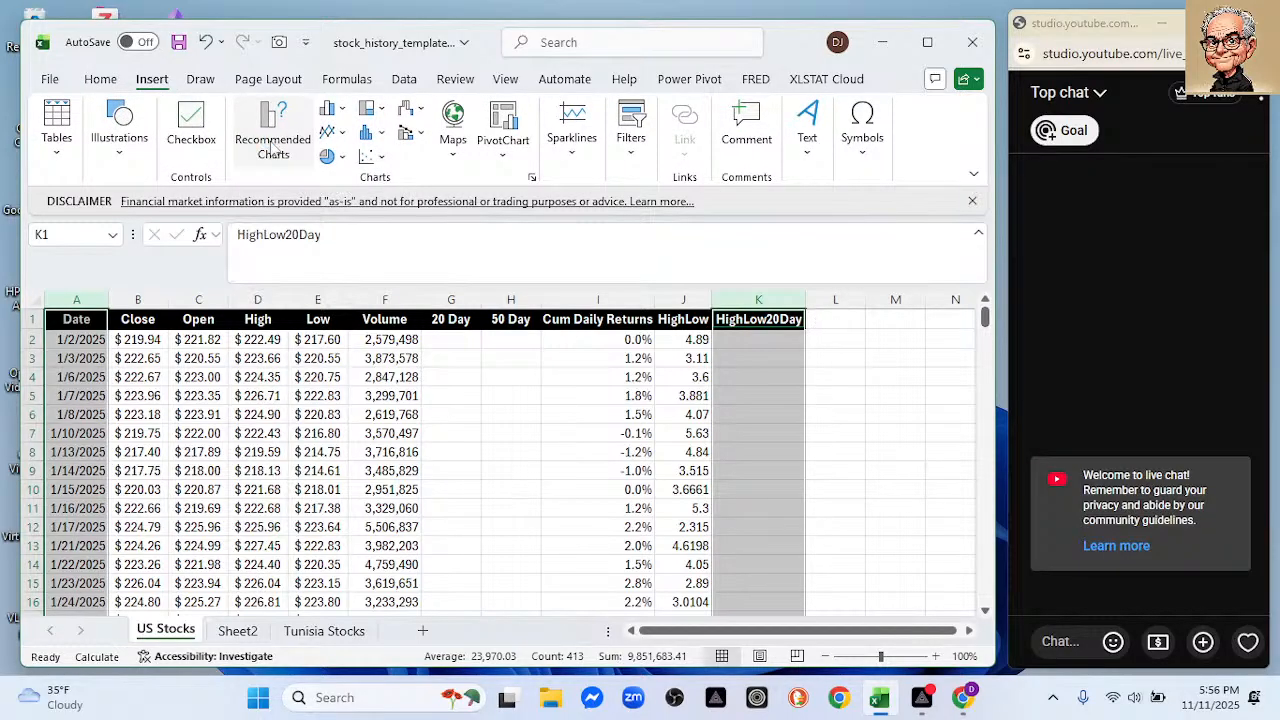
pyautogui.click(272, 140)
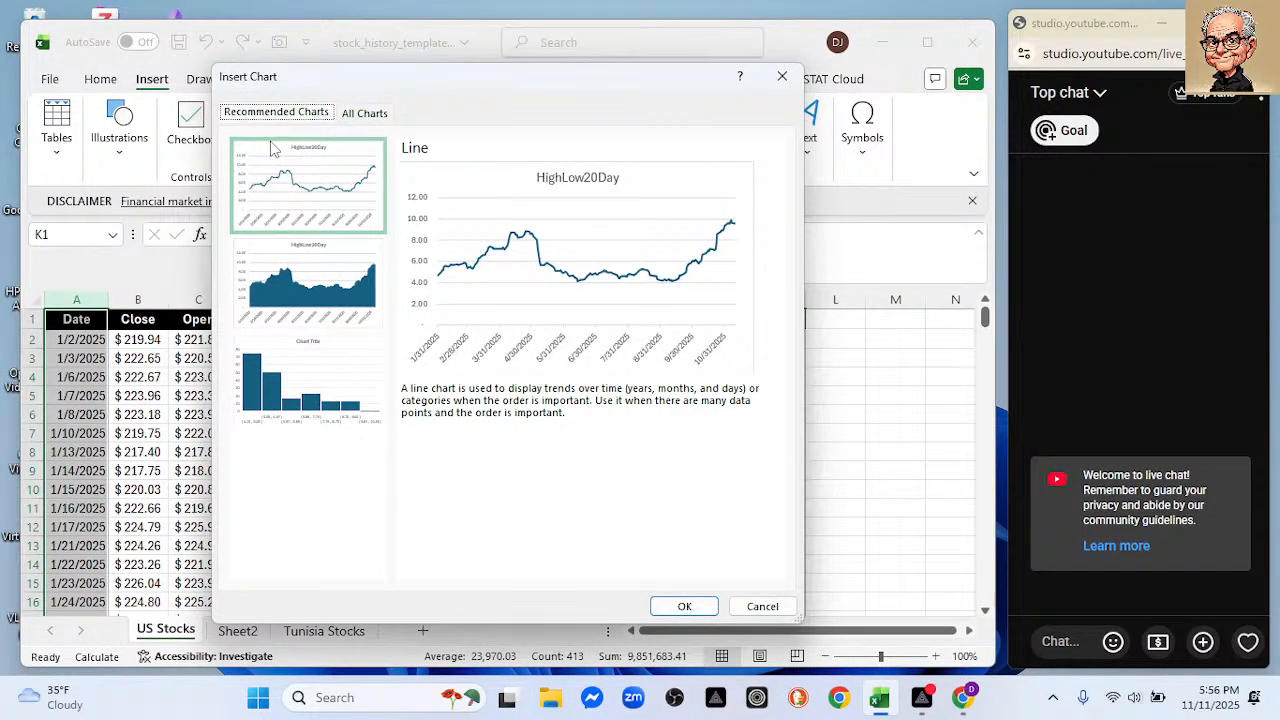
pyautogui.click(685, 607)
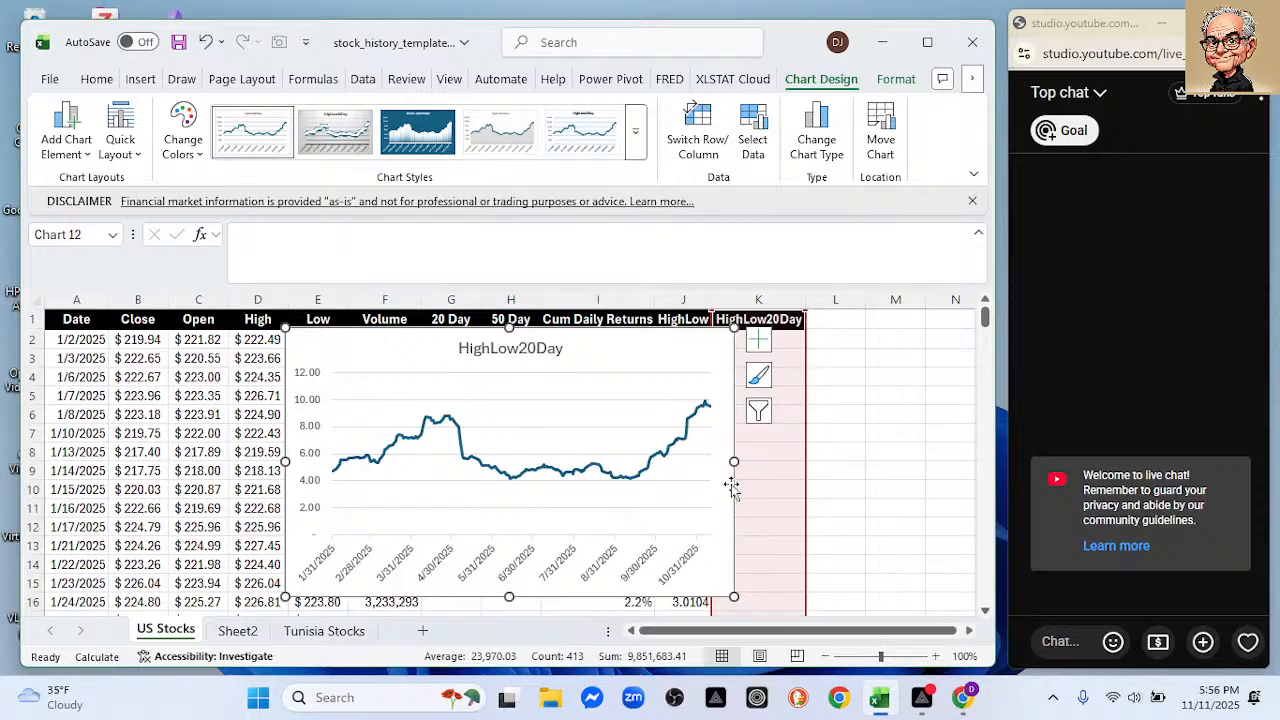
# Add a linear trendline to the HighLow20Day chart and open the detailed trendline formatting options.
pyautogui.click(757, 342)
pyautogui.click(803, 513)
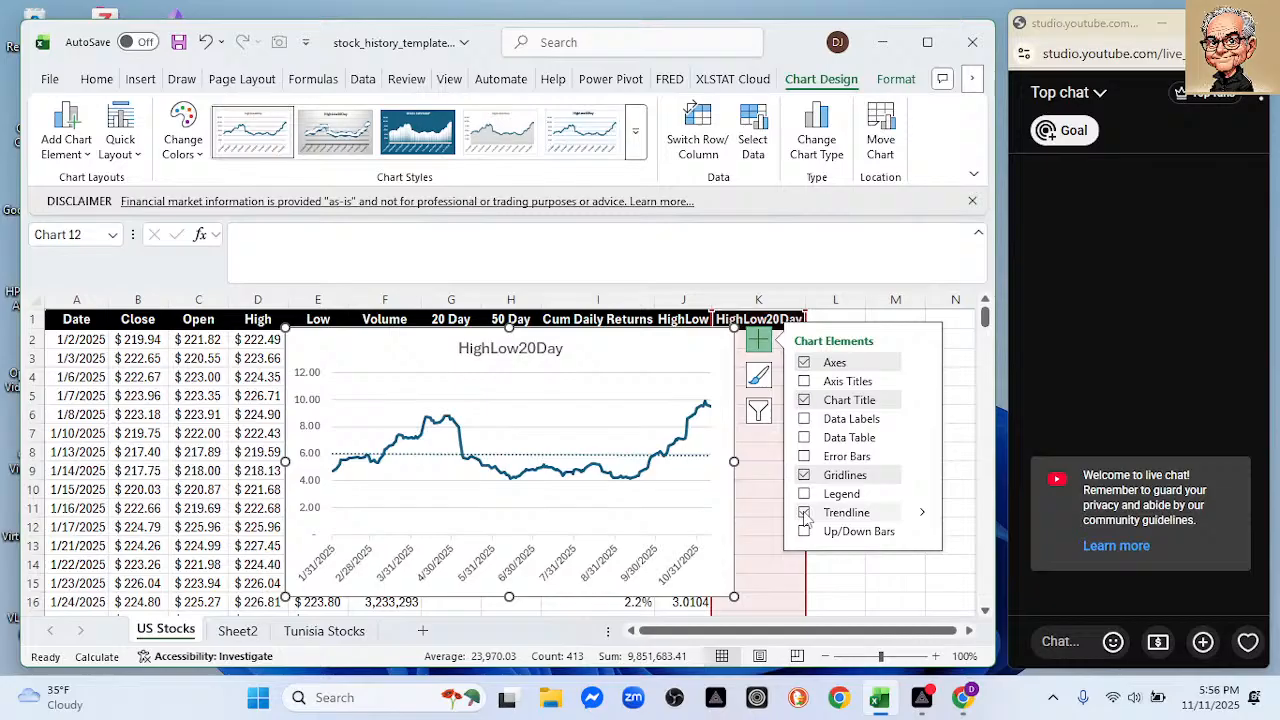
pyautogui.click(921, 515)
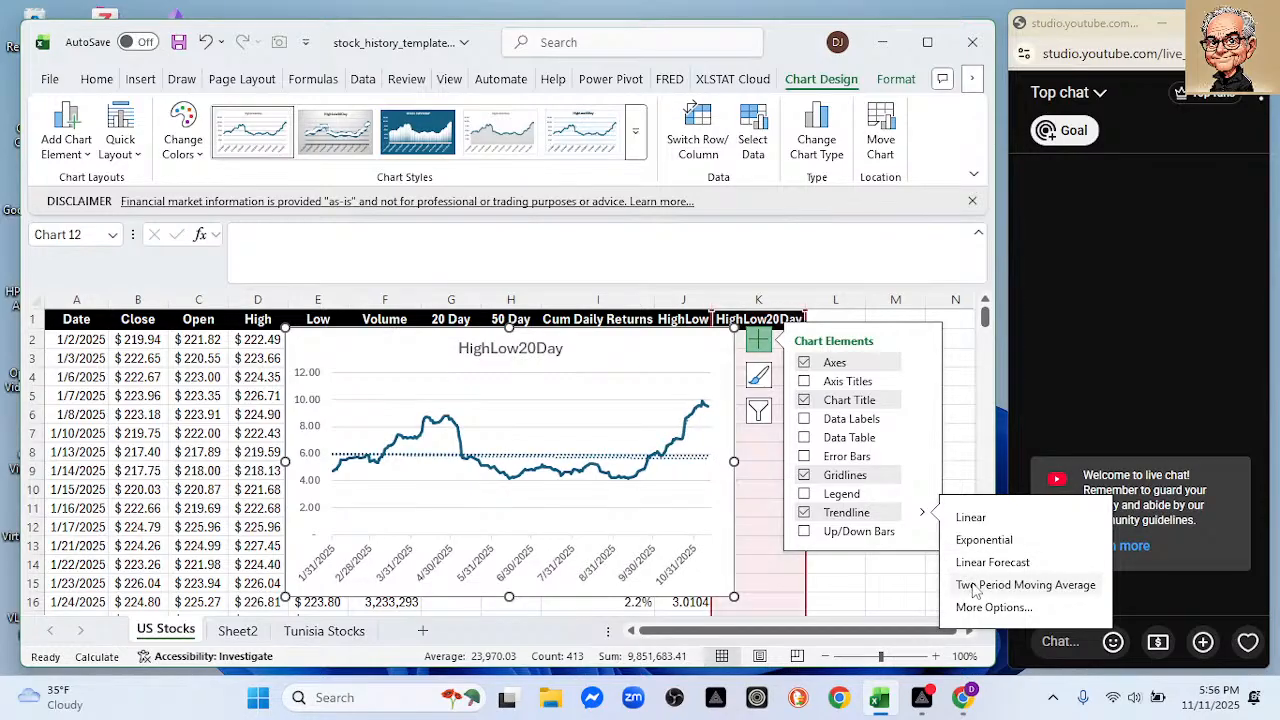
pyautogui.click(982, 607)
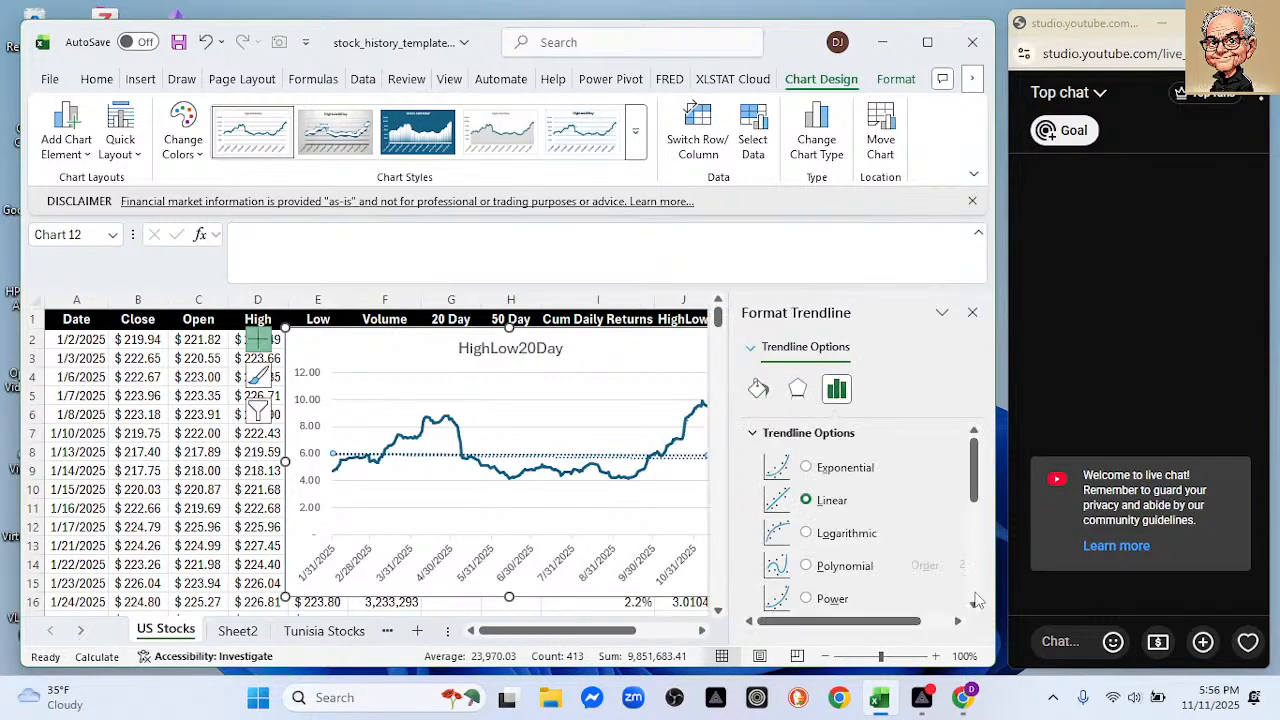
# Try the Logarithmic and Polynomial types for the HighLow20Day trendline, and set it to Power.
pyautogui.click(810, 536)
pyautogui.click(808, 567)
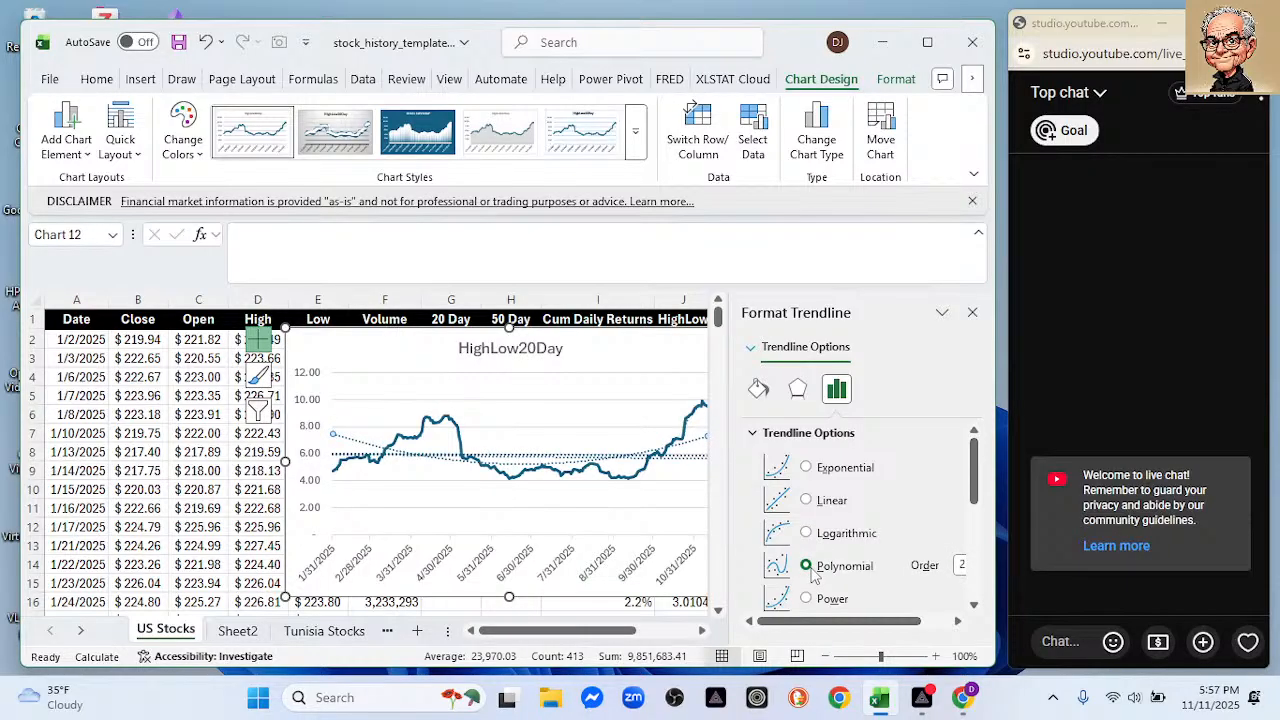
pyautogui.click(807, 599)
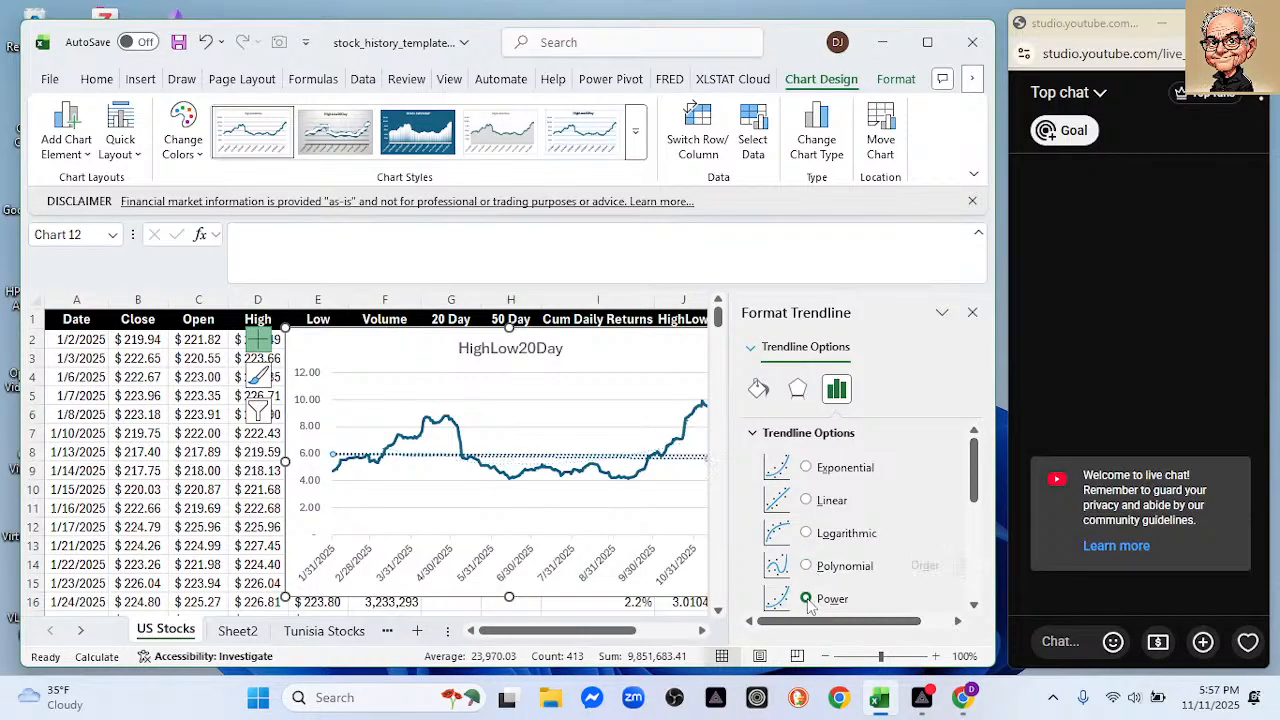
# Set the HighLow20Day trendline to Exponential and move the chart to cell A46 of Sheet2, below the 20 Day Moving Average chart.
pyautogui.click(806, 468)
pyautogui.click(972, 312)
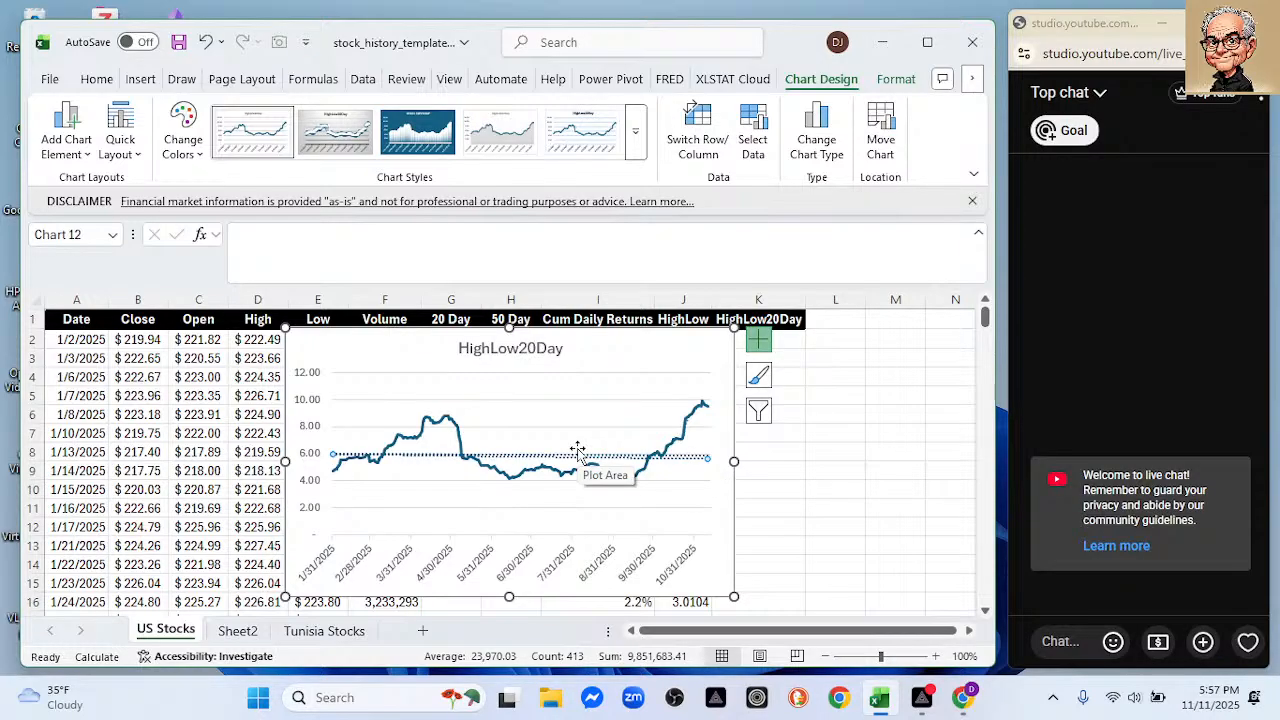
pyautogui.moveTo(626, 354); pyautogui.dragTo(683, 375)
pyautogui.hotkey('ctrl', 'x')
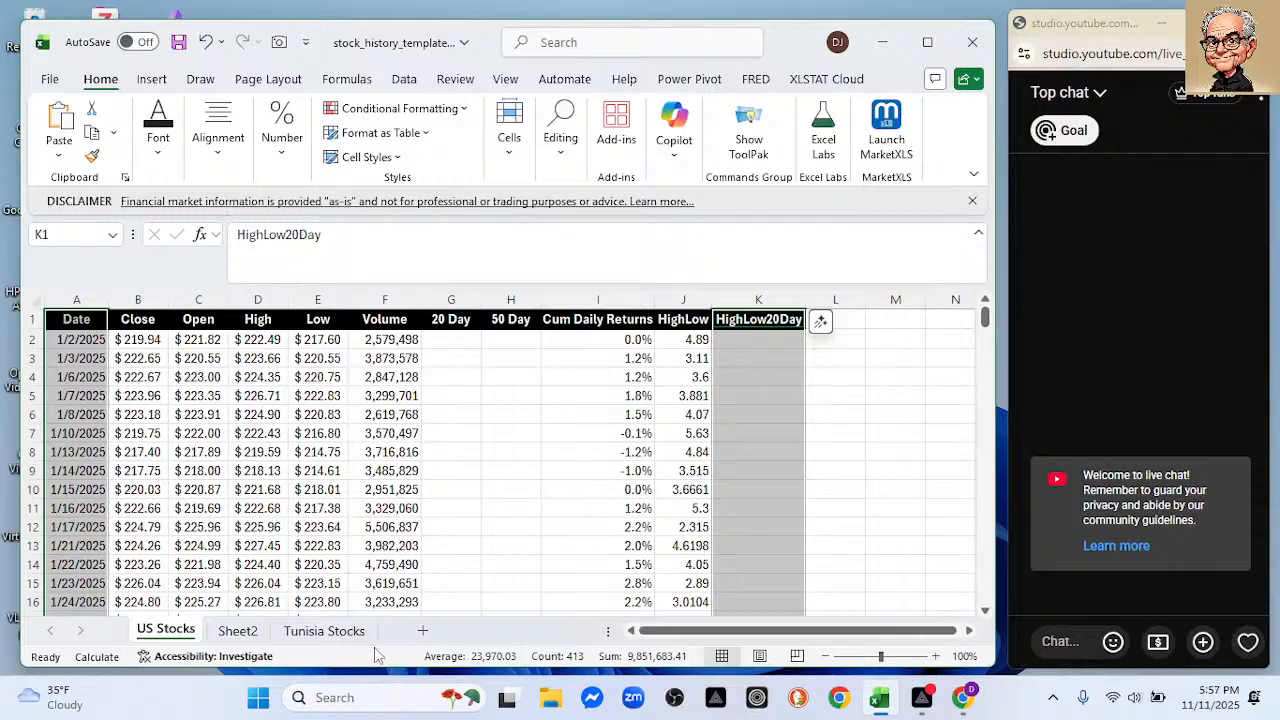
pyautogui.click(231, 631)
pyautogui.scroll(6, 634, 457)
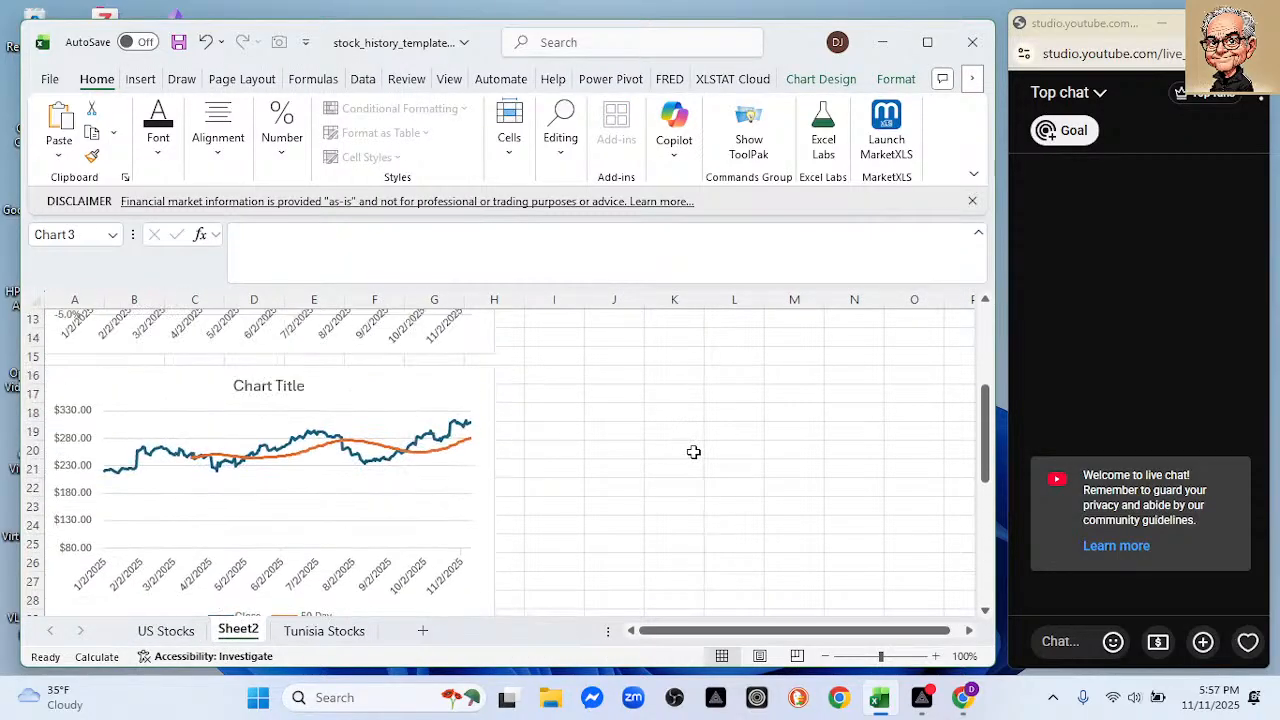
pyautogui.scroll(-2, 660, 449)
pyautogui.scroll(-9, 668, 460)
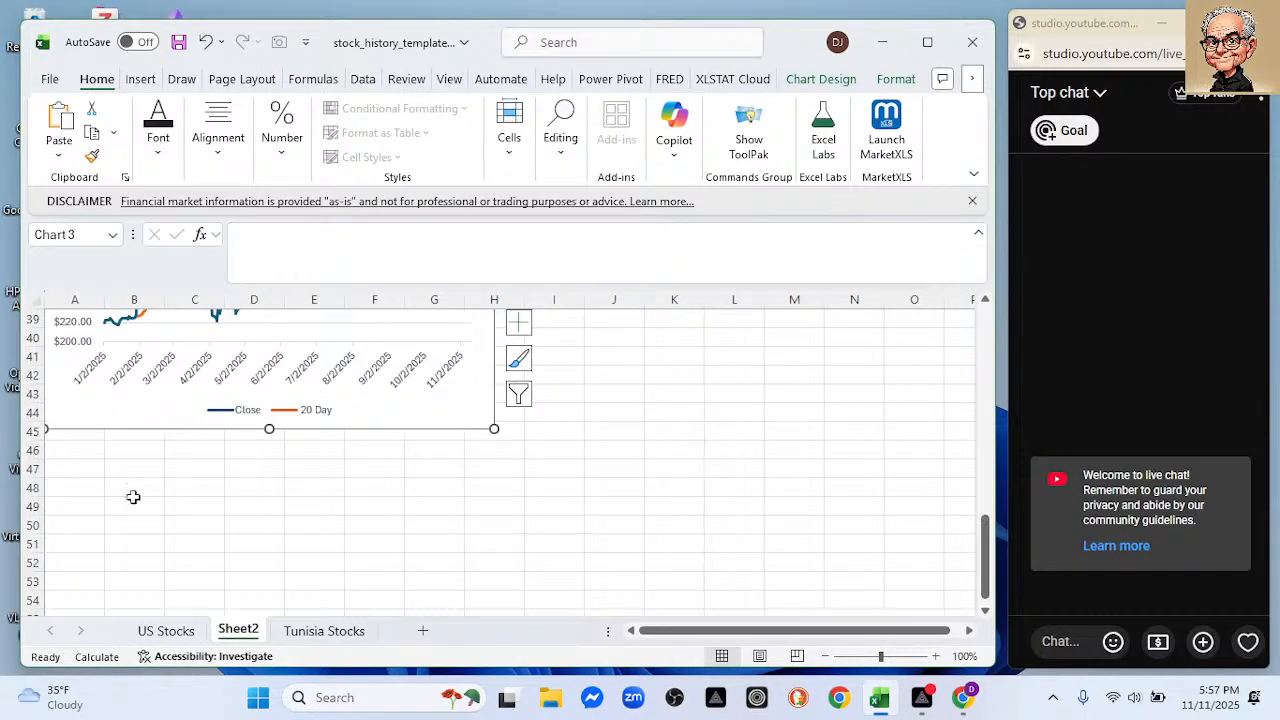
pyautogui.click(74, 449)
pyautogui.hotkey('ctrl', 'v')
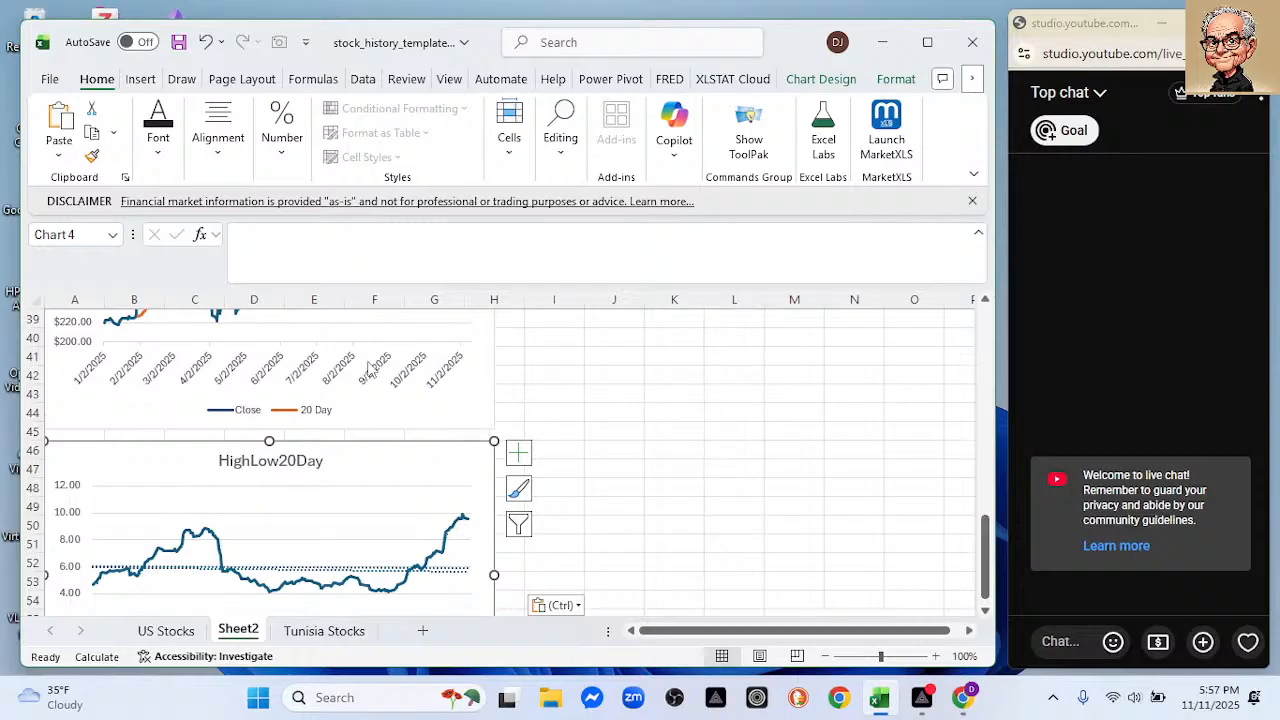
# Retitle the Close and 50 Day chart on Sheet2 as "50 Day Movinng Average".
pyautogui.scroll(3, 600, 422)
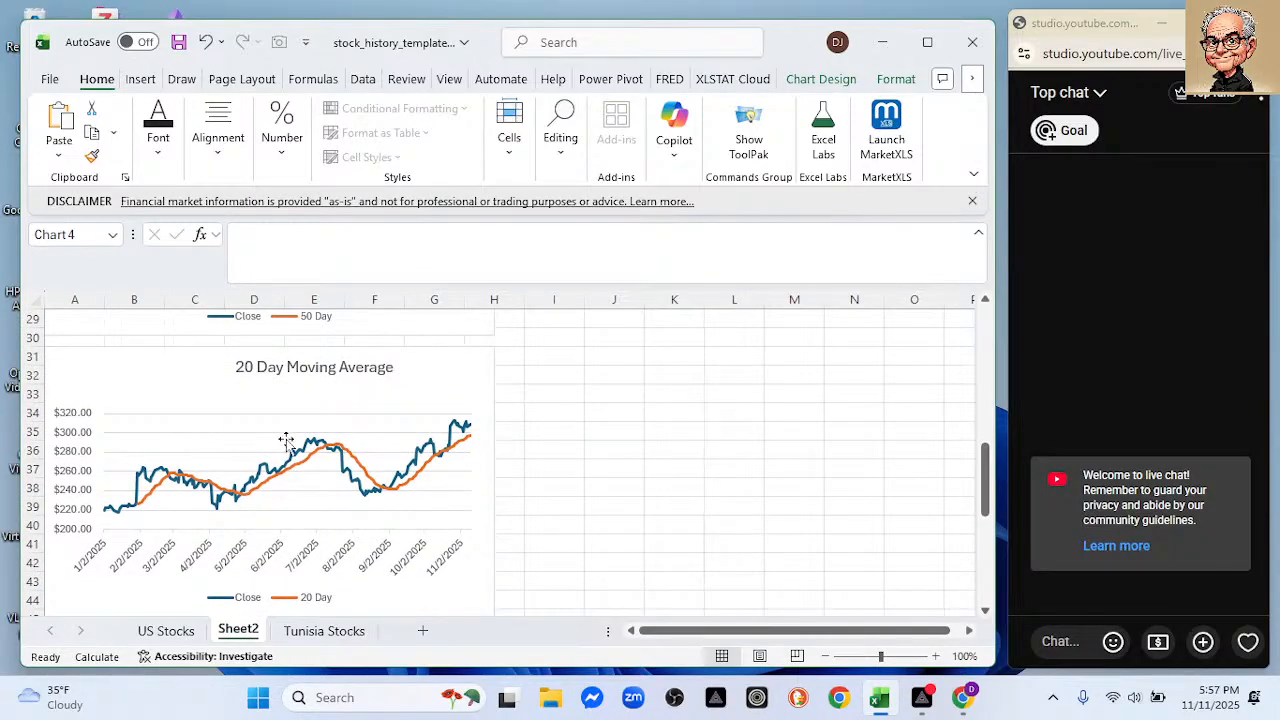
pyautogui.scroll(8, 286, 443)
pyautogui.scroll(2, 286, 443)
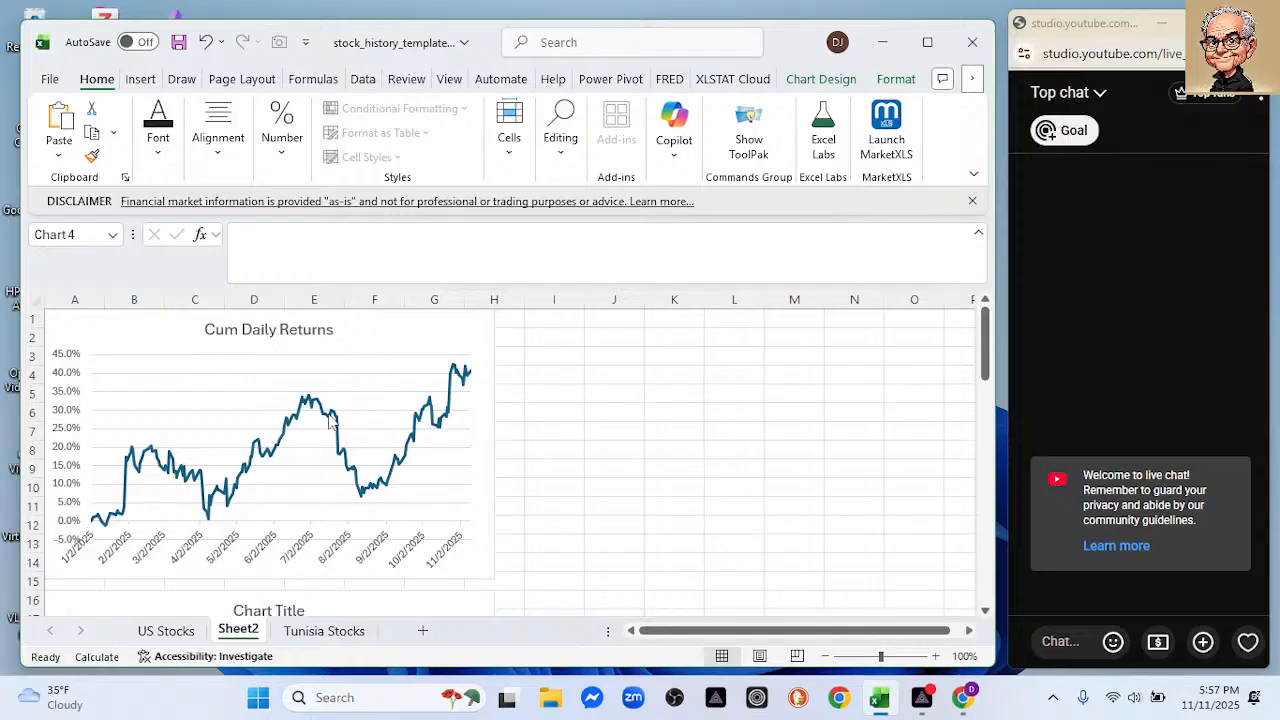
pyautogui.scroll(-2, 330, 422)
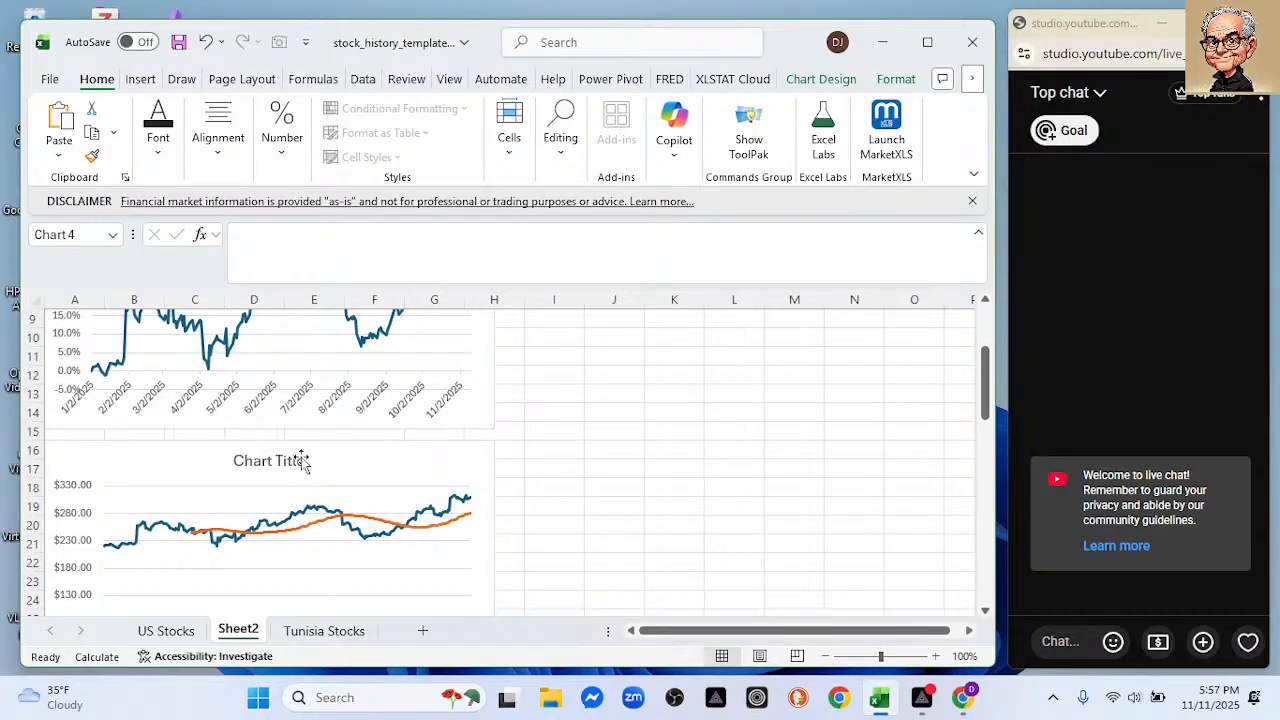
pyautogui.doubleClick(303, 458)
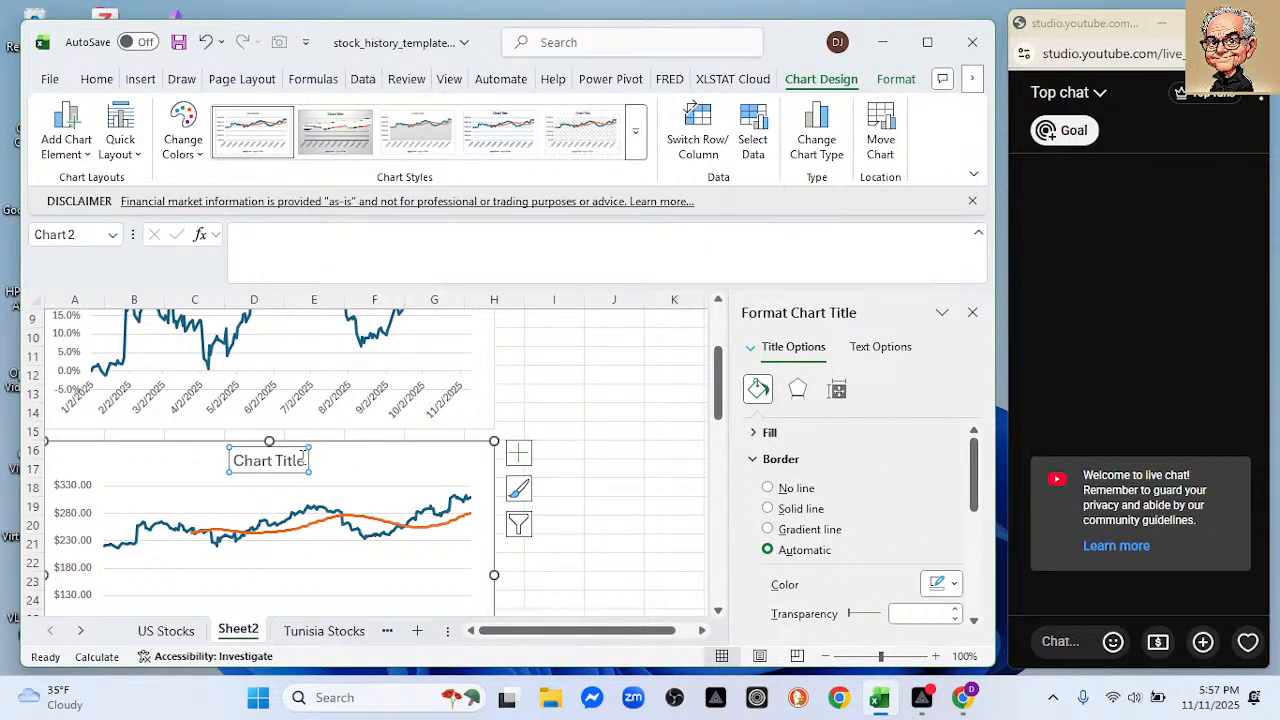
pyautogui.moveTo(305, 460); pyautogui.dragTo(211, 458)
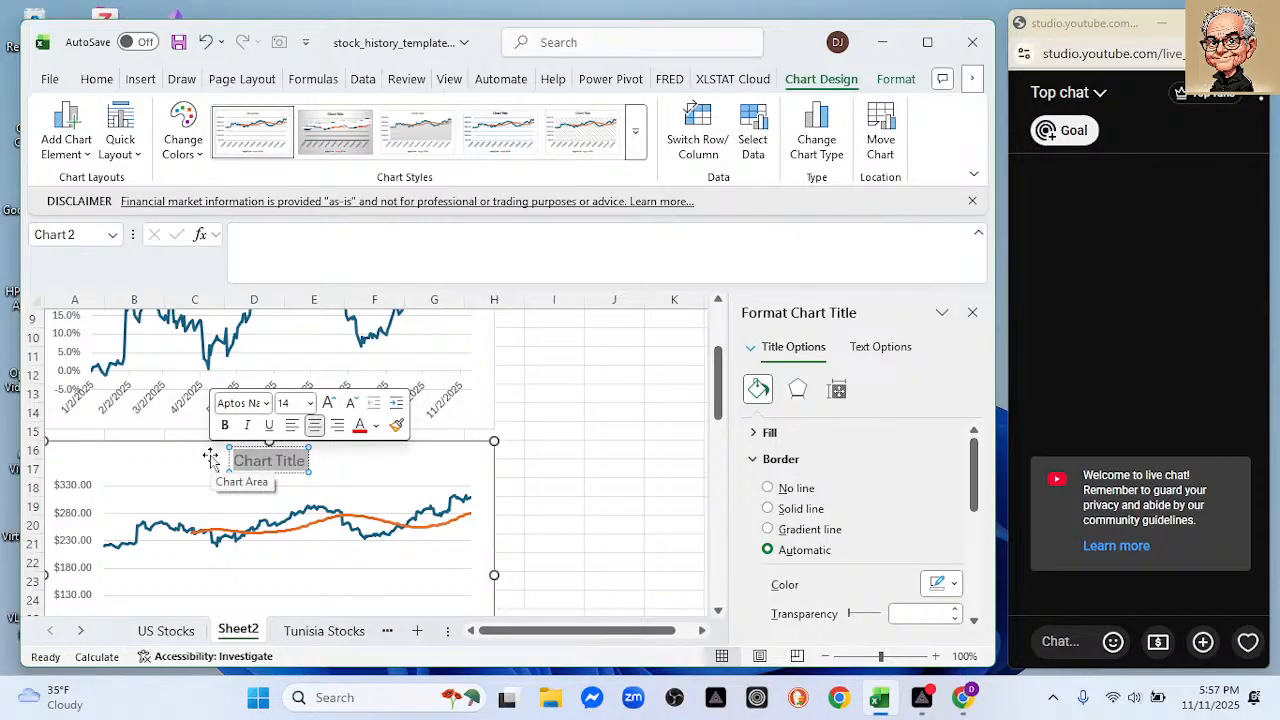
pyautogui.write('50 Day')
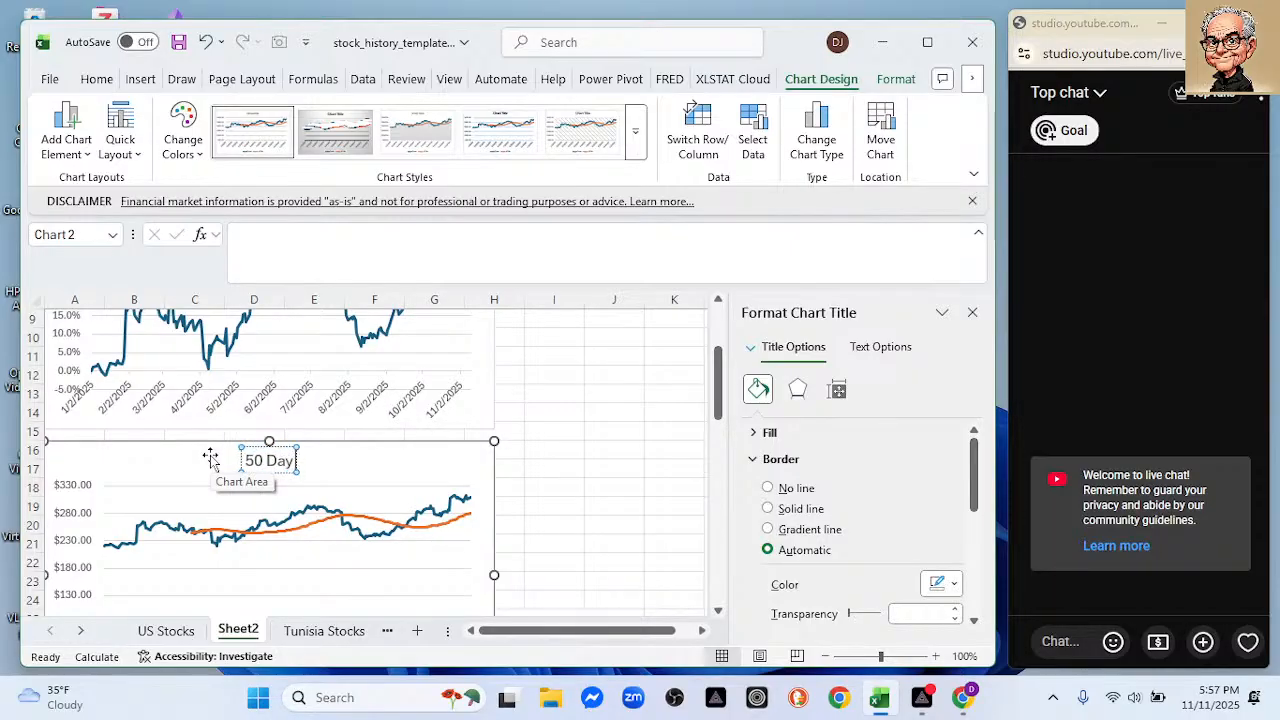
pyautogui.write(' Movinjg')
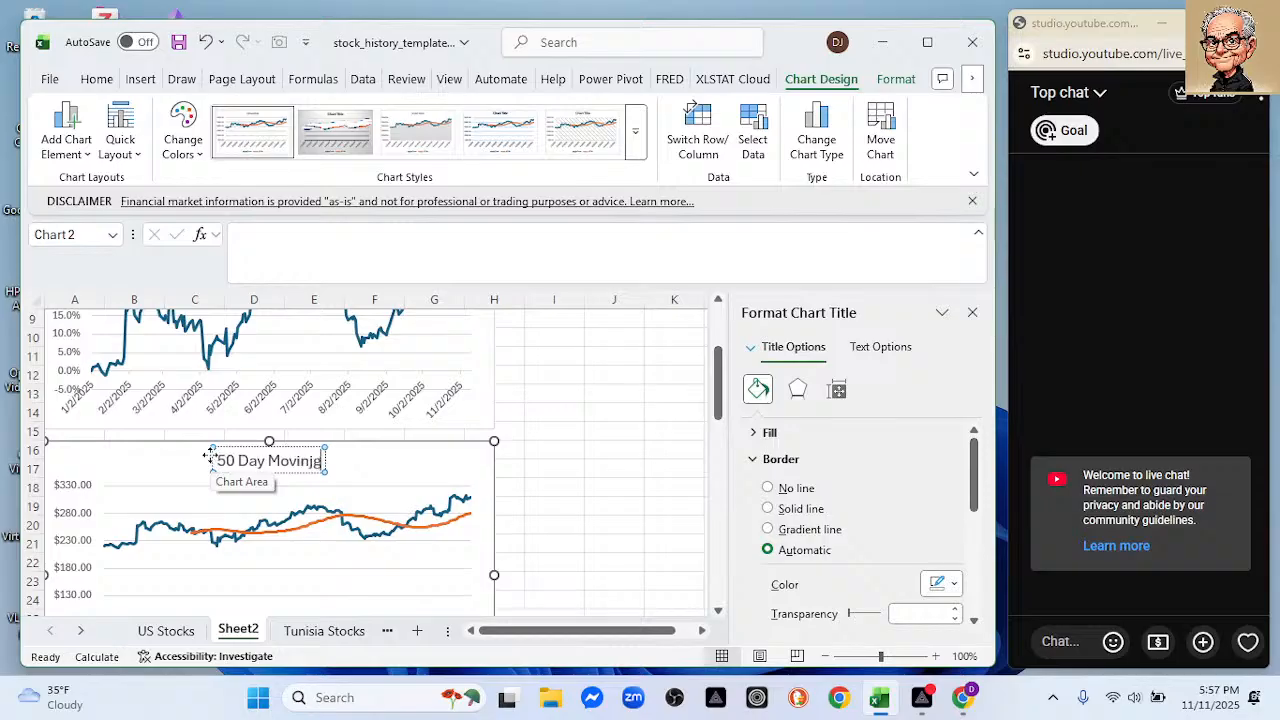
pyautogui.press('BackSpace')
pyautogui.press('BackSpace')
pyautogui.write('n')
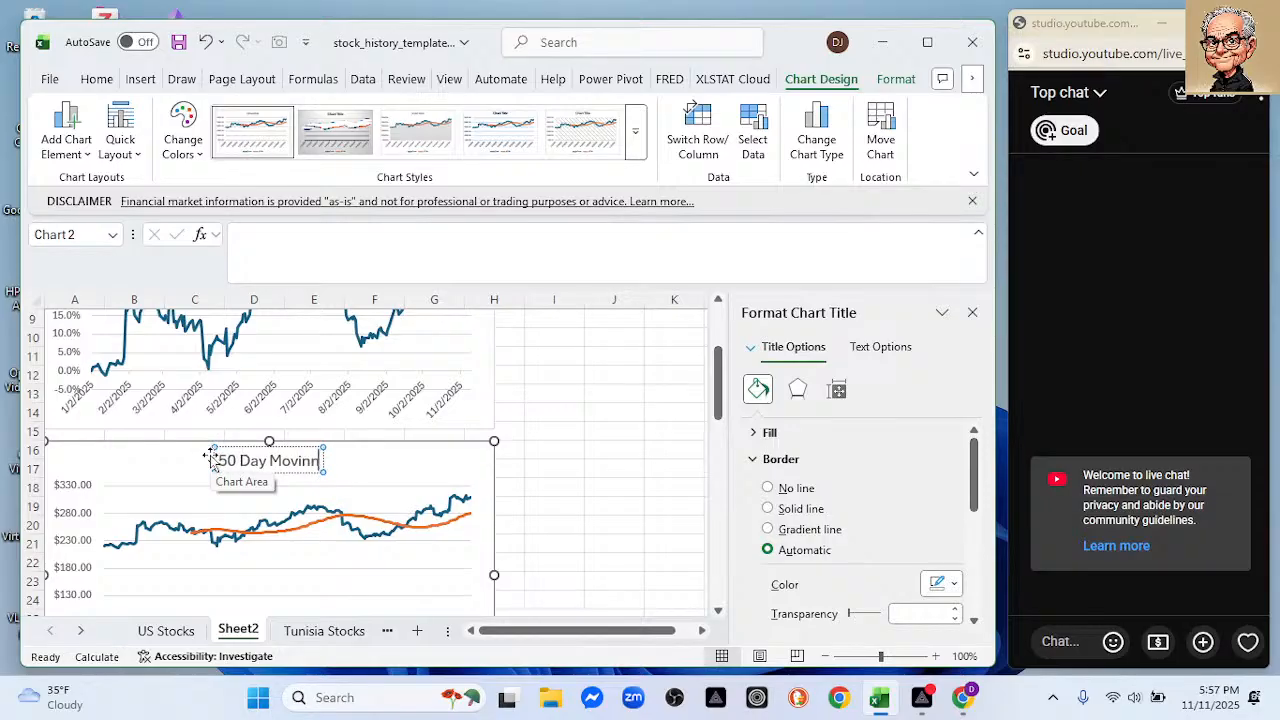
pyautogui.press('BackSpace')
pyautogui.write('g Average')
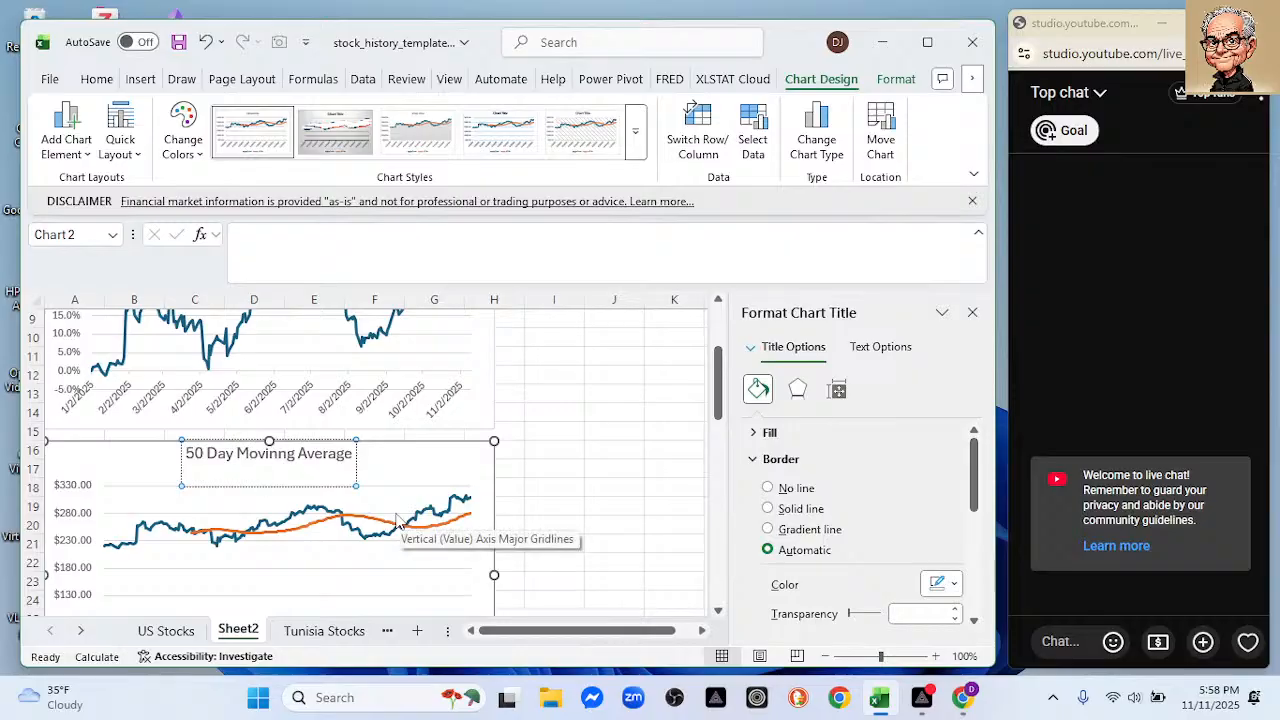
pyautogui.press('Escape')
pyautogui.click(560, 410)
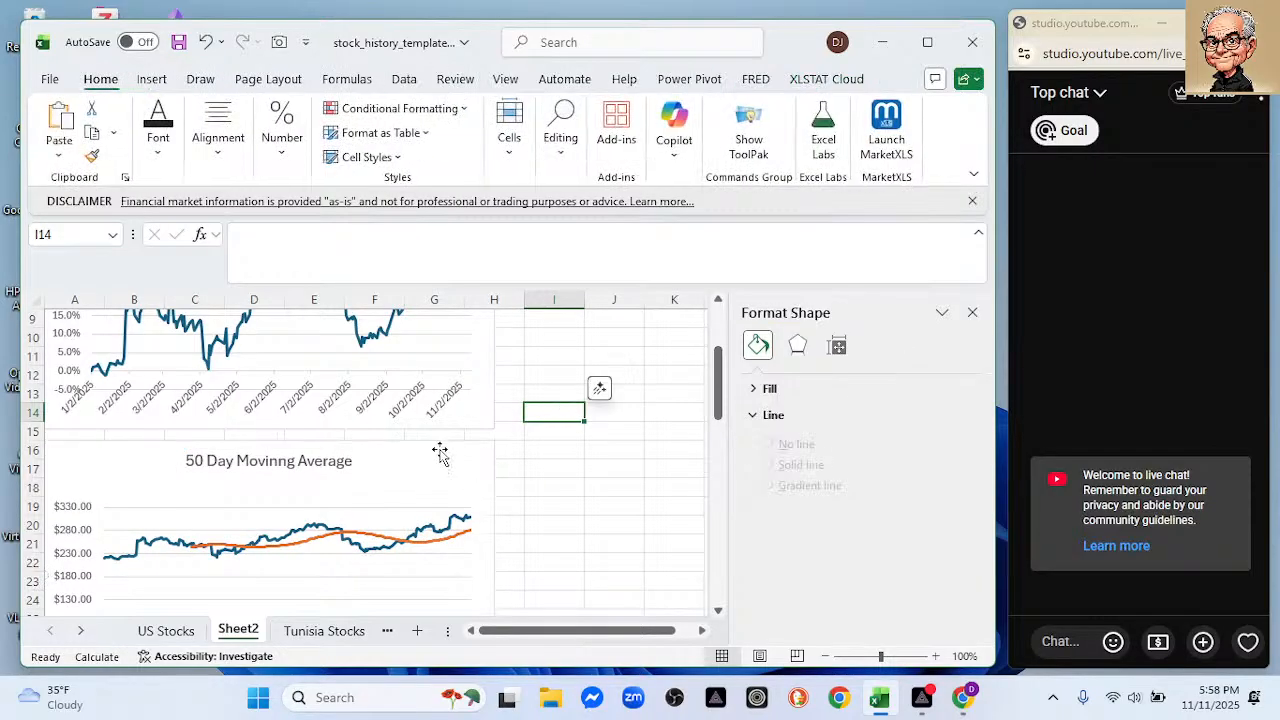
# Clear the contents of columns A to F, from Date to Vol., on the Tunisia Stocks sheet.
pyautogui.scroll(-2, 473, 476)
pyautogui.scroll(1, 477, 478)
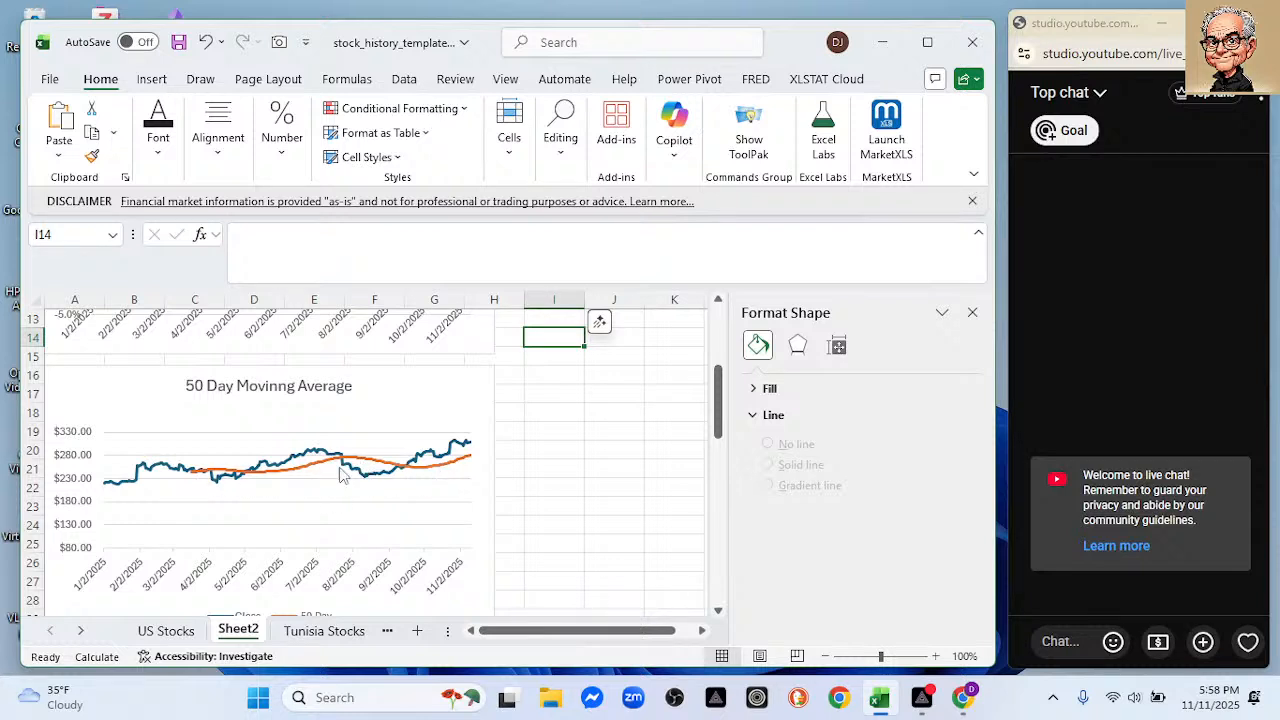
pyautogui.scroll(-5, 362, 450)
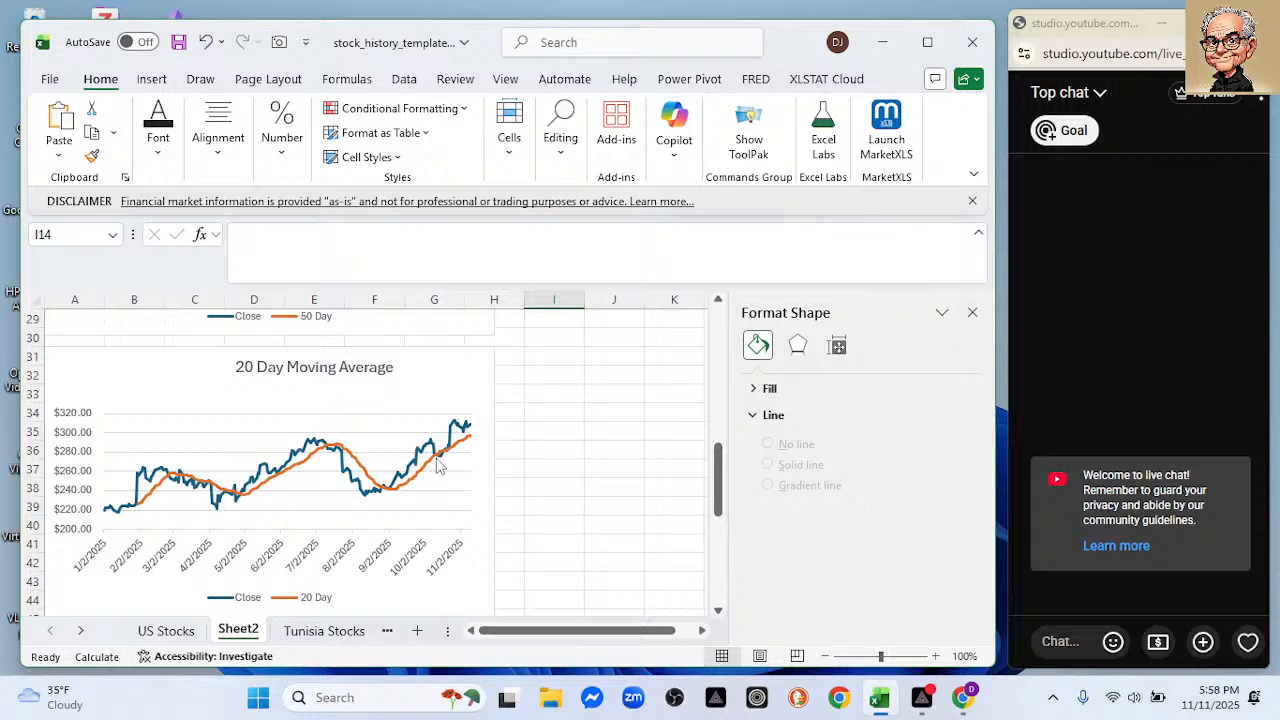
pyautogui.click(338, 632)
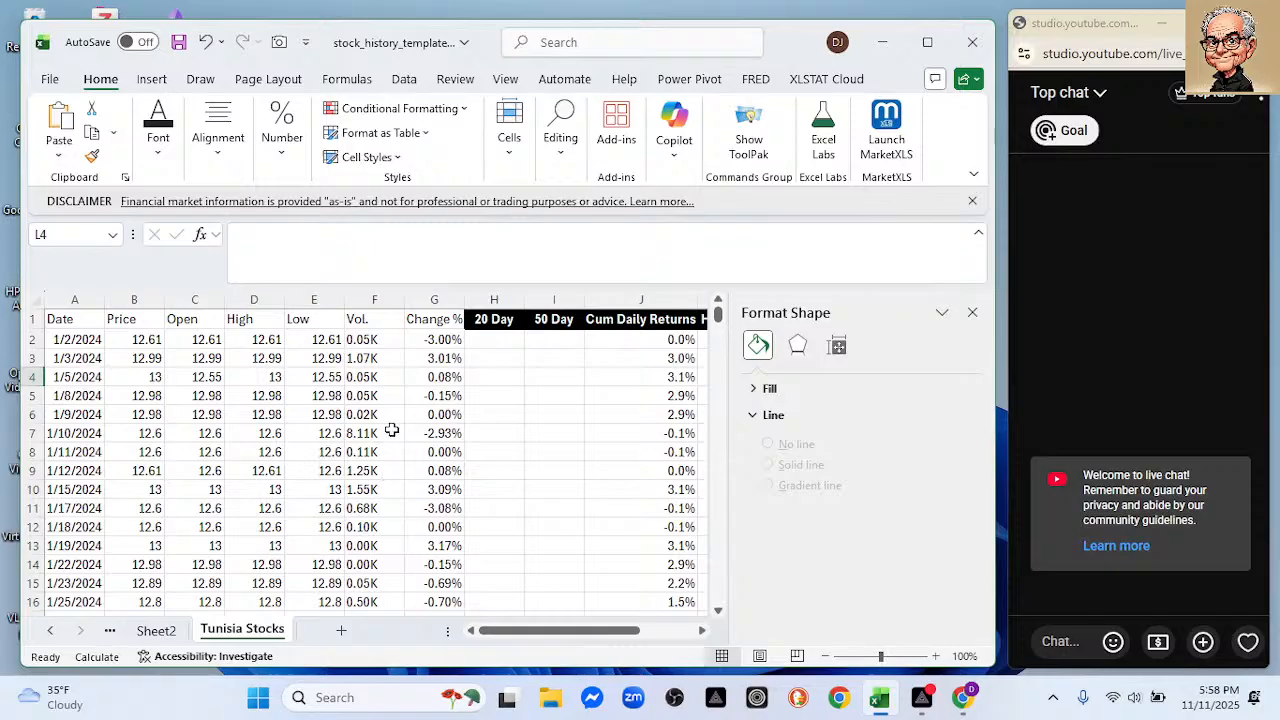
pyautogui.moveTo(95, 300); pyautogui.dragTo(354, 337)
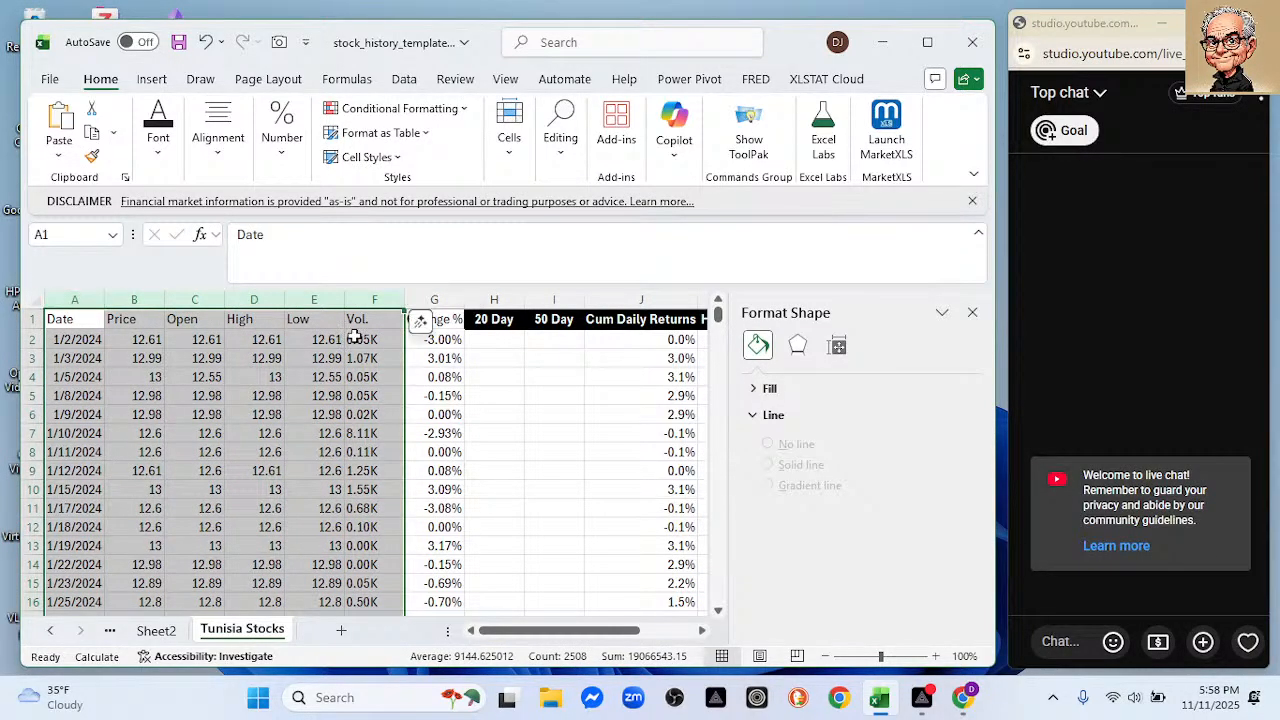
pyautogui.press('Delete')
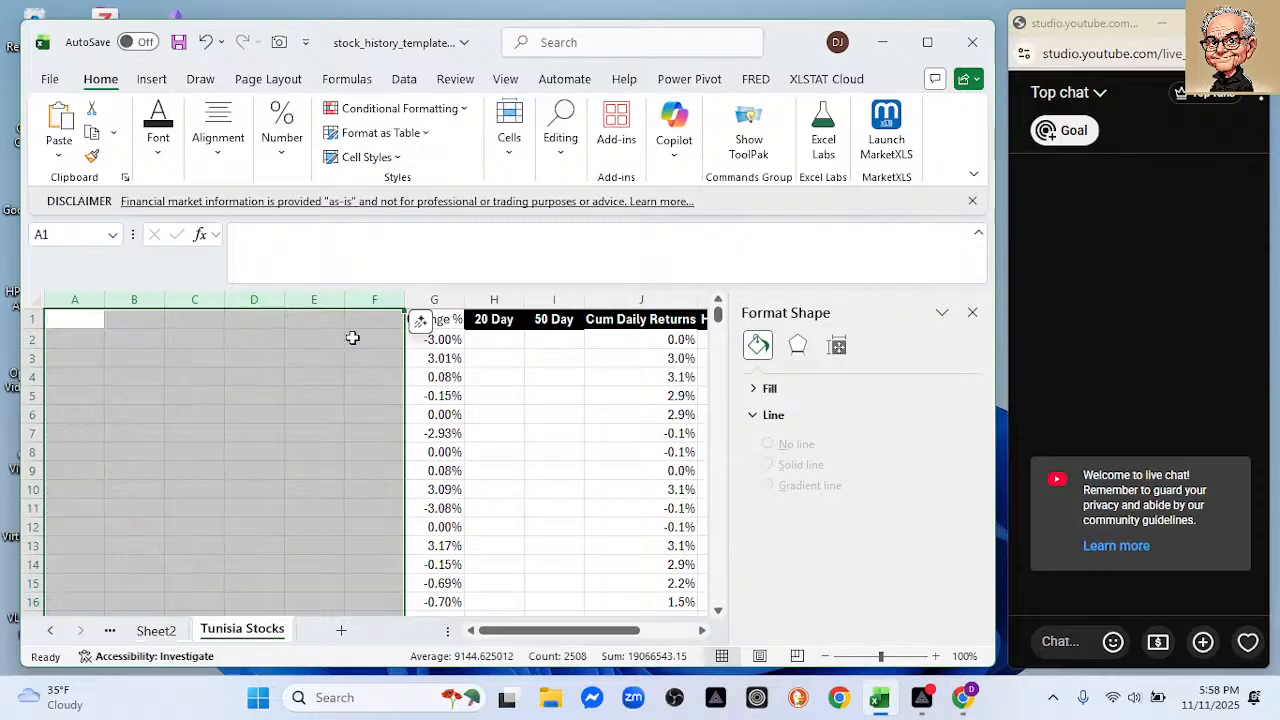
# Switch to Chrome and open investing.com in a new tab, with the browser window reduced beside the live chat.
pyautogui.moveTo(962, 697)
pyautogui.click(920, 600)
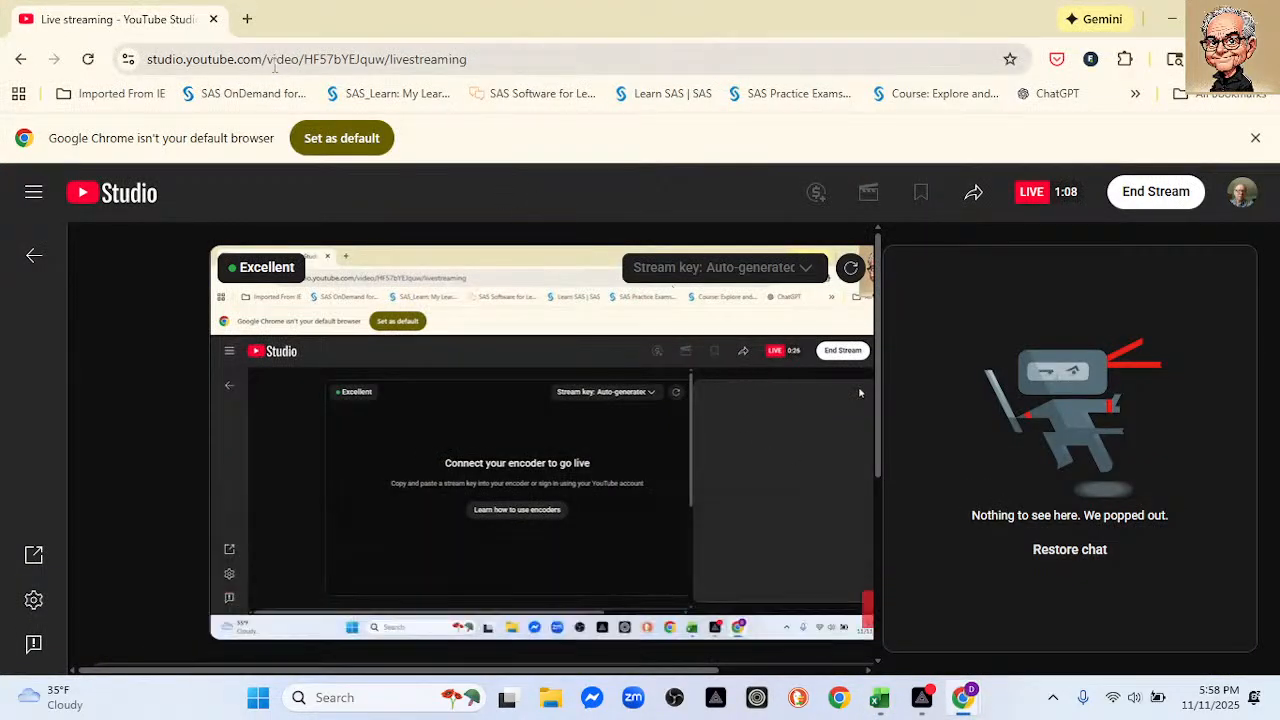
pyautogui.click(247, 19)
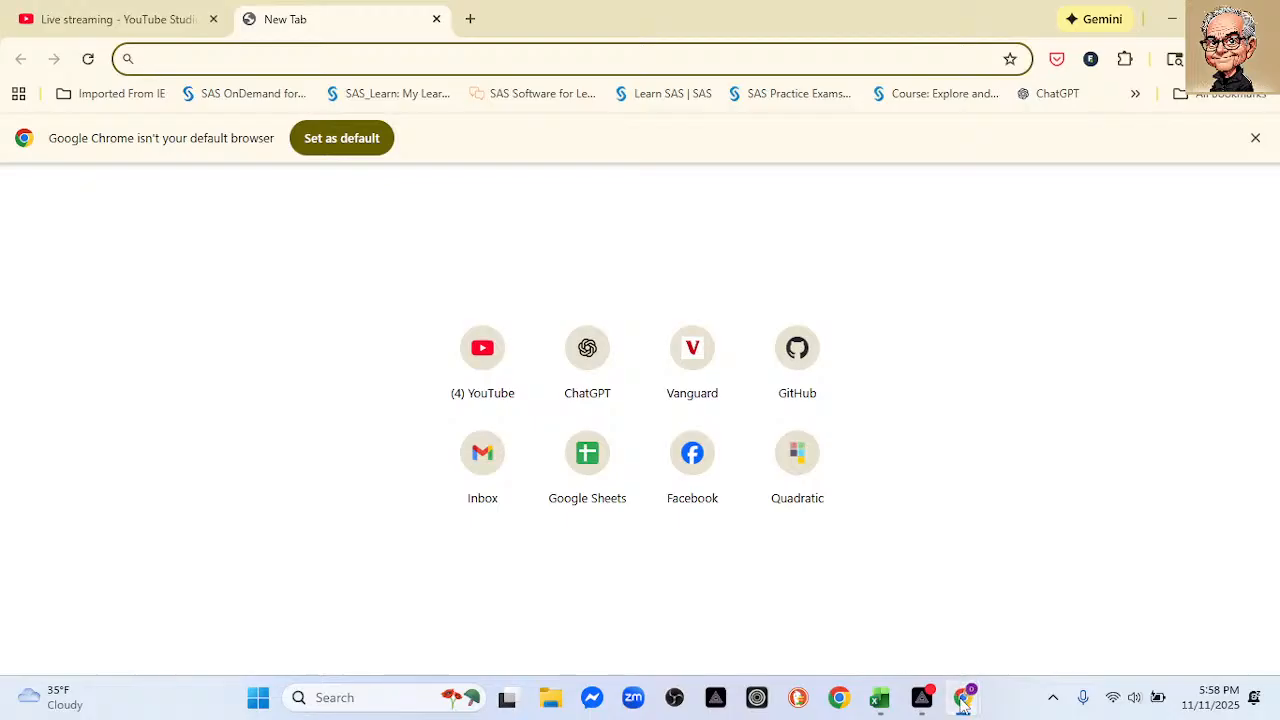
pyautogui.moveTo(962, 697)
pyautogui.click(1095, 590)
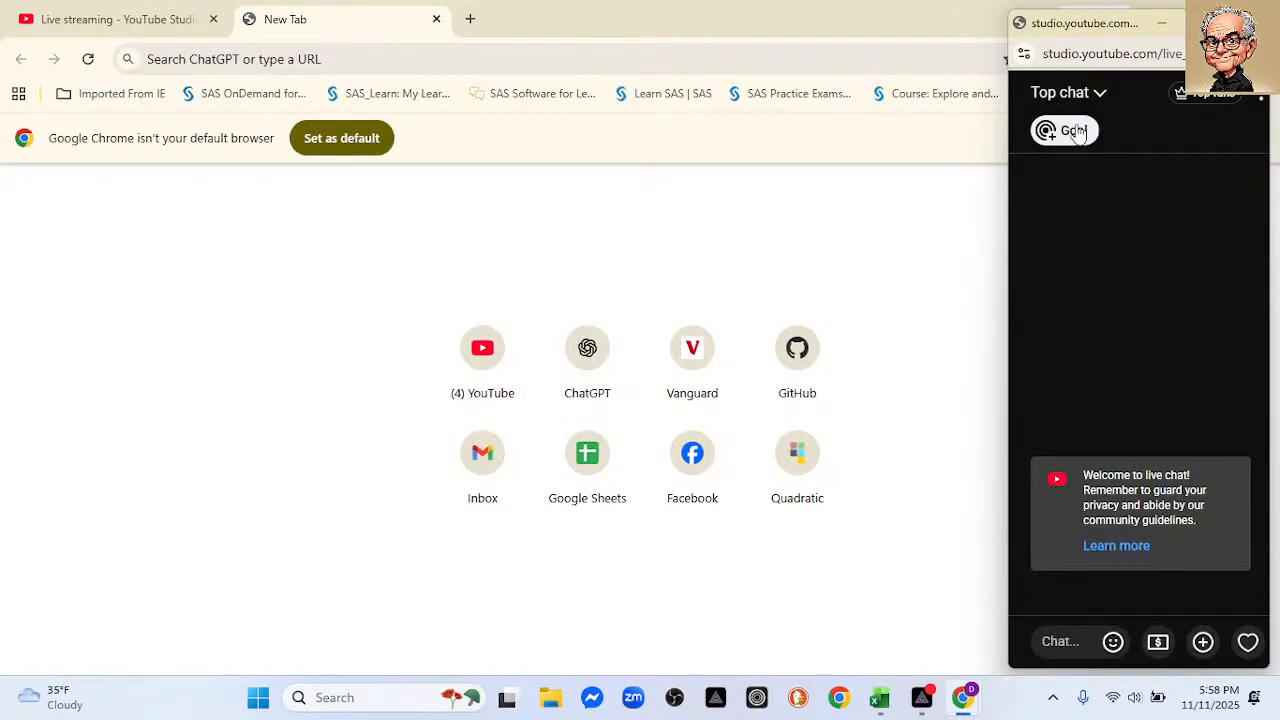
pyautogui.click(953, 13)
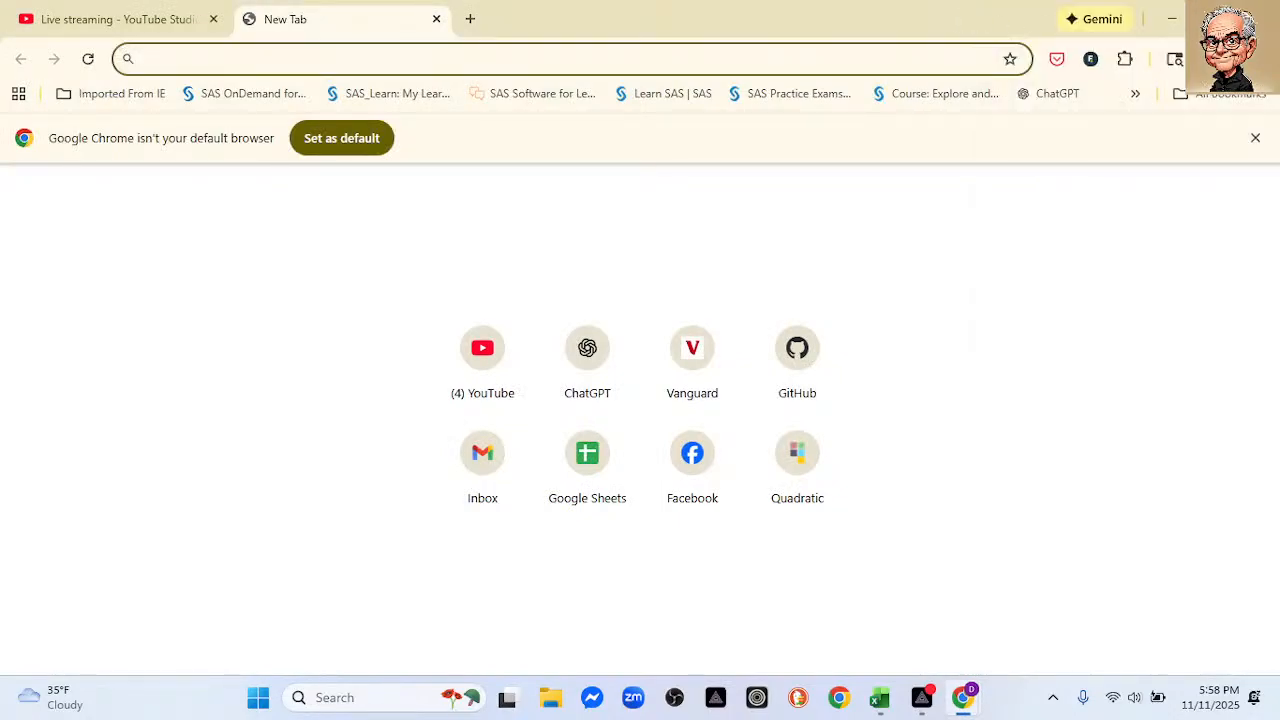
pyautogui.doubleClick(953, 13)
pyautogui.moveTo(794, 20); pyautogui.dragTo(727, 25)
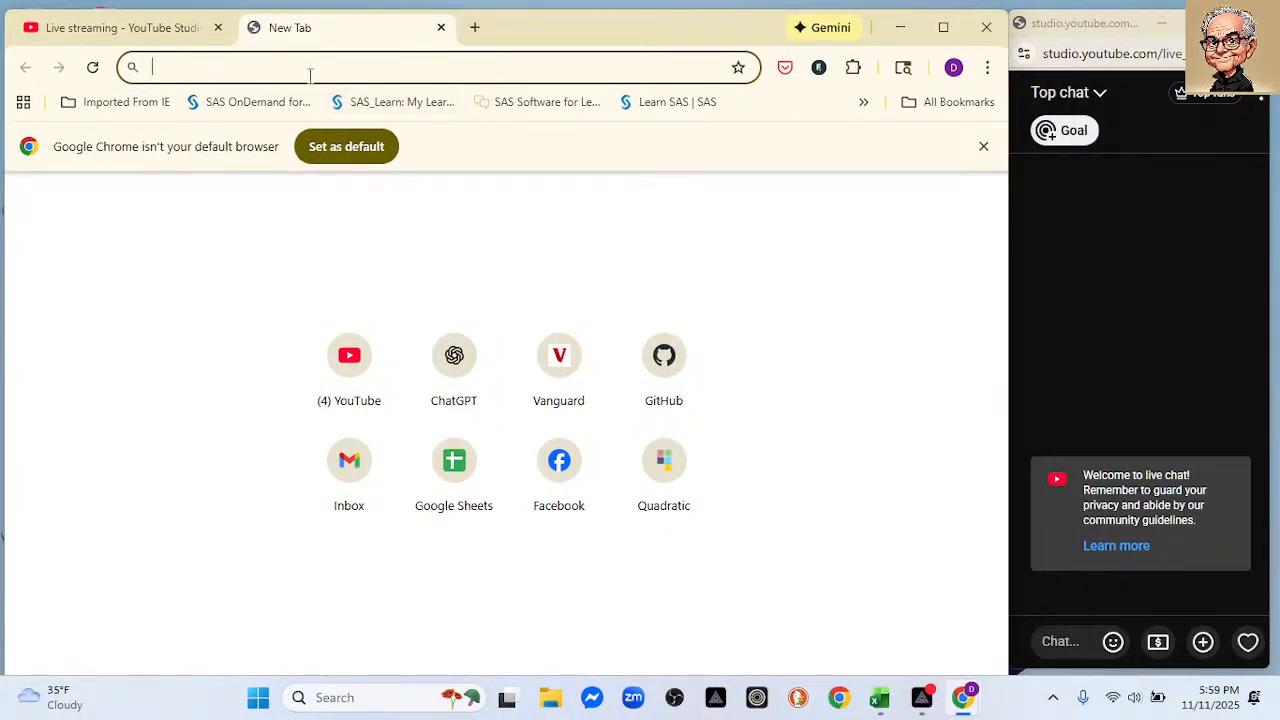
pyautogui.write('in')
pyautogui.press('Return')
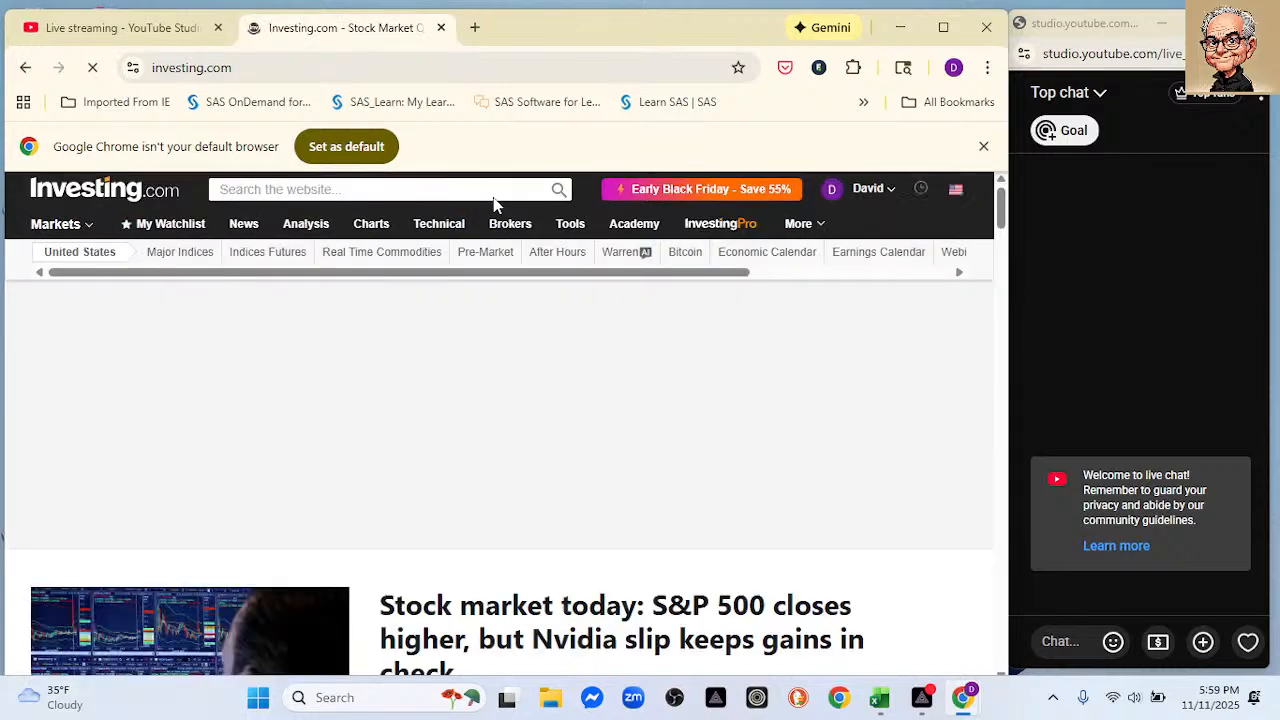
# Open the historical data page of BIAT from the Investing.com watchlist.
pyautogui.moveTo(540, 283)
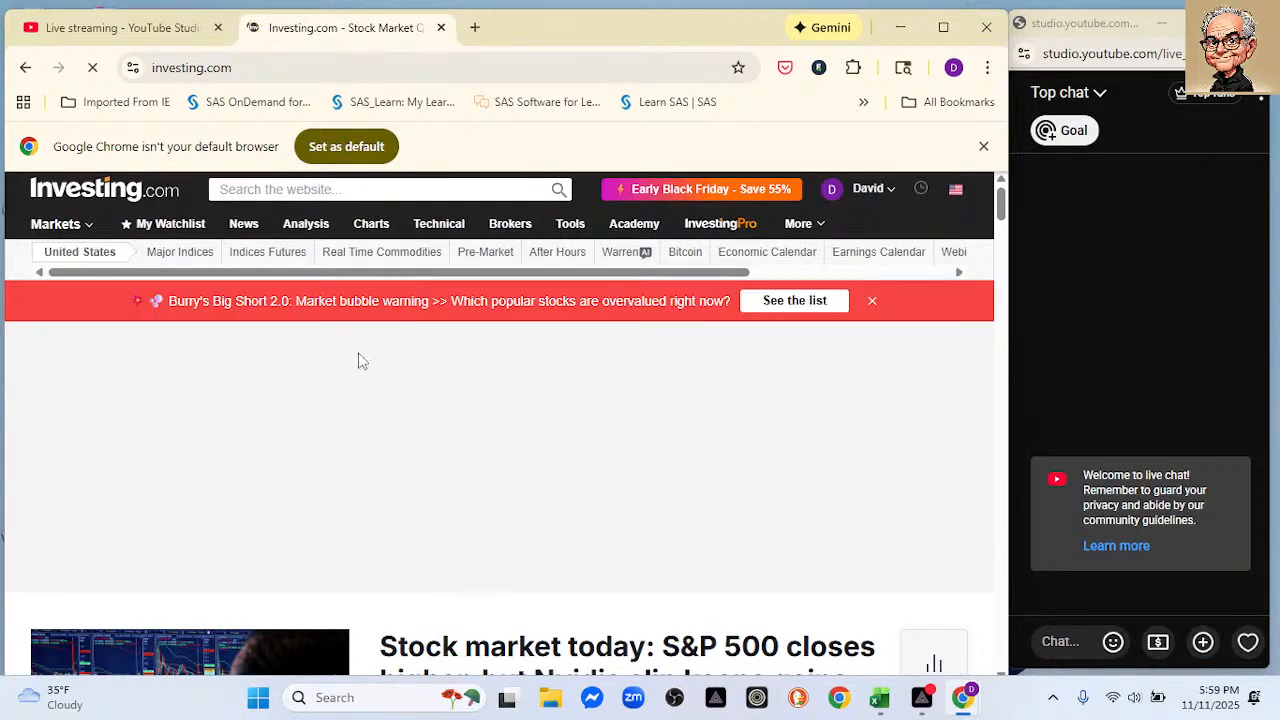
pyautogui.click(157, 233)
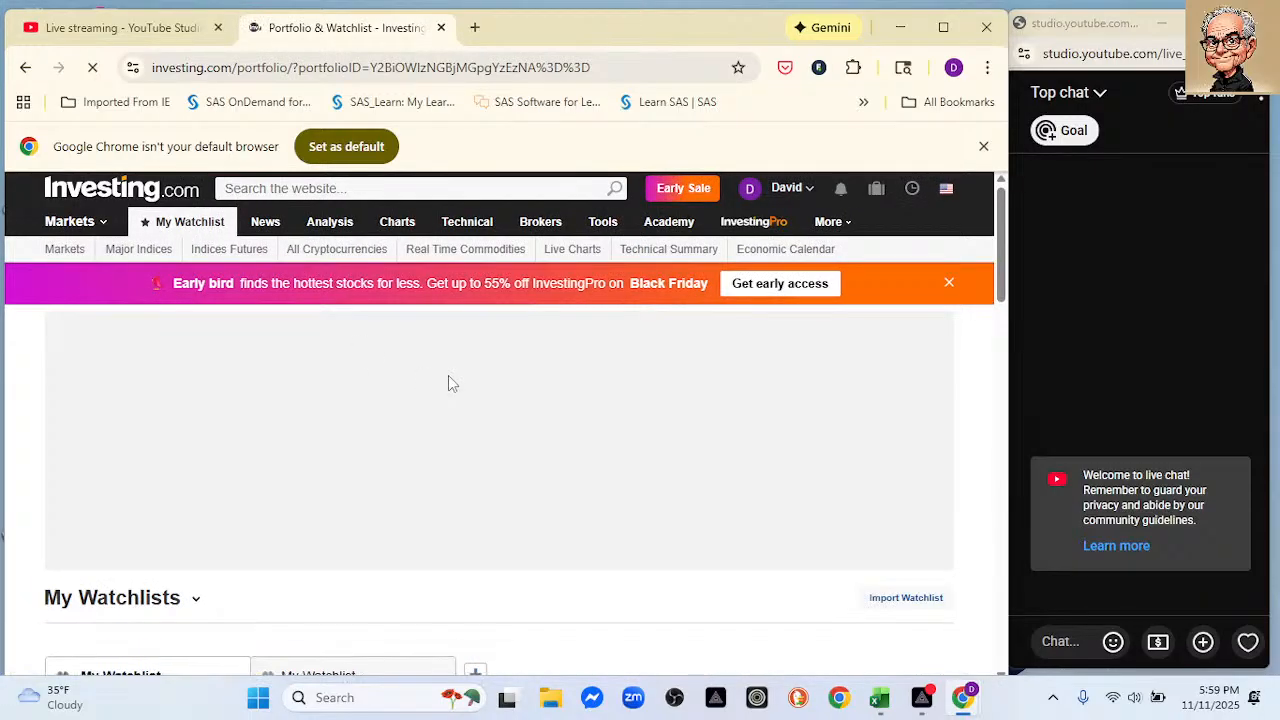
pyautogui.scroll(-5, 448, 377)
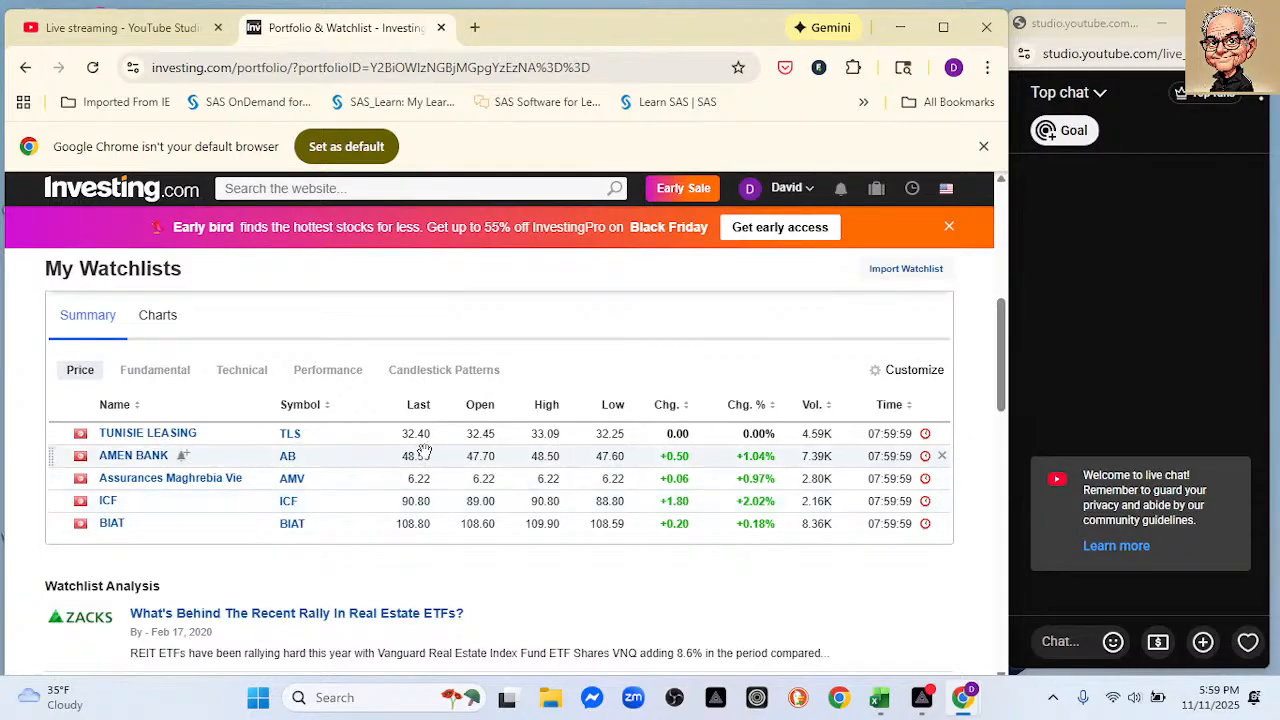
pyautogui.click(112, 524)
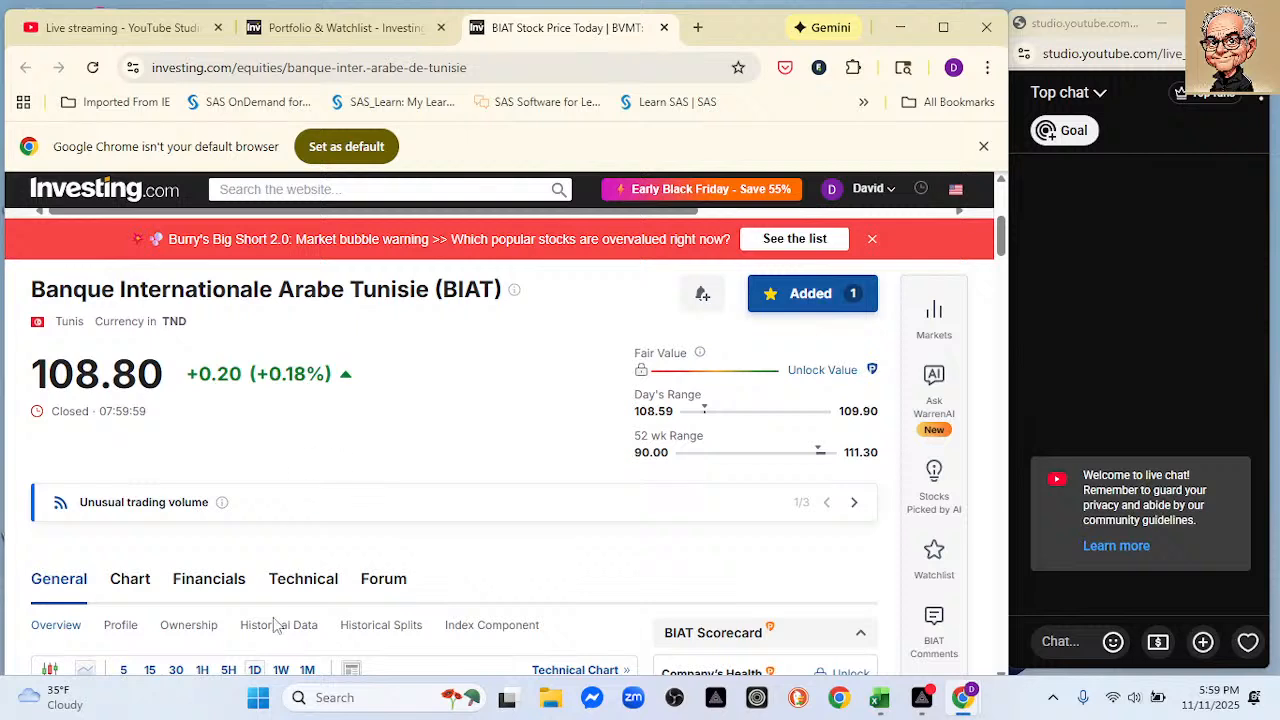
pyautogui.click(276, 632)
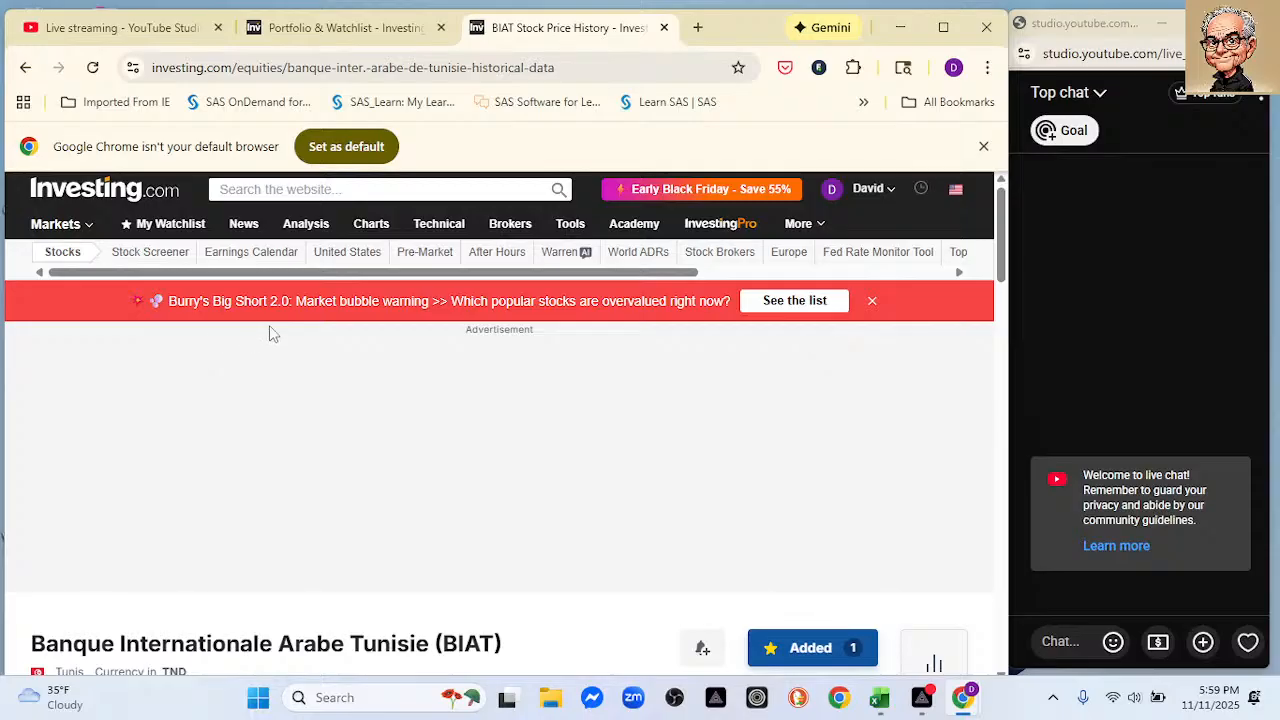
# Set the BIAT price history date range to 01/01/2025 - 11/11/2025 and apply it.
pyautogui.scroll(-4, 397, 383)
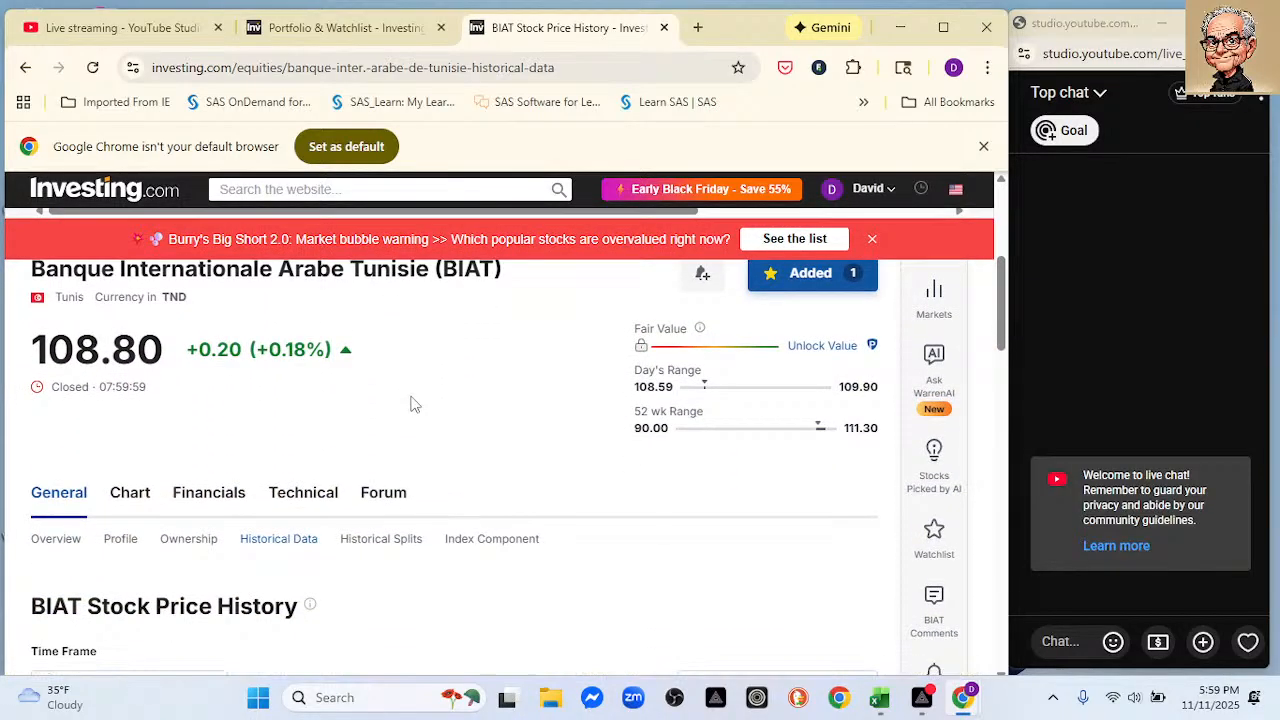
pyautogui.scroll(-2, 411, 408)
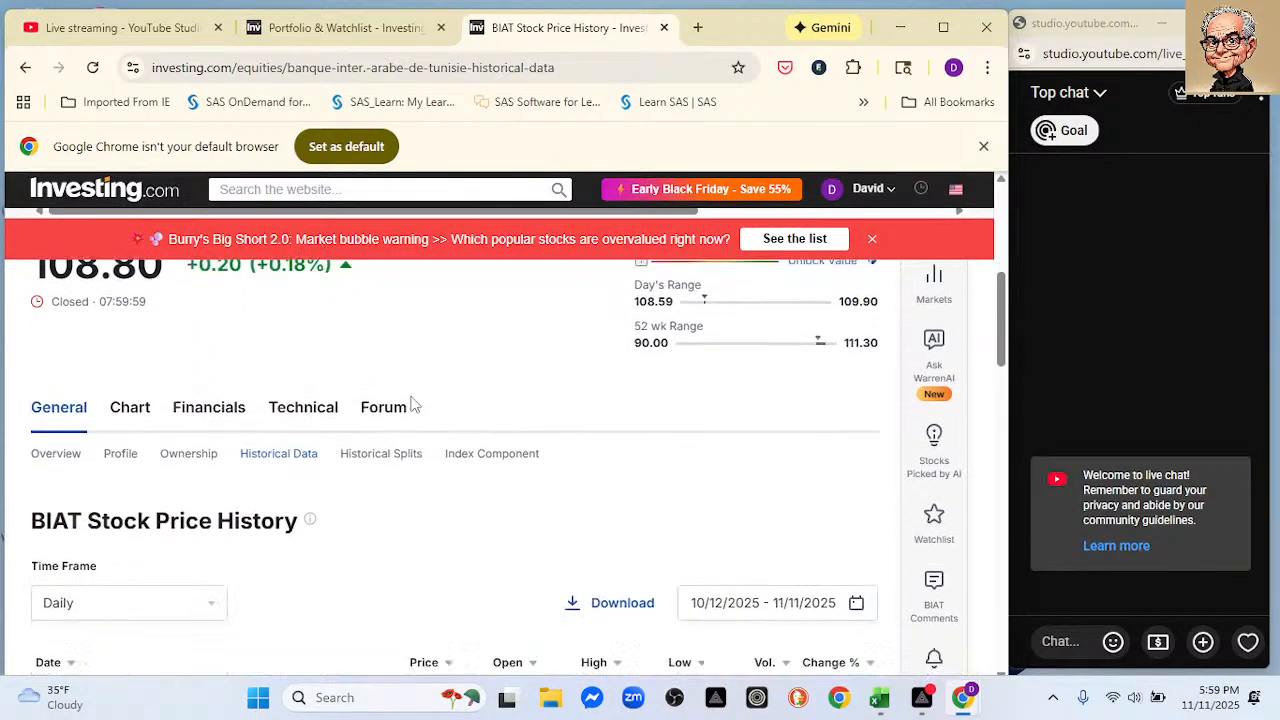
pyautogui.click(716, 556)
pyautogui.scroll(-1, 700, 586)
pyautogui.click(686, 558)
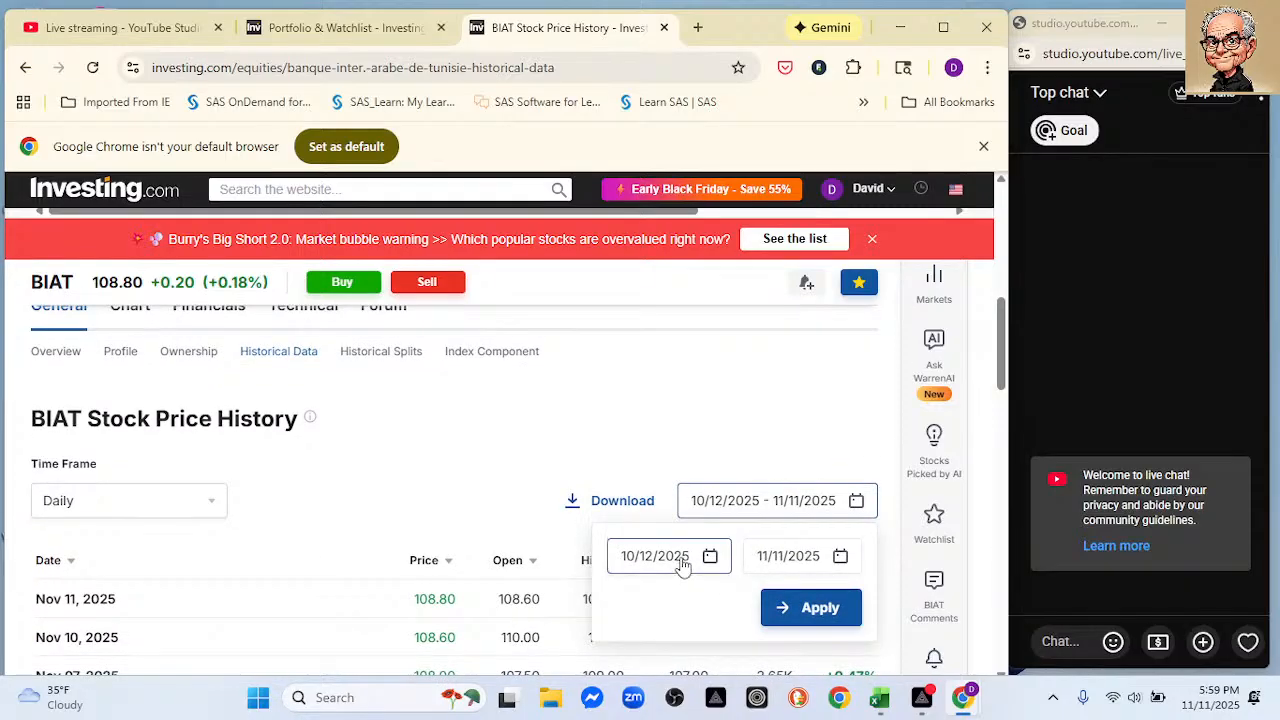
pyautogui.click(758, 298)
pyautogui.click(758, 298)
pyautogui.click(758, 298)
pyautogui.click(758, 298)
pyautogui.click(758, 298)
pyautogui.click(758, 298)
pyautogui.click(758, 298)
pyautogui.click(758, 298)
pyautogui.click(758, 298)
pyautogui.click(758, 298)
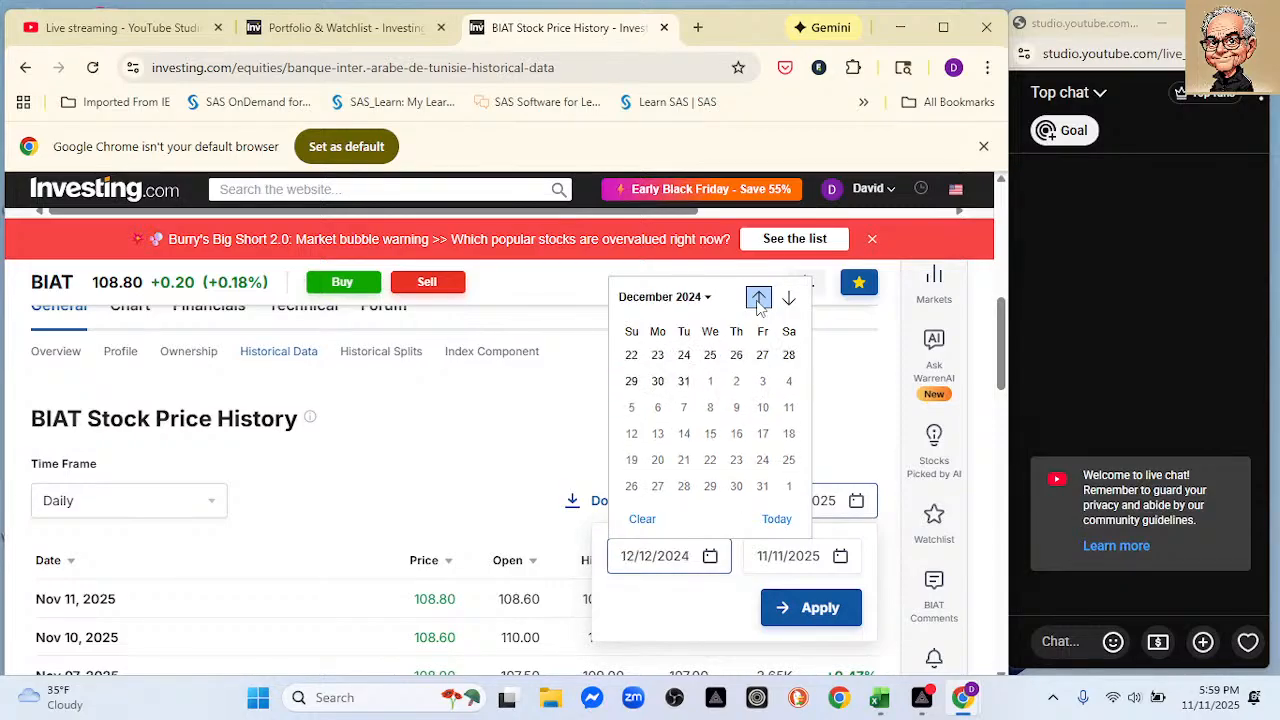
pyautogui.click(789, 298)
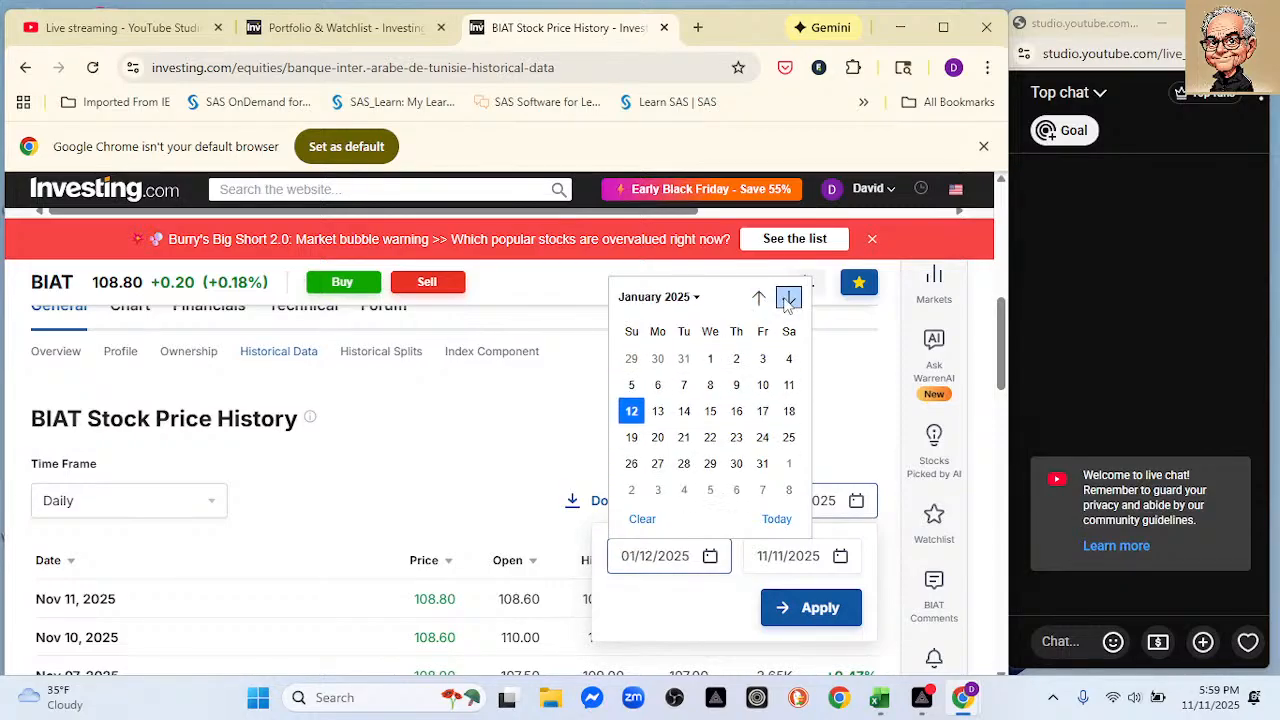
pyautogui.click(710, 358)
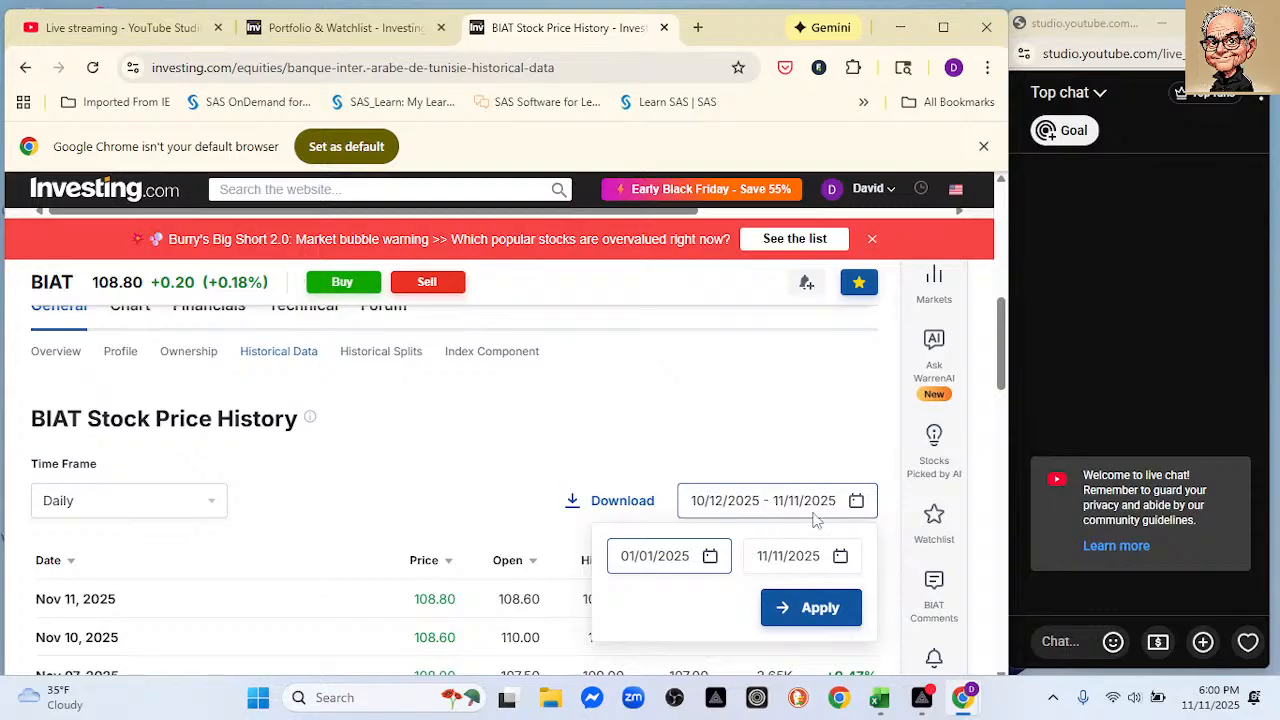
pyautogui.click(820, 609)
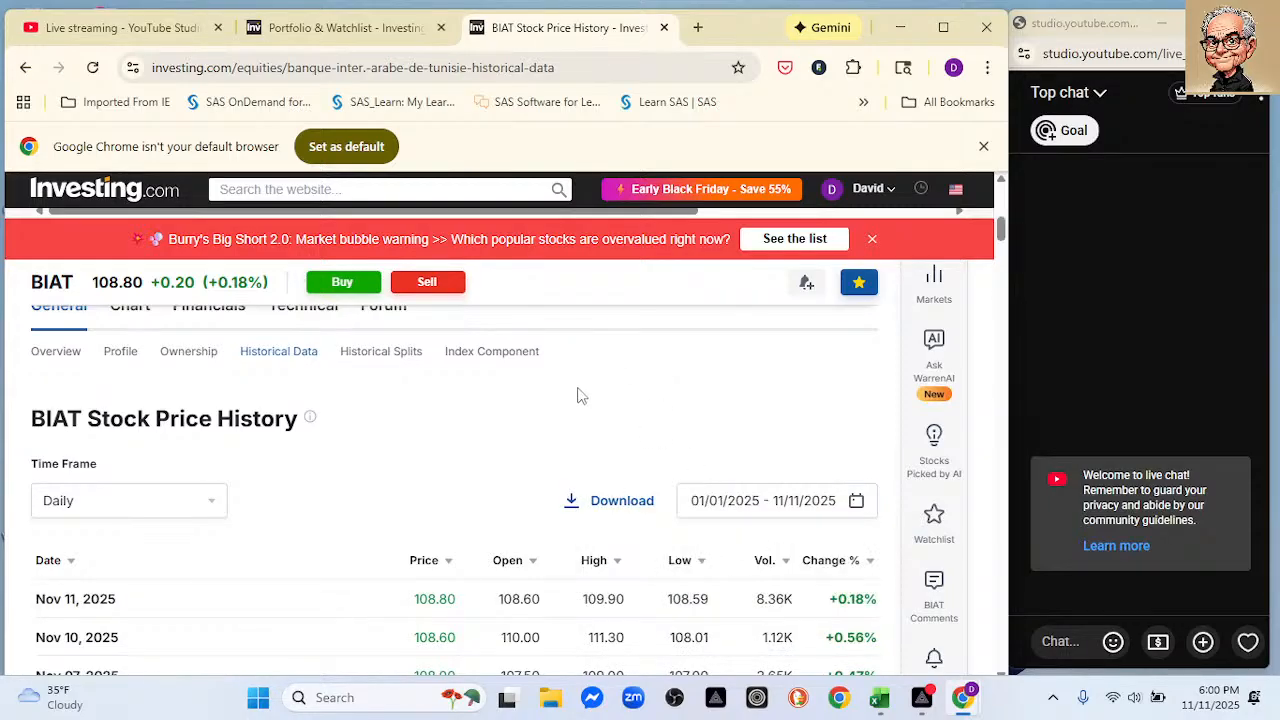
# Sort the BIAT price history from oldest to newest date and download it, leaving the browser minimized.
pyautogui.click(77, 568)
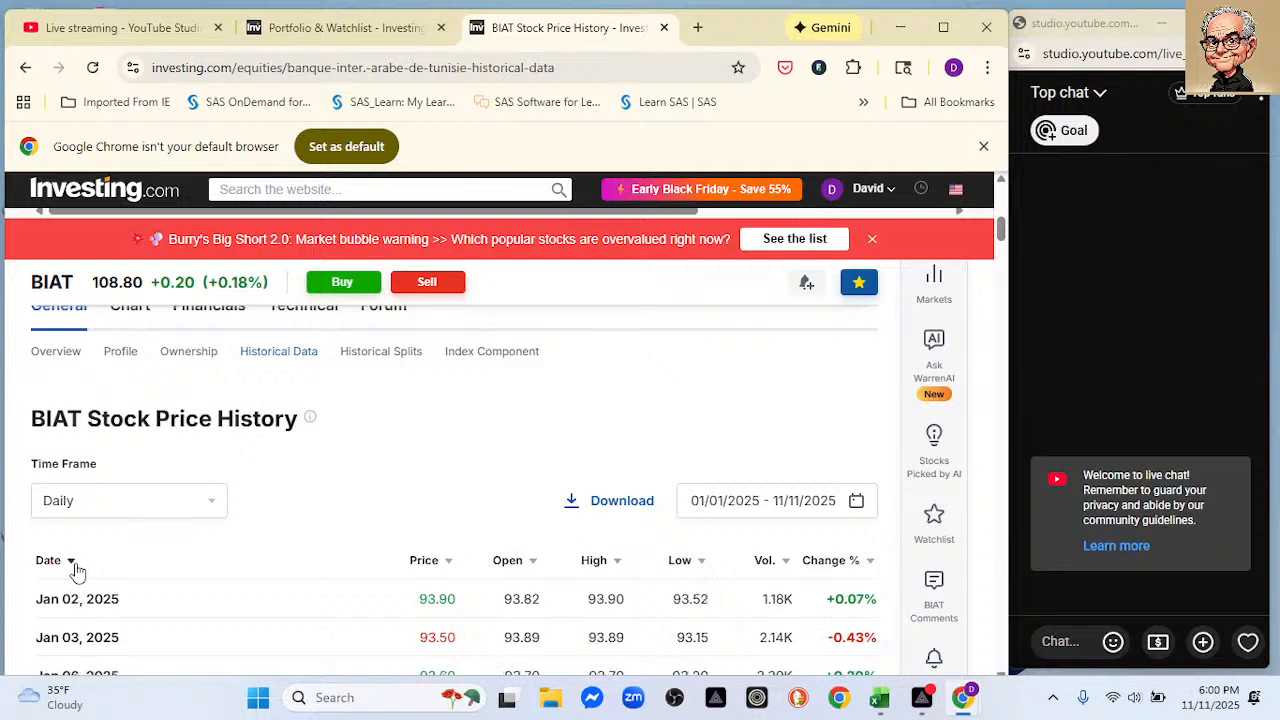
pyautogui.click(594, 505)
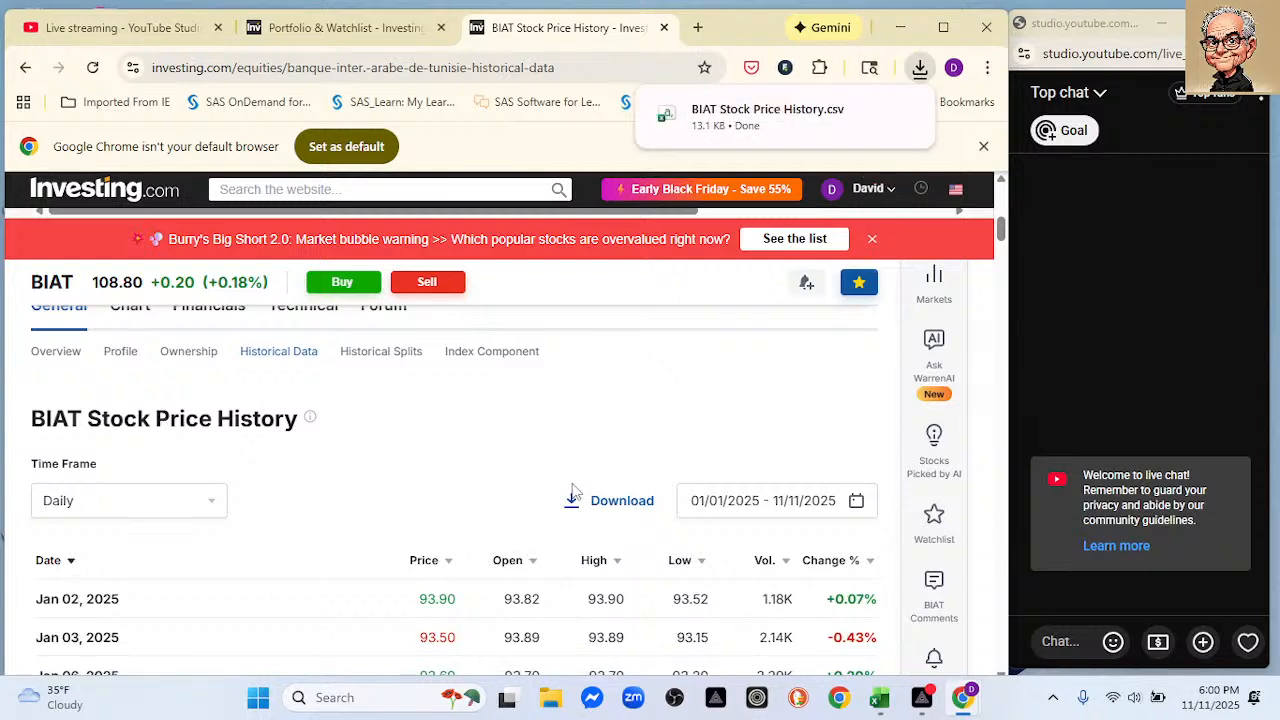
pyautogui.click(901, 28)
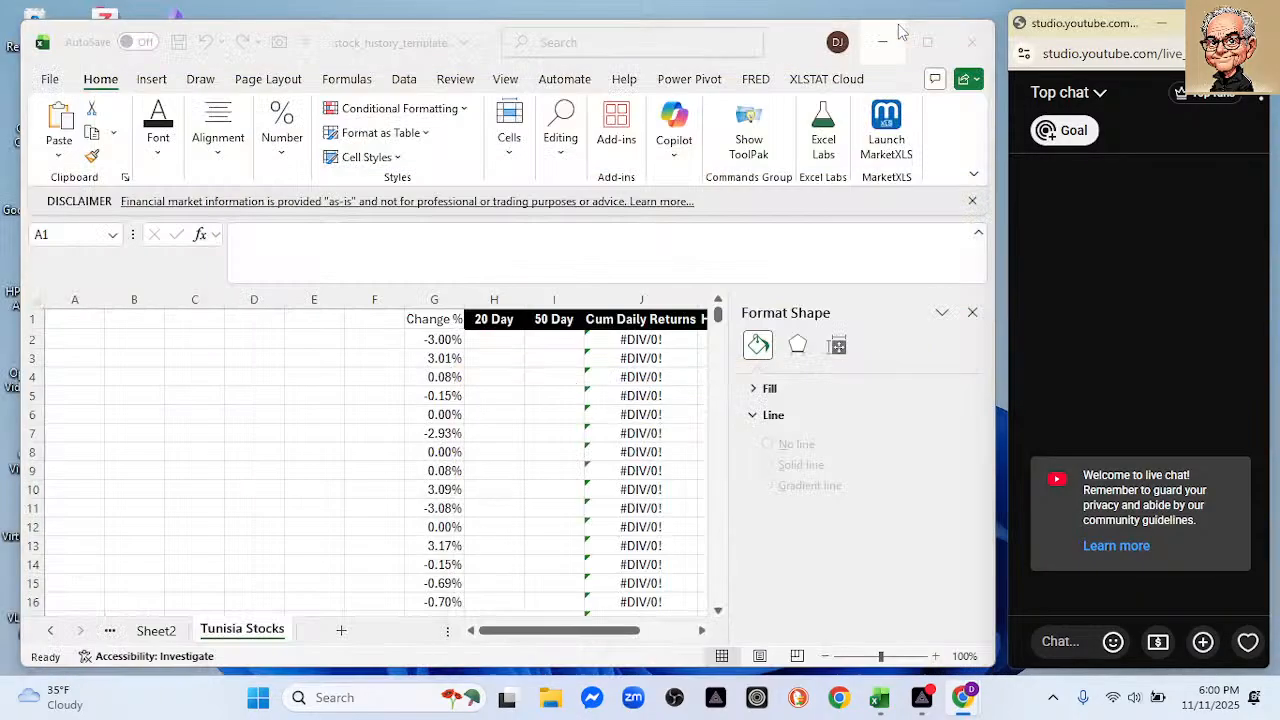
# Switch to File Explorer and open BIAT Stock Price History.csv from the Downloads folder.
pyautogui.click(882, 42)
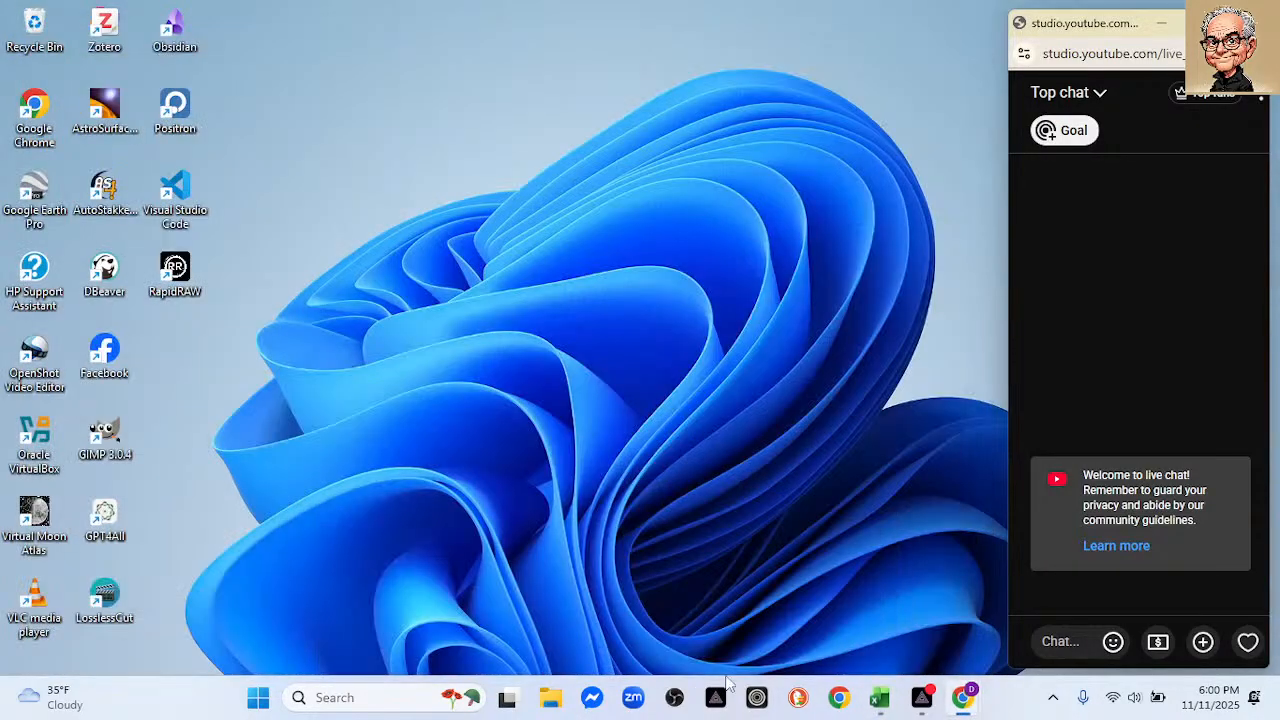
pyautogui.click(550, 697)
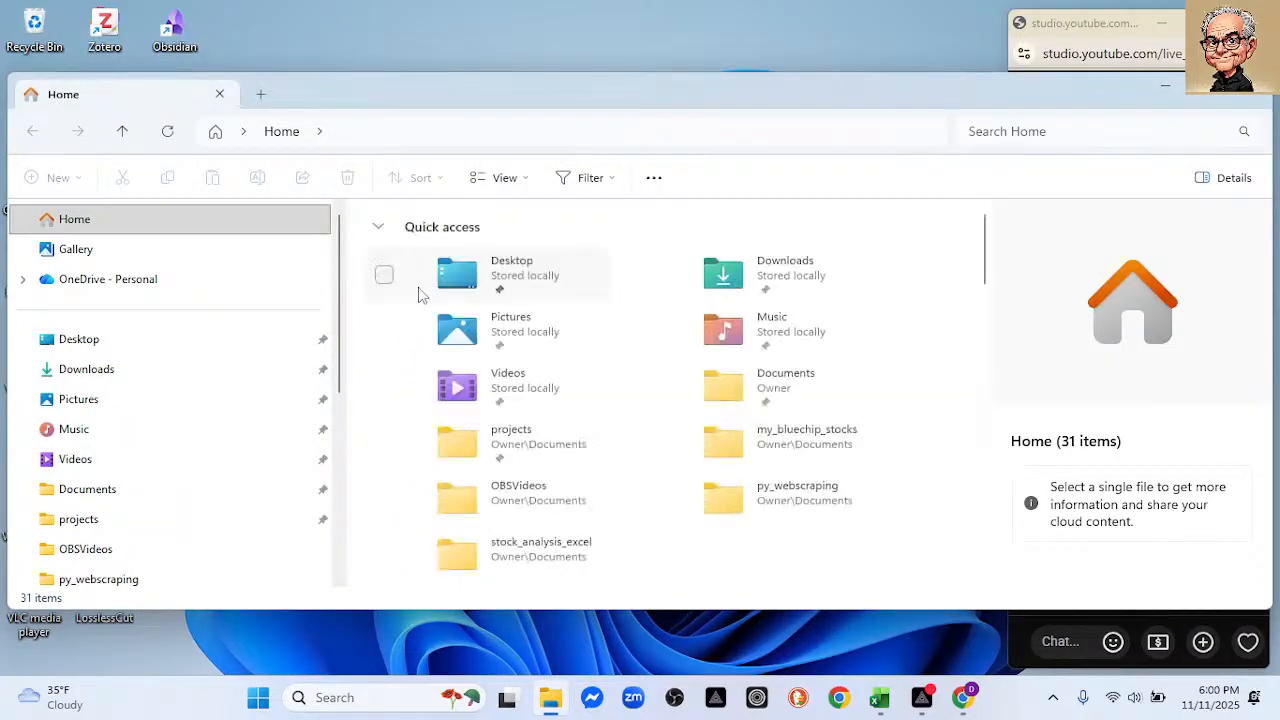
pyautogui.click(118, 378)
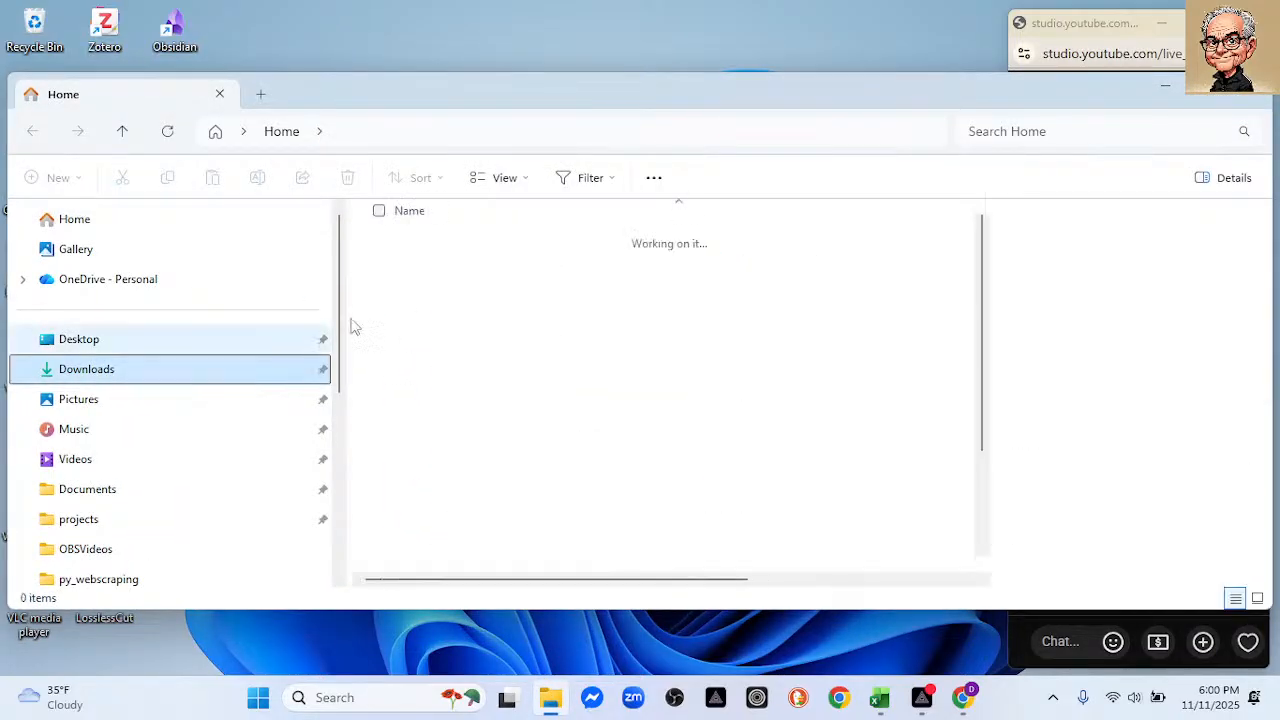
pyautogui.click(420, 272)
pyautogui.doubleClick(425, 268)
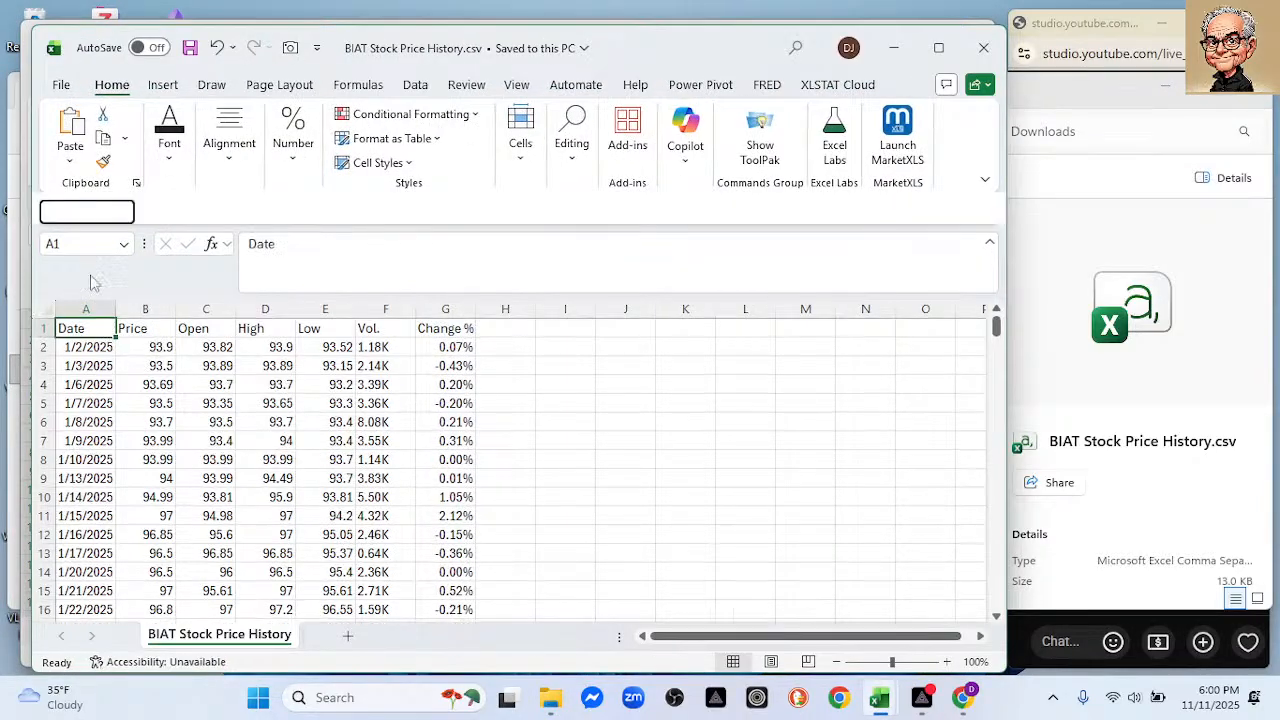
# Copy the full data range A1:G214 of the BIAT CSV and close the file.
pyautogui.moveTo(102, 309); pyautogui.dragTo(470, 365)
pyautogui.click(506, 384)
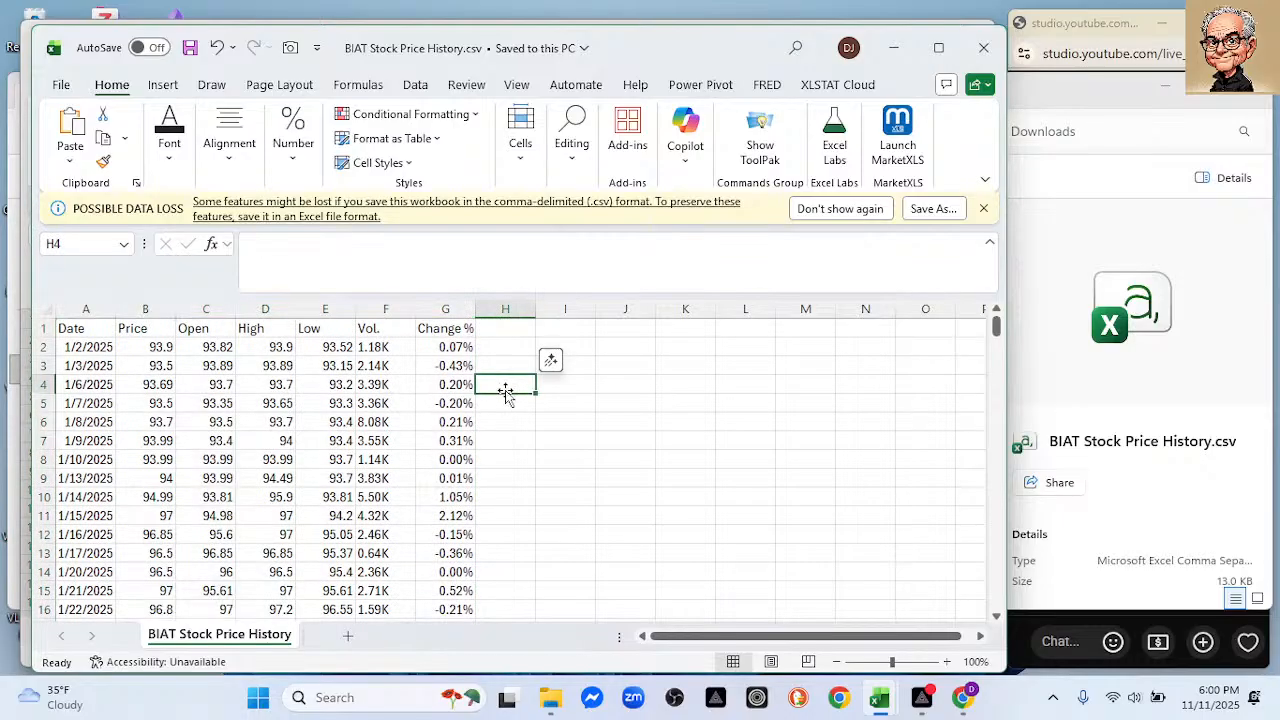
pyautogui.click(92, 331)
pyautogui.hotkey('ctrl', 'shift', 'Right')
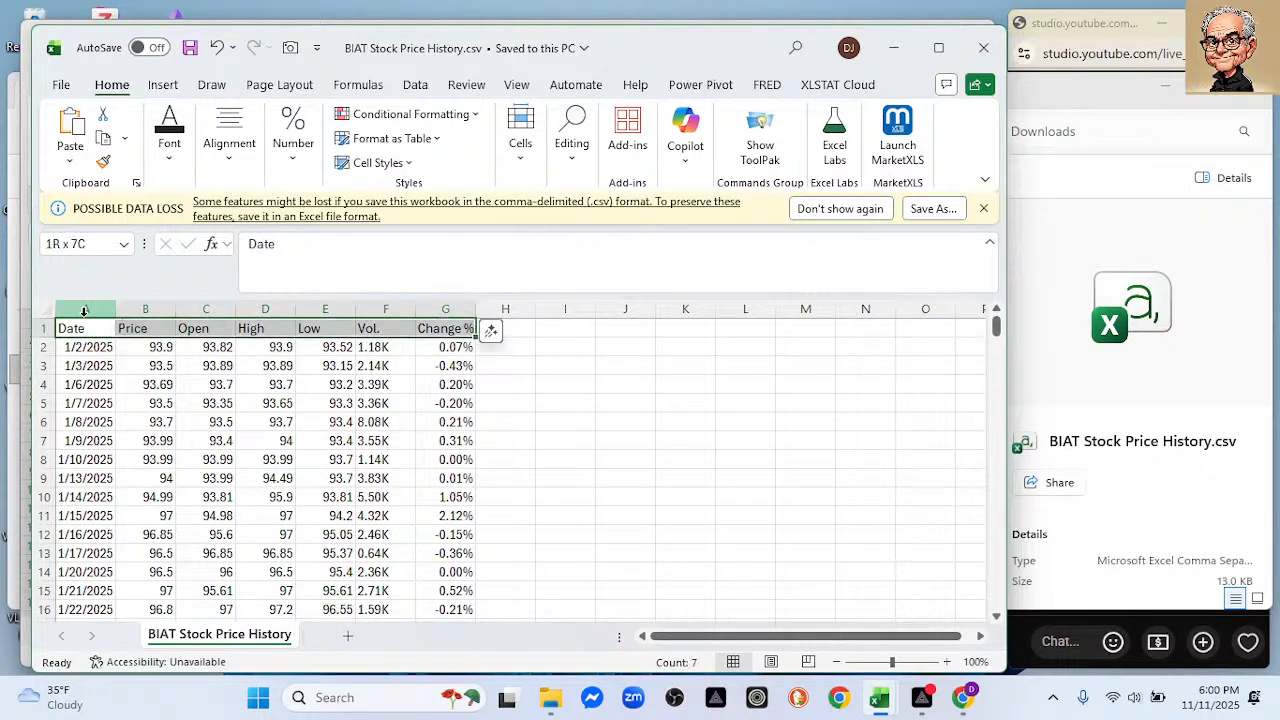
pyautogui.hotkey('ctrl', 'shift', 'Down')
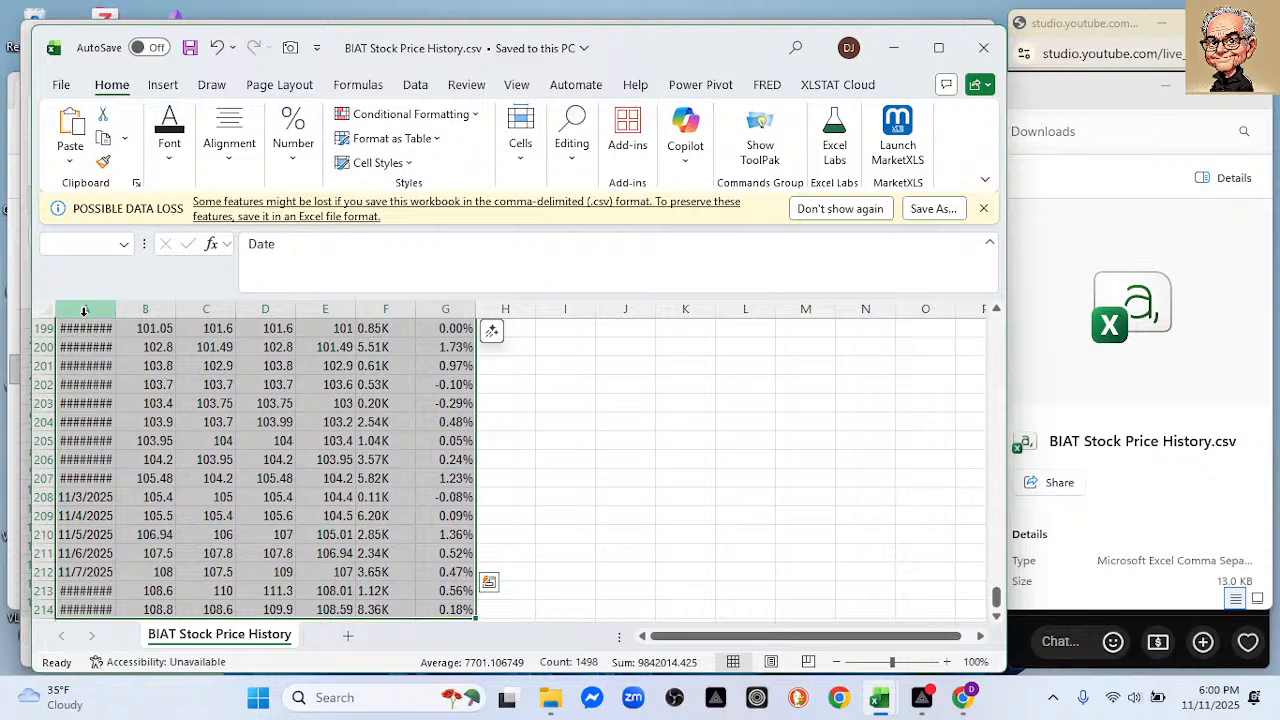
pyautogui.hotkey('ctrl', 'c')
pyautogui.click(985, 51)
pyautogui.click(640, 408)
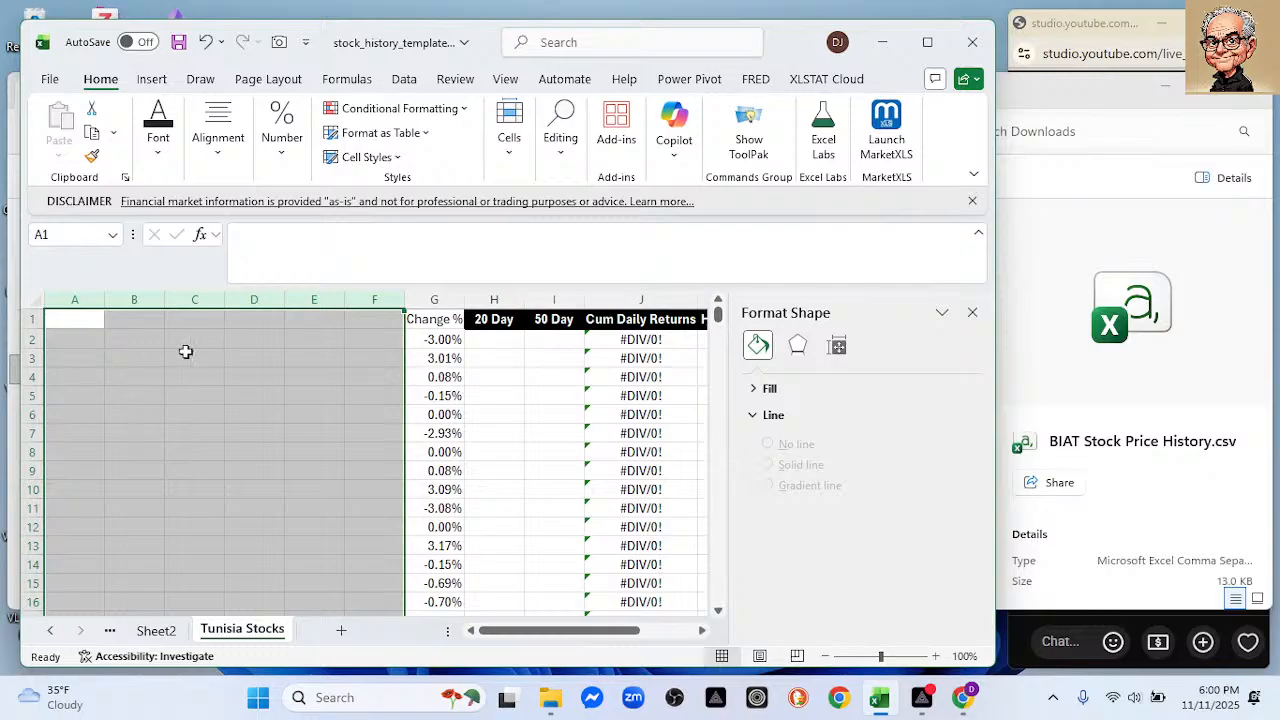
# Make A1 the active cell on the Tunisia Stocks sheet and reopen BIAT Stock Price History.csv from Downloads.
pyautogui.click(74, 324)
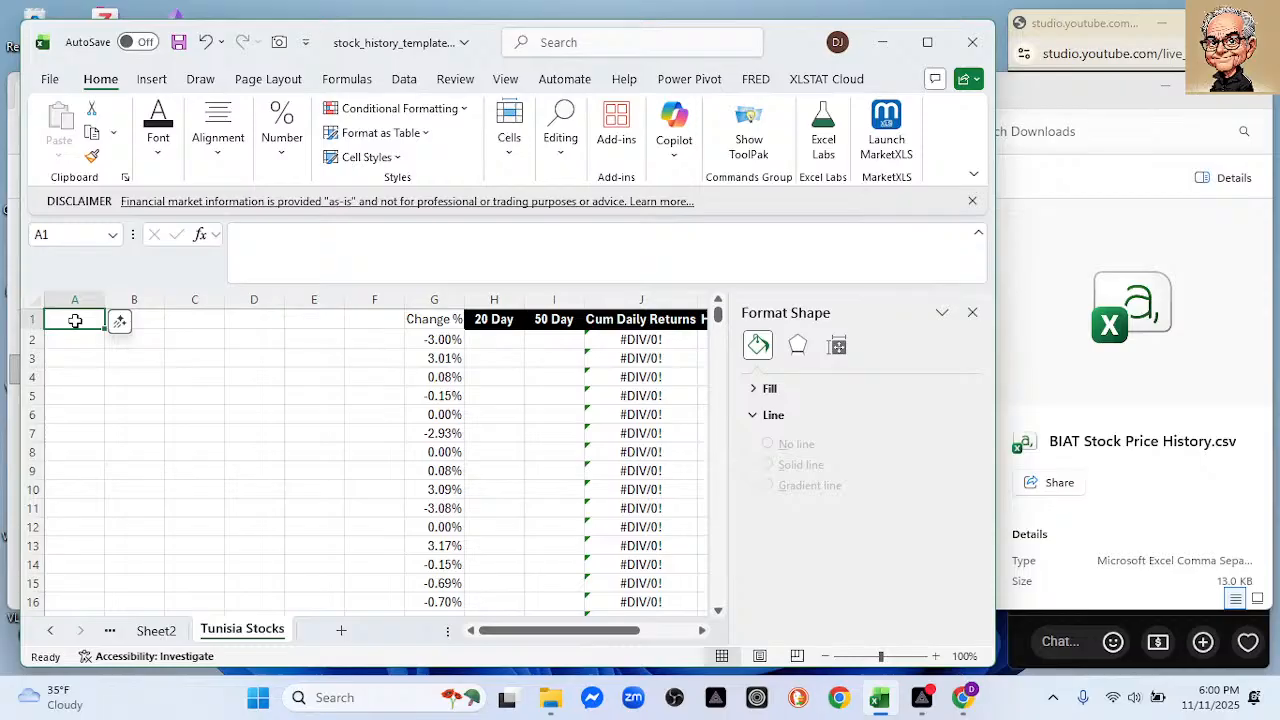
pyautogui.click(550, 697)
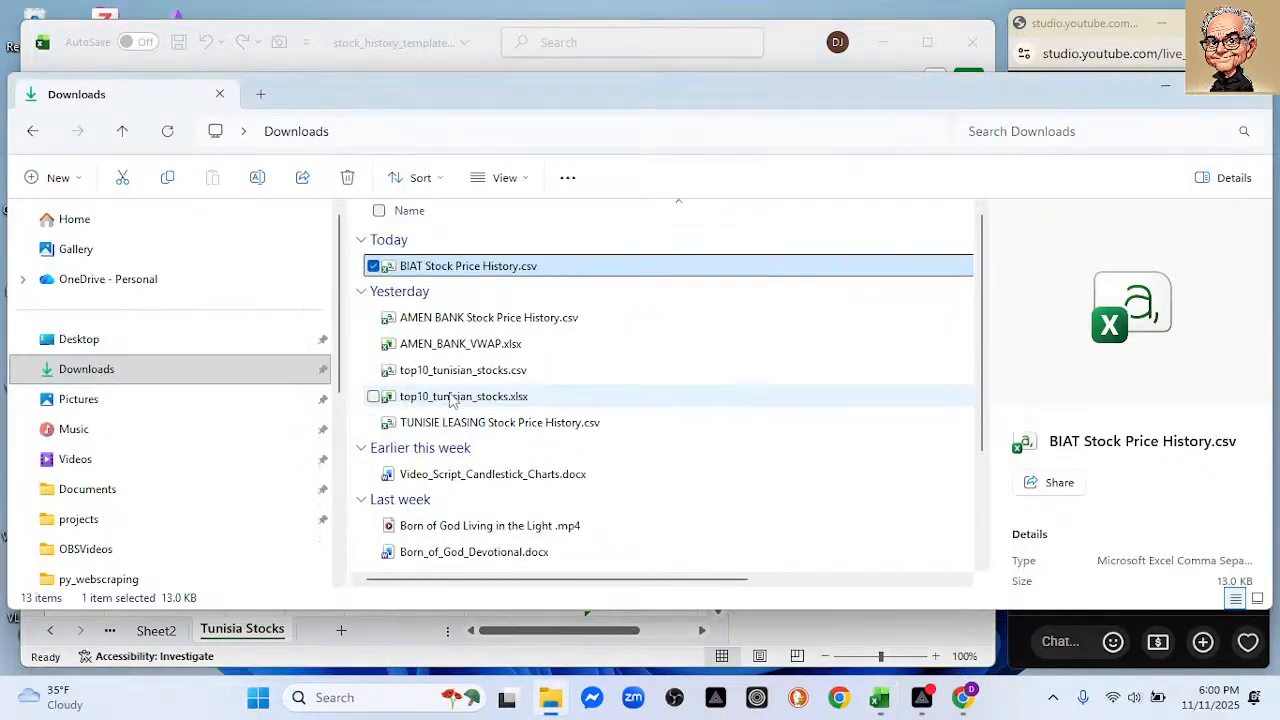
pyautogui.doubleClick(403, 267)
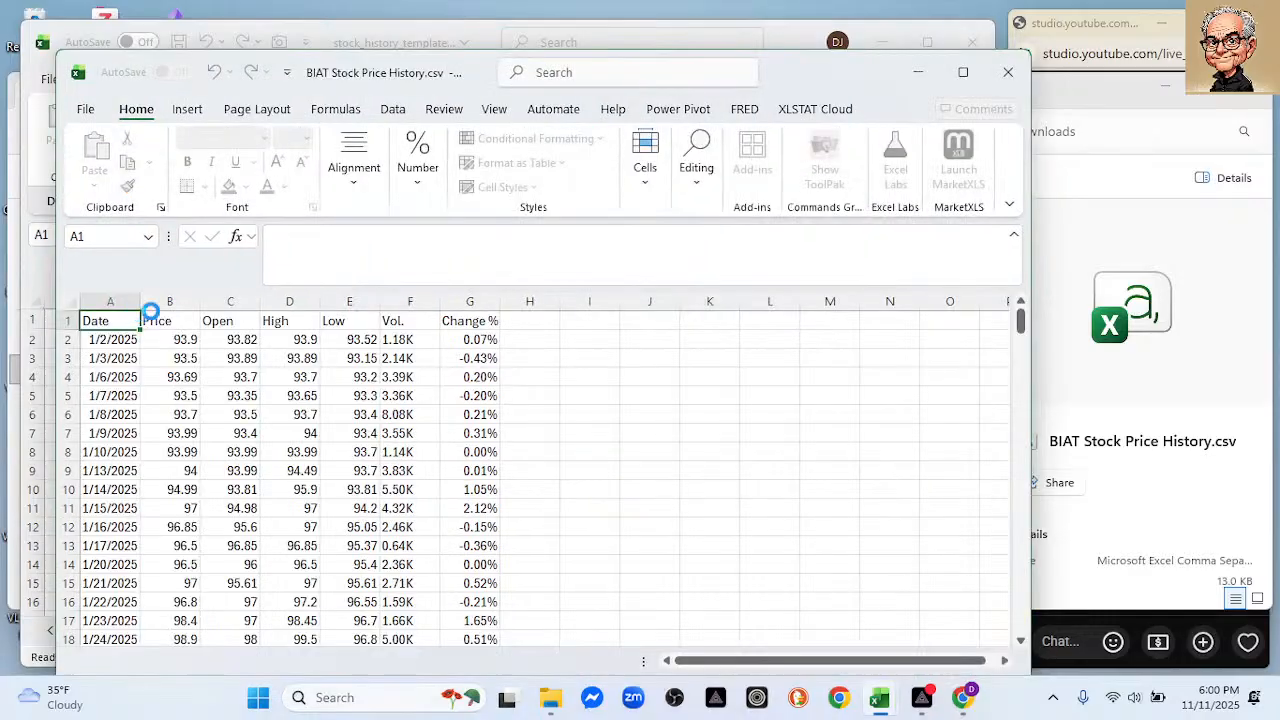
# Copy cells A1 to G214 in the reopened CSV and close it without keeping the clipboard contents.
pyautogui.hotkey('ctrl', 'shift', 'Right')
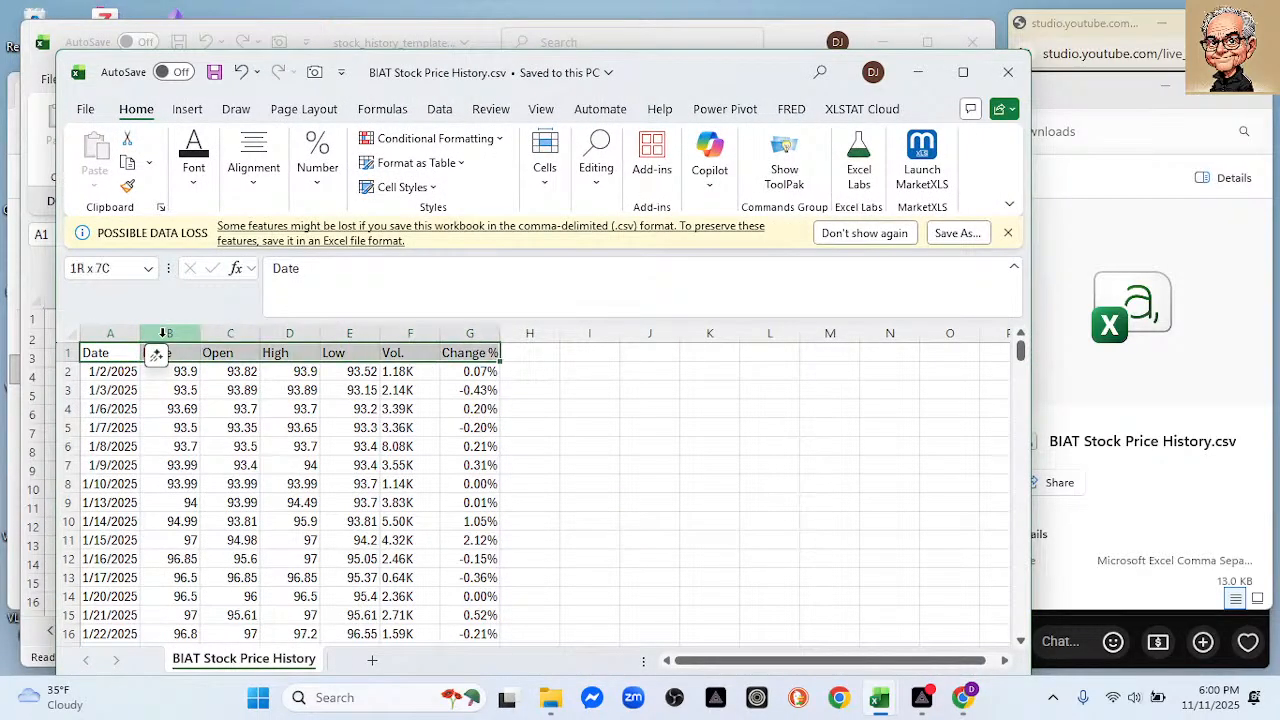
pyautogui.hotkey('ctrl', 'shift', 'Down')
pyautogui.hotkey('ctrl', 'q')
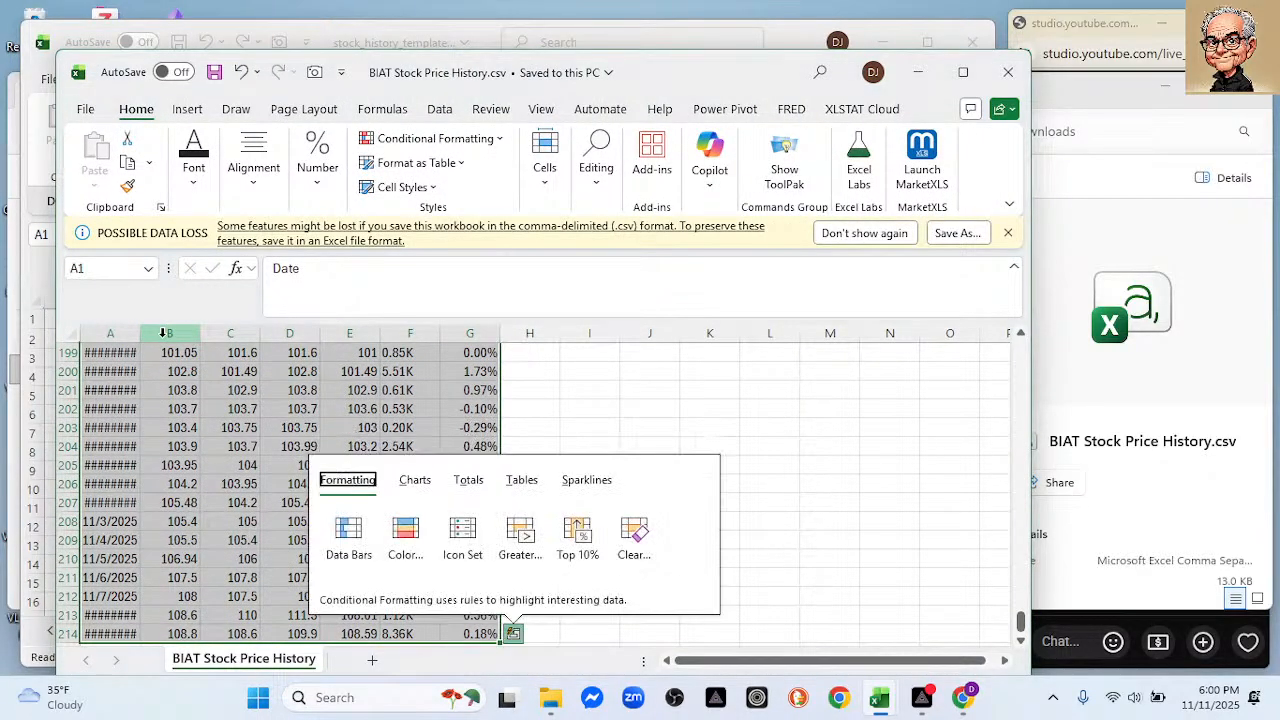
pyautogui.press('Escape')
pyautogui.hotkey('ctrl', 'c')
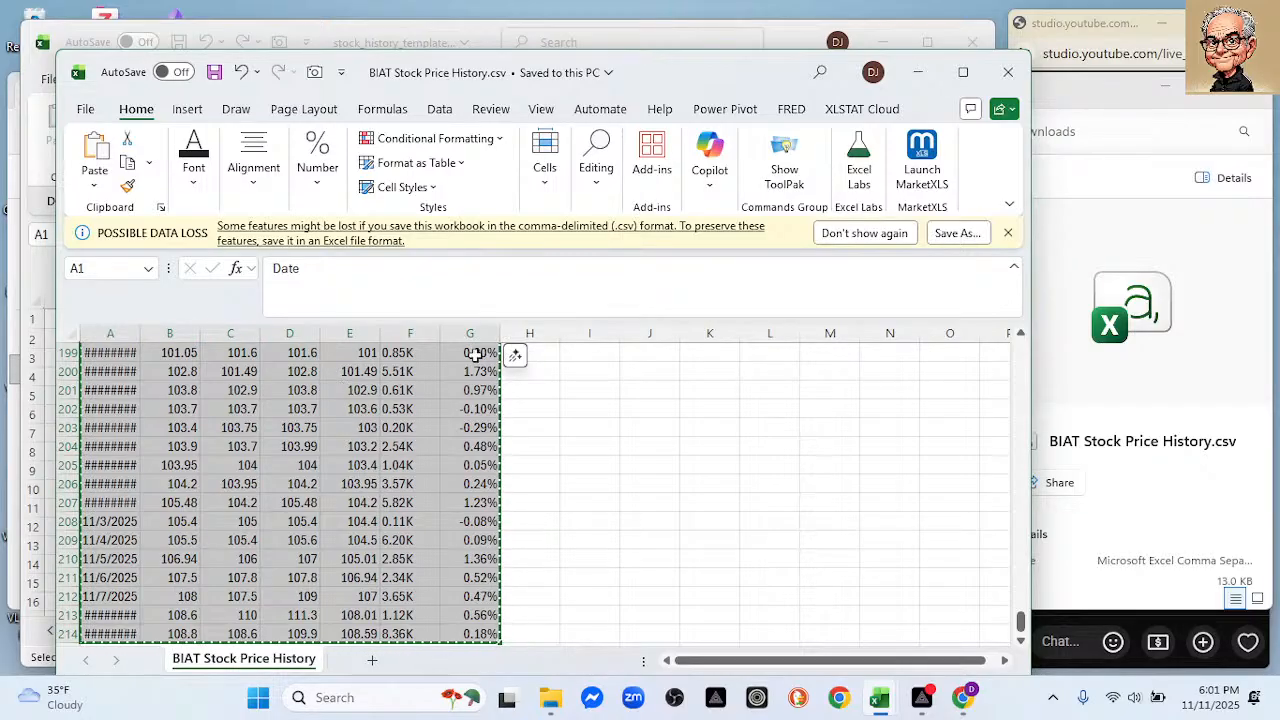
pyautogui.click(1008, 72)
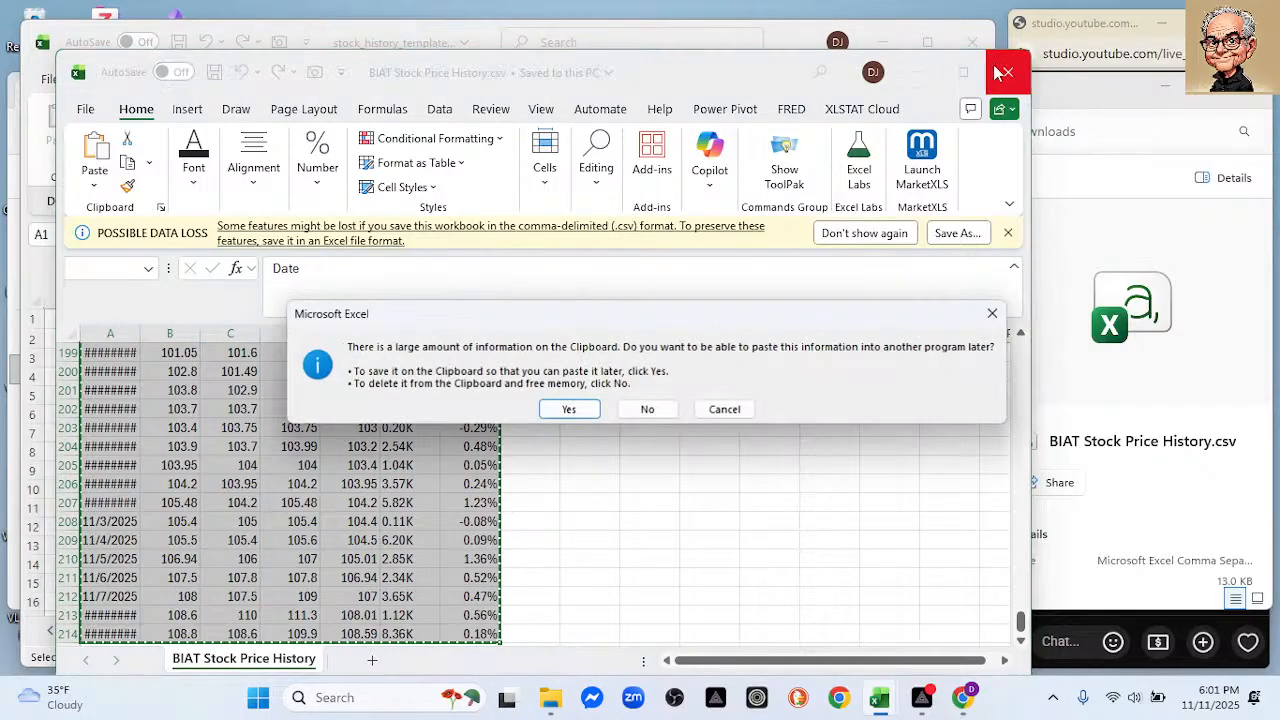
pyautogui.click(649, 409)
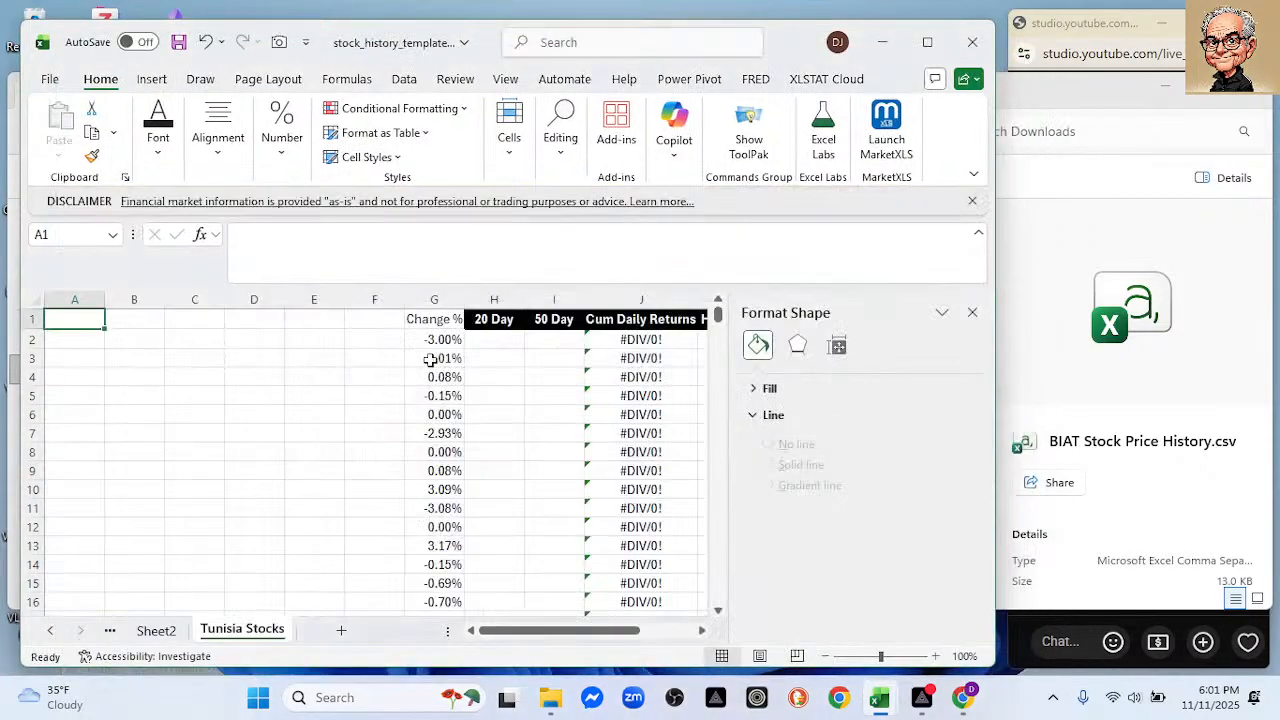
# Try to paste the copied BIAT data at cell A1 of the Tunisia Stocks sheet.
pyautogui.rightClick(80, 316)
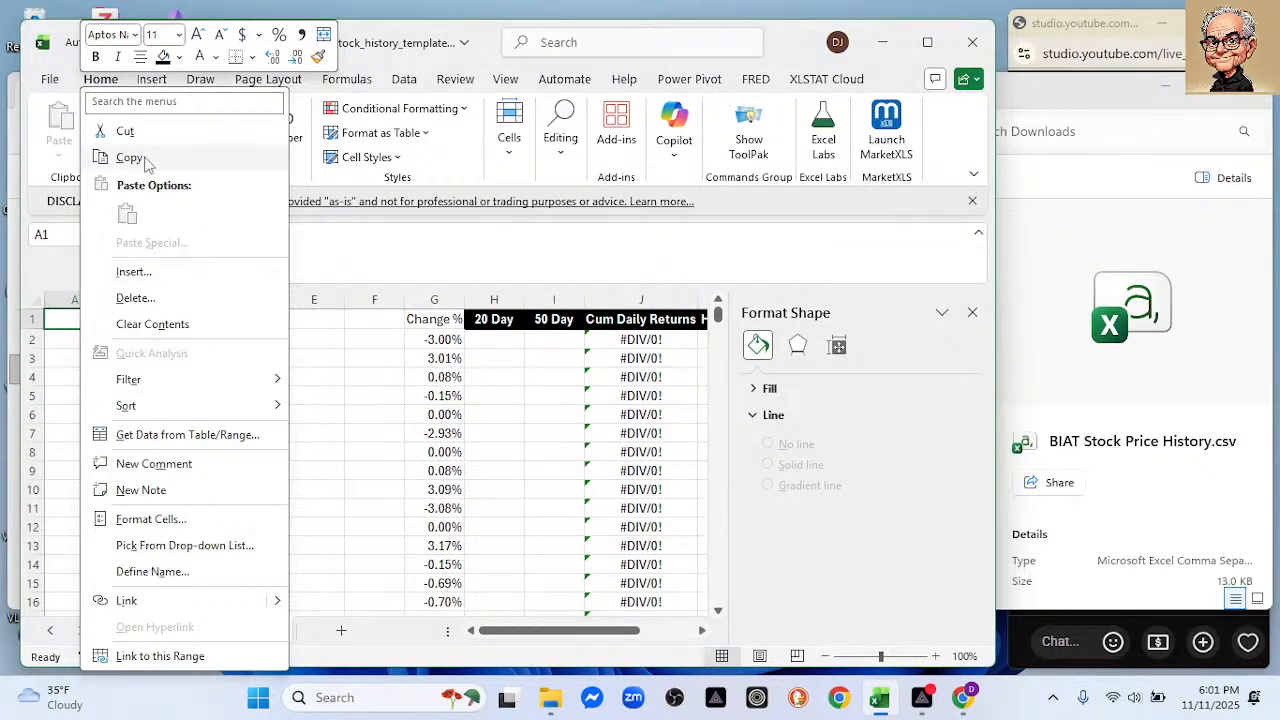
pyautogui.click(337, 401)
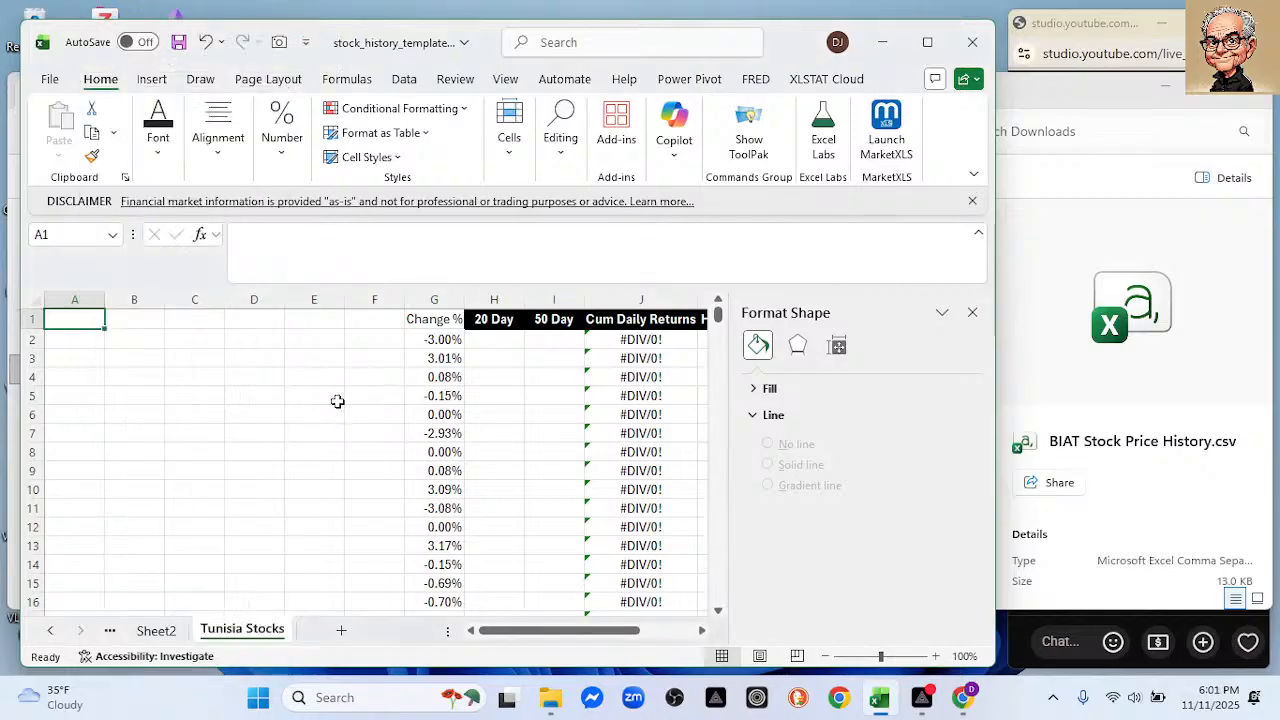
pyautogui.click(294, 384)
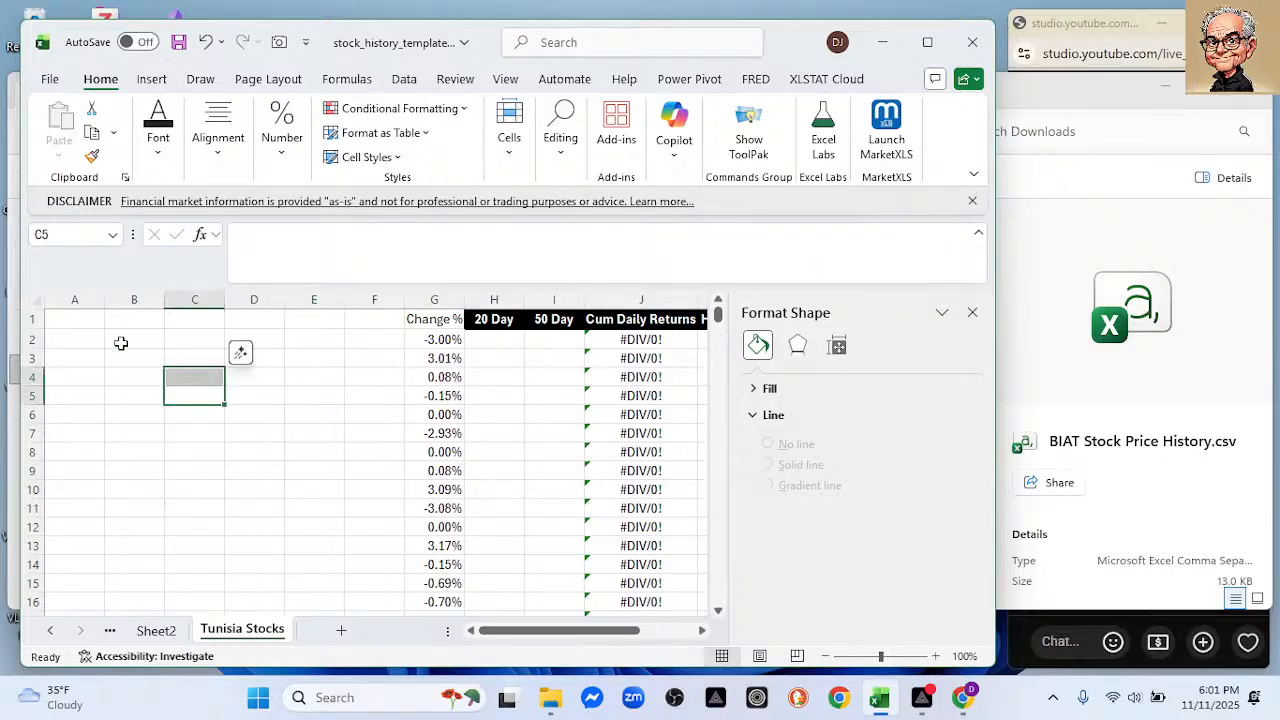
pyautogui.moveTo(120, 340); pyautogui.dragTo(95, 337)
pyautogui.click(200, 234)
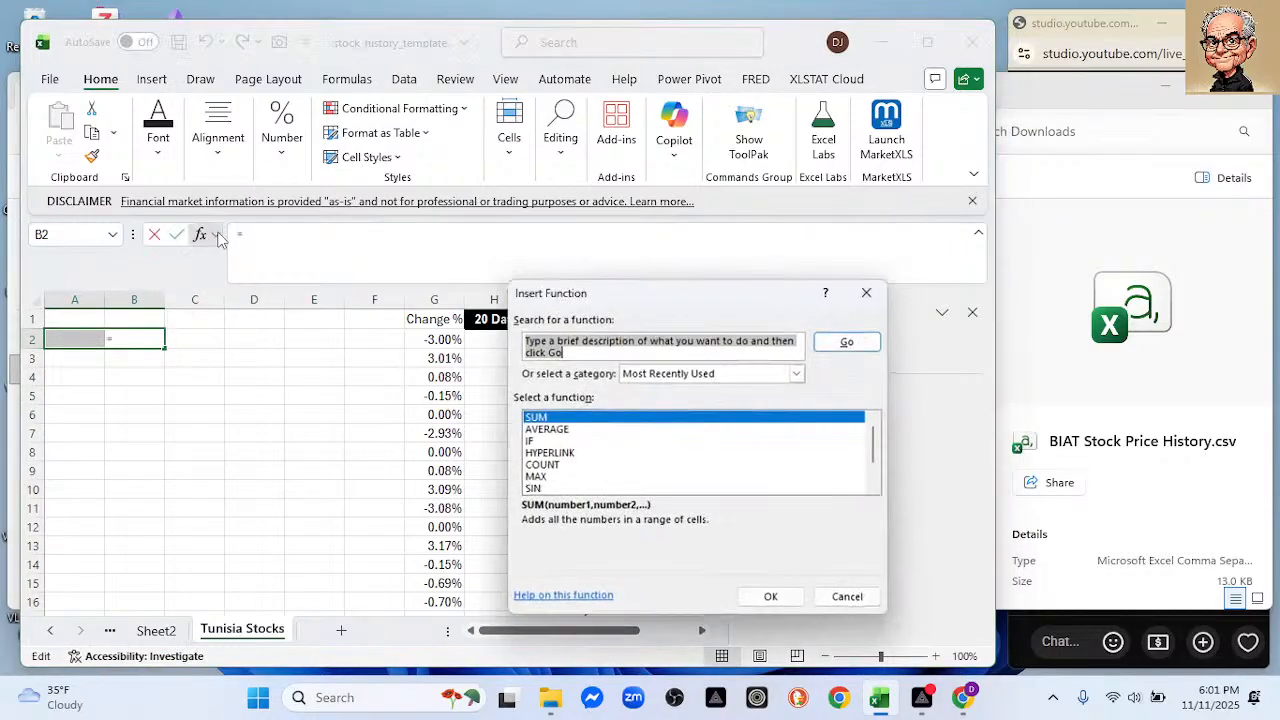
pyautogui.click(846, 602)
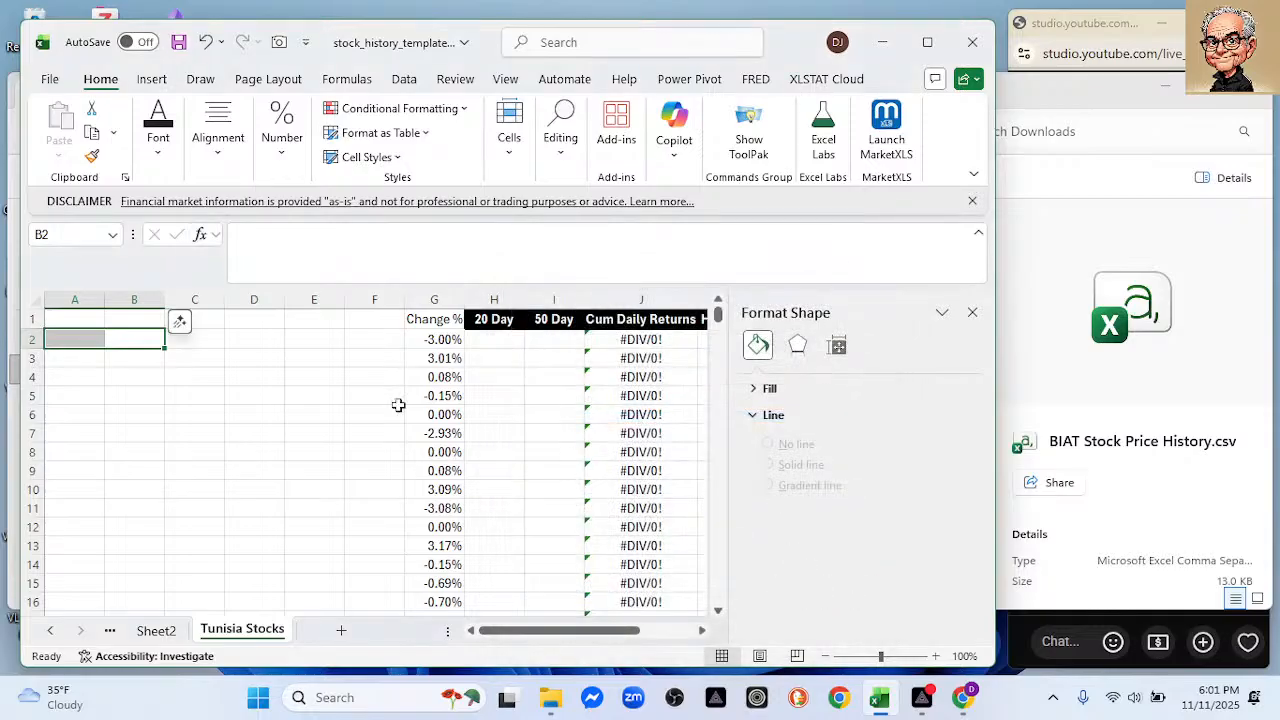
pyautogui.click(128, 332)
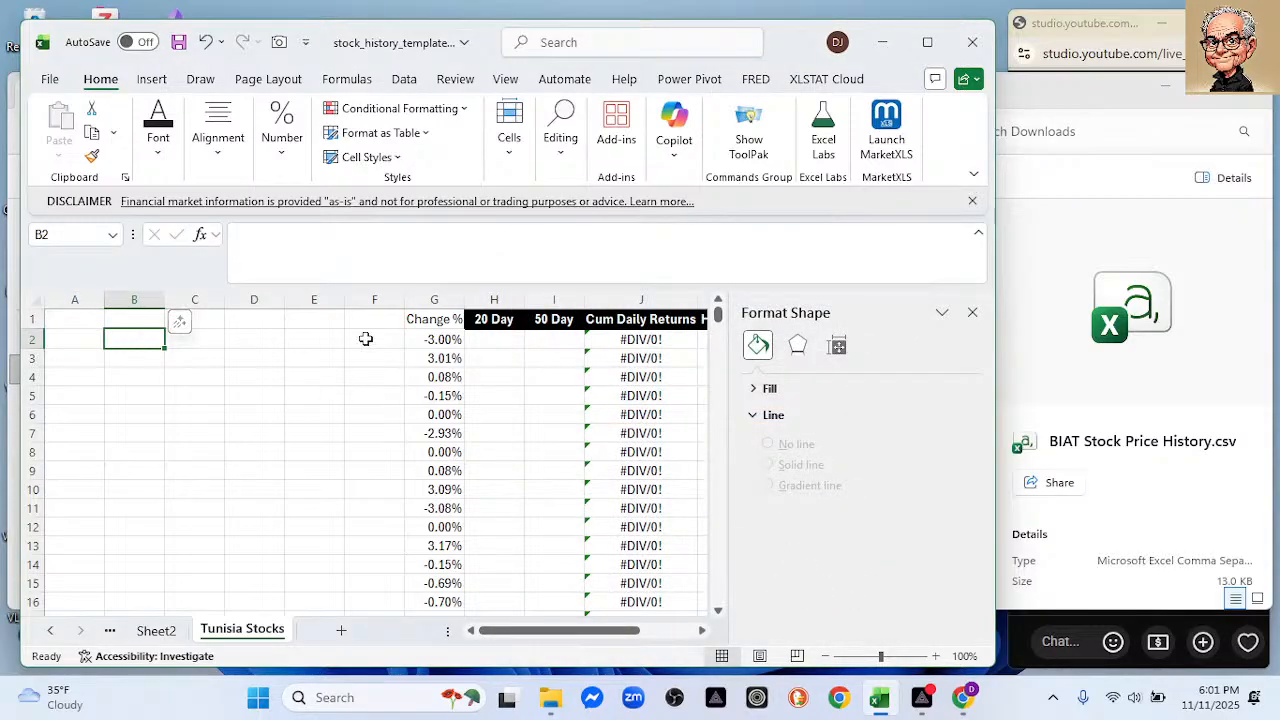
# Check how far the remaining Change % column and the formula columns extend on the Tunisia Stocks sheet.
pyautogui.scroll(-5, 350, 395)
pyautogui.scroll(-20, 360, 410)
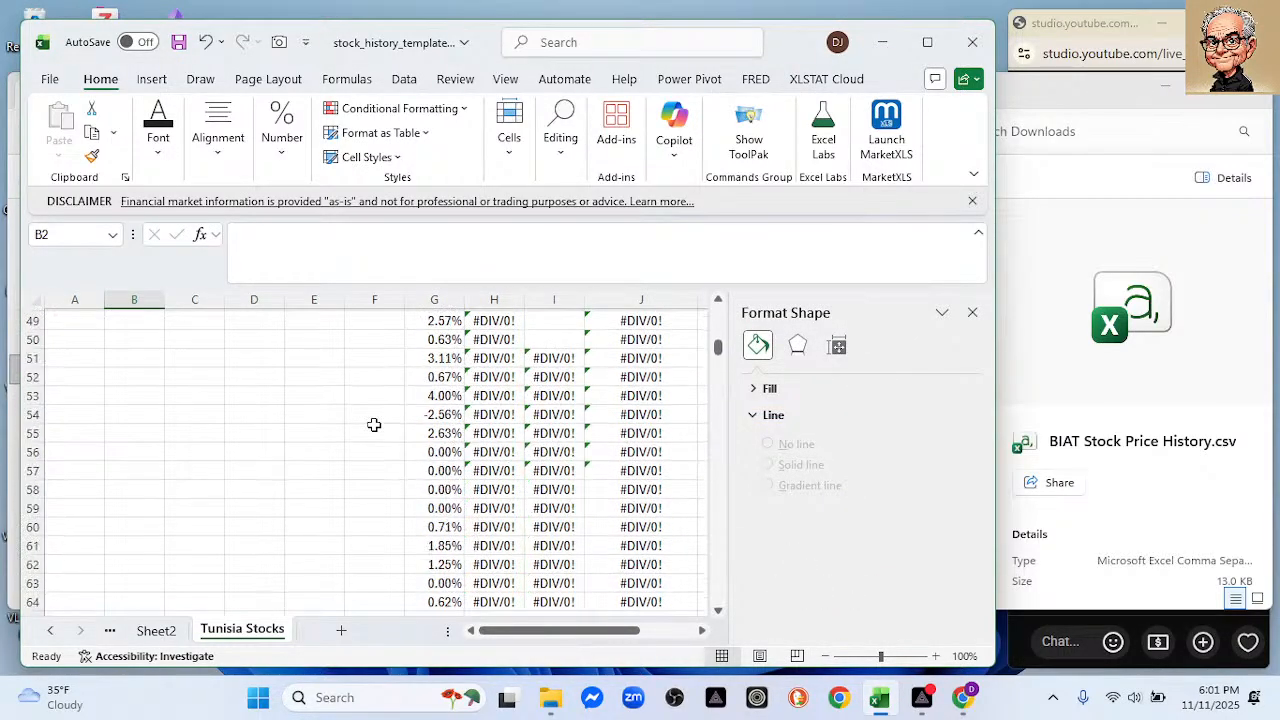
pyautogui.moveTo(718, 370); pyautogui.dragTo(718, 595)
pyautogui.moveTo(720, 627); pyautogui.dragTo(705, 272)
pyautogui.click(422, 342)
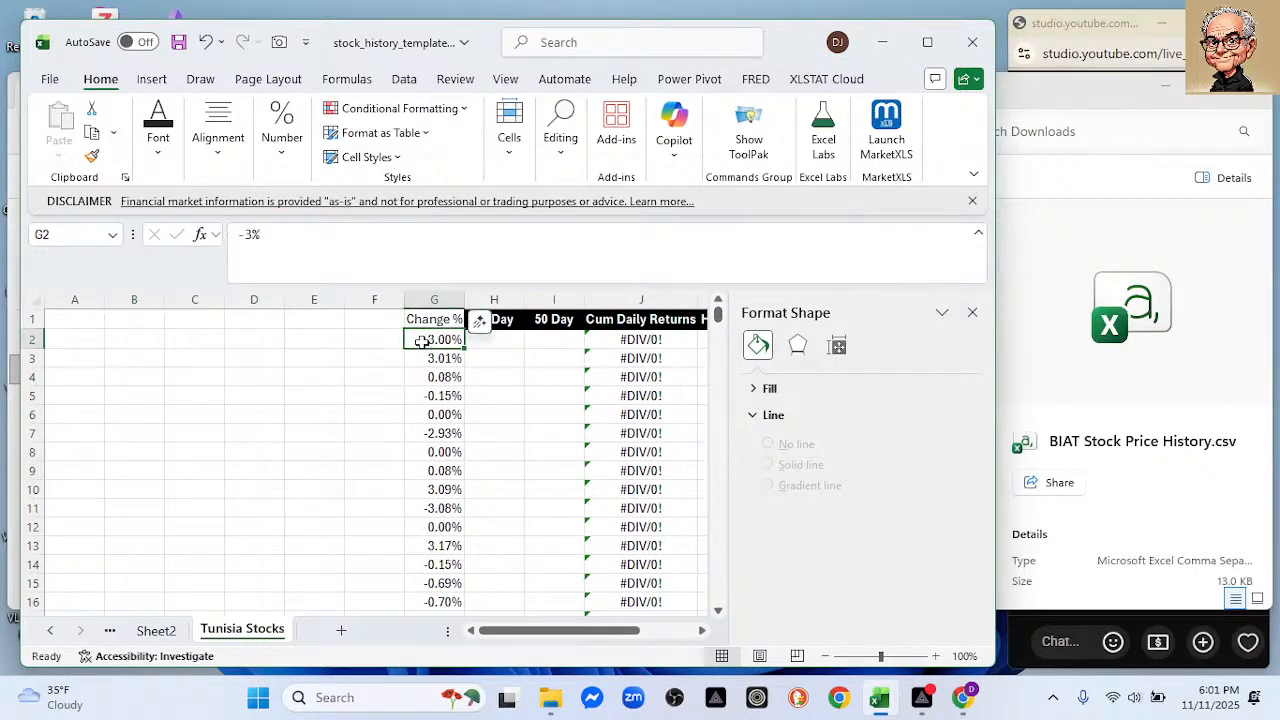
pyautogui.click(424, 356)
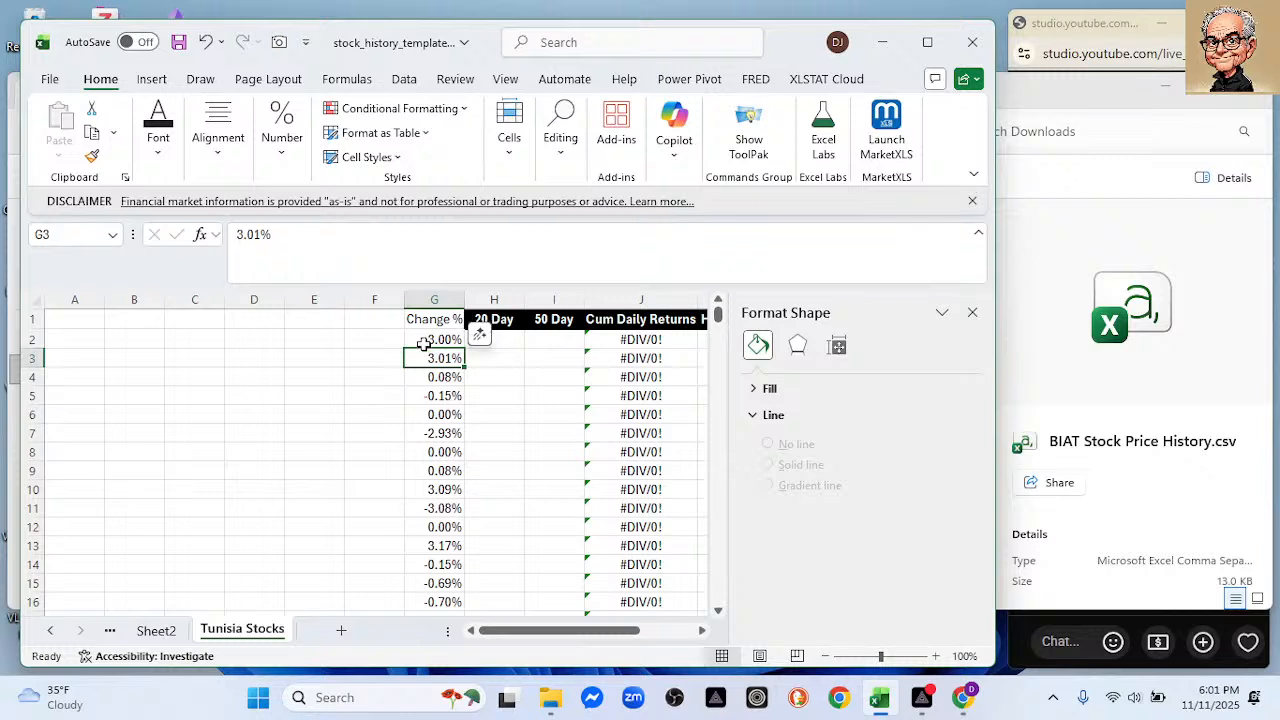
# Clear the leftover contents of the Change % column G on the Tunisia Stocks sheet.
pyautogui.click(432, 298)
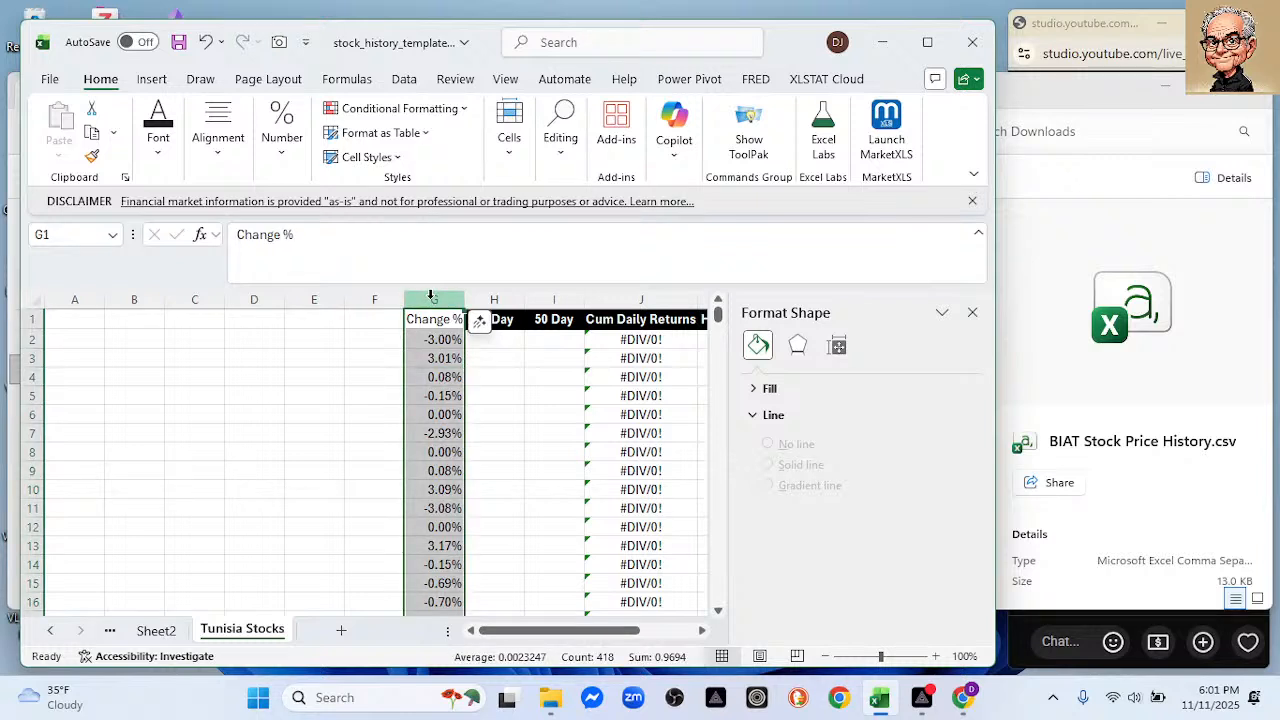
pyautogui.press('Delete')
pyautogui.click(326, 375)
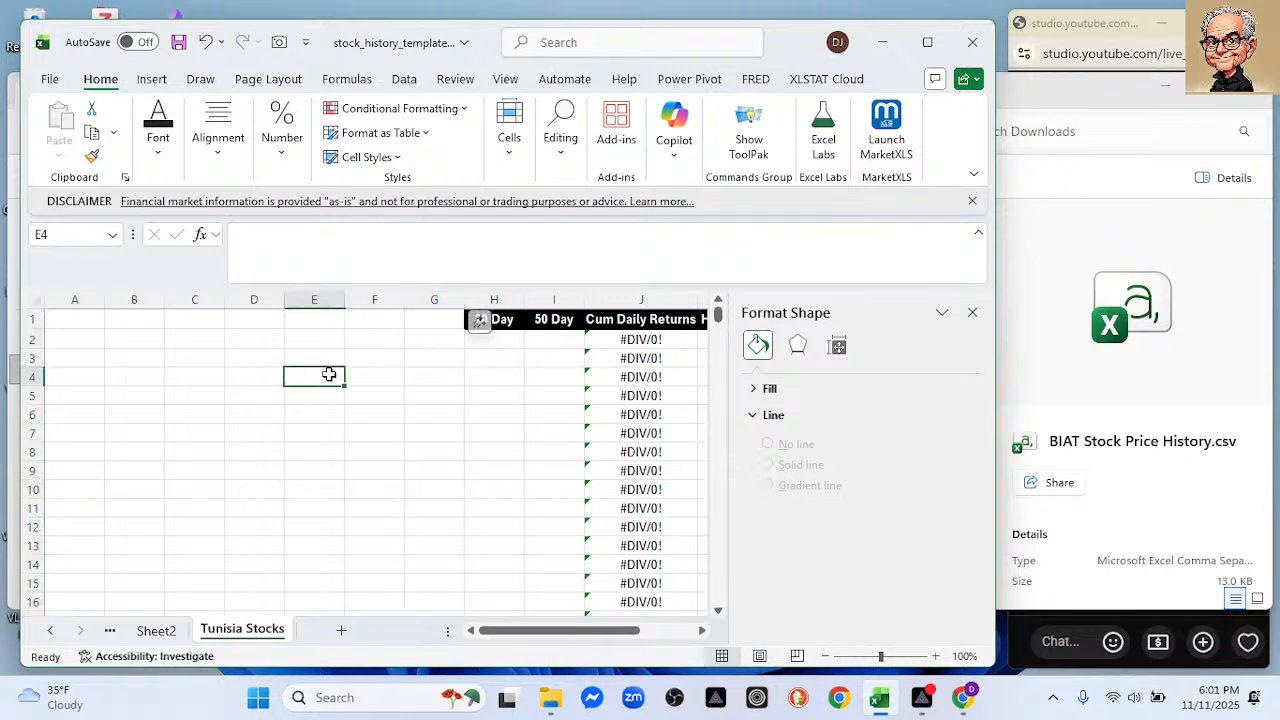
# Copy cells A1 to G214 from BIAT Stock Price History.csv in Downloads and minimize that workbook without closing it.
pyautogui.click(550, 697)
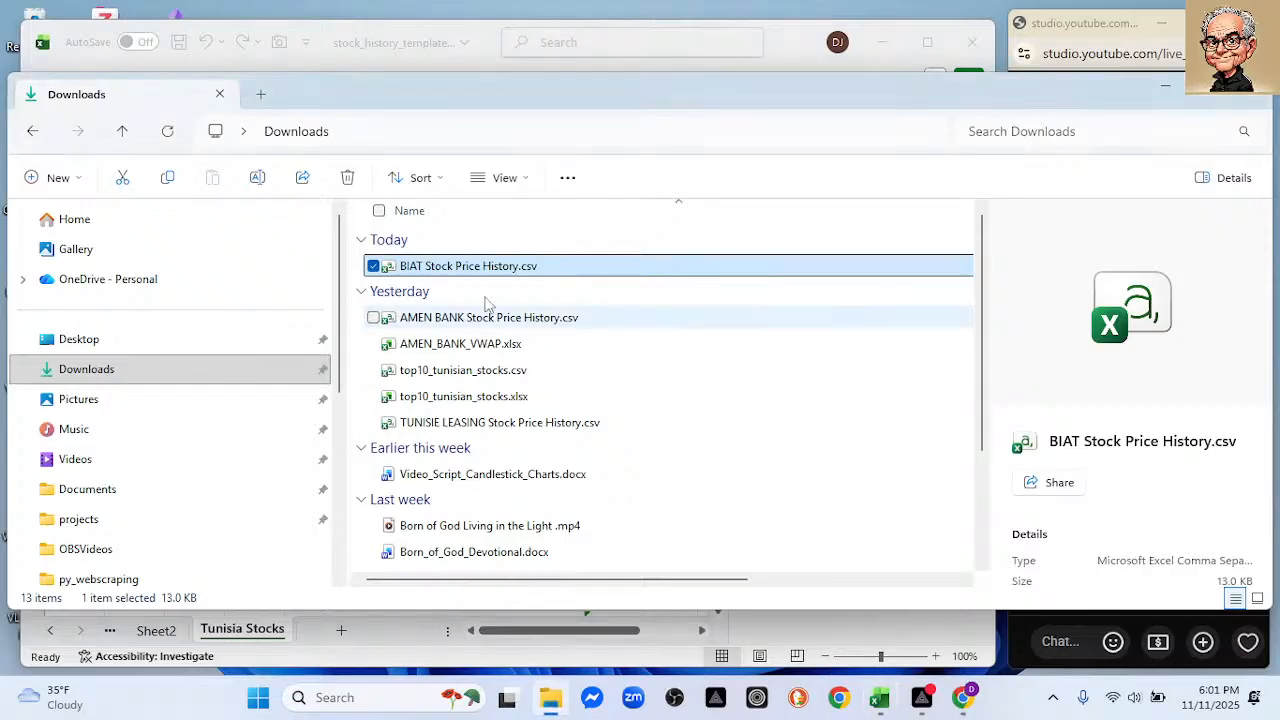
pyautogui.doubleClick(462, 268)
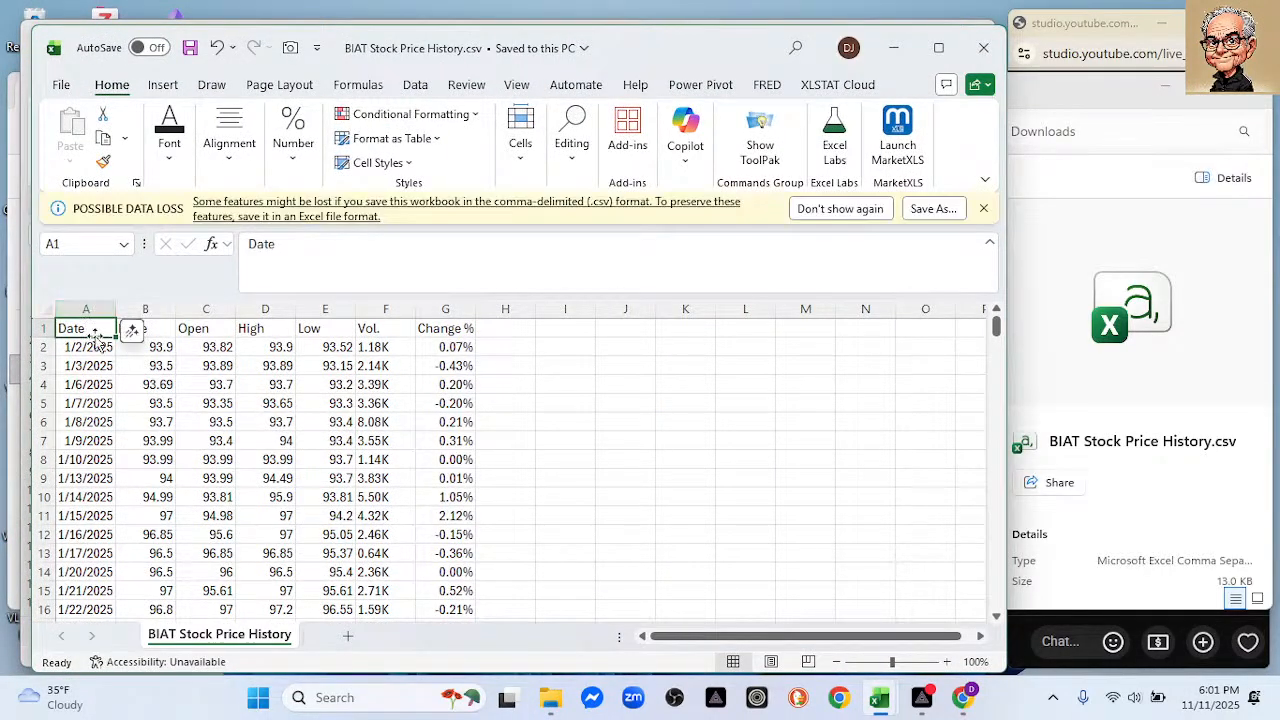
pyautogui.moveTo(98, 327)
pyautogui.mouseDown()
pyautogui.moveTo(366, 325)
pyautogui.moveTo(419, 361)
pyautogui.mouseUp()
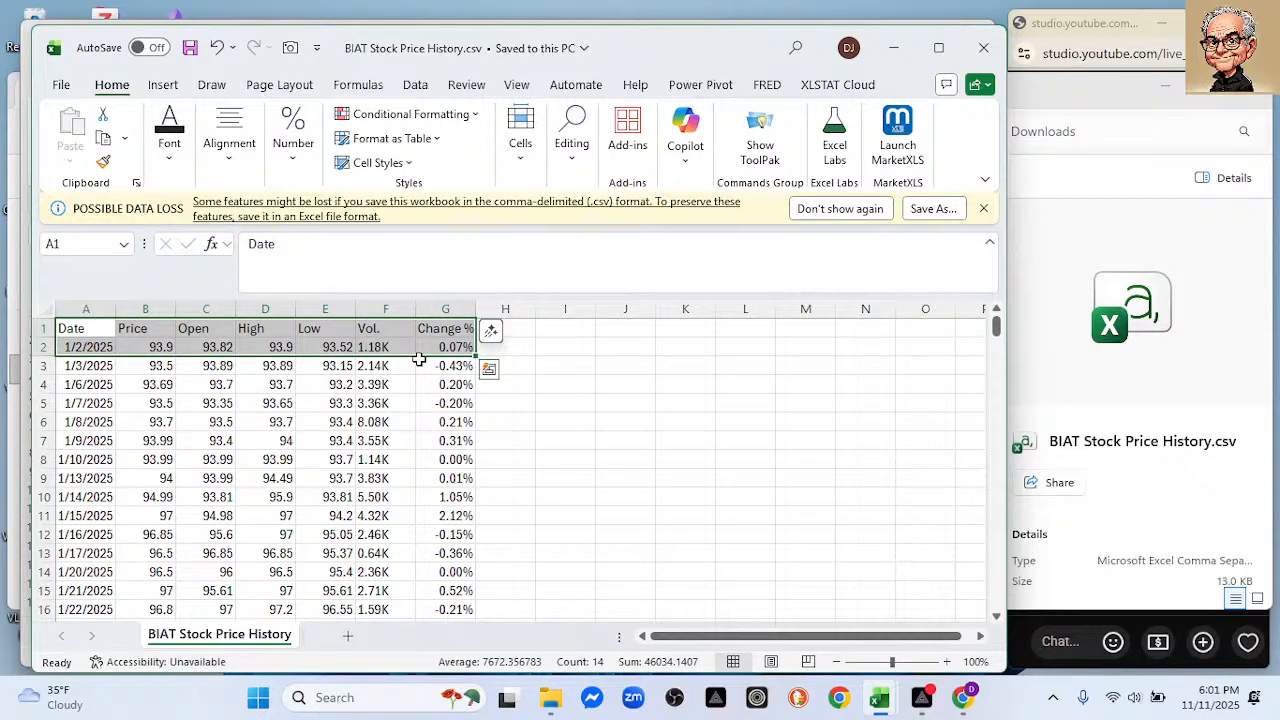
pyautogui.hotkey('ctrl', 'shift', 'Down')
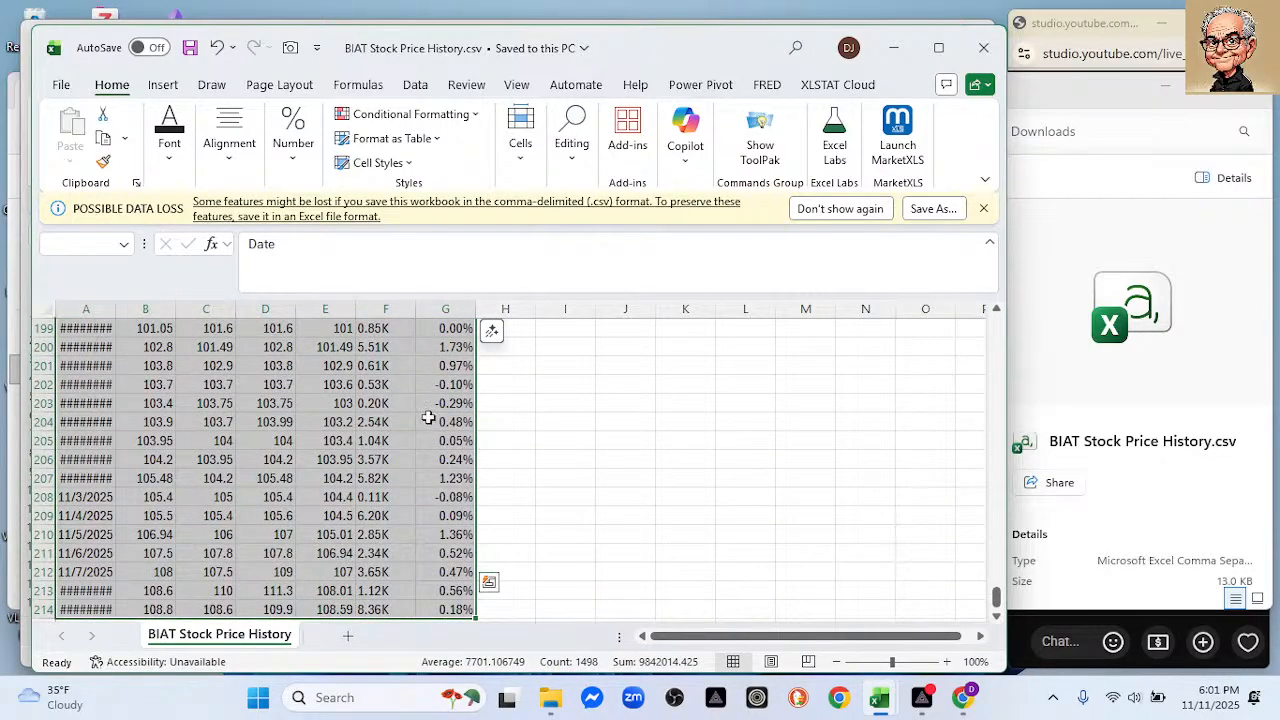
pyautogui.hotkey('ctrl', 'c')
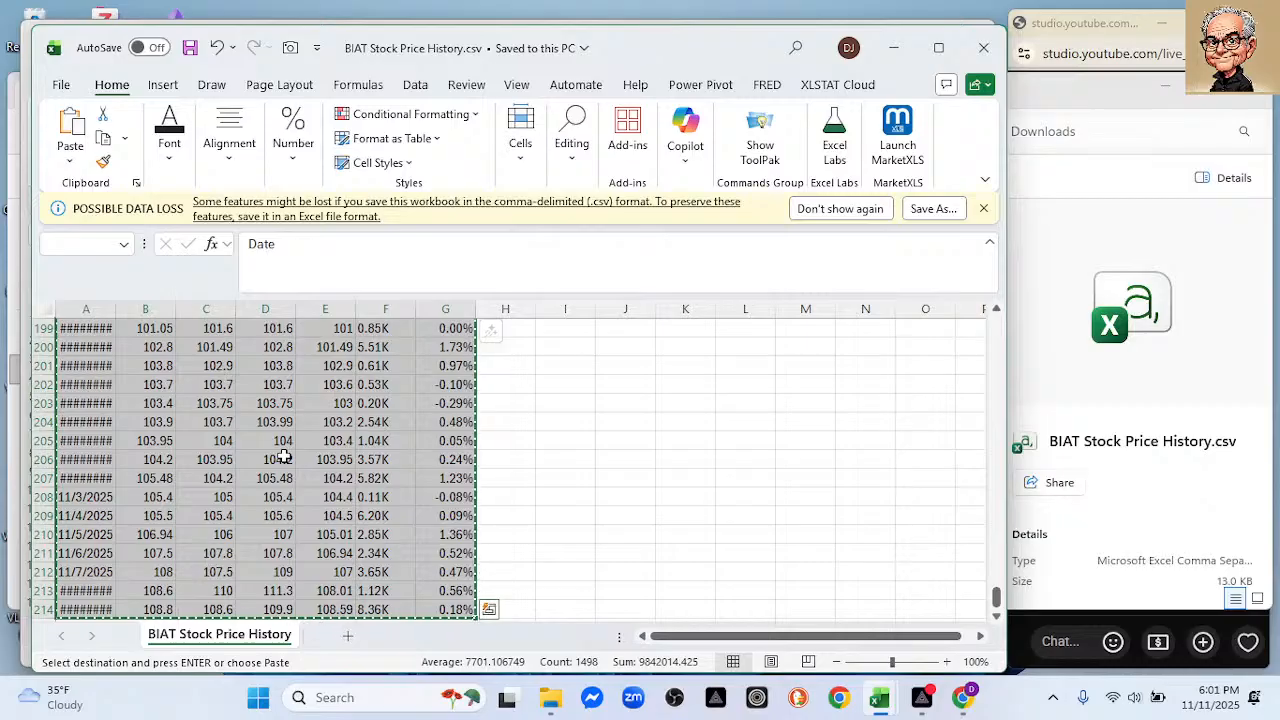
pyautogui.click(893, 47)
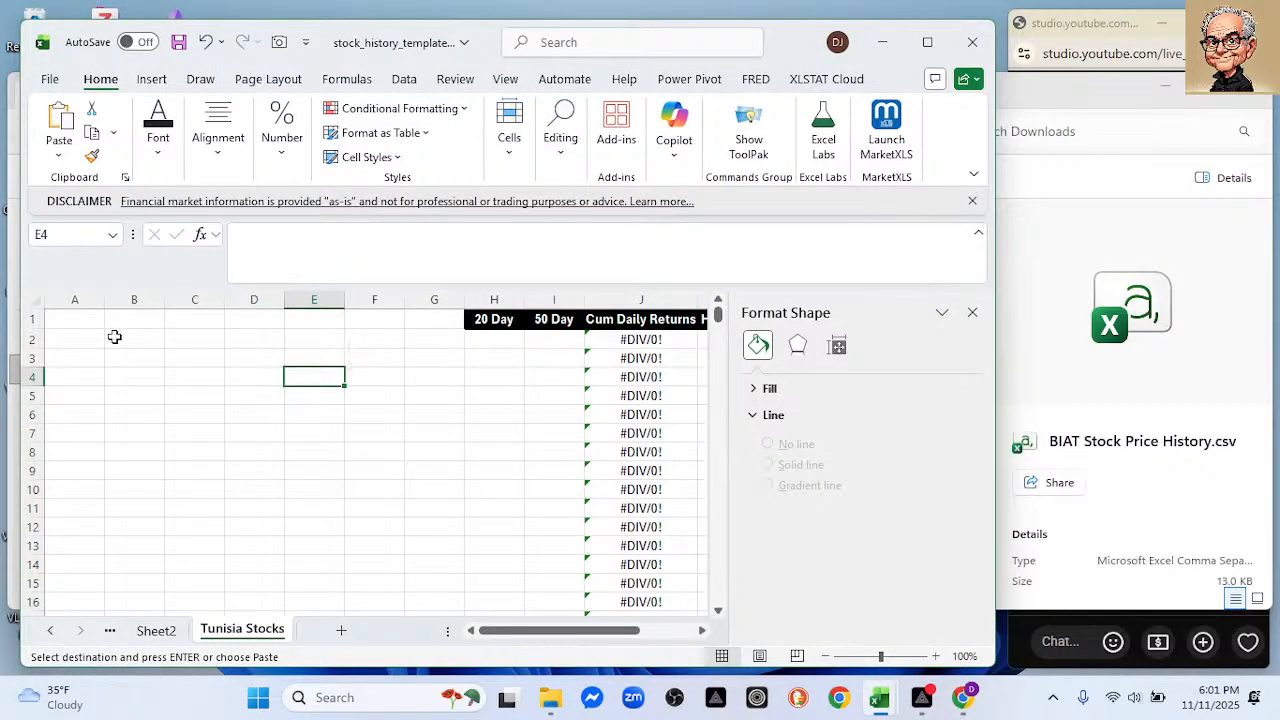
# Paste the copied BIAT data at cell A1 of the Tunisia Stocks sheet and close the Format Shape pane and the Downloads window.
pyautogui.click(87, 318)
pyautogui.rightClick(87, 318)
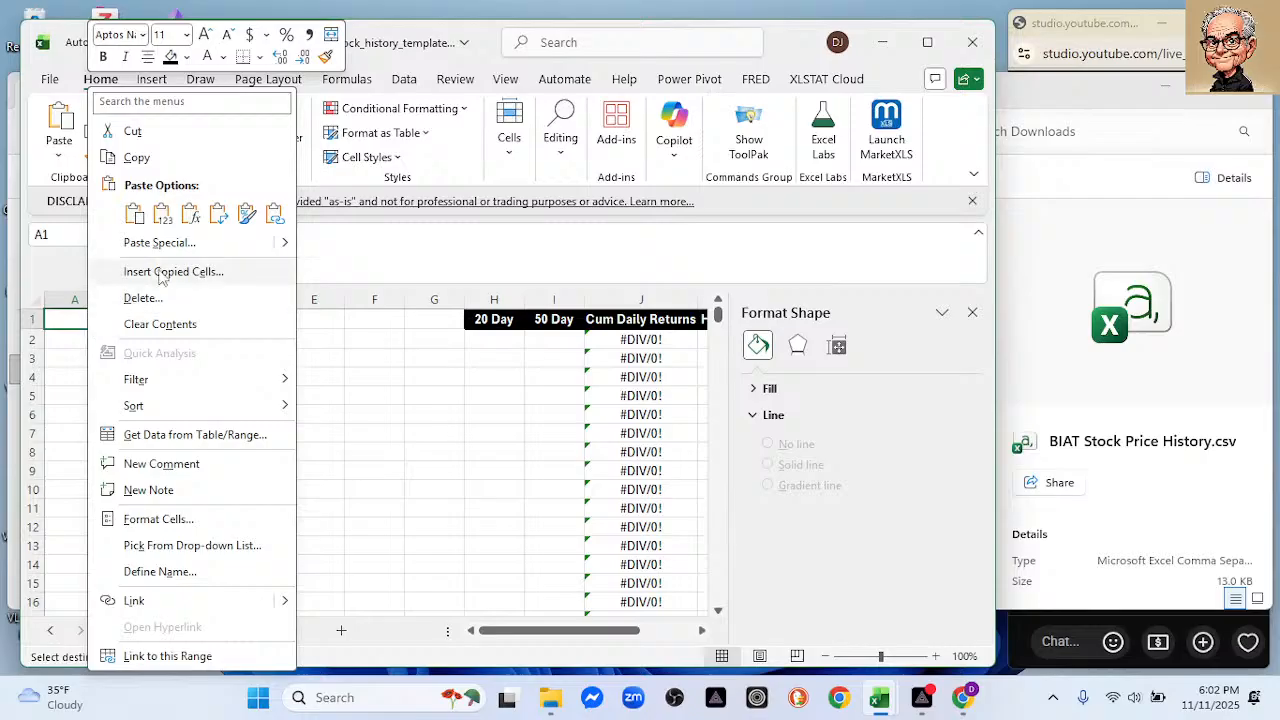
pyautogui.click(135, 213)
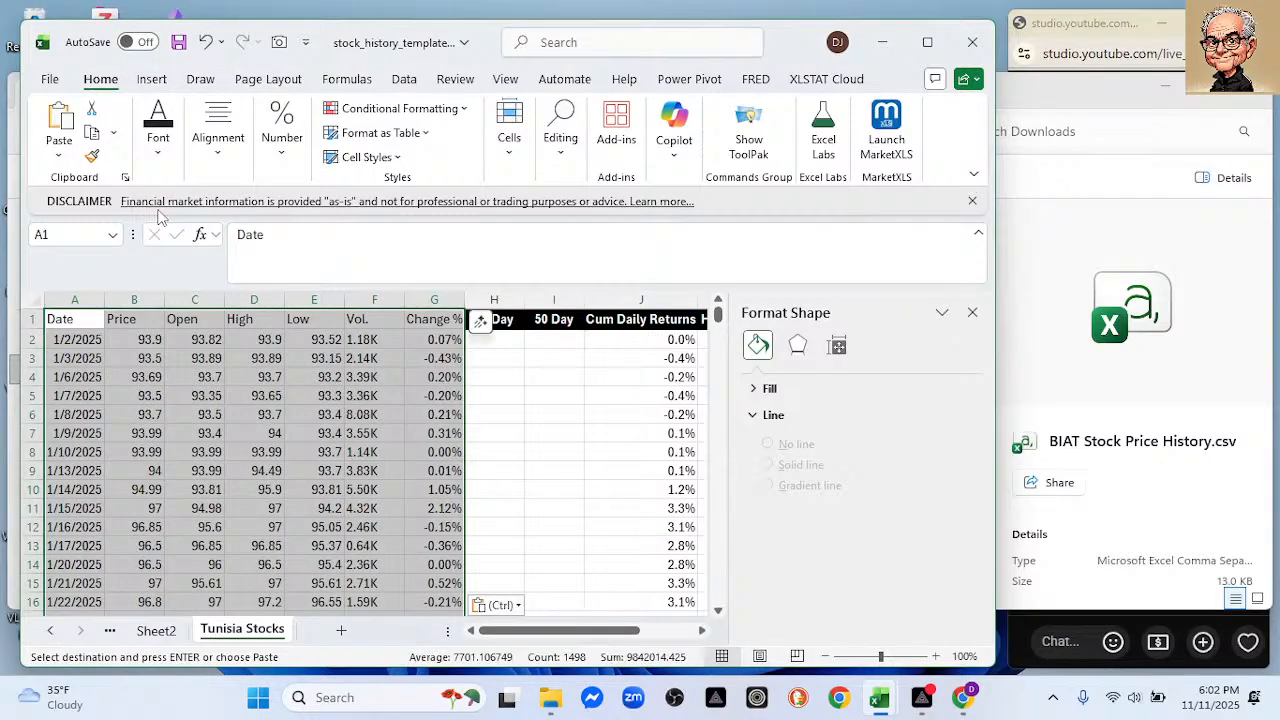
pyautogui.click(972, 312)
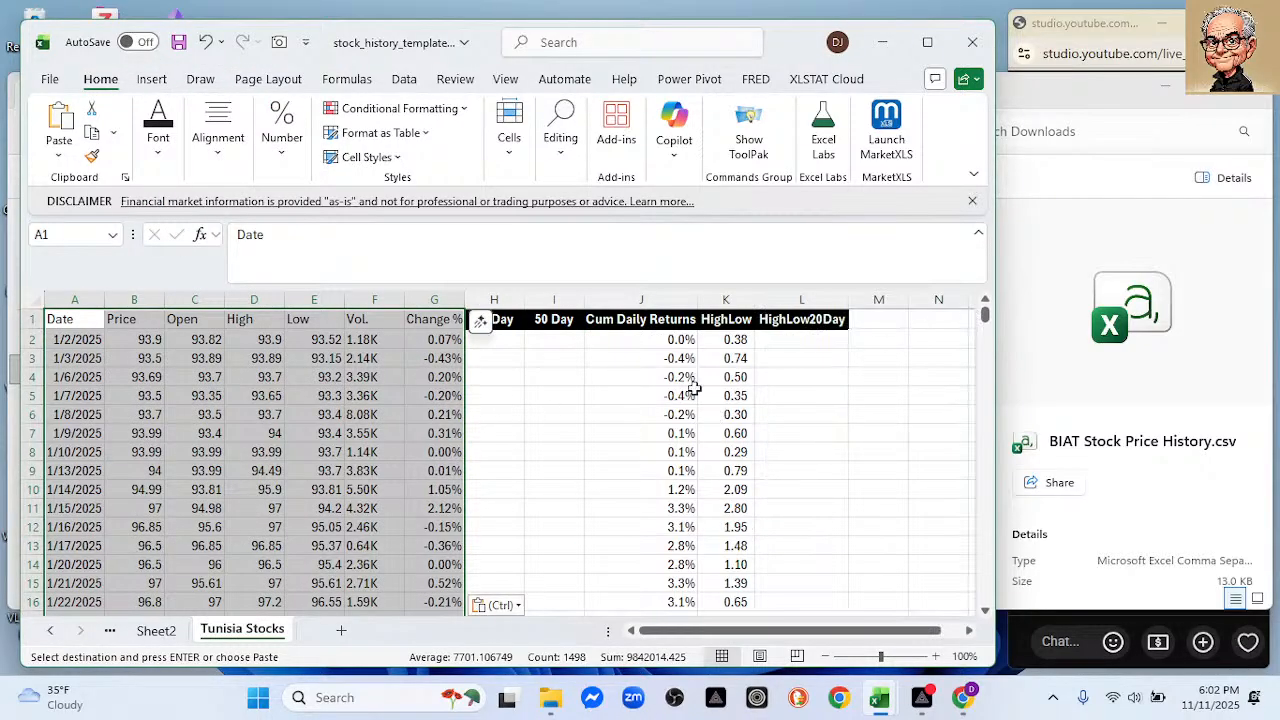
pyautogui.scroll(-2, 611, 443)
pyautogui.scroll(-11, 611, 443)
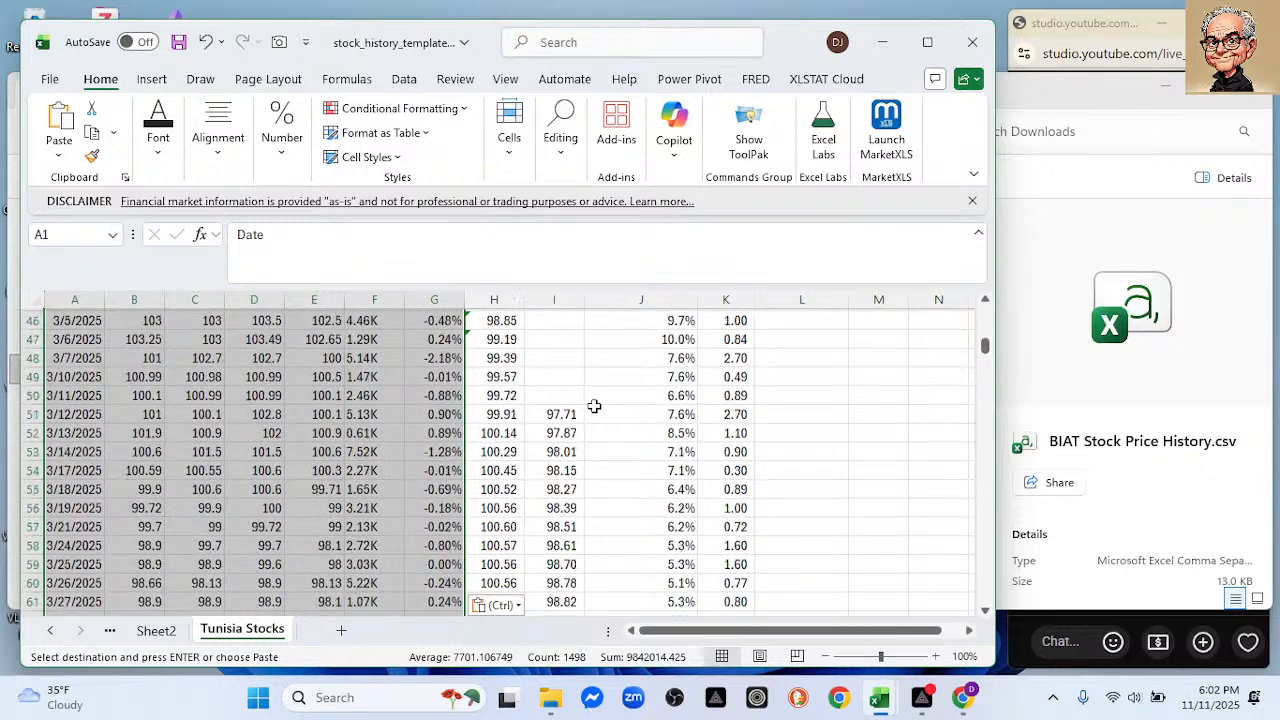
pyautogui.scroll(13, 575, 392)
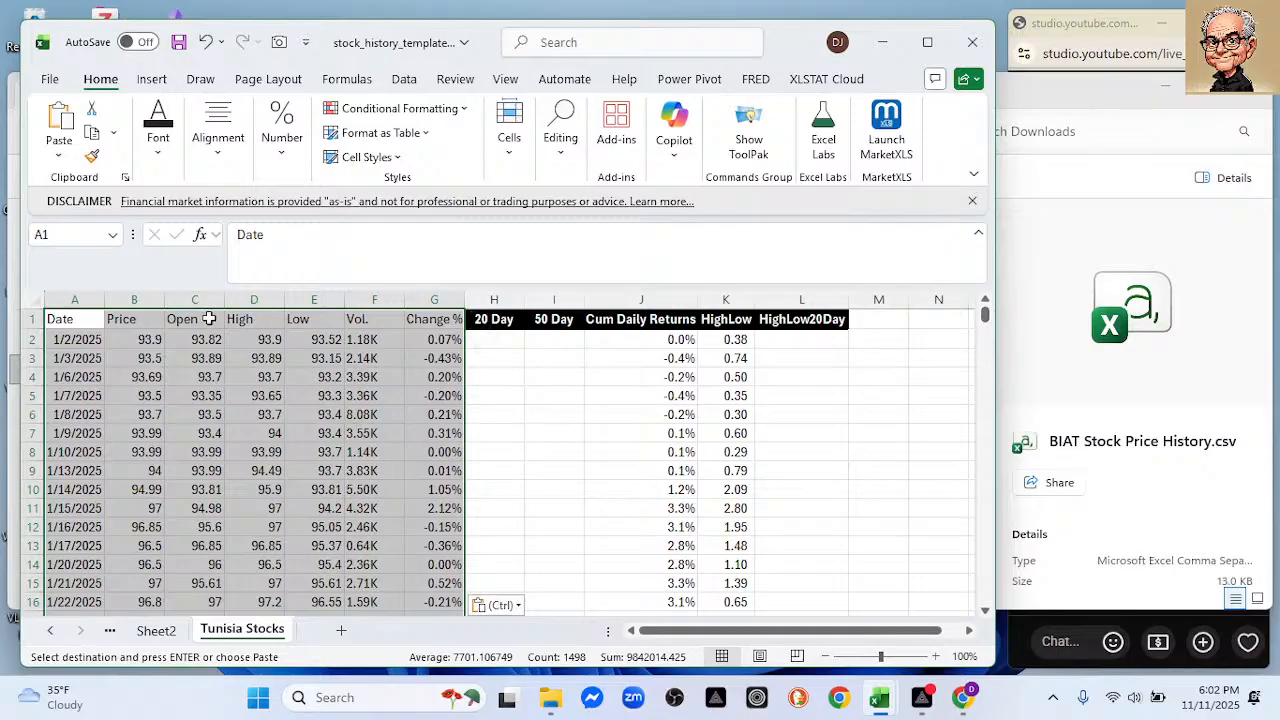
pyautogui.click(1249, 98)
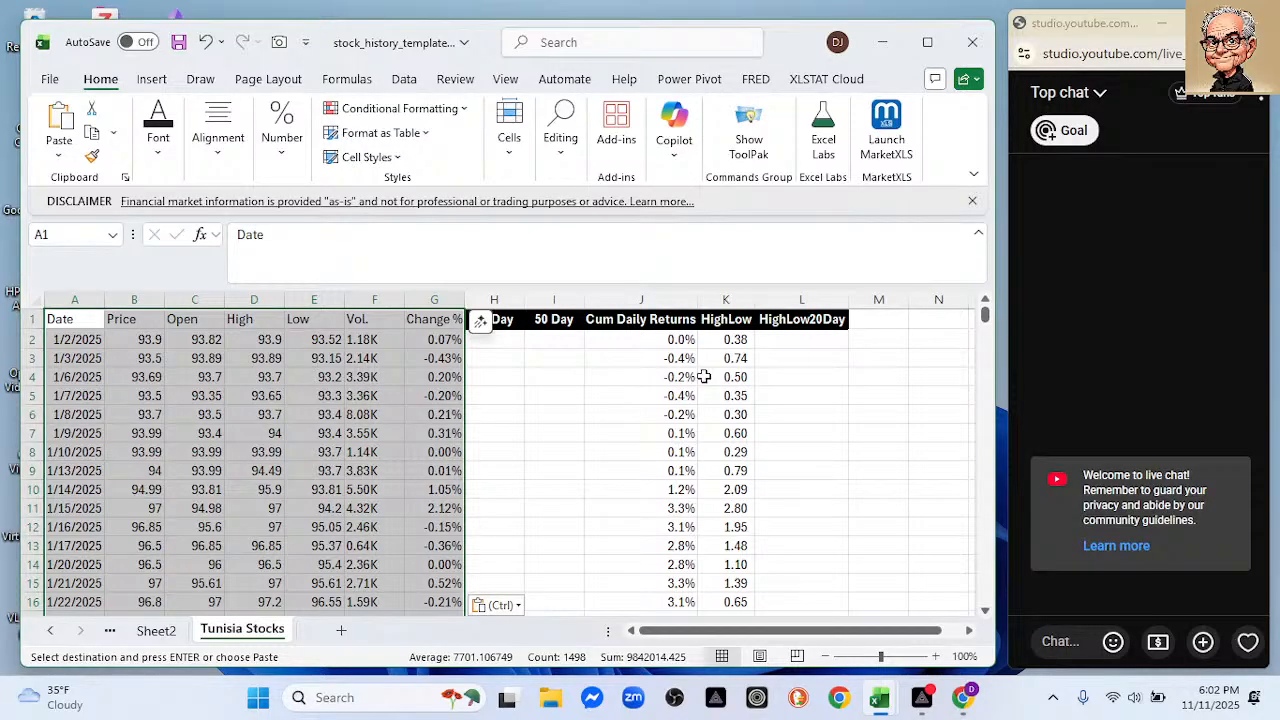
# Insert the recommended Line chart from the Date, Price and 20 Day columns of the Tunisia Stocks sheet.
pyautogui.click(72, 300)
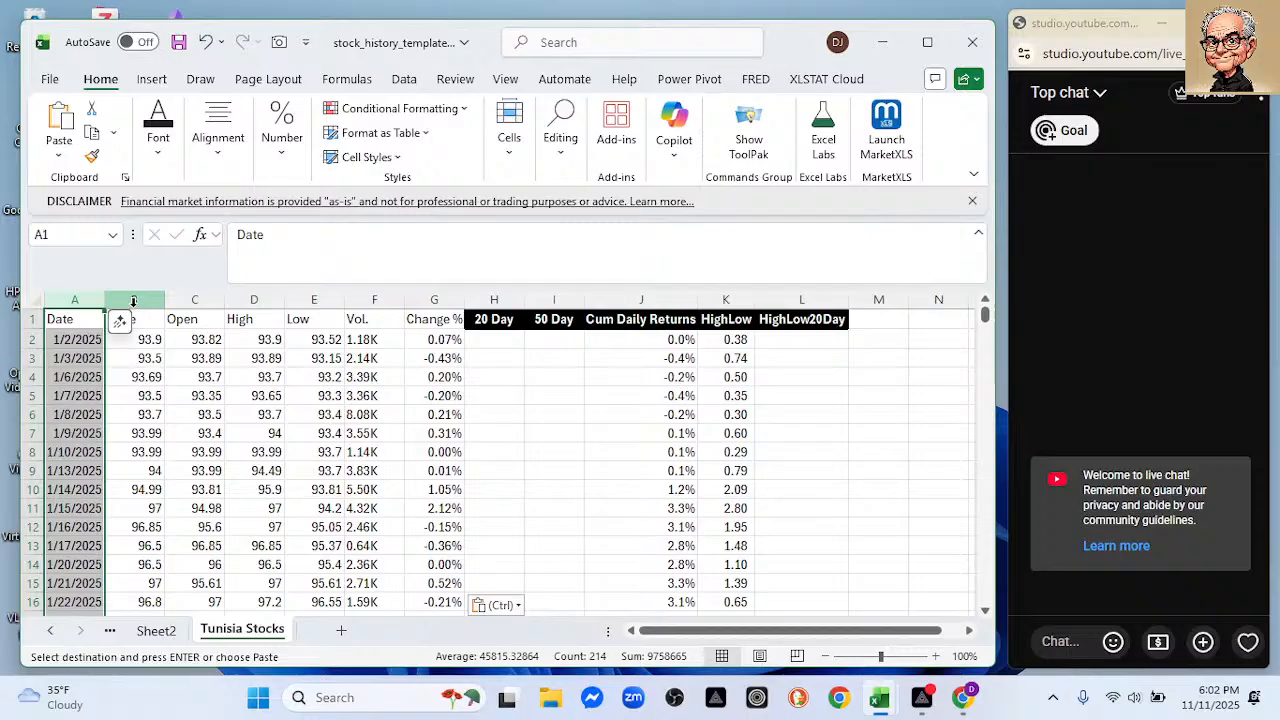
pyautogui.keyDown('ctrl'); pyautogui.click(133, 300); pyautogui.keyUp('ctrl')
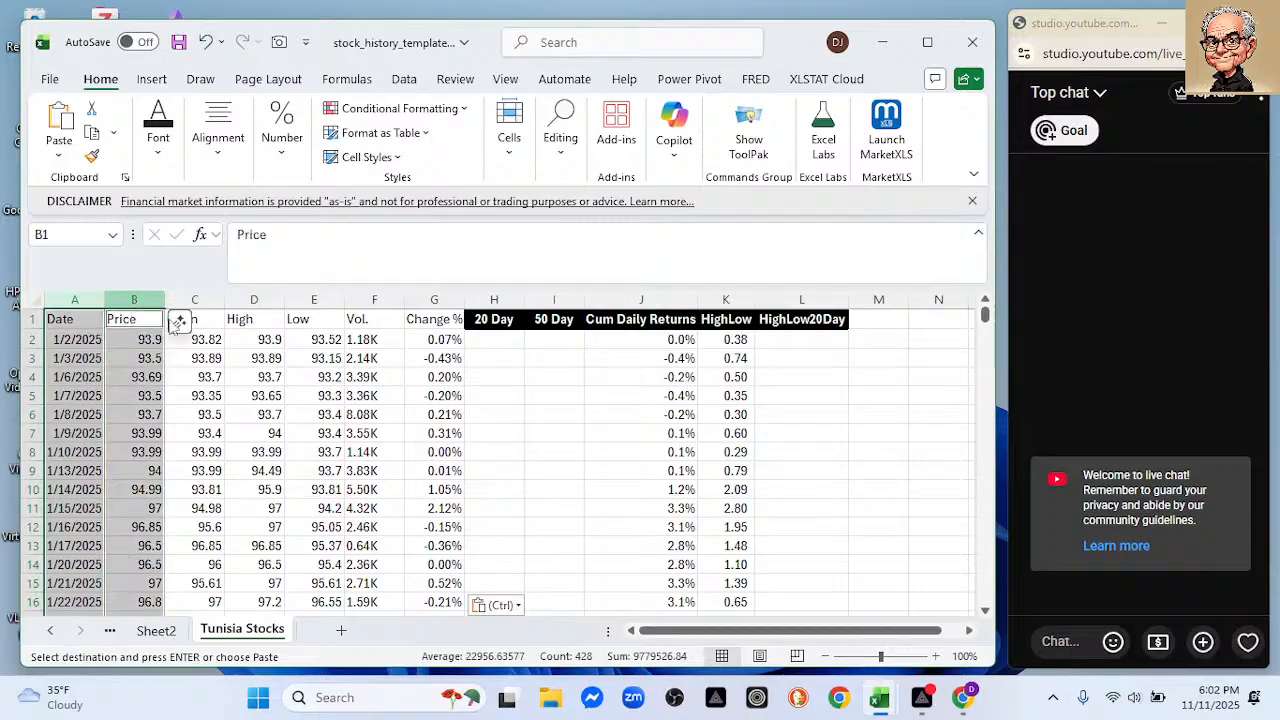
pyautogui.keyDown('ctrl'); pyautogui.click(490, 300); pyautogui.keyUp('ctrl')
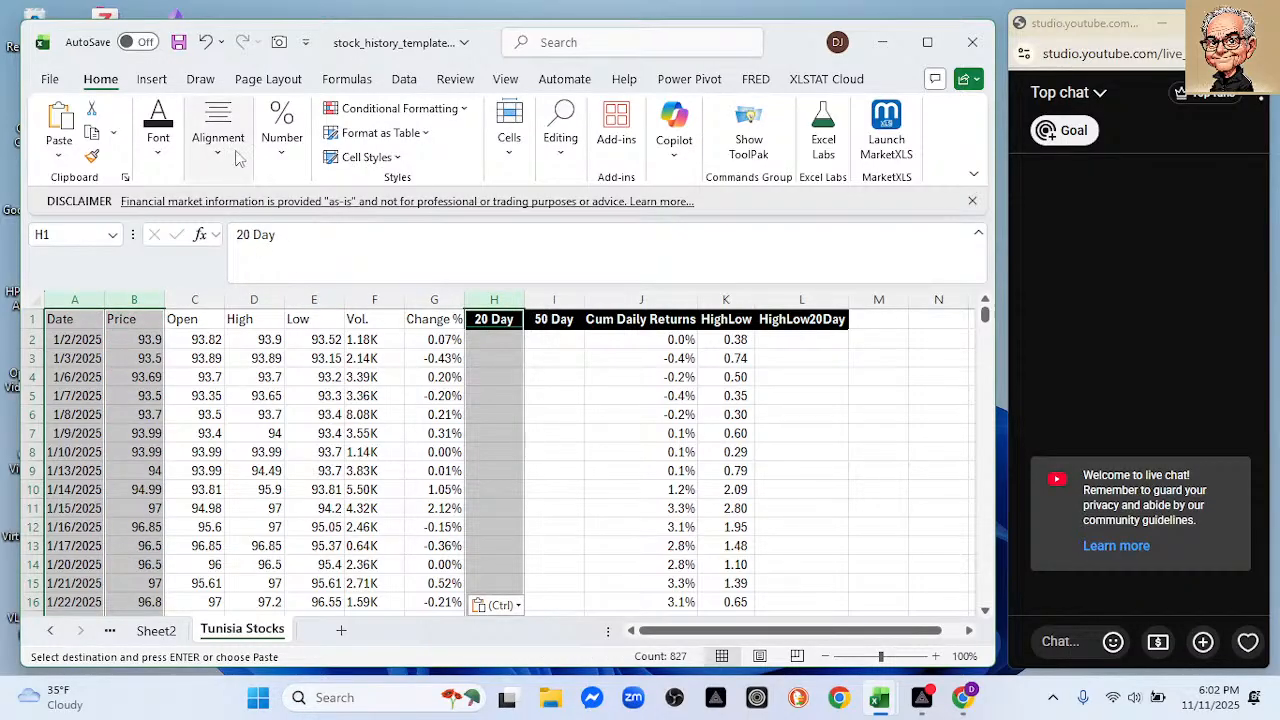
pyautogui.click(151, 80)
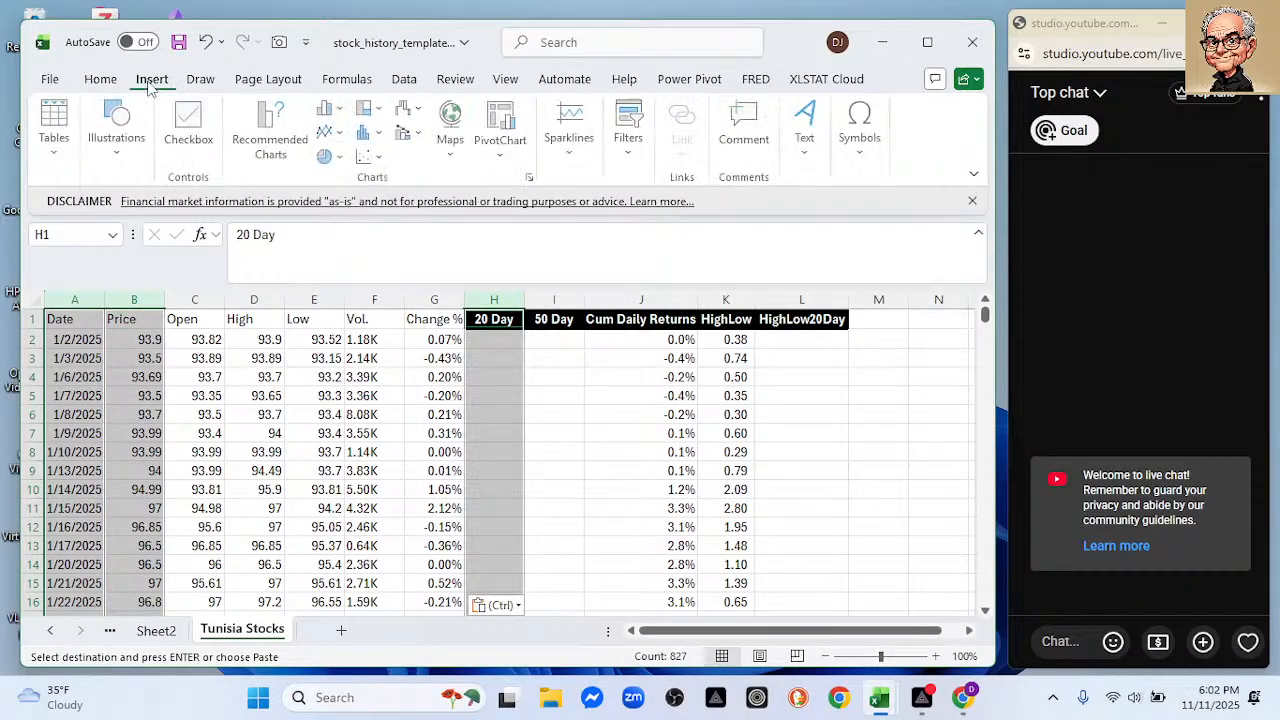
pyautogui.click(273, 118)
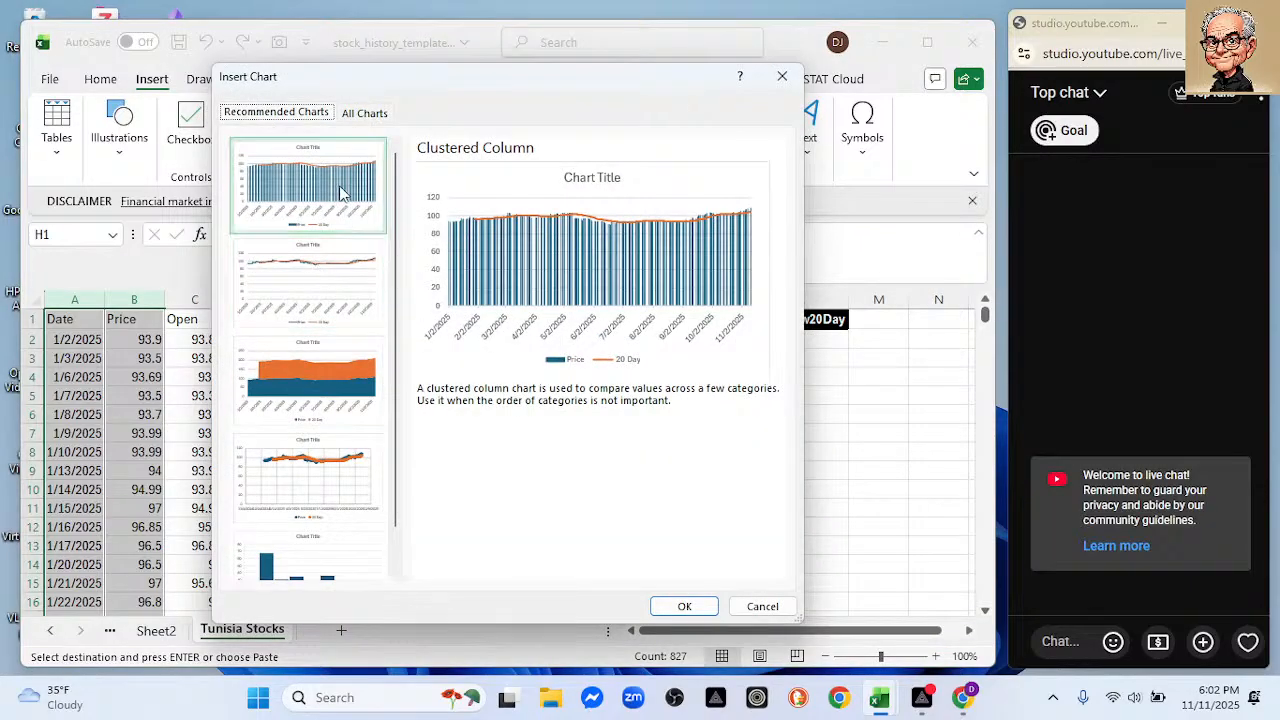
pyautogui.click(348, 282)
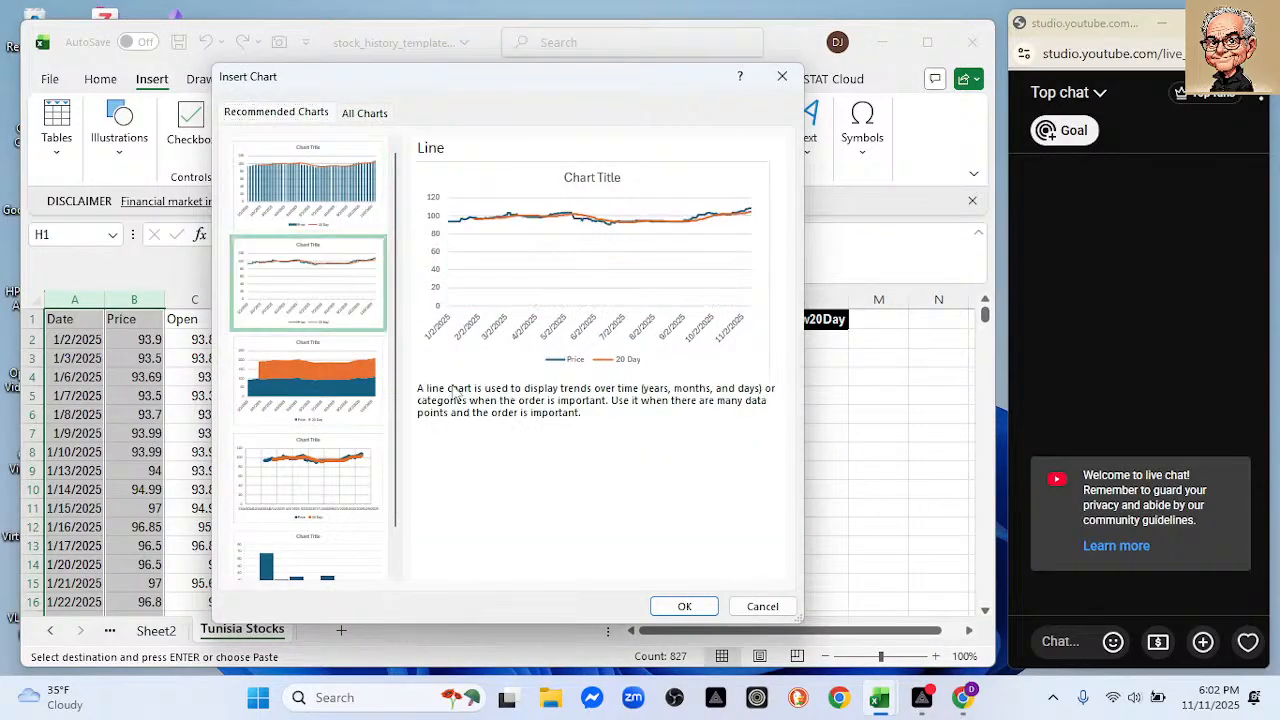
pyautogui.click(684, 606)
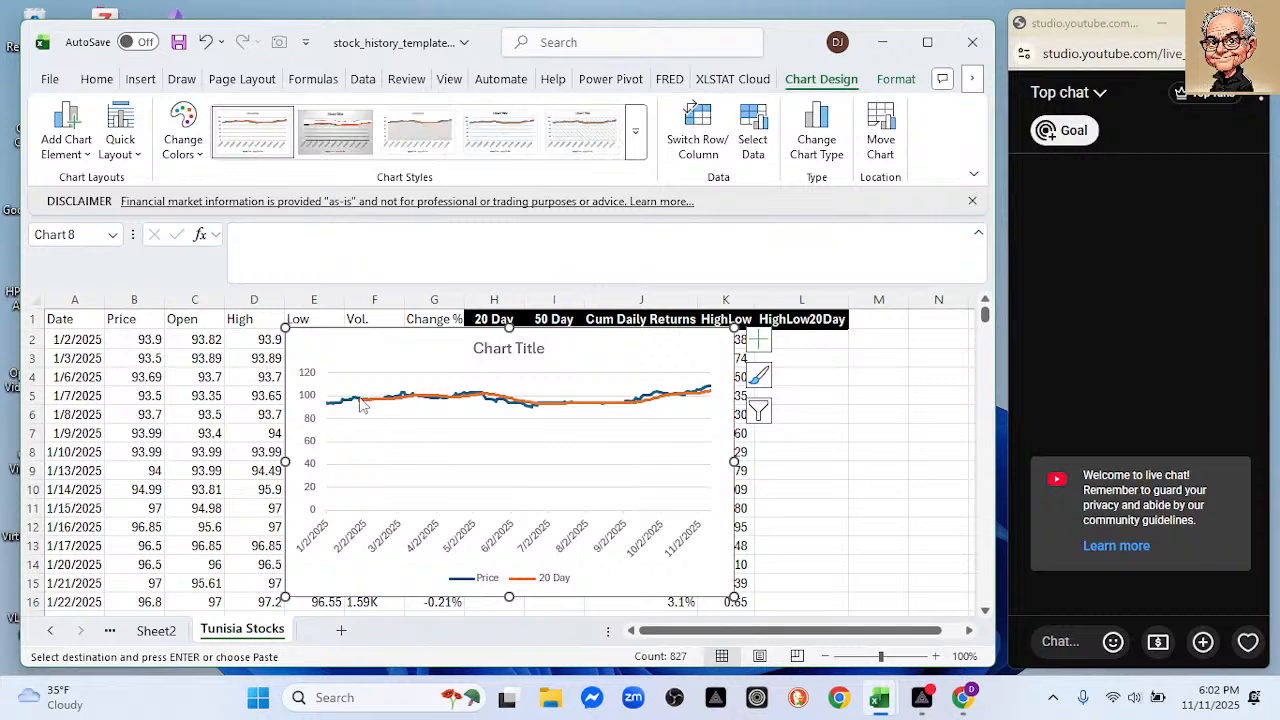
# Set the minimum bound of the chart's vertical axis to 85 and close the Format Axis pane.
pyautogui.doubleClick(316, 427)
pyautogui.click(850, 479)
pyautogui.write('85')
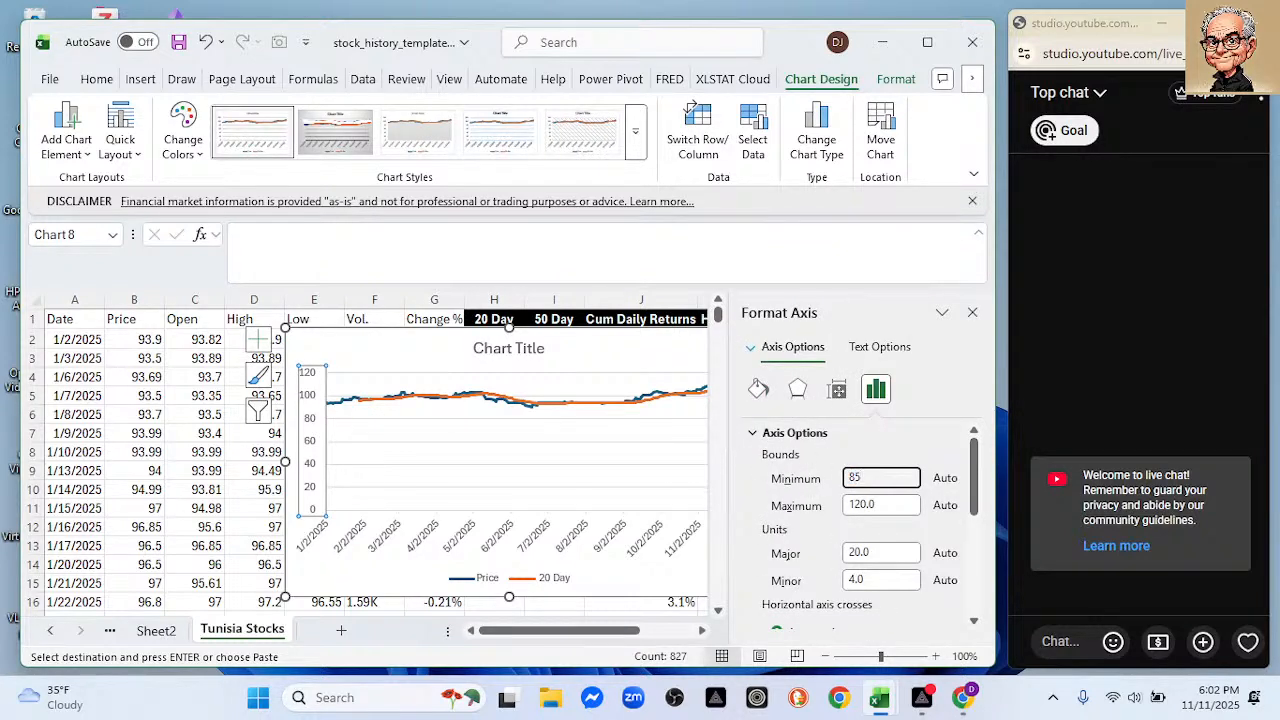
pyautogui.press('Return')
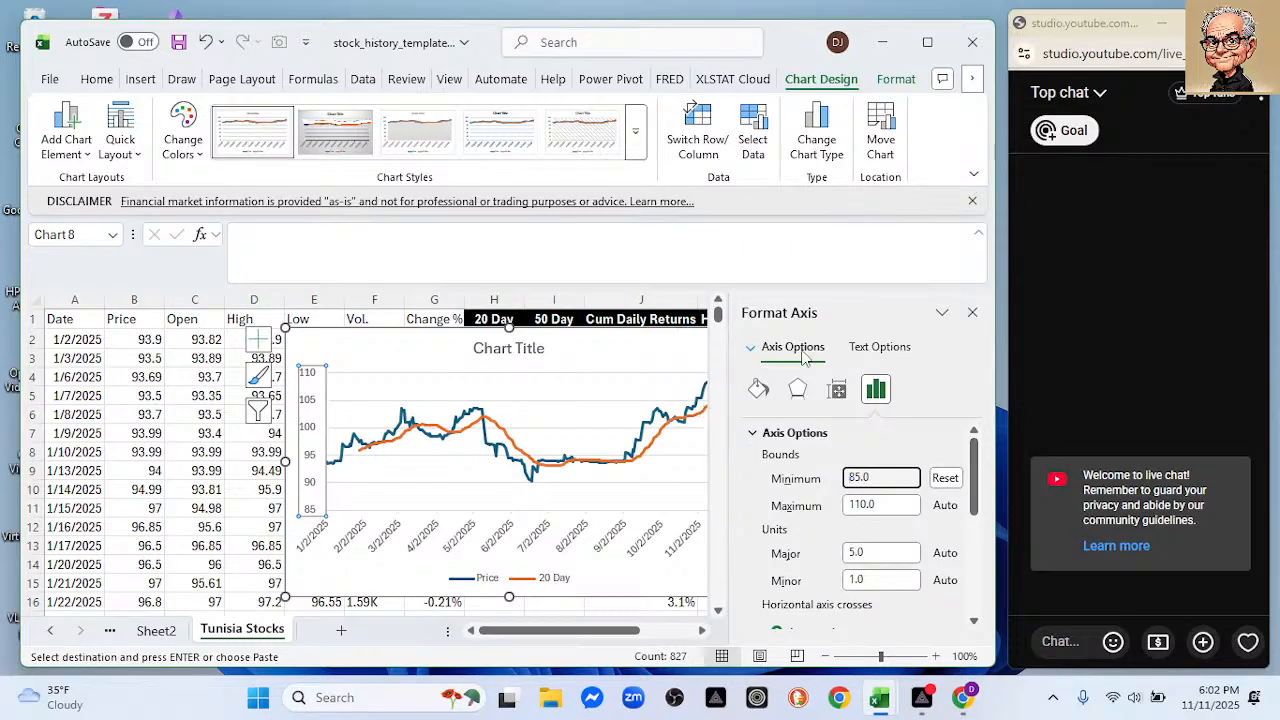
pyautogui.click(965, 314)
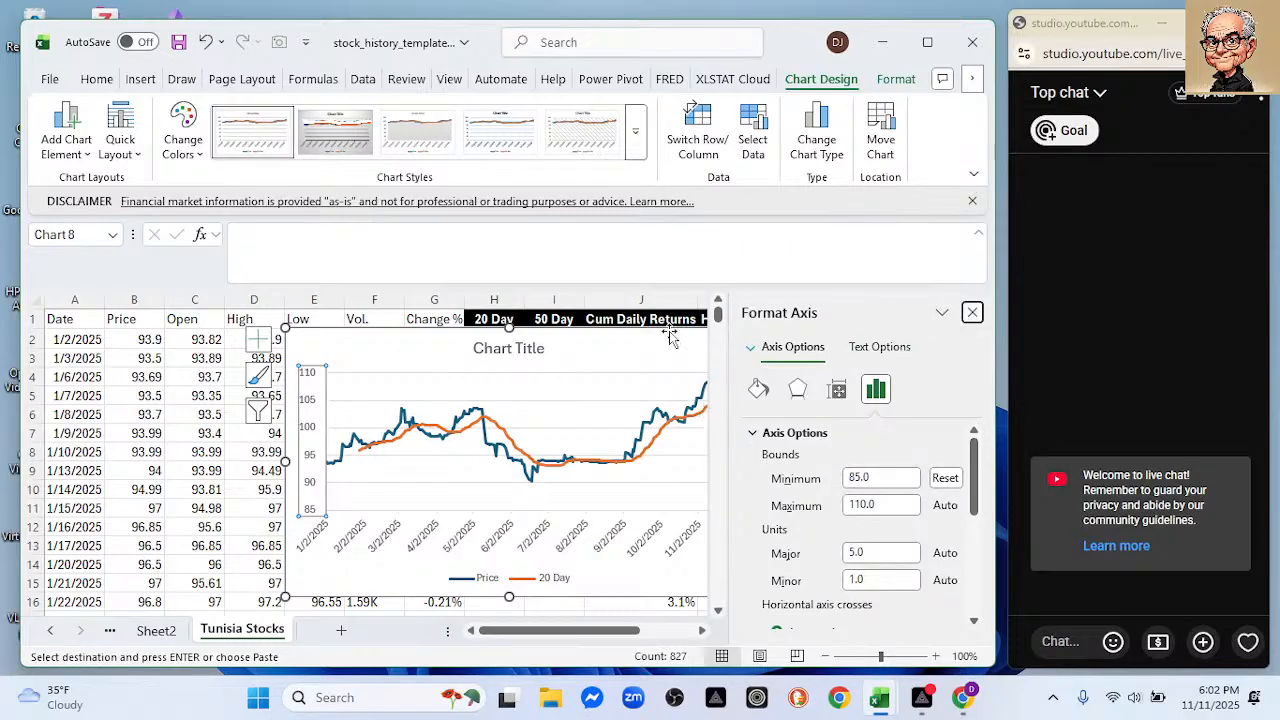
pyautogui.click(971, 313)
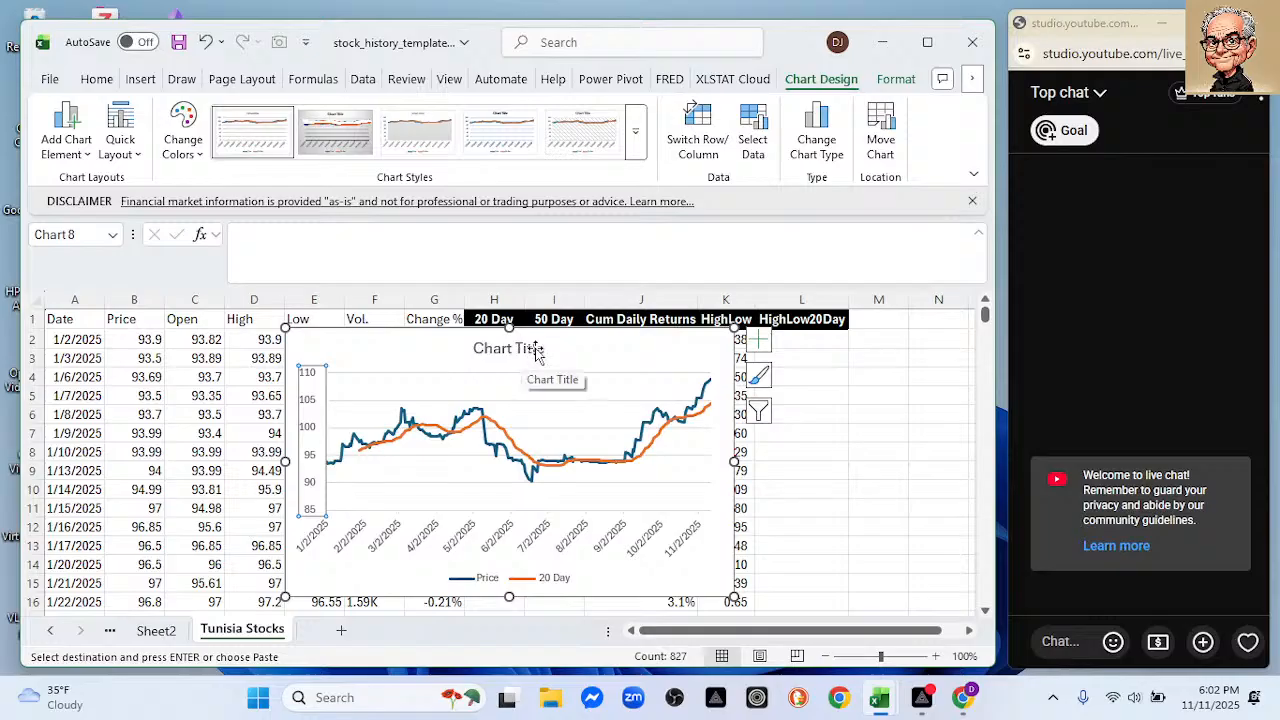
# Try to change the chart title to "20 Day Moving Average".
pyautogui.doubleClick(535, 350)
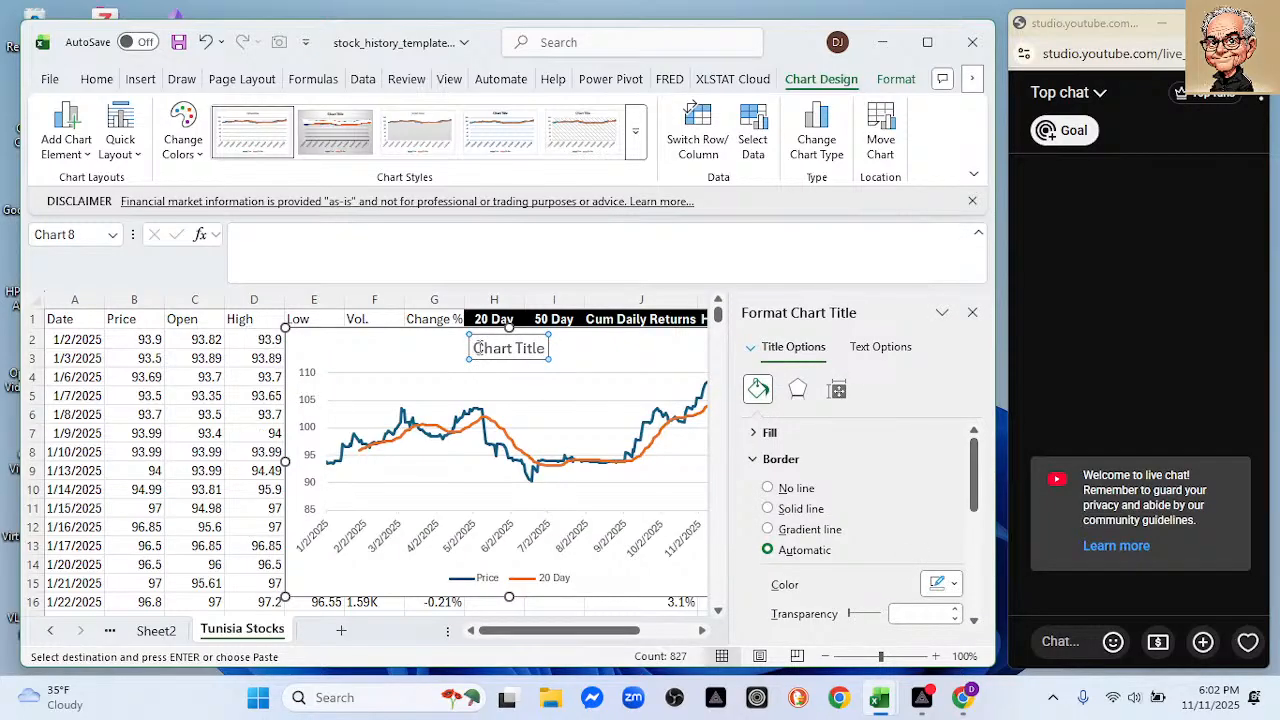
pyautogui.moveTo(474, 348); pyautogui.dragTo(549, 349)
pyautogui.write('20')
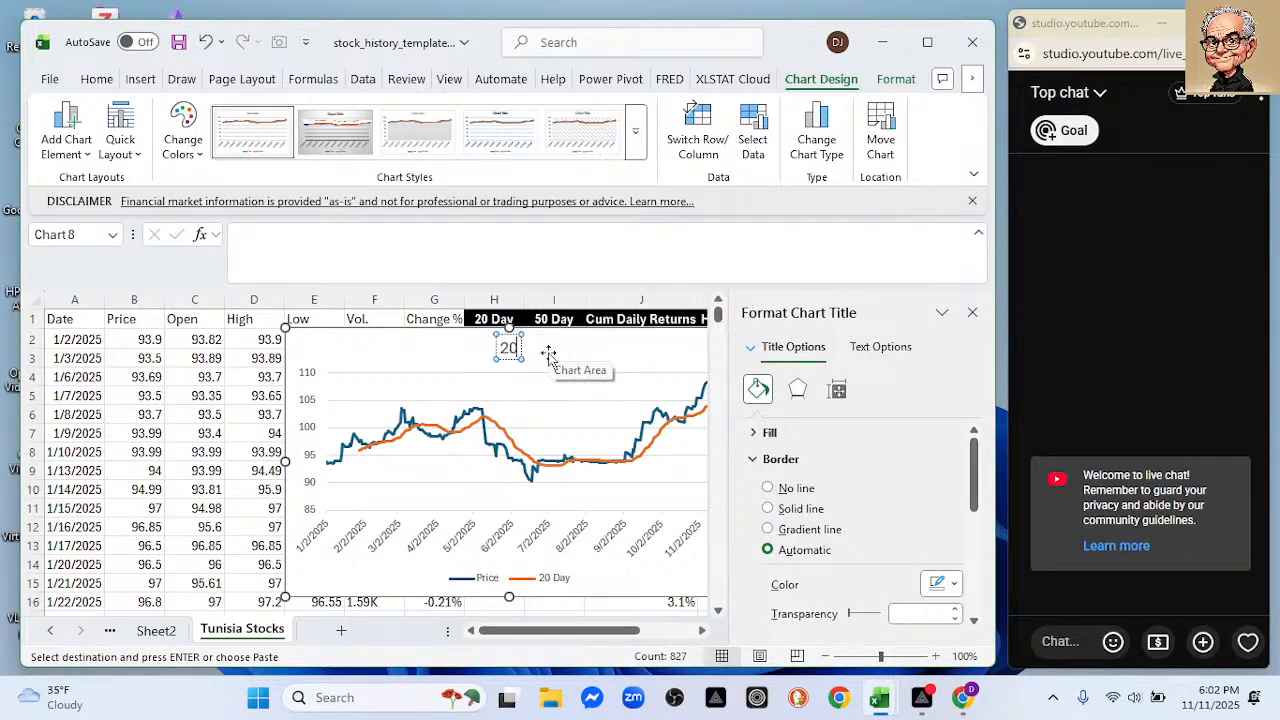
pyautogui.write(' Day Moving Ave')
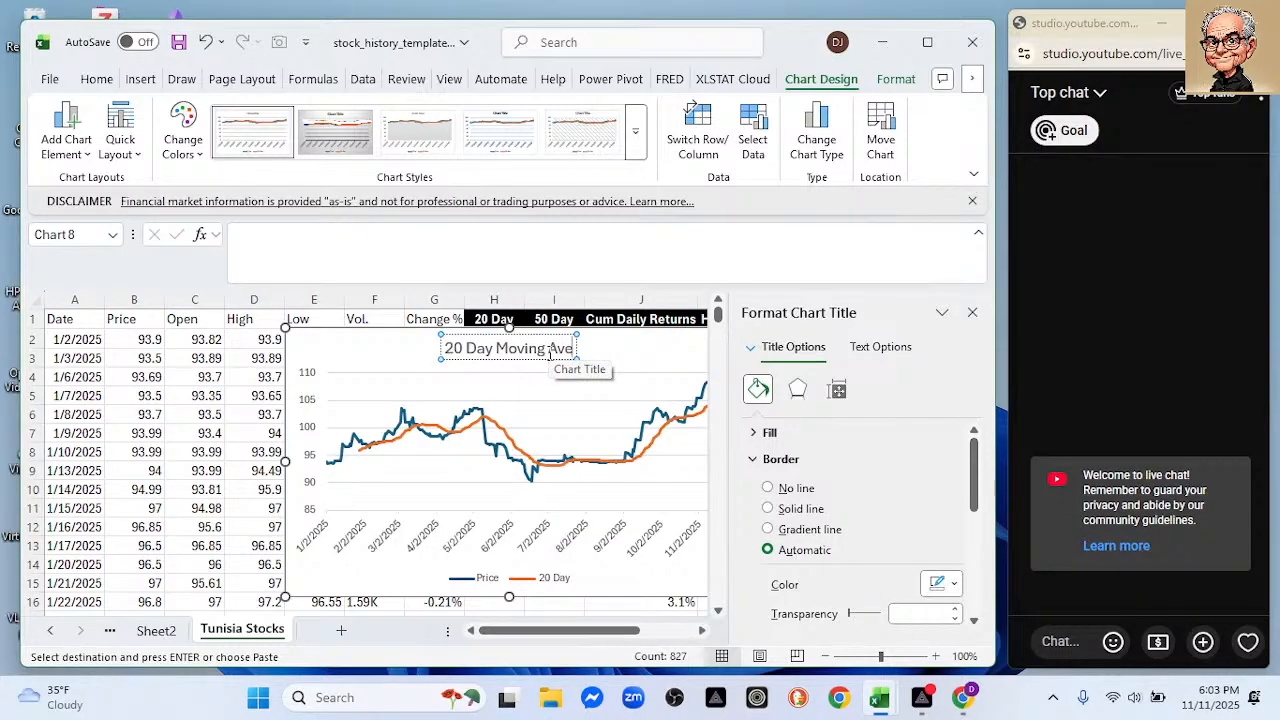
pyautogui.write('rage')
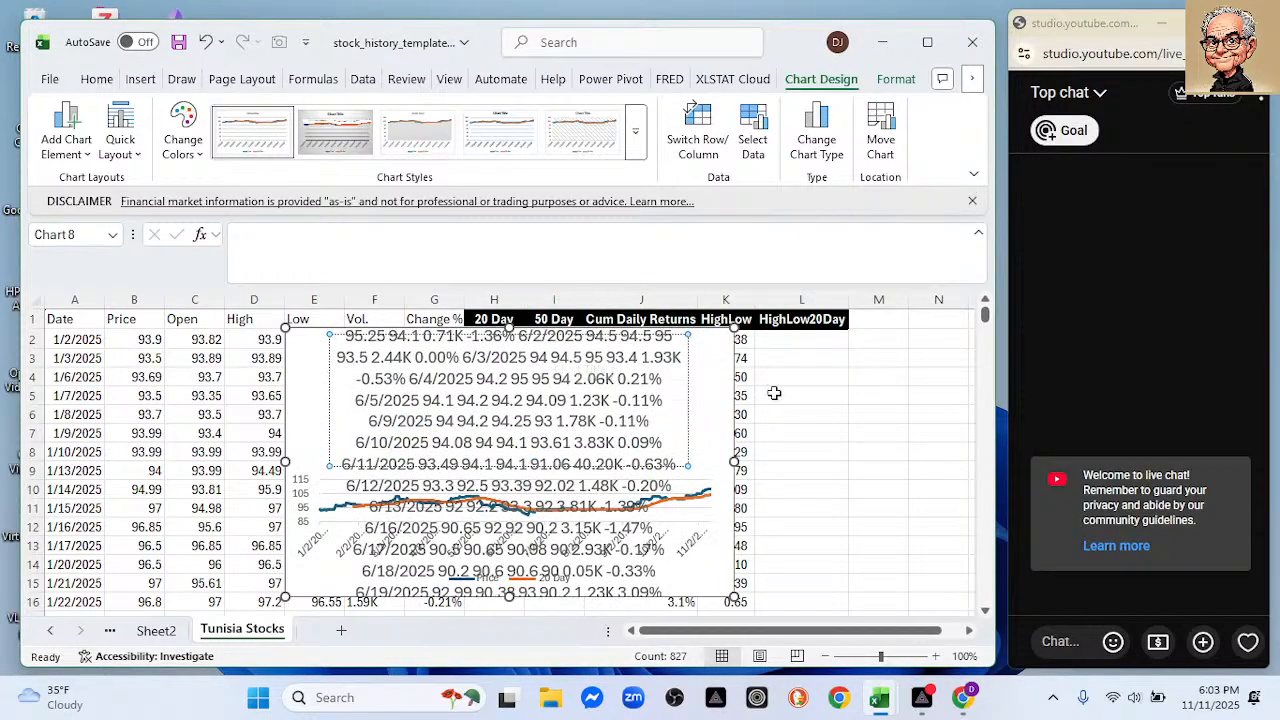
pyautogui.click(813, 408)
pyautogui.click(824, 378)
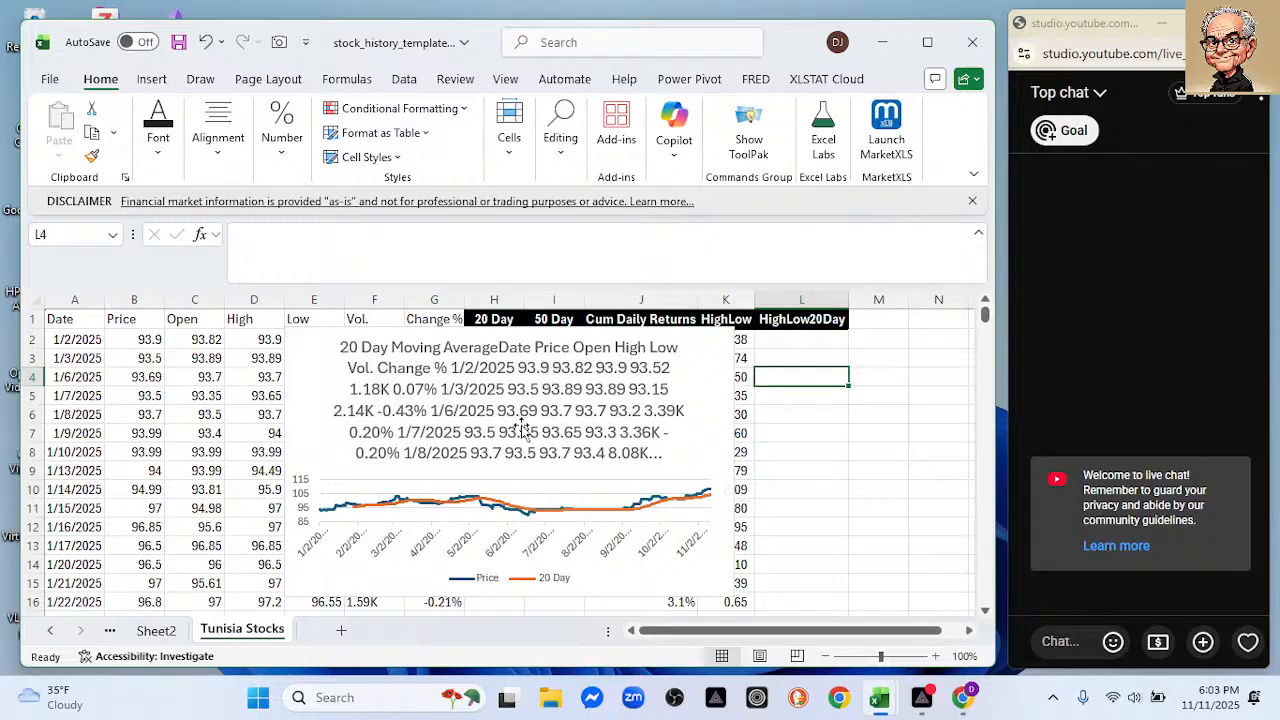
# Undo the chart title edits and deselect the chart.
pyautogui.hotkey('ctrl', 'z')
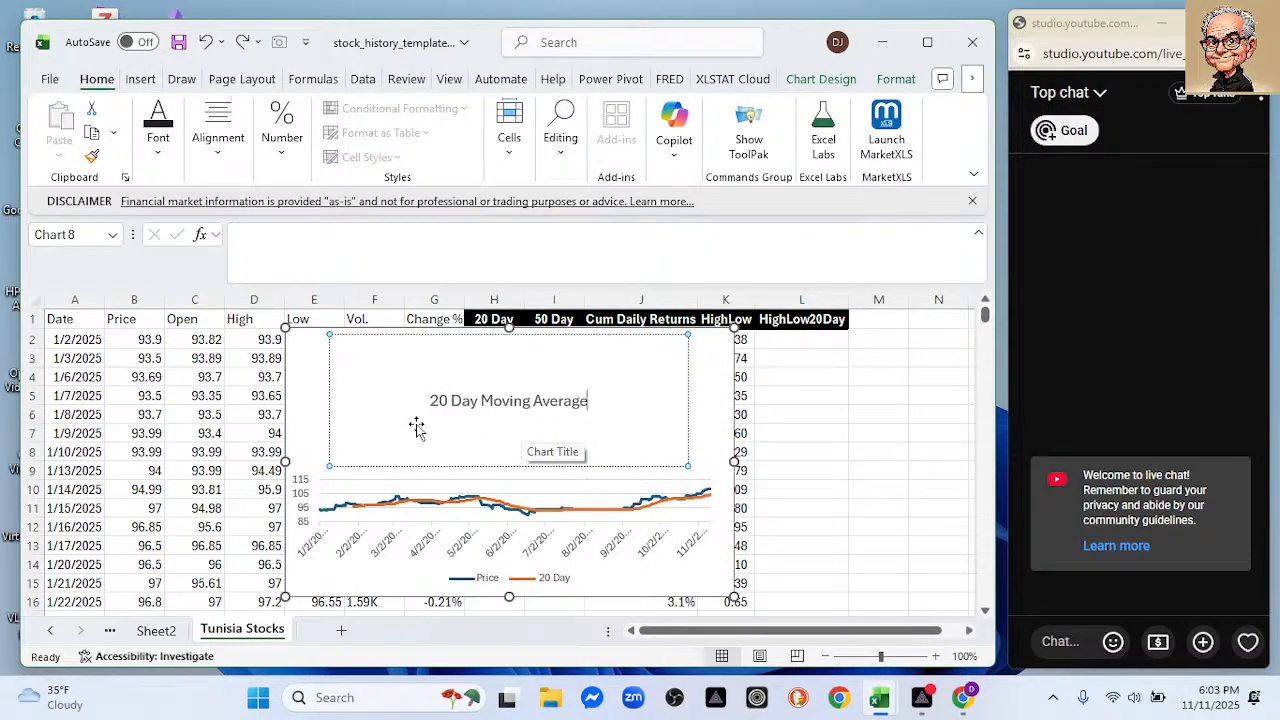
pyautogui.hotkey('ctrl', 'z')
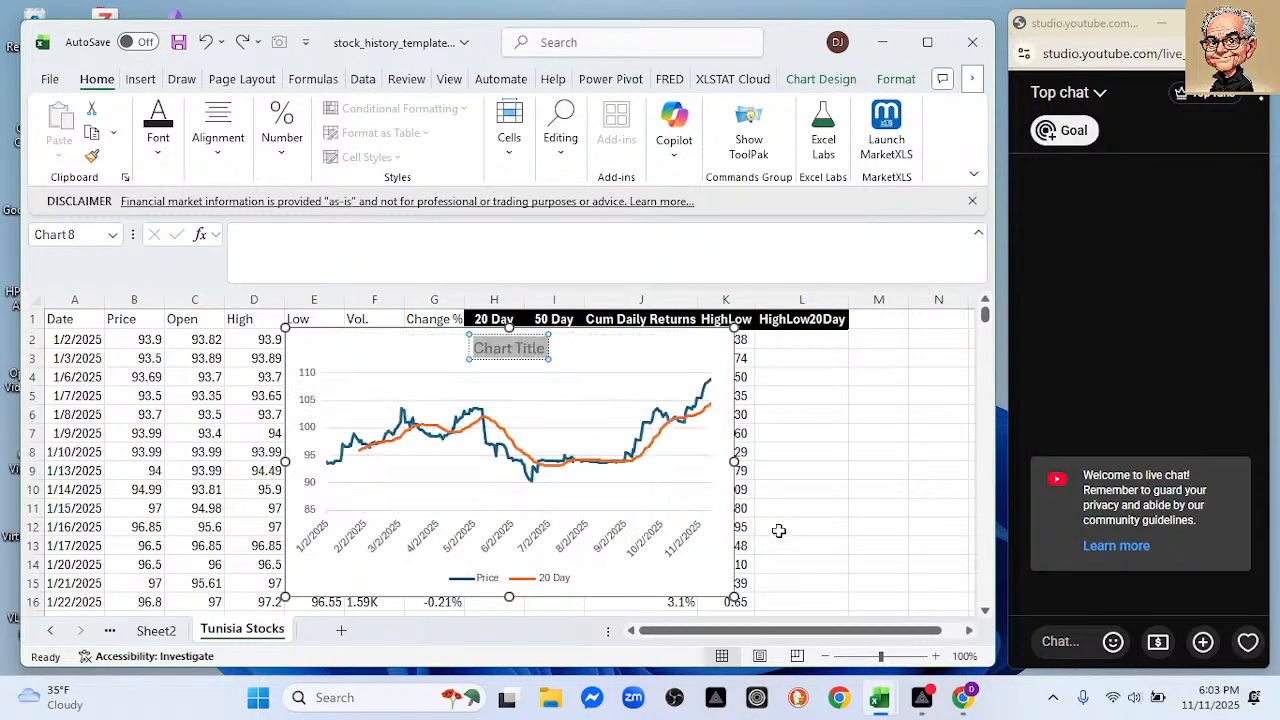
pyautogui.click(846, 495)
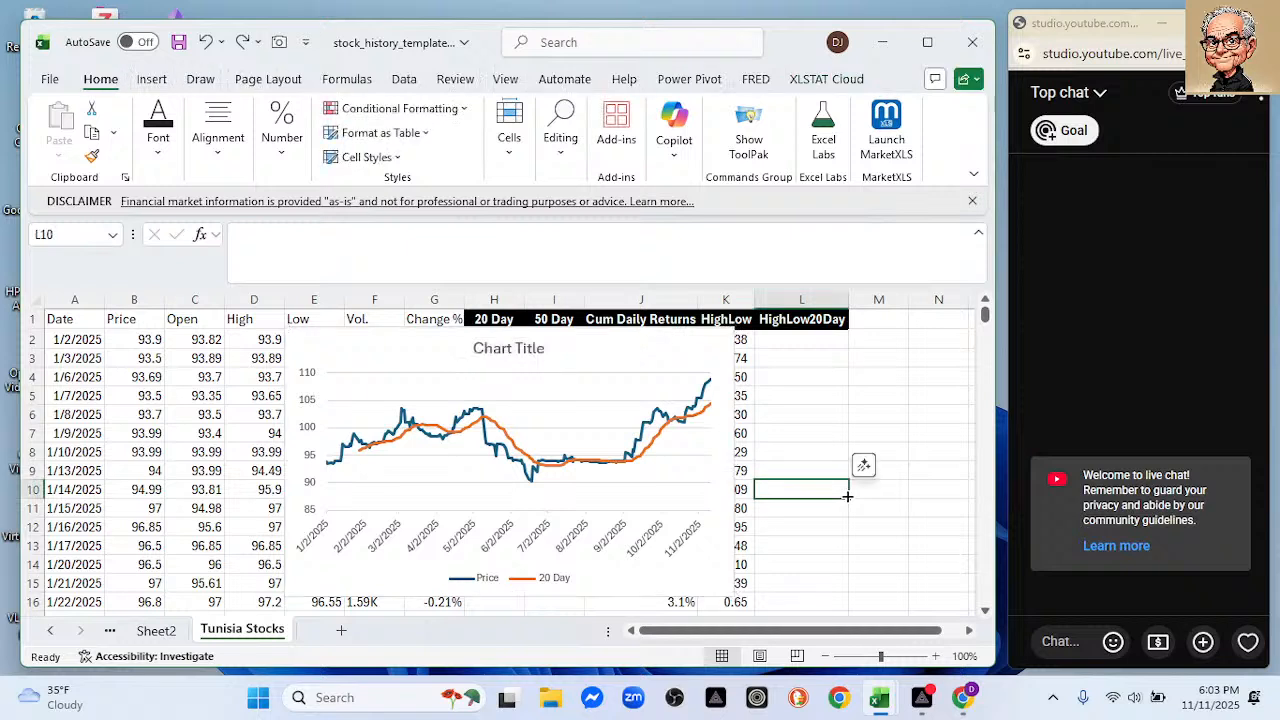
pyautogui.click(56, 318)
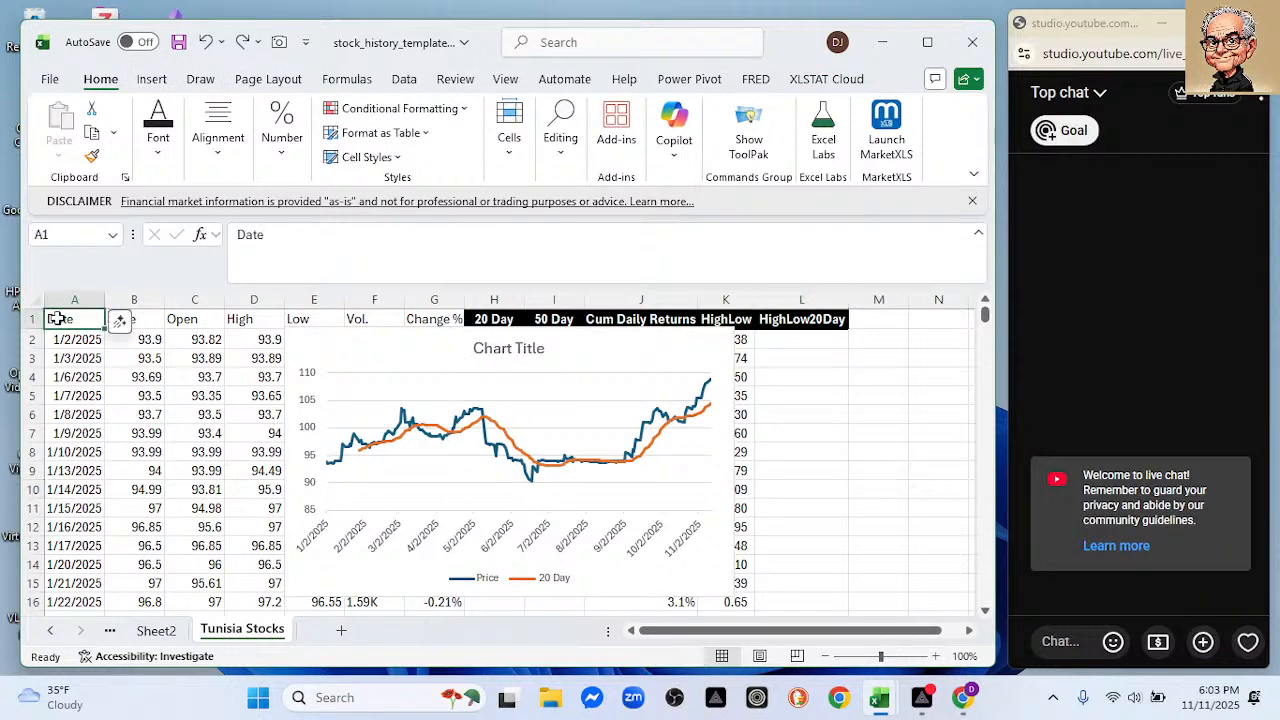
pyautogui.click(145, 361)
pyautogui.press('Down')
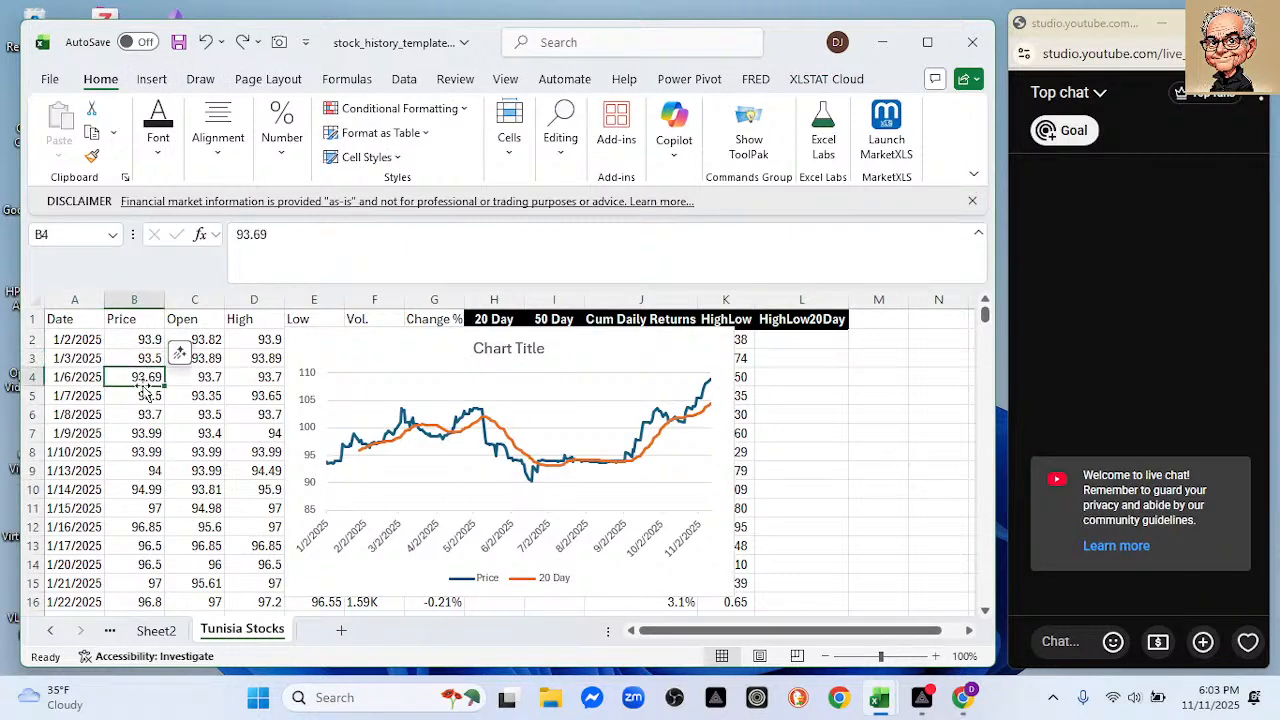
# Save the workbook and add a new worksheet named Tun Dashboard.
pyautogui.click(179, 42)
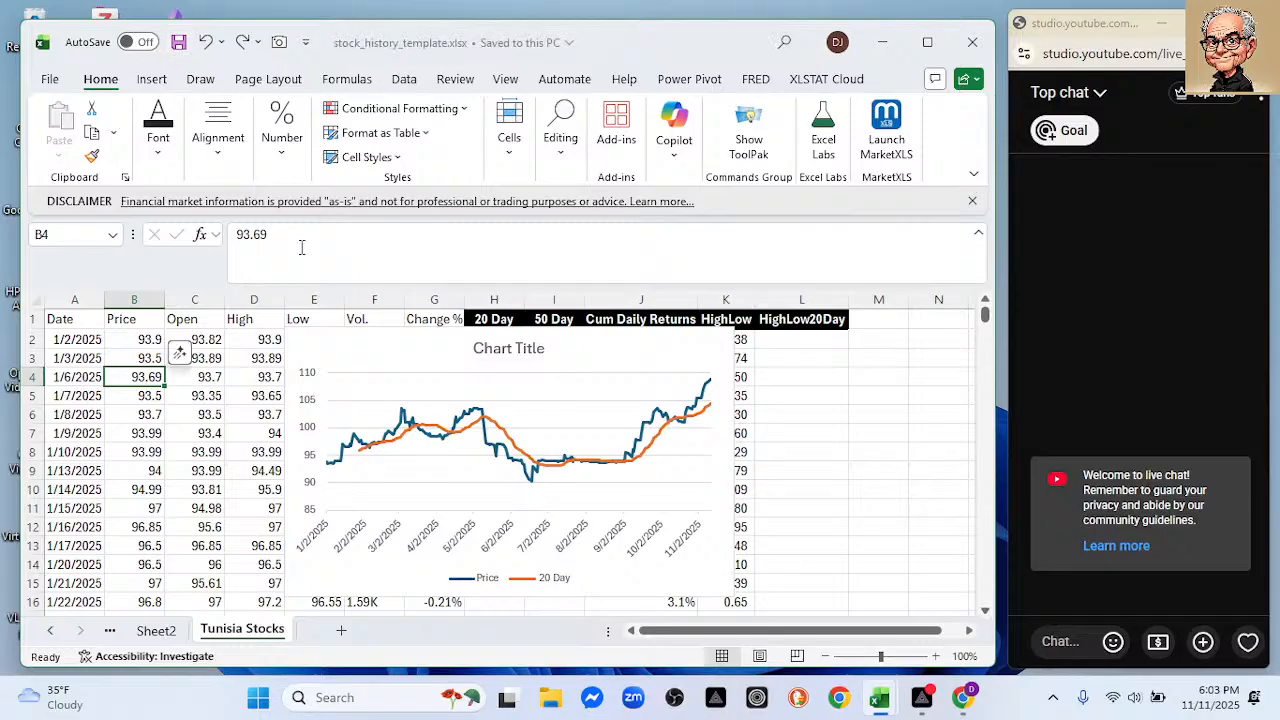
pyautogui.click(392, 347)
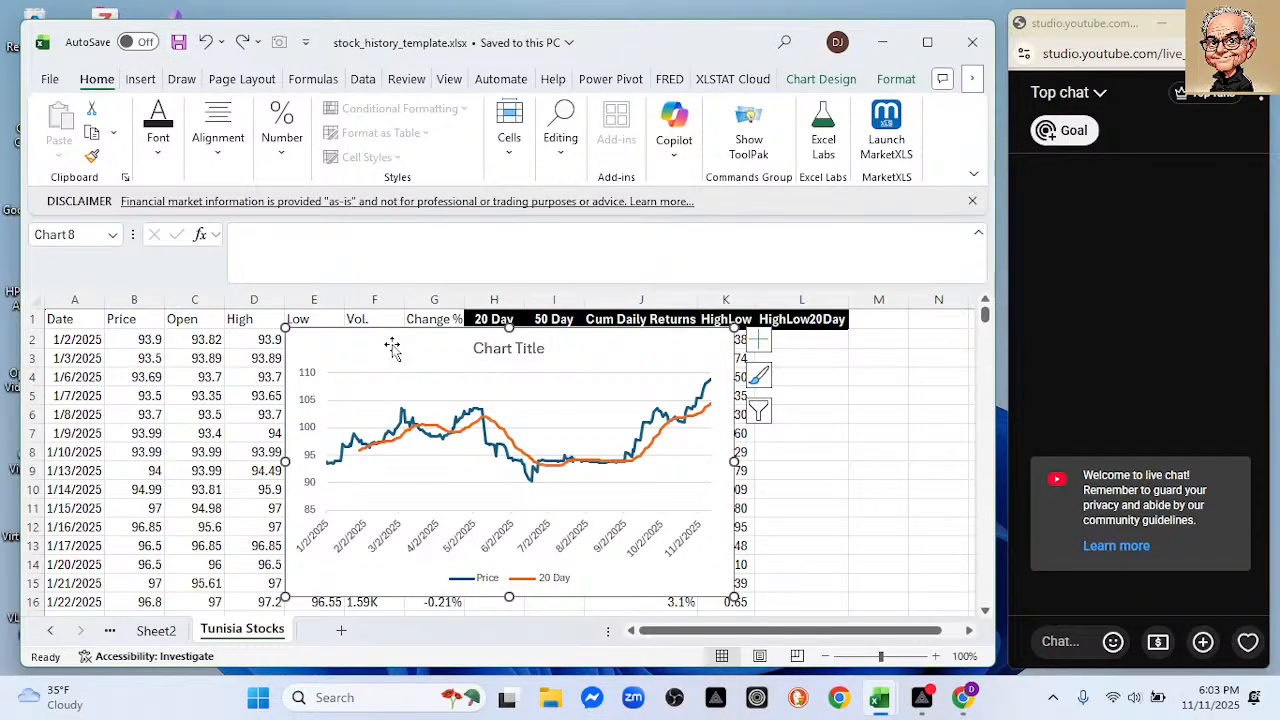
pyautogui.click(341, 630)
pyautogui.write('T')
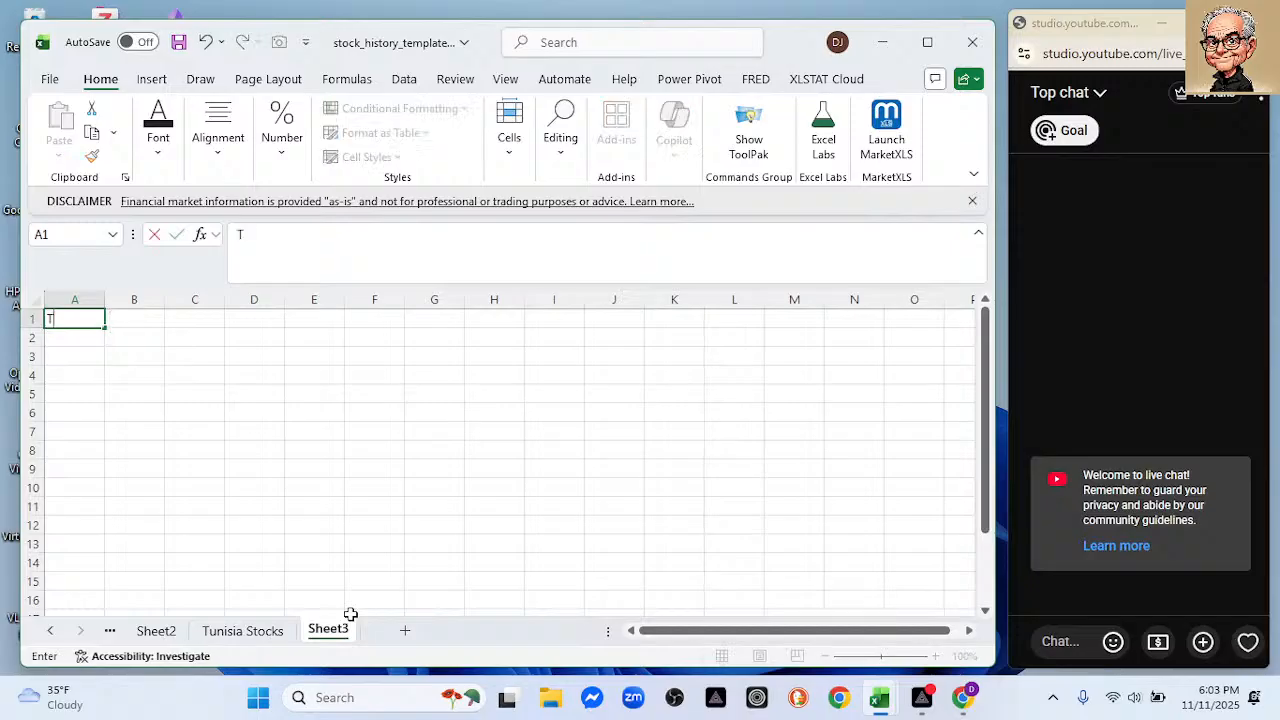
pyautogui.doubleClick(328, 628)
pyautogui.write('Tun Dashboard')
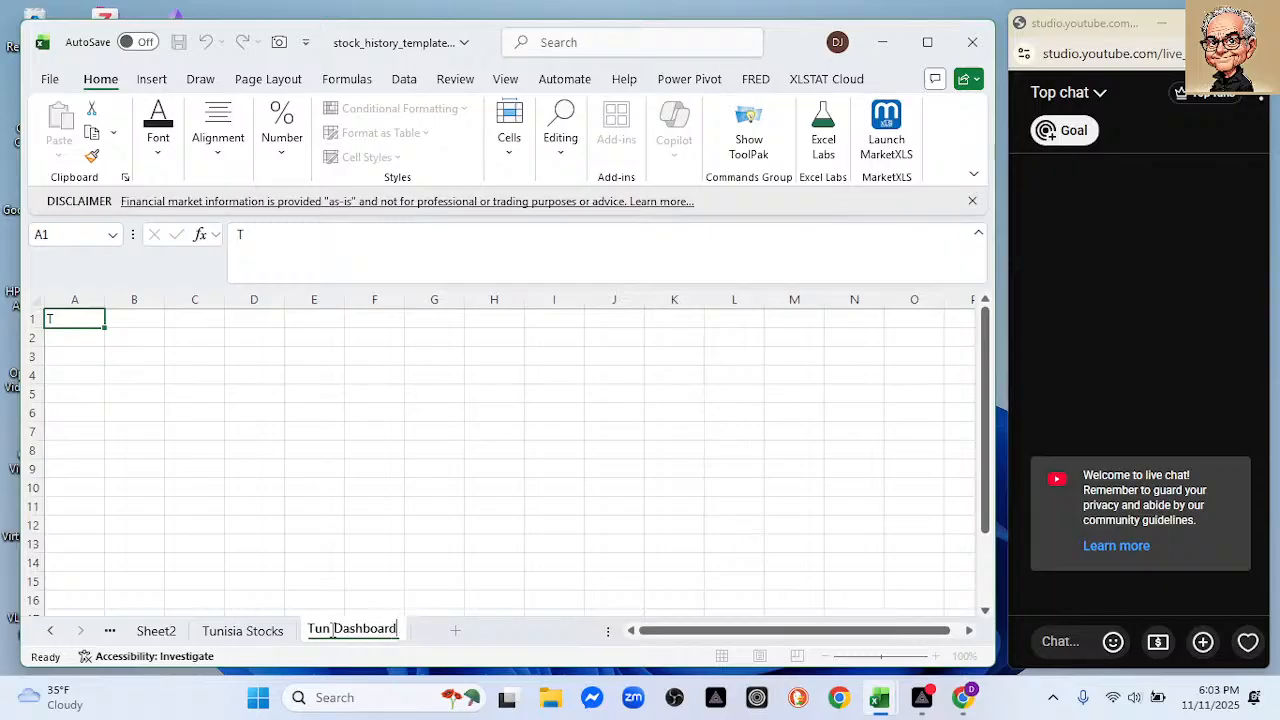
pyautogui.press('Return')
# Move the Price and 20 Day line chart from the Tunisia Stocks sheet to cell A1 of Tun Dashboard.
pyautogui.click(258, 631)
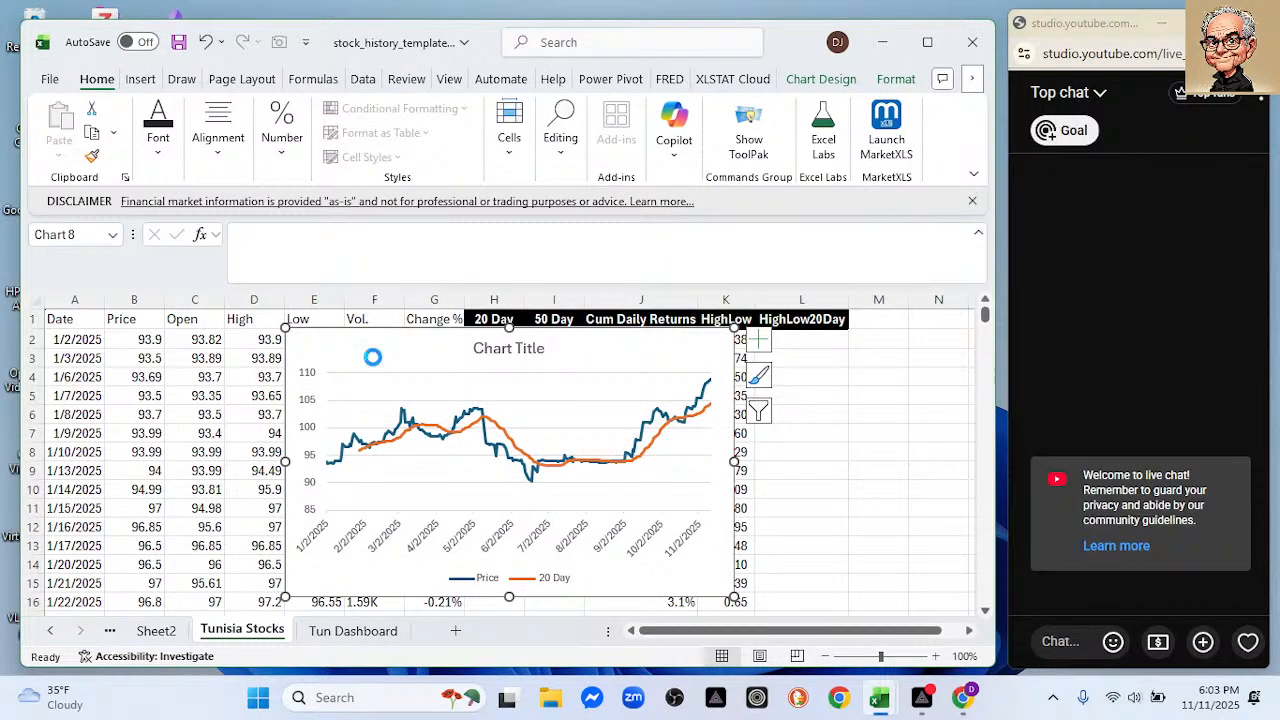
pyautogui.hotkey('ctrl', 'x')
pyautogui.click(353, 631)
pyautogui.write('T')
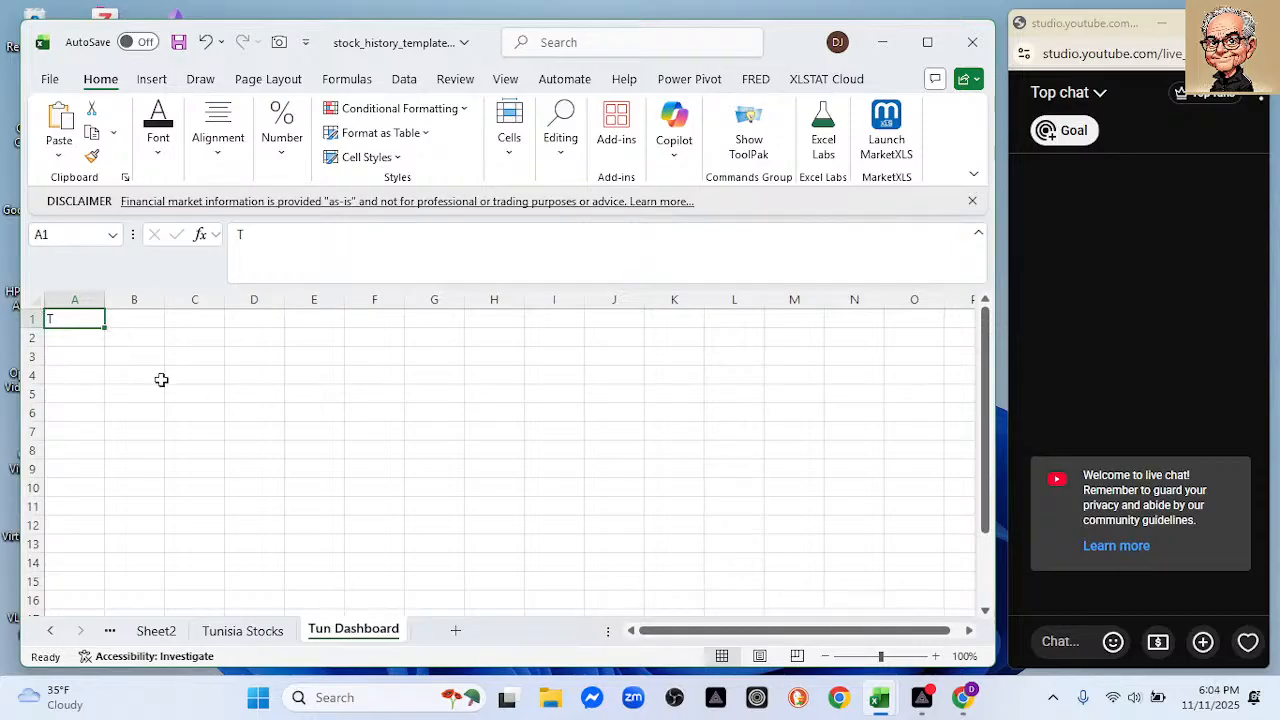
pyautogui.hotkey('ctrl', 'v')
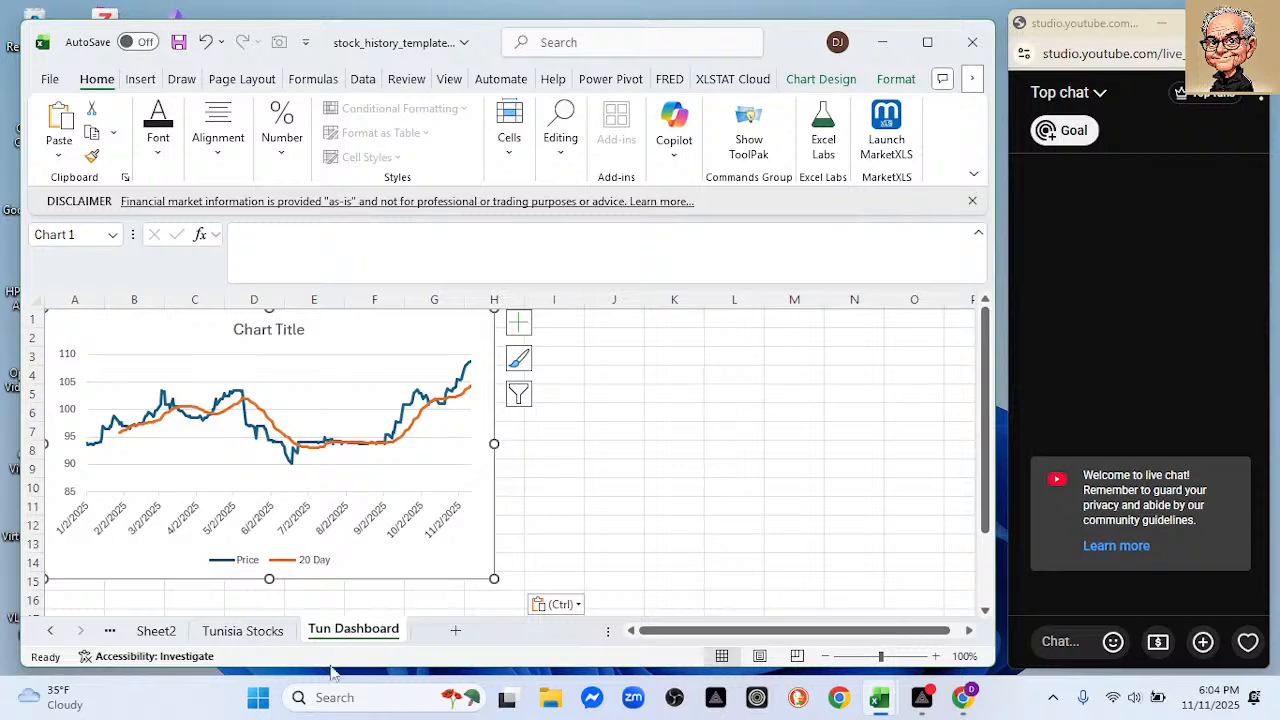
# Insert a 2-D line chart from the Date, Price and 50 Day columns of the Tunisia Stocks sheet.
pyautogui.click(274, 631)
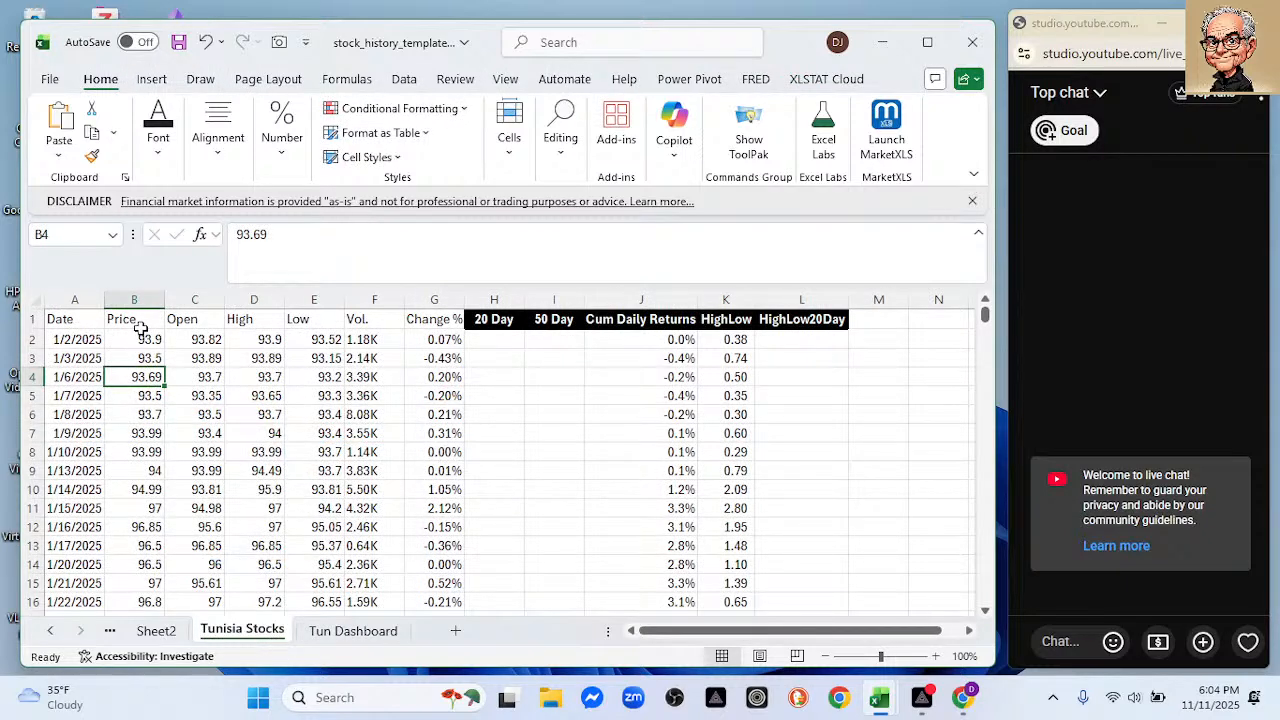
pyautogui.click(88, 300)
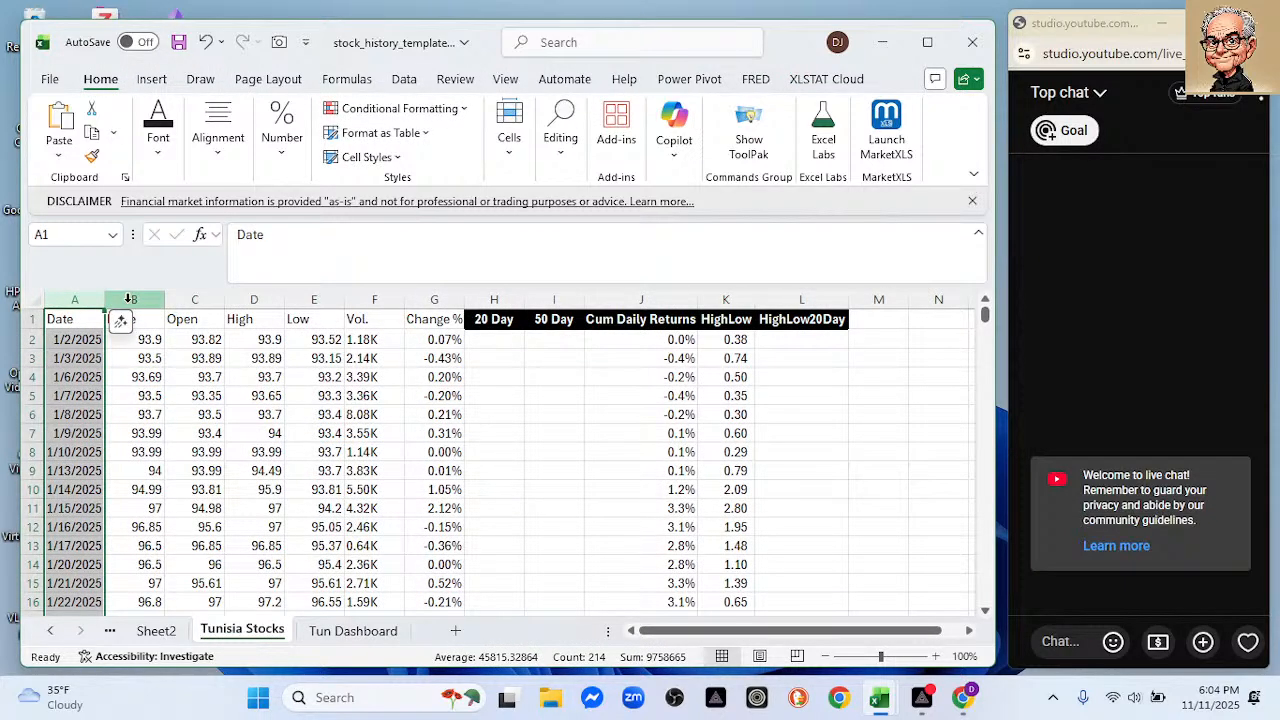
pyautogui.keyDown('ctrl'); pyautogui.click(130, 300); pyautogui.keyUp('ctrl')
pyautogui.keyDown('ctrl'); pyautogui.click(554, 300); pyautogui.keyUp('ctrl')
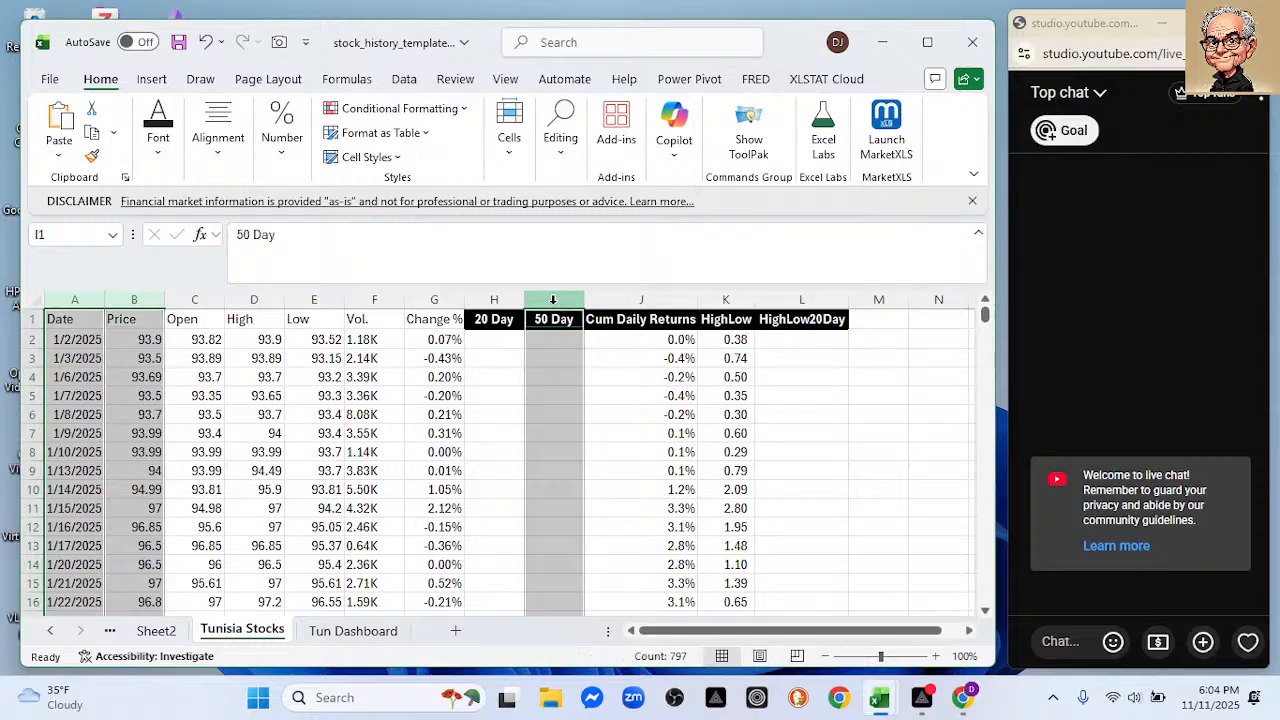
pyautogui.click(152, 80)
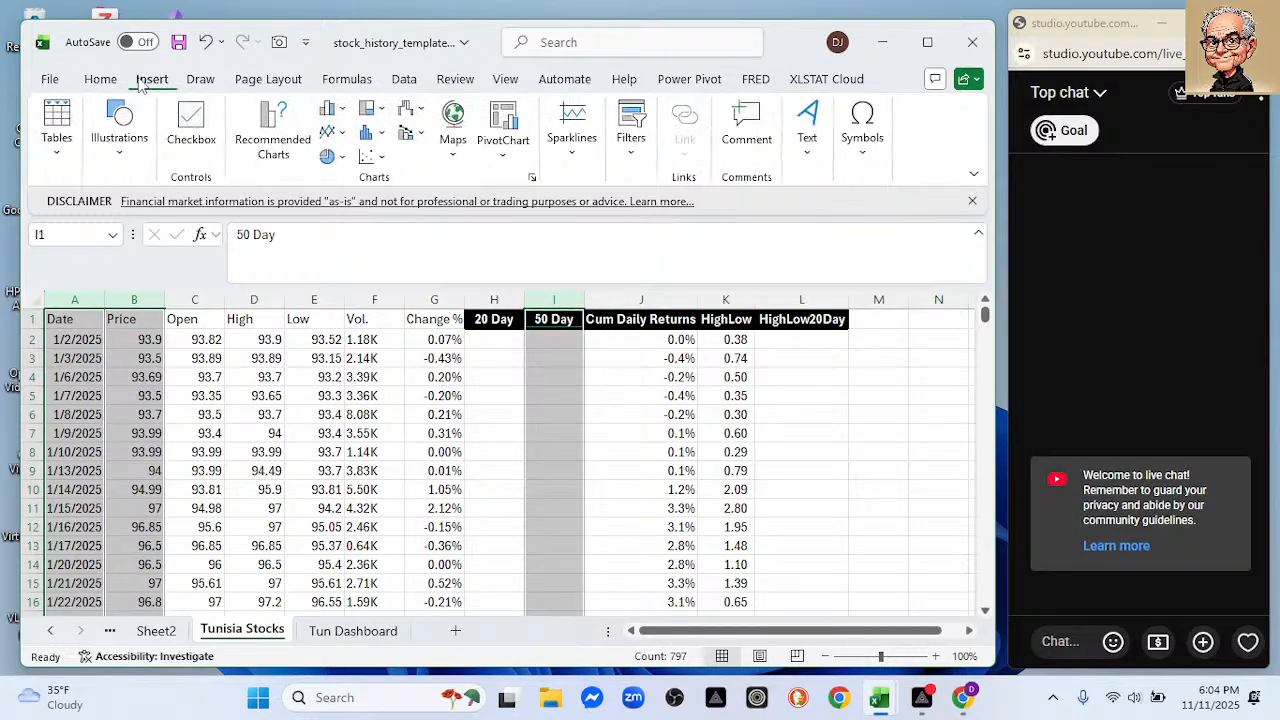
pyautogui.click(333, 132)
pyautogui.click(346, 205)
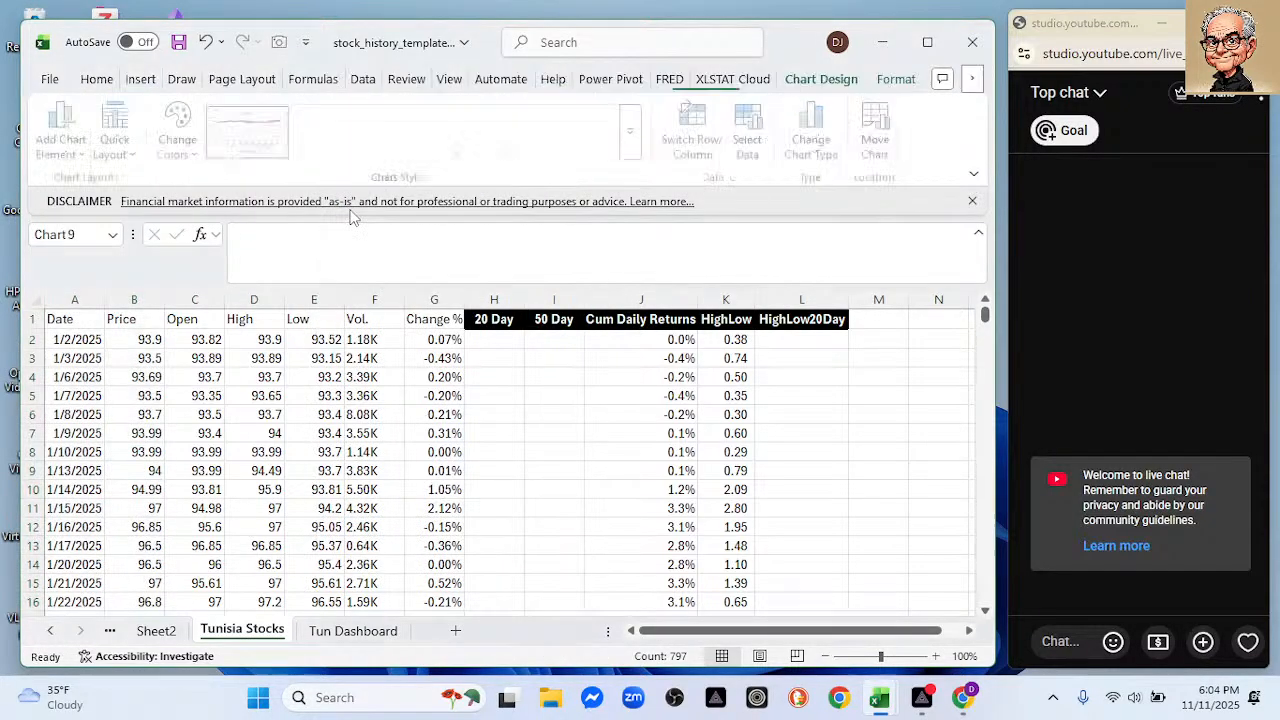
# Set the minimum bound of the 50 Day chart's vertical axis to 90 and close the Format Axis pane.
pyautogui.doubleClick(318, 437)
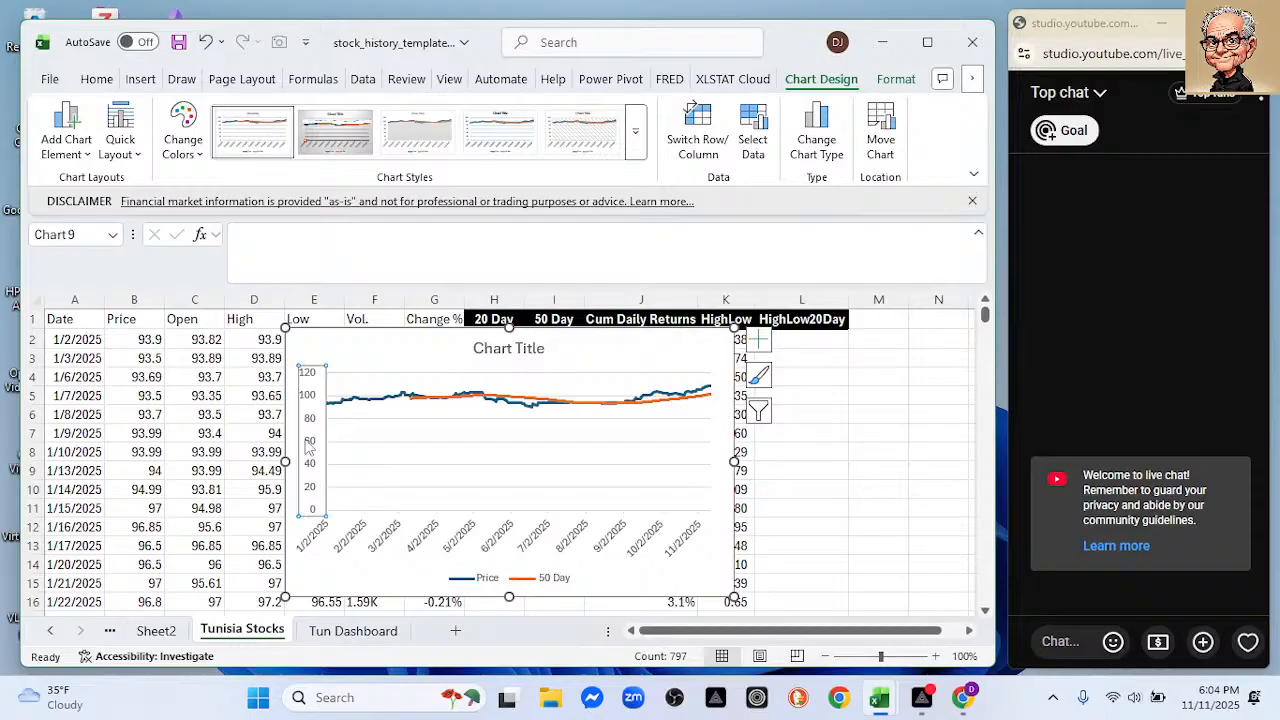
pyautogui.click(864, 477)
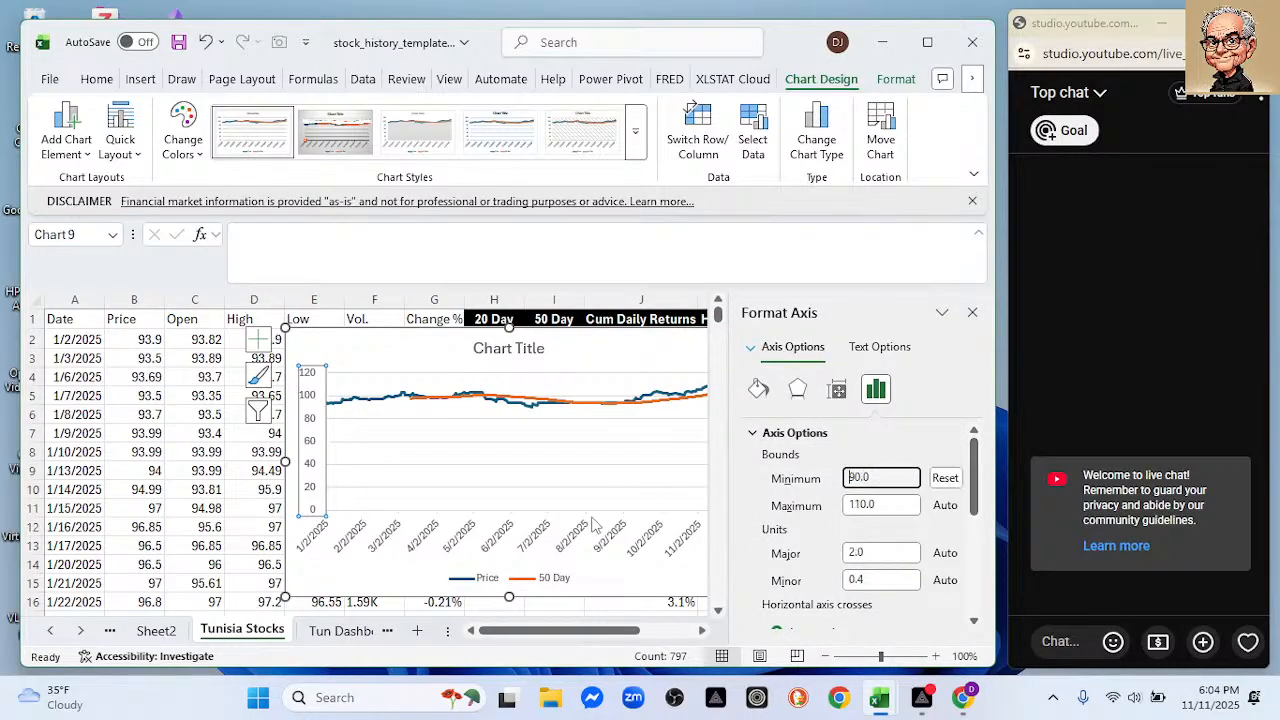
pyautogui.press('Return')
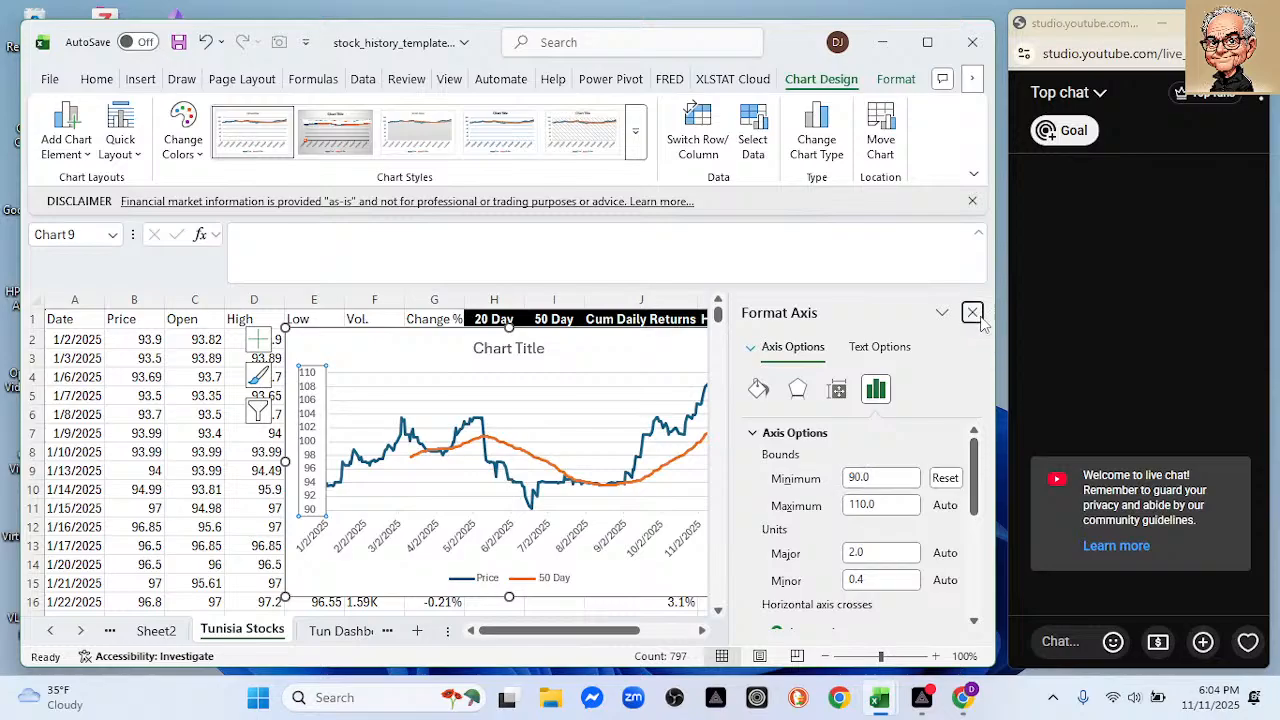
pyautogui.click(972, 312)
# Move the Price and 50 Day chart to cell I1 of Tun Dashboard, beside the 20 Day chart.
pyautogui.click(421, 361)
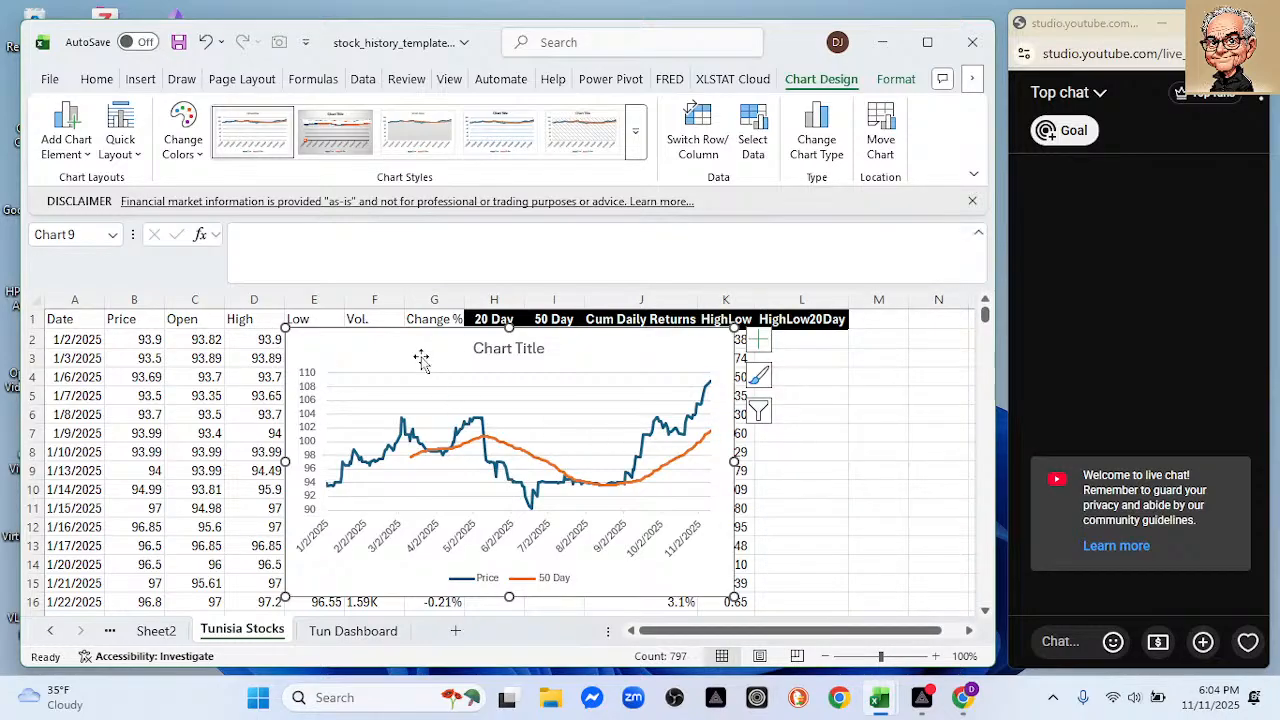
pyautogui.press('Delete')
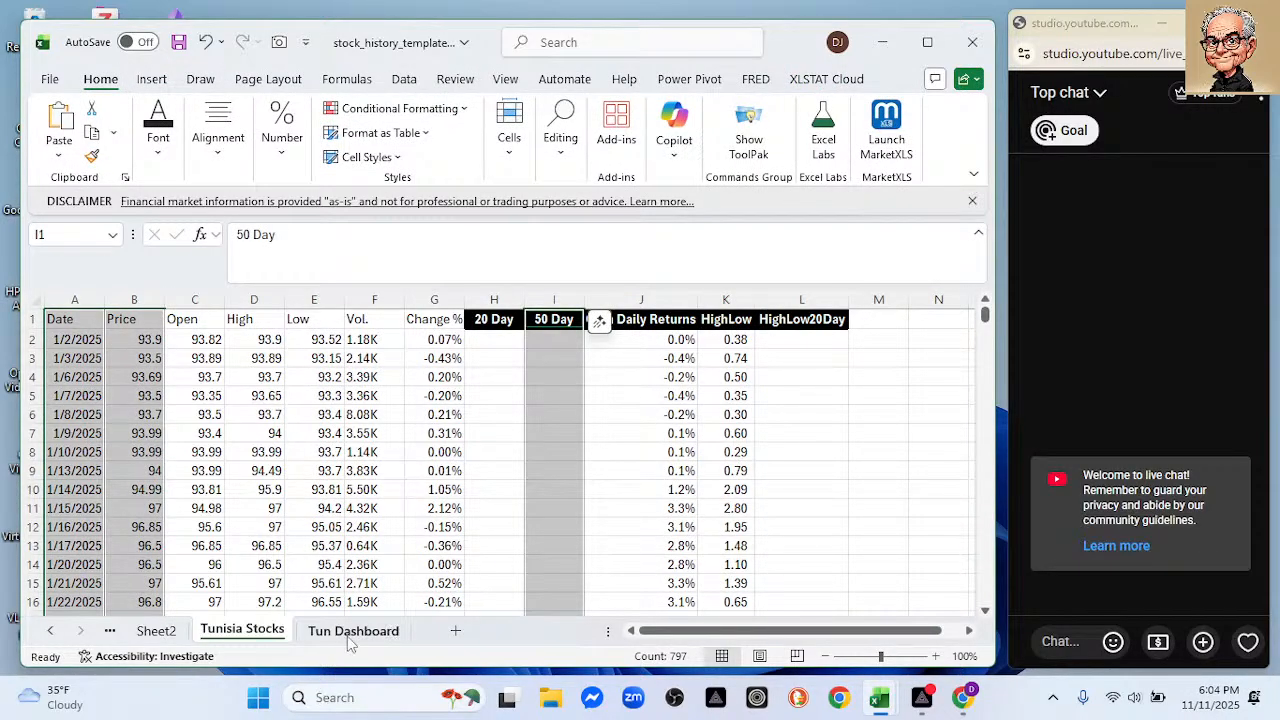
pyautogui.click(350, 631)
pyautogui.click(571, 320)
pyautogui.hotkey('ctrl', 'v')
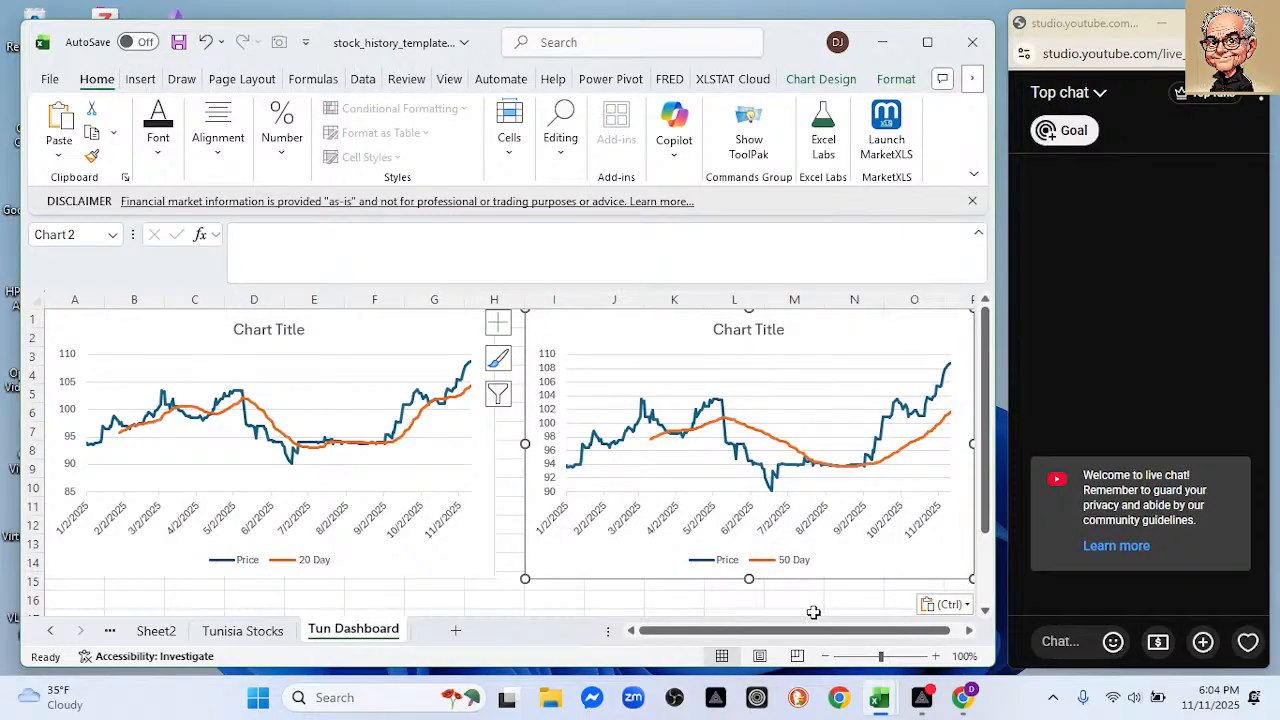
pyautogui.moveTo(838, 638); pyautogui.dragTo(848, 637)
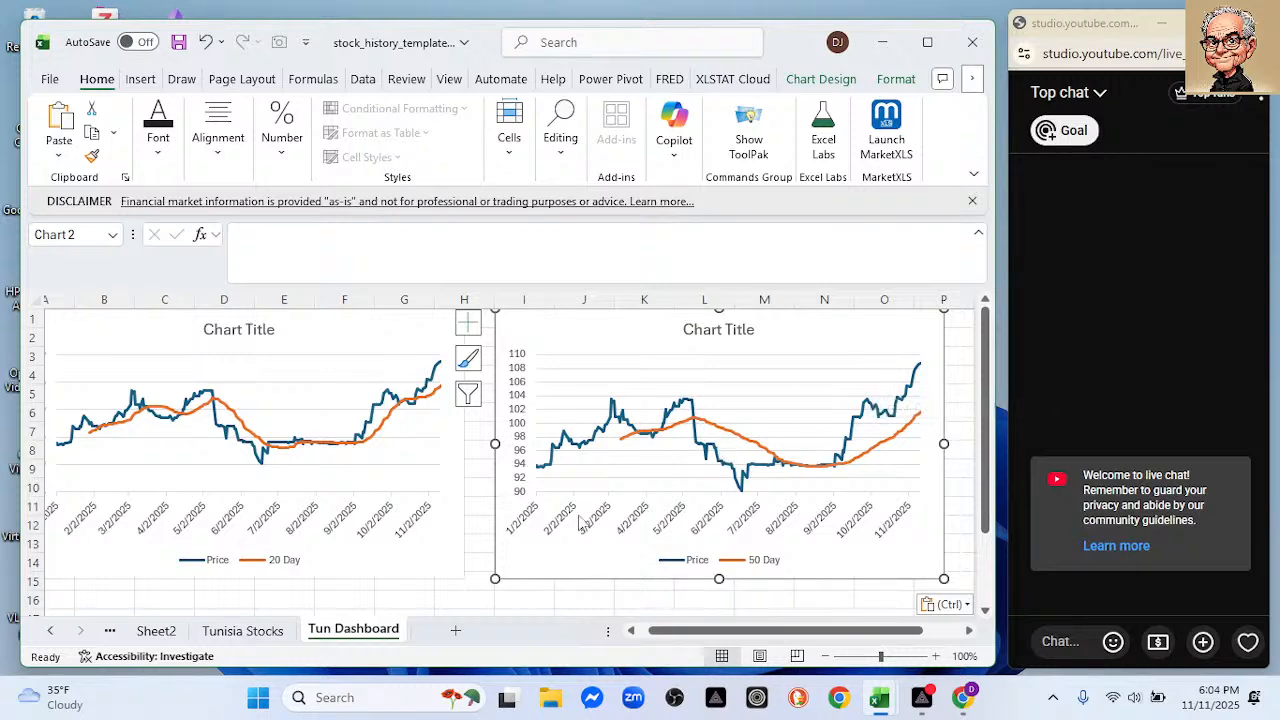
# Insert a 2-D line chart from the Date and Cum Daily Returns columns of the Tunisia Stocks sheet.
pyautogui.click(243, 631)
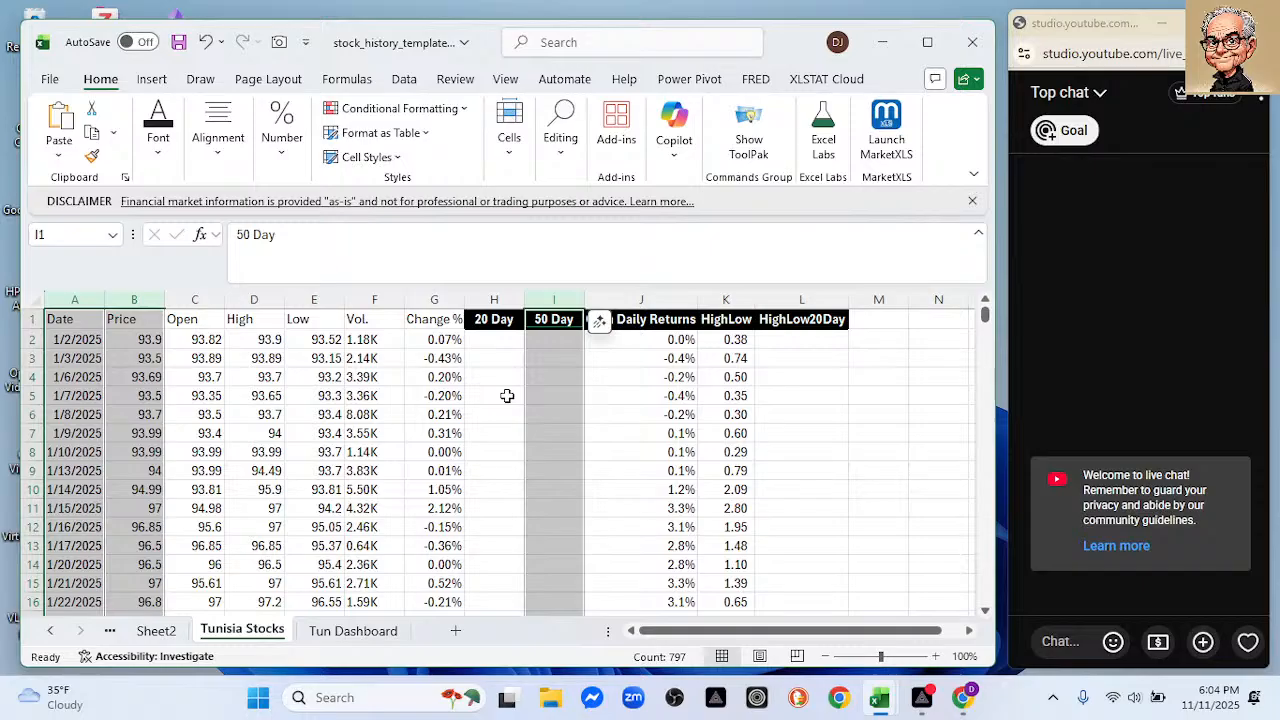
pyautogui.click(89, 301)
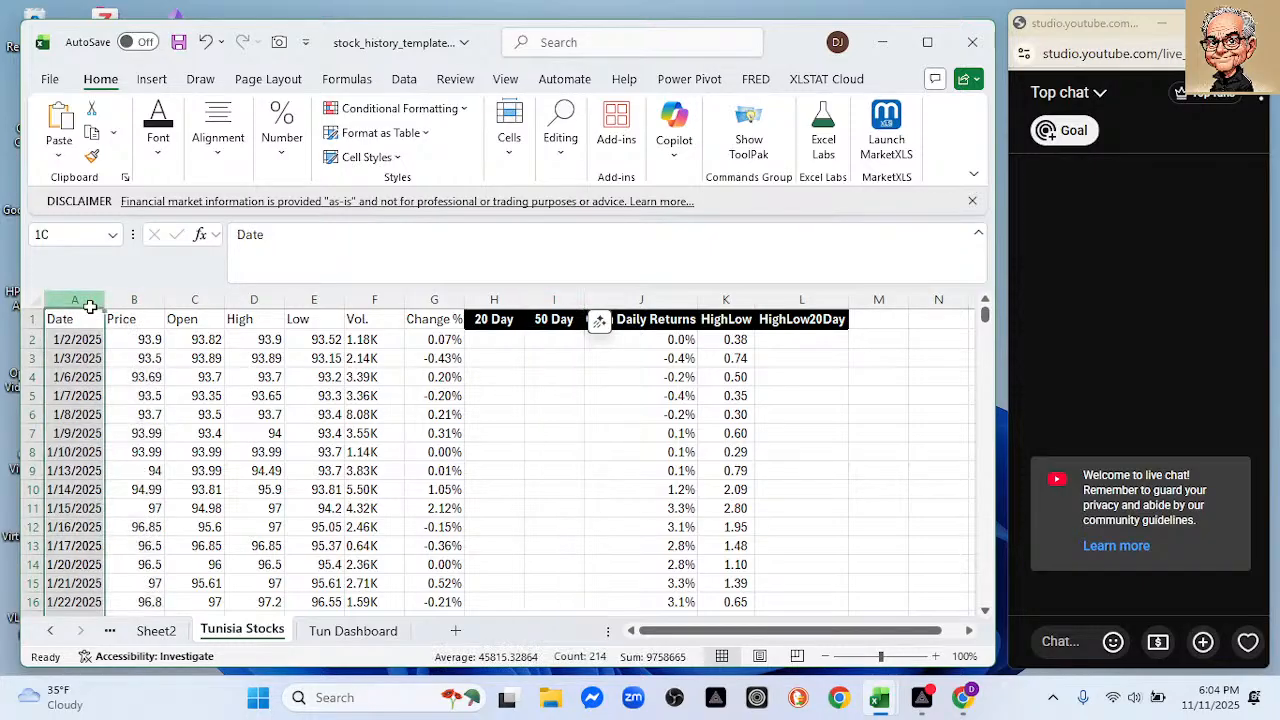
pyautogui.click(606, 299)
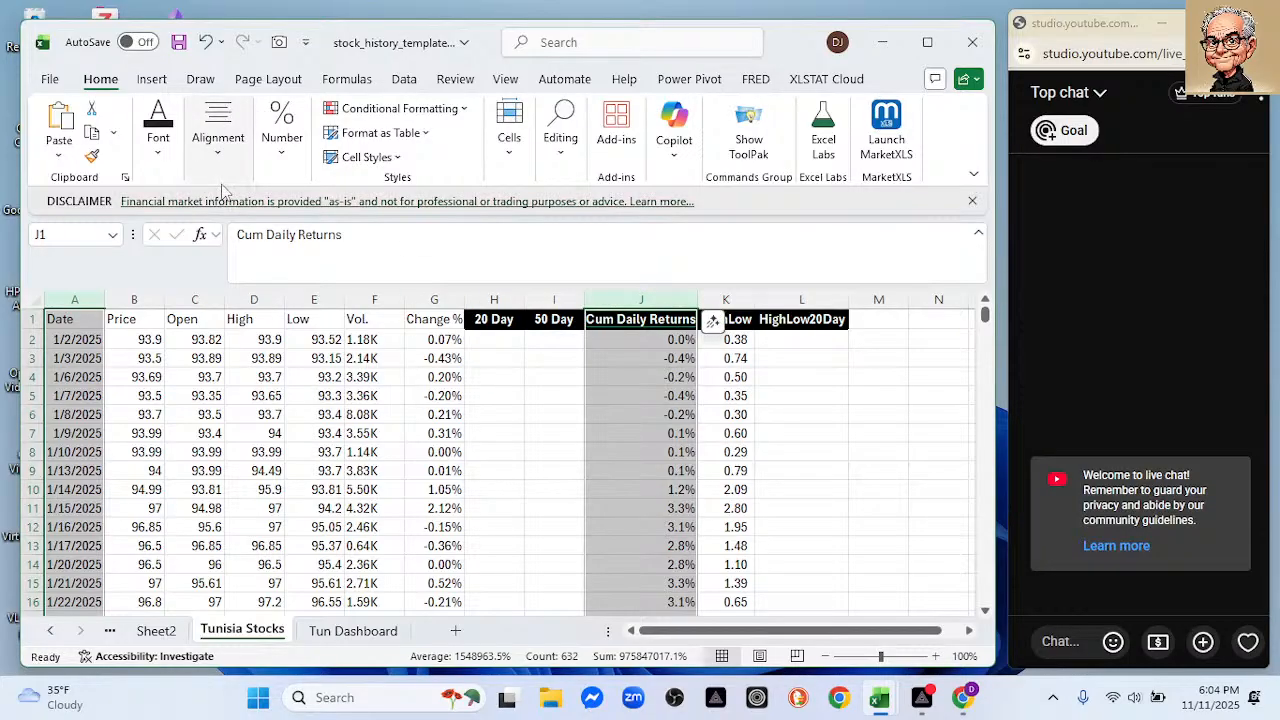
pyautogui.click(151, 80)
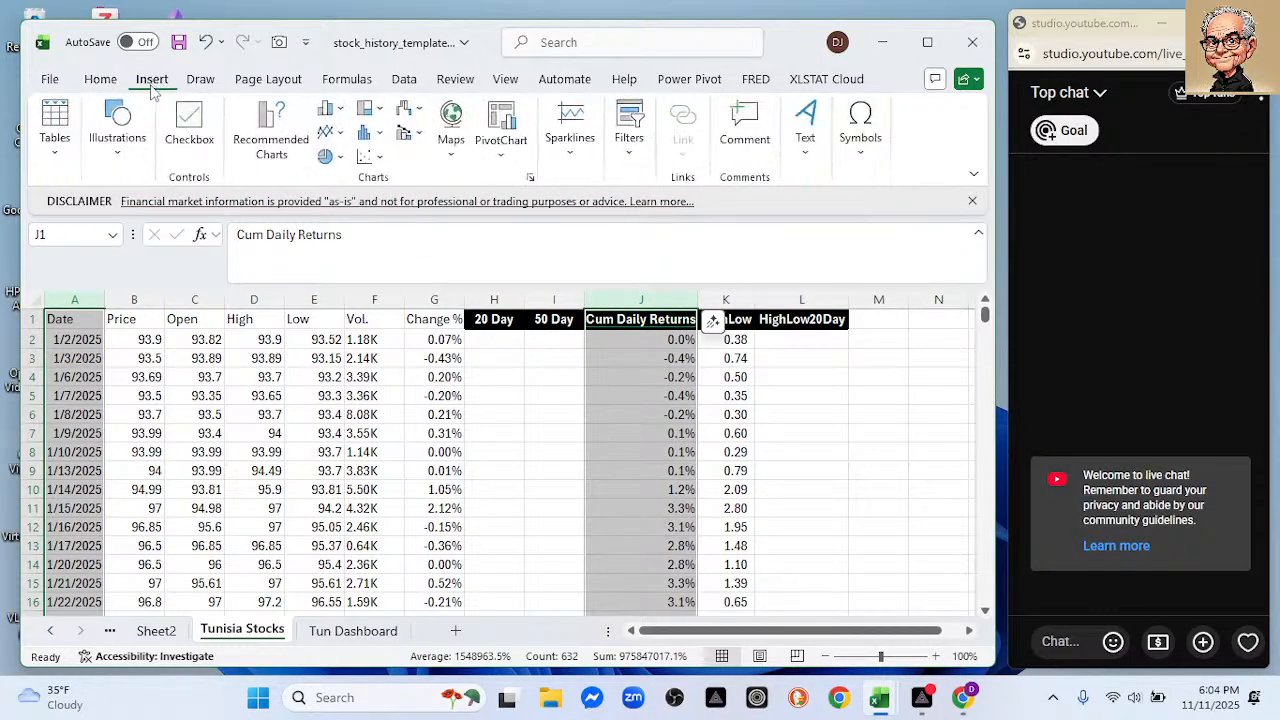
pyautogui.click(328, 133)
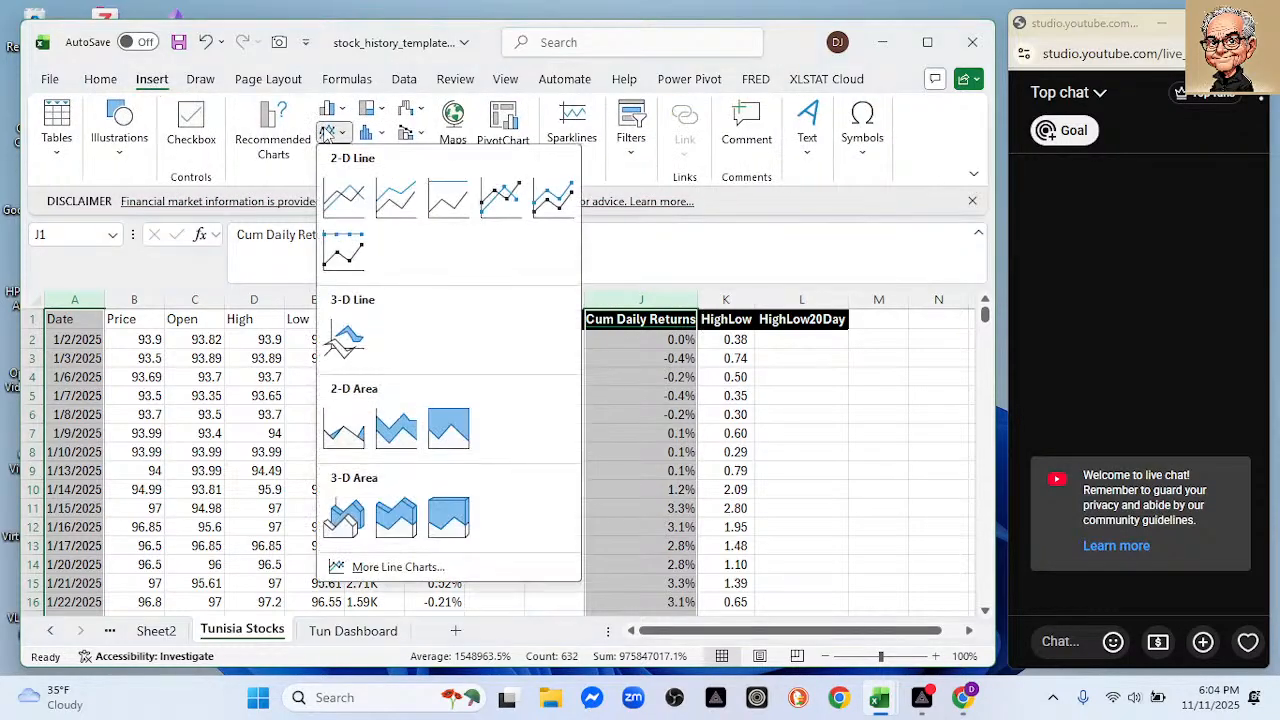
pyautogui.click(344, 197)
# Set the minimum bound of the Cum Daily Returns chart's vertical axis to 0 and close the Format Axis pane.
pyautogui.click(318, 484)
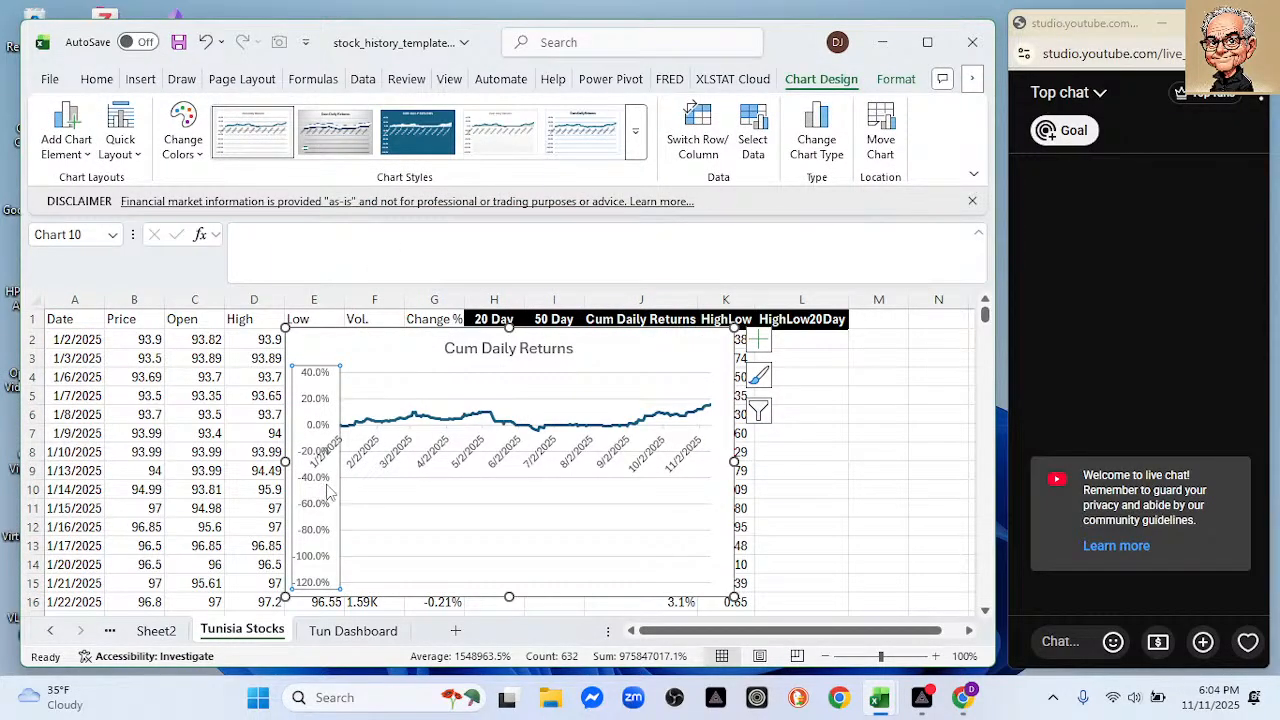
pyautogui.doubleClick(330, 488)
pyautogui.moveTo(885, 482); pyautogui.dragTo(753, 471)
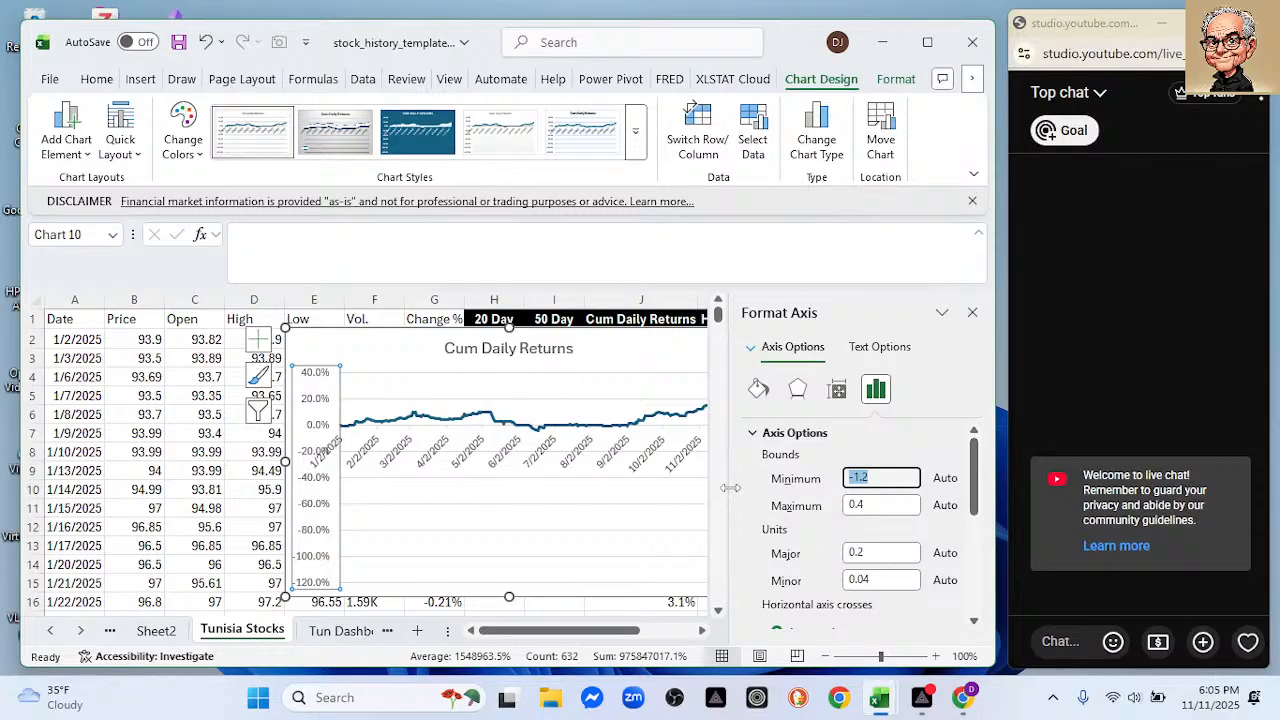
pyautogui.write('0')
pyautogui.press('Return')
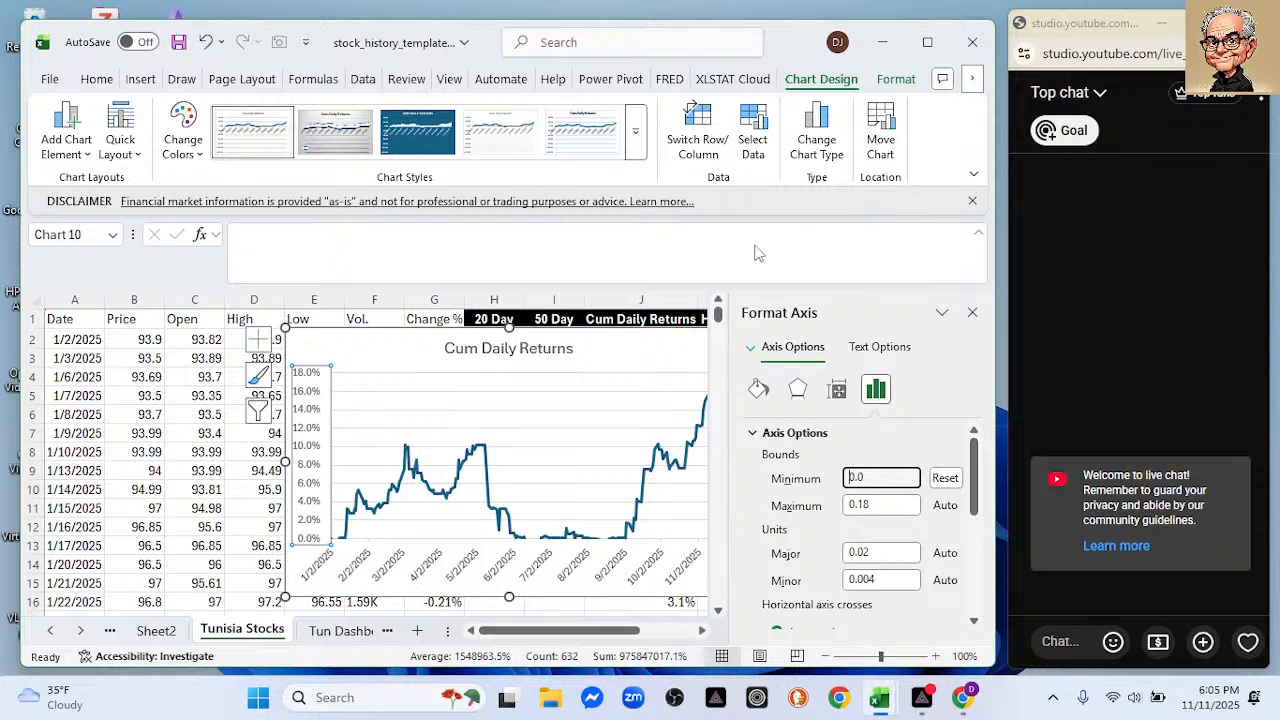
pyautogui.click(972, 312)
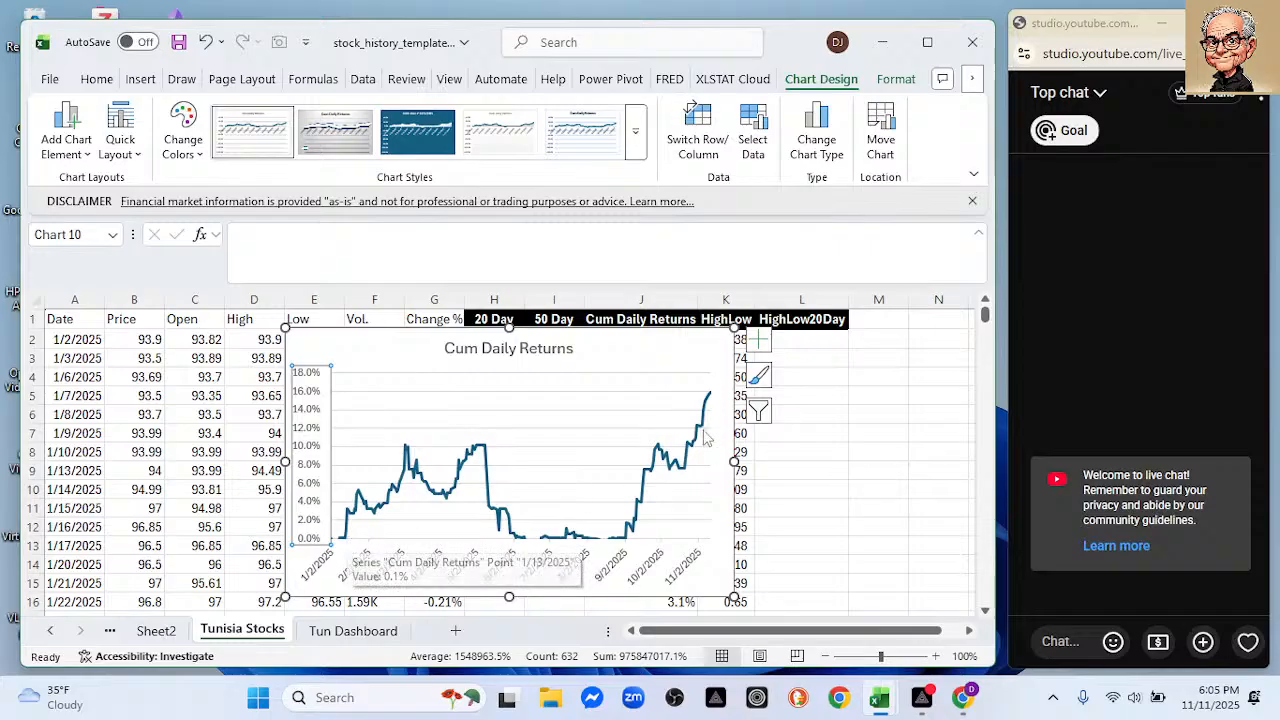
# Move the Cum Daily Returns chart to cell A16 of Tun Dashboard, below the 20 Day chart.
pyautogui.moveTo(712, 401)
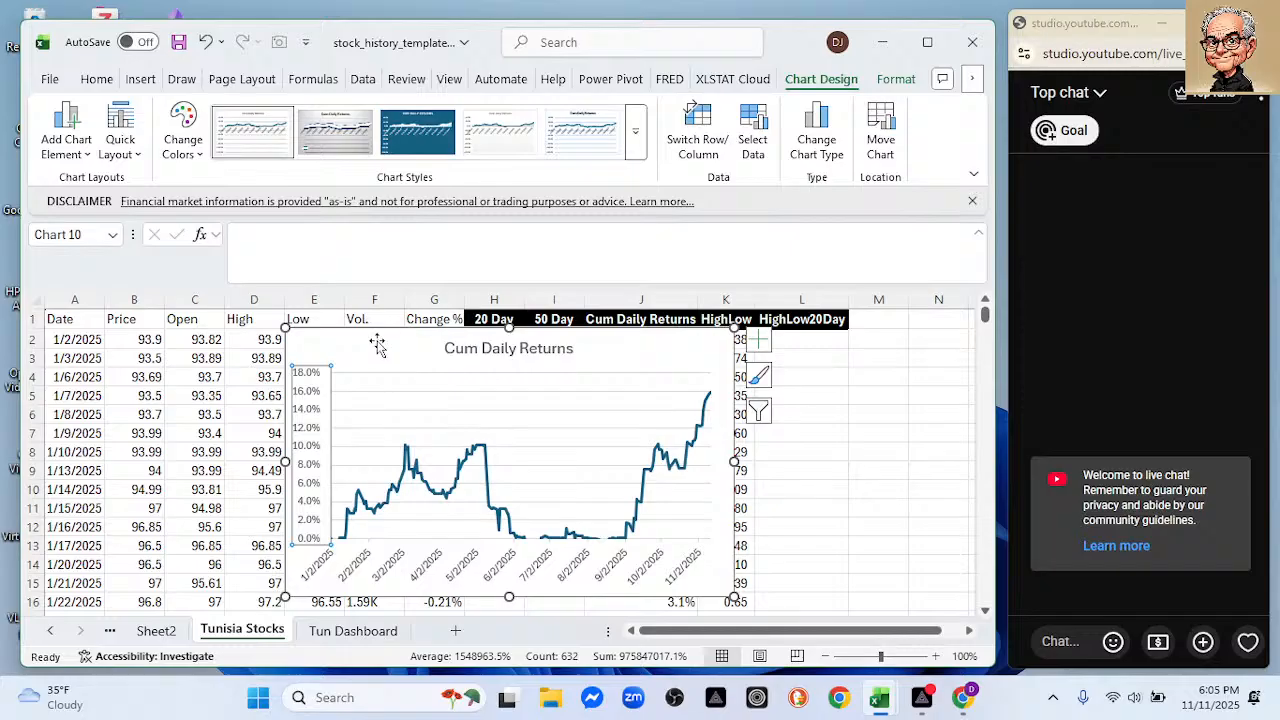
pyautogui.press('Delete')
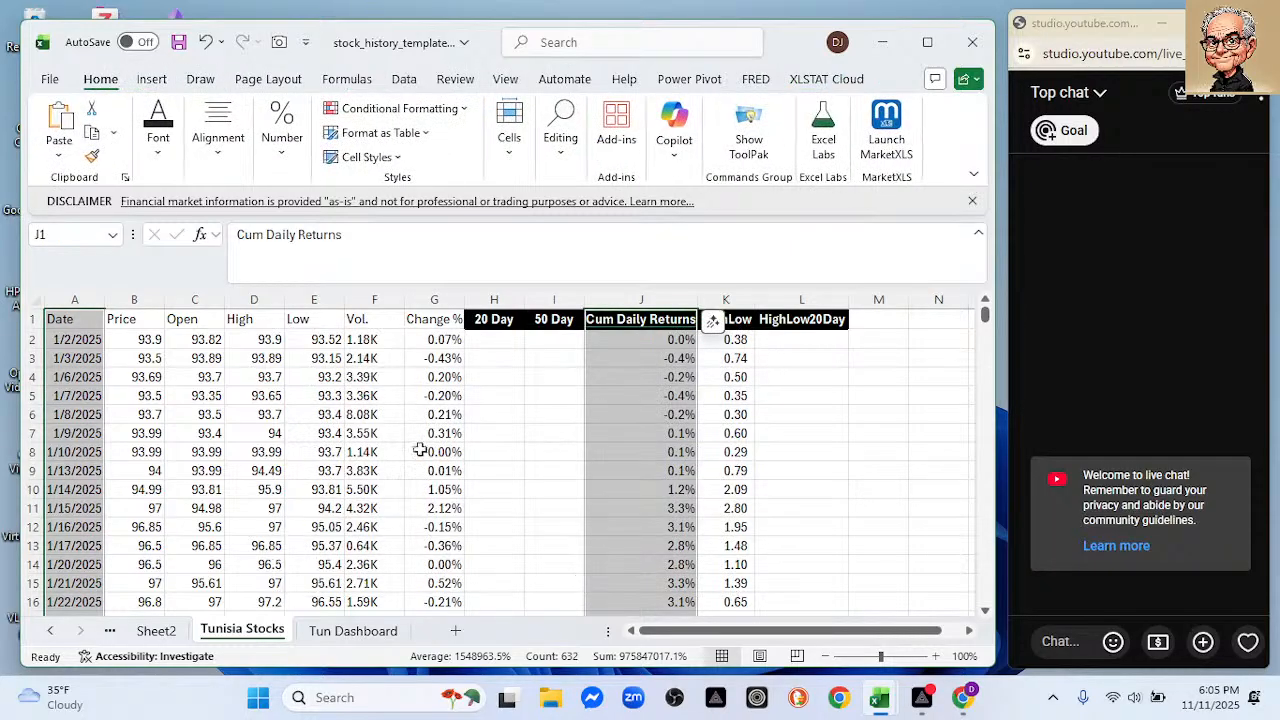
pyautogui.click(345, 630)
pyautogui.scroll(-2, 500, 555)
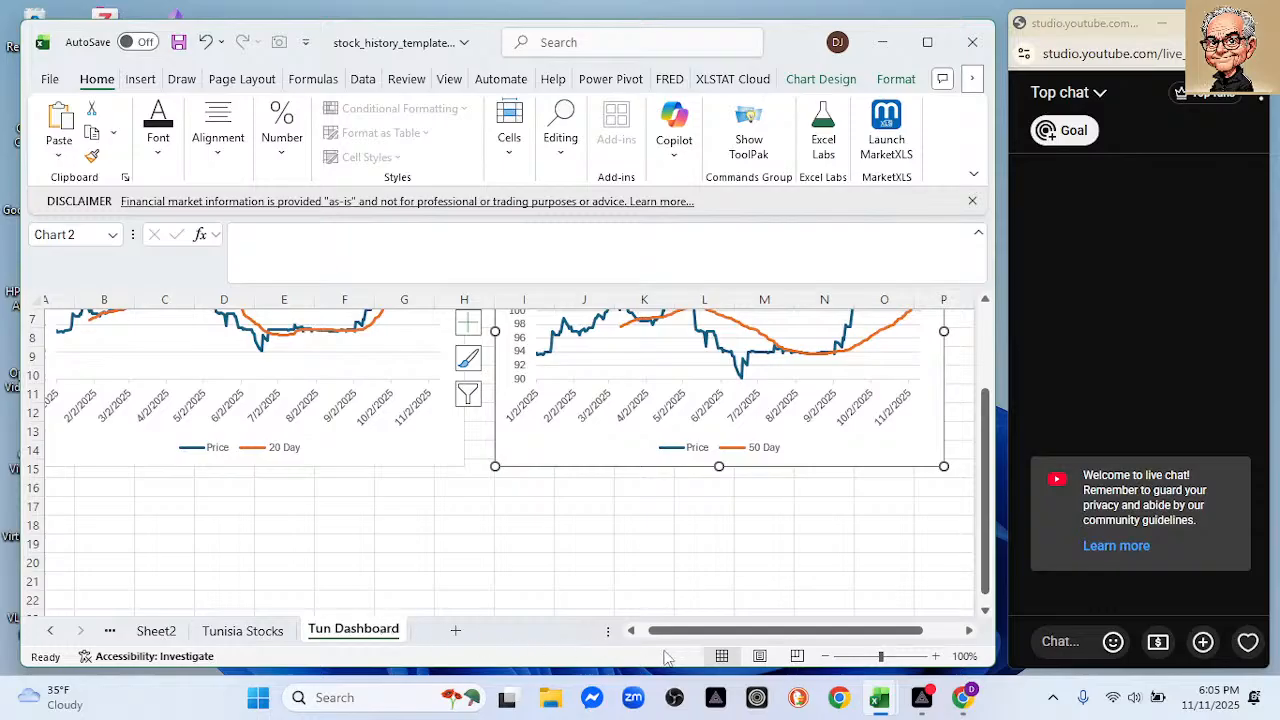
pyautogui.moveTo(668, 631); pyautogui.dragTo(634, 631)
pyautogui.click(88, 492)
pyautogui.hotkey('ctrl', 'v')
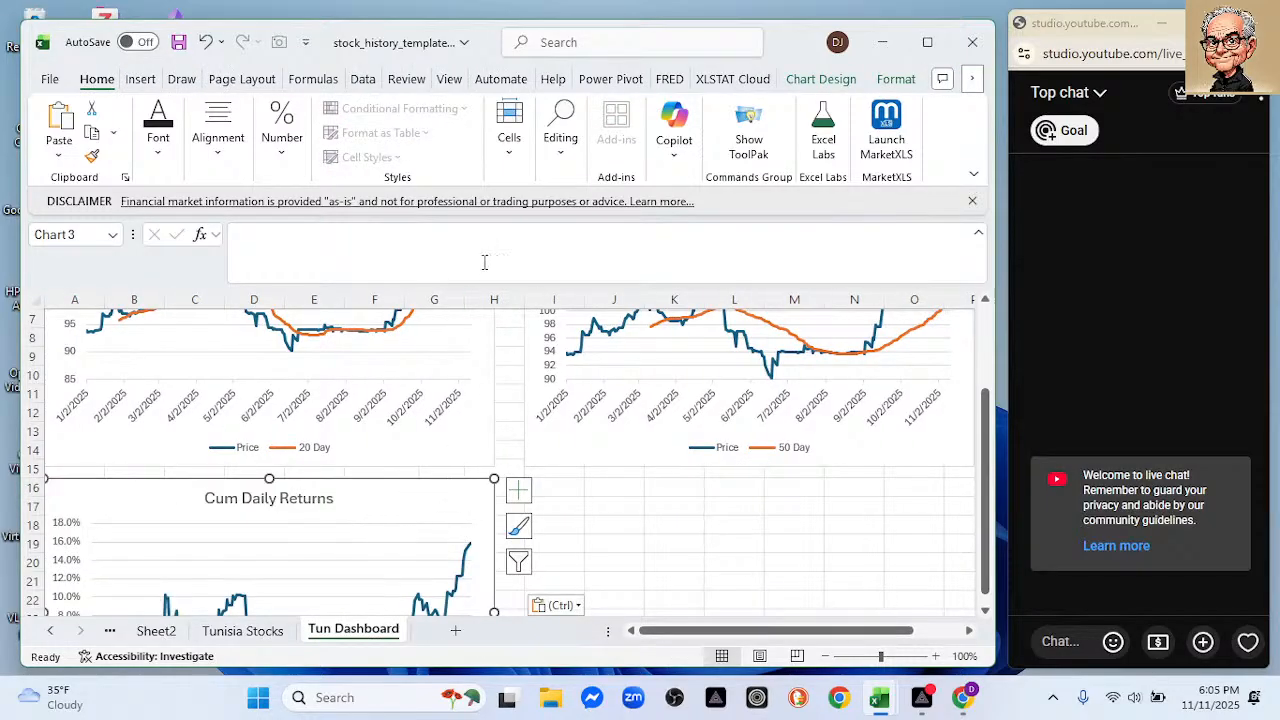
# Try to chart the Date and HighLow20Day columns of the Tunisia Stocks sheet as a 2-D line chart, and delete that chart.
pyautogui.click(245, 630)
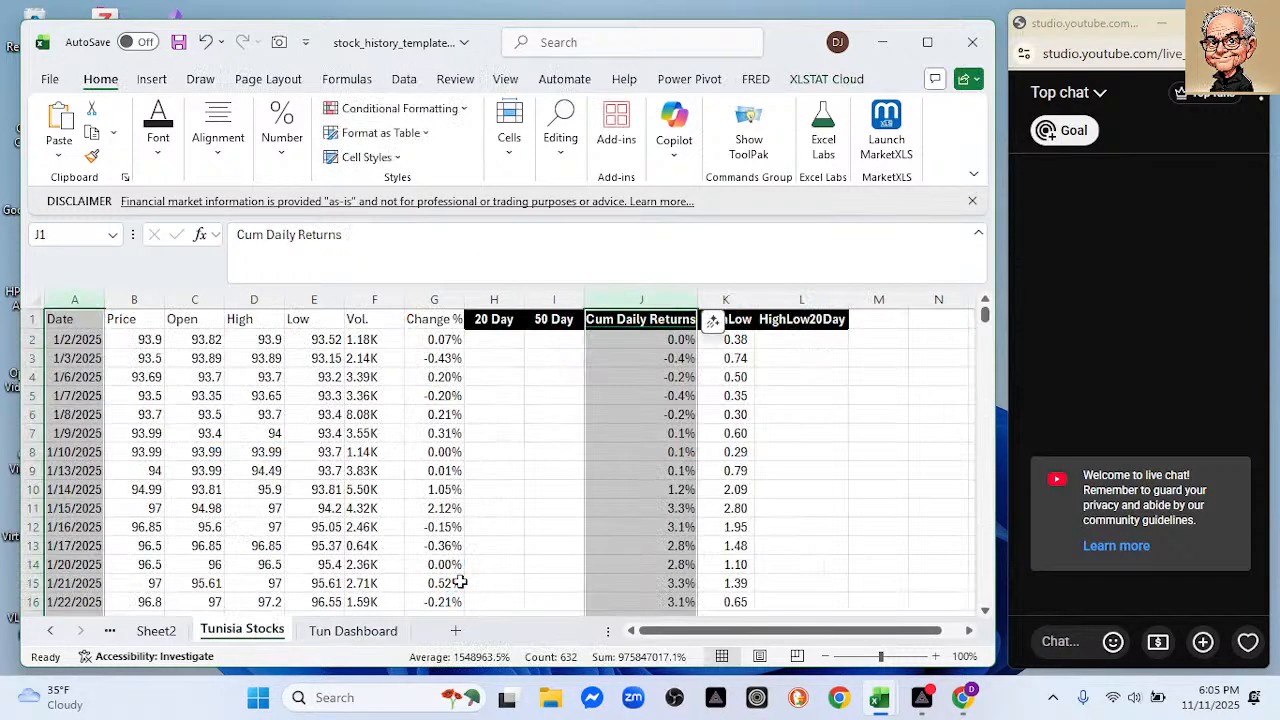
pyautogui.click(835, 420)
pyautogui.click(88, 299)
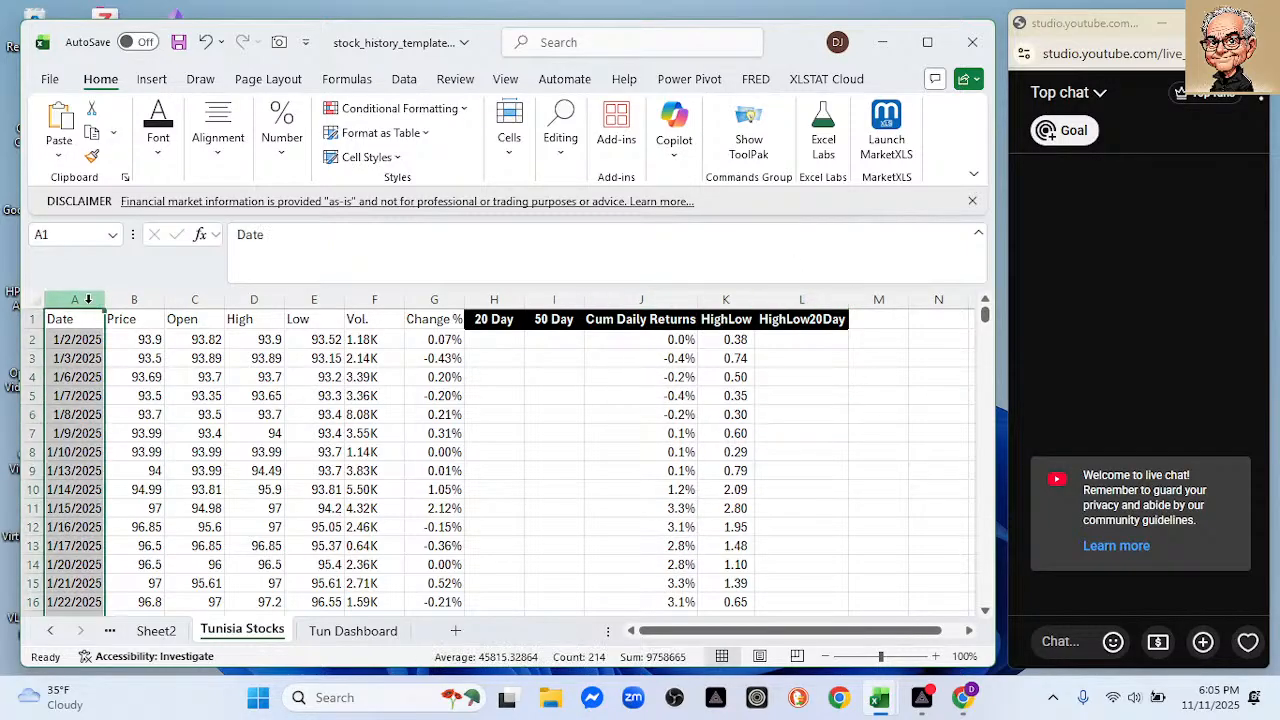
pyautogui.keyDown('ctrl'); pyautogui.click(798, 299); pyautogui.keyUp('ctrl')
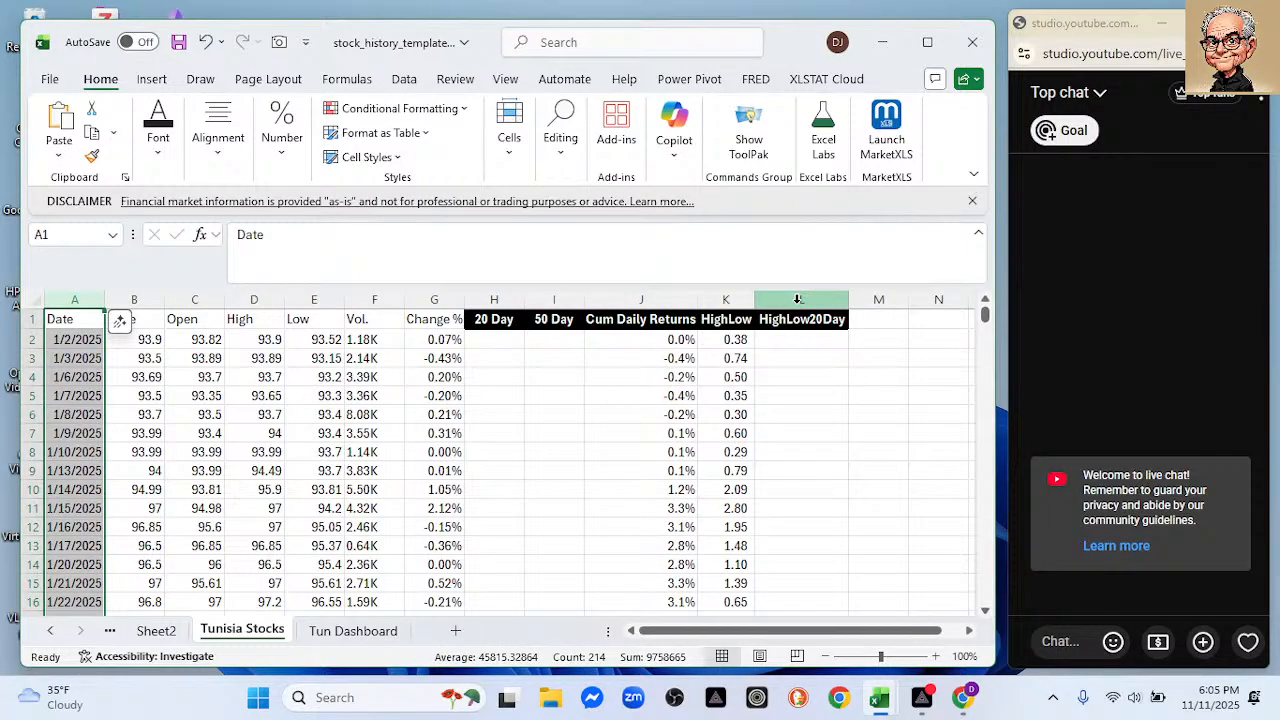
pyautogui.click(798, 299)
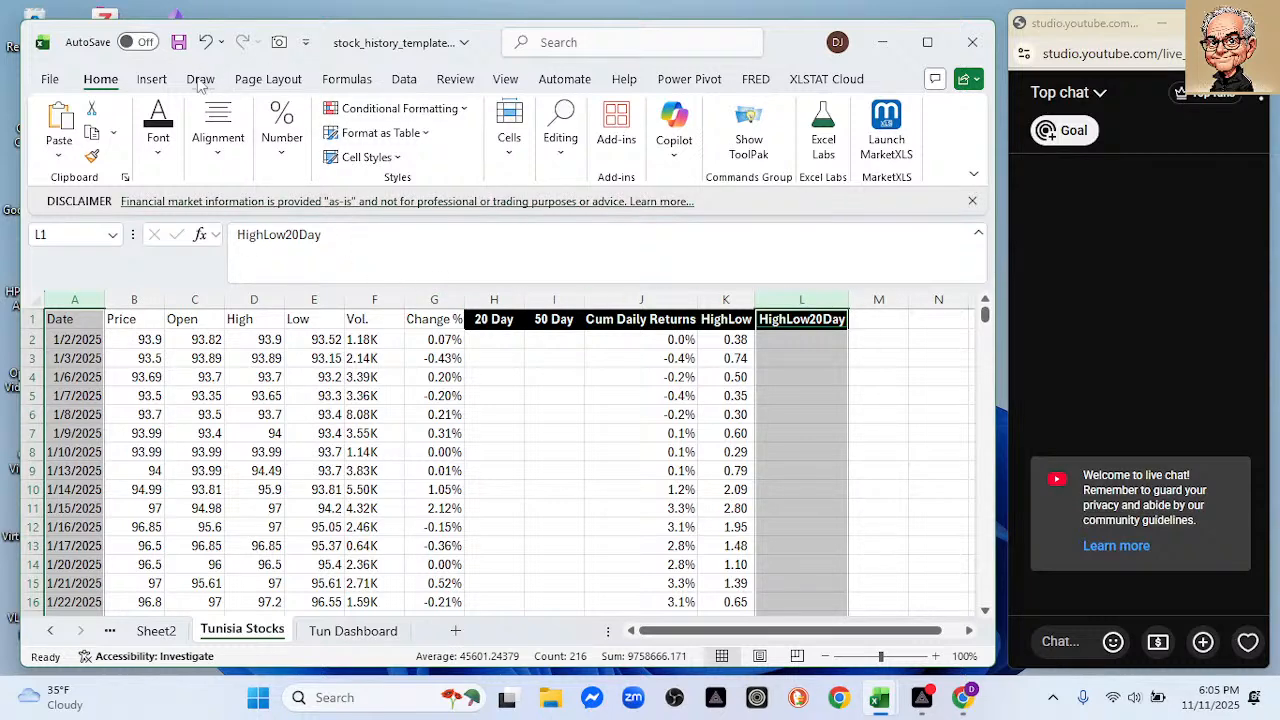
pyautogui.click(151, 79)
pyautogui.click(328, 132)
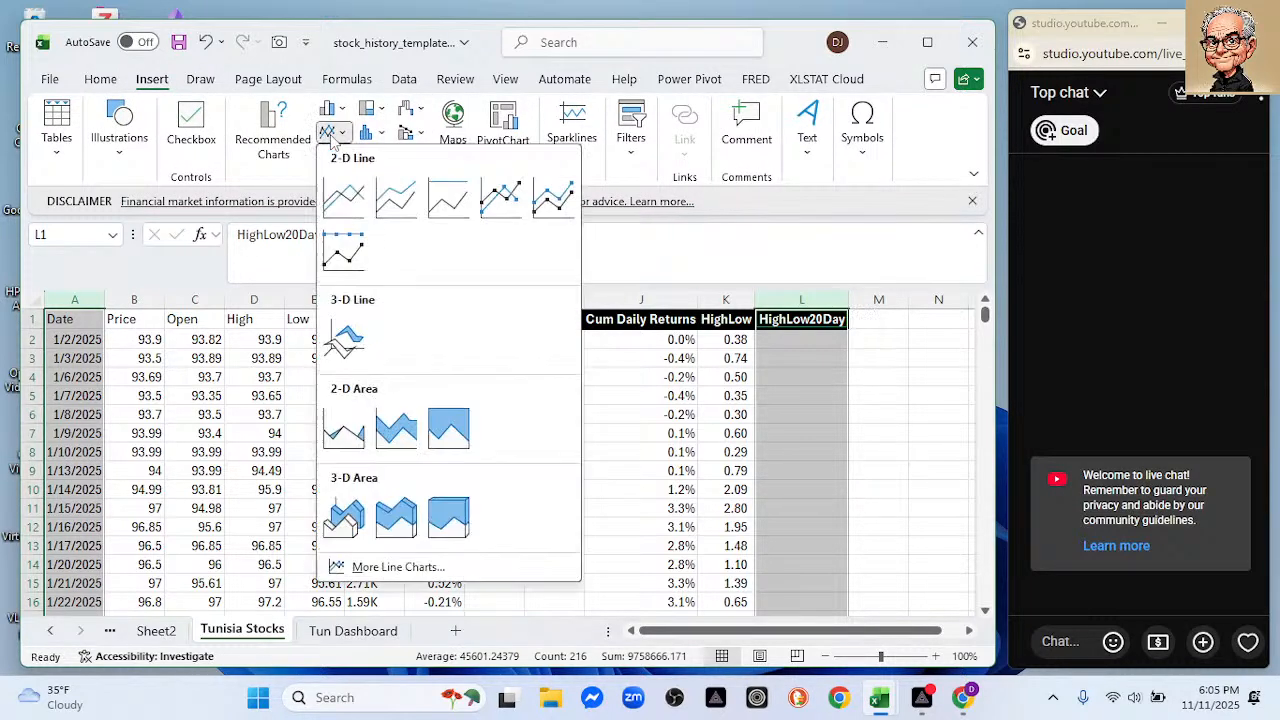
pyautogui.click(362, 198)
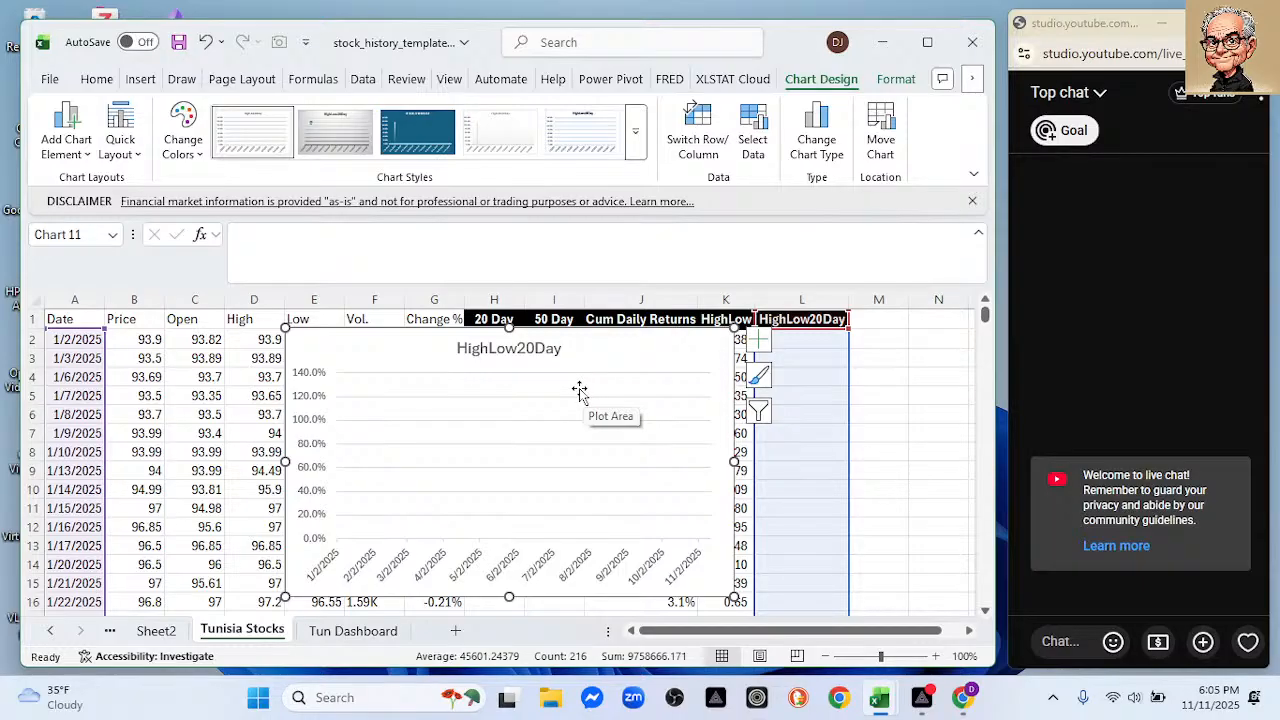
pyautogui.press('Delete')
# Fill the 20-day average formula in L21 of Tunisia Stocks down the rest of the HighLow20Day column.
pyautogui.scroll(-10, 940, 446)
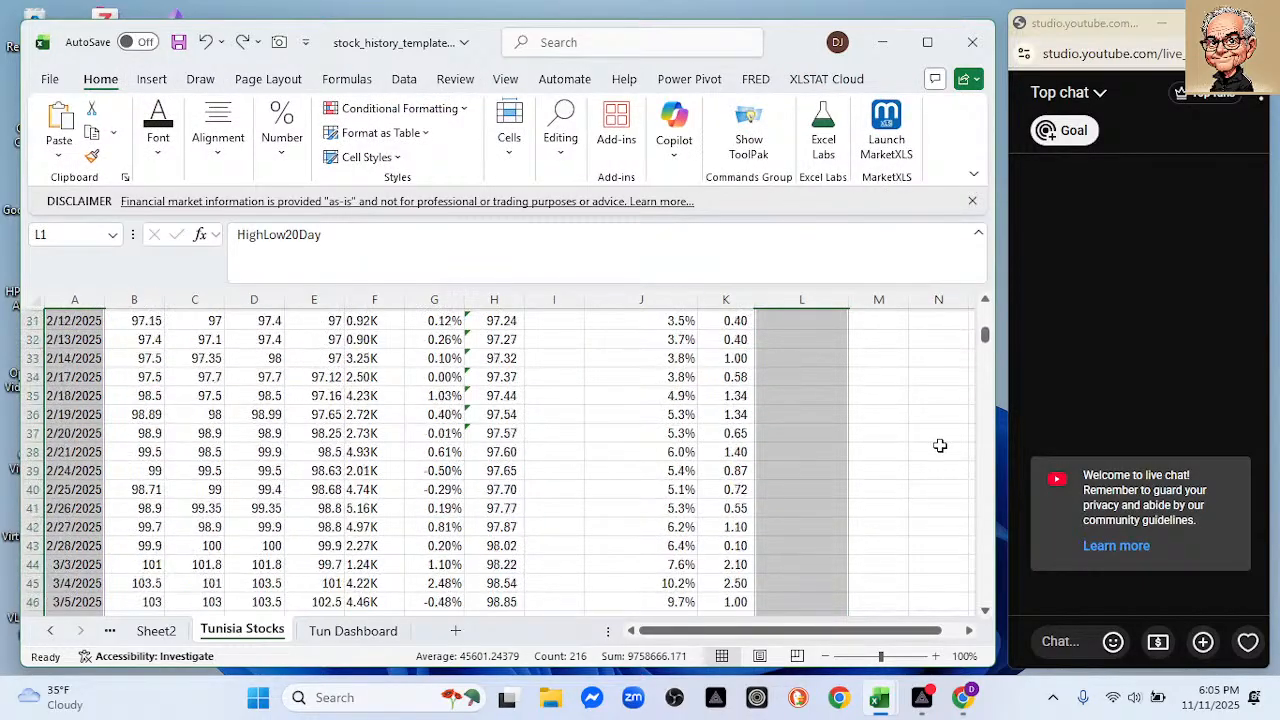
pyautogui.scroll(-5, 940, 446)
pyautogui.moveTo(983, 349); pyautogui.dragTo(945, 305)
pyautogui.click(772, 338)
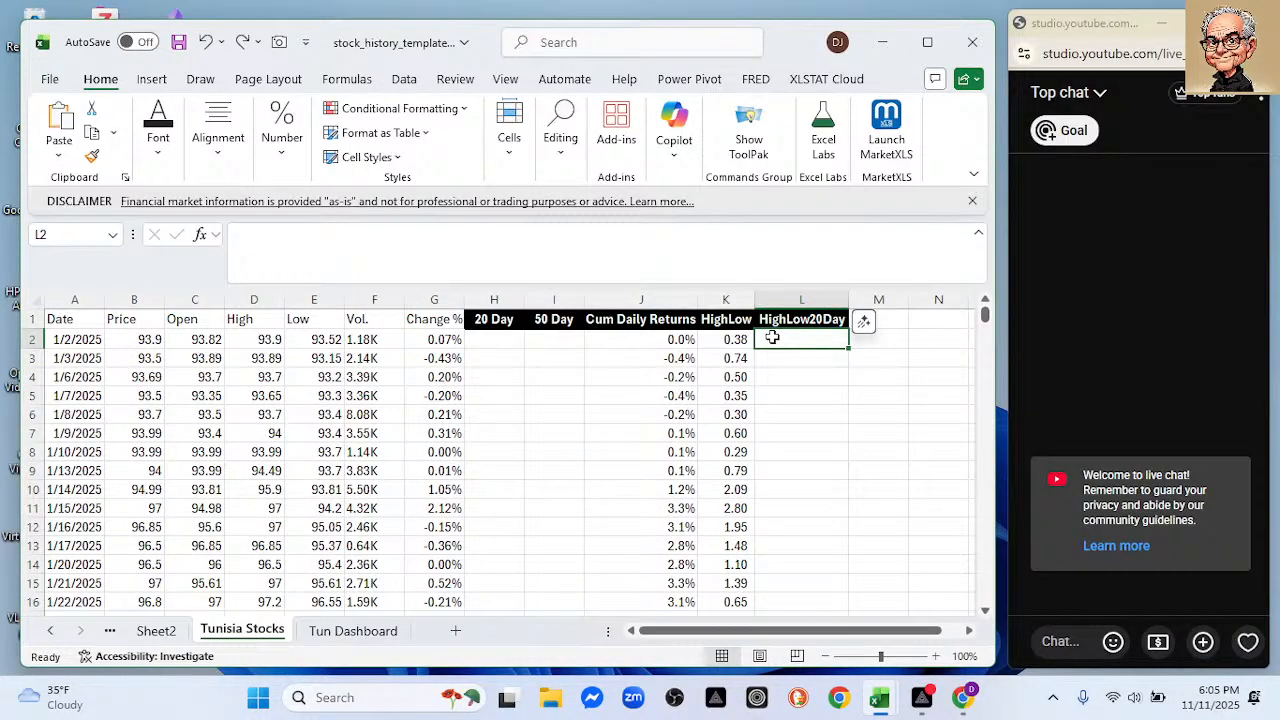
pyautogui.scroll(-3, 784, 451)
pyautogui.click(790, 507)
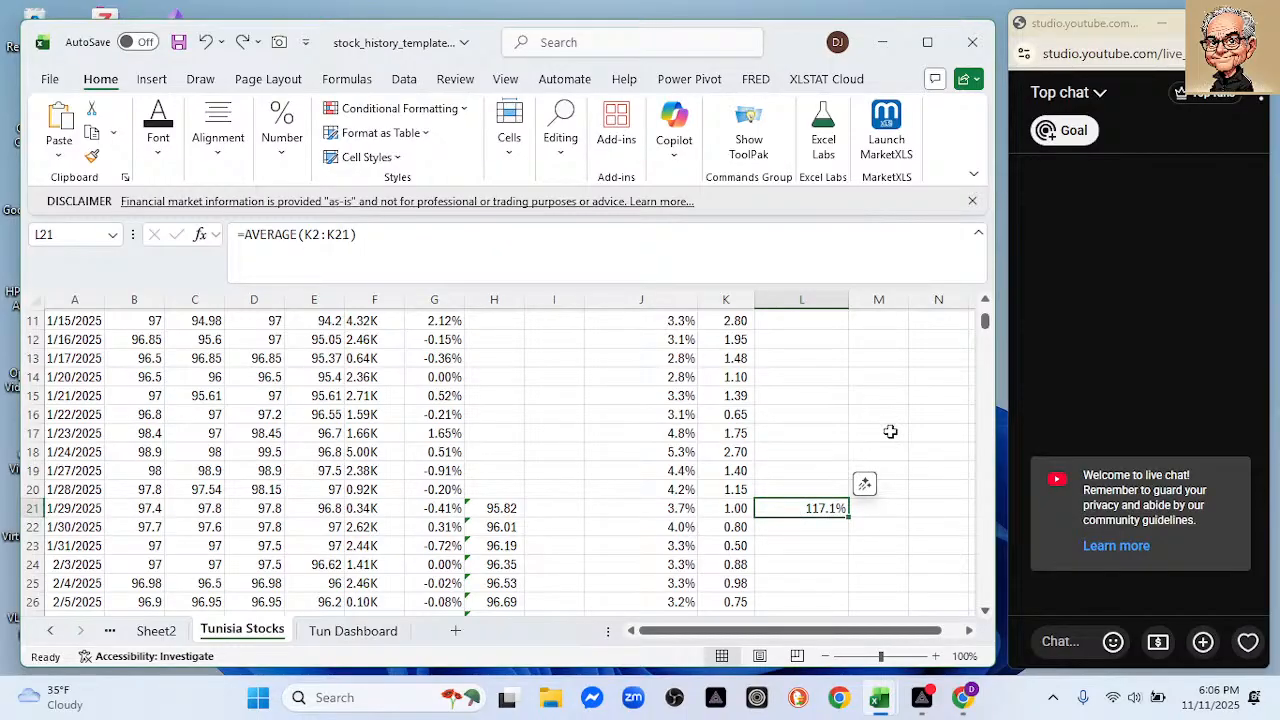
pyautogui.scroll(1, 951, 435)
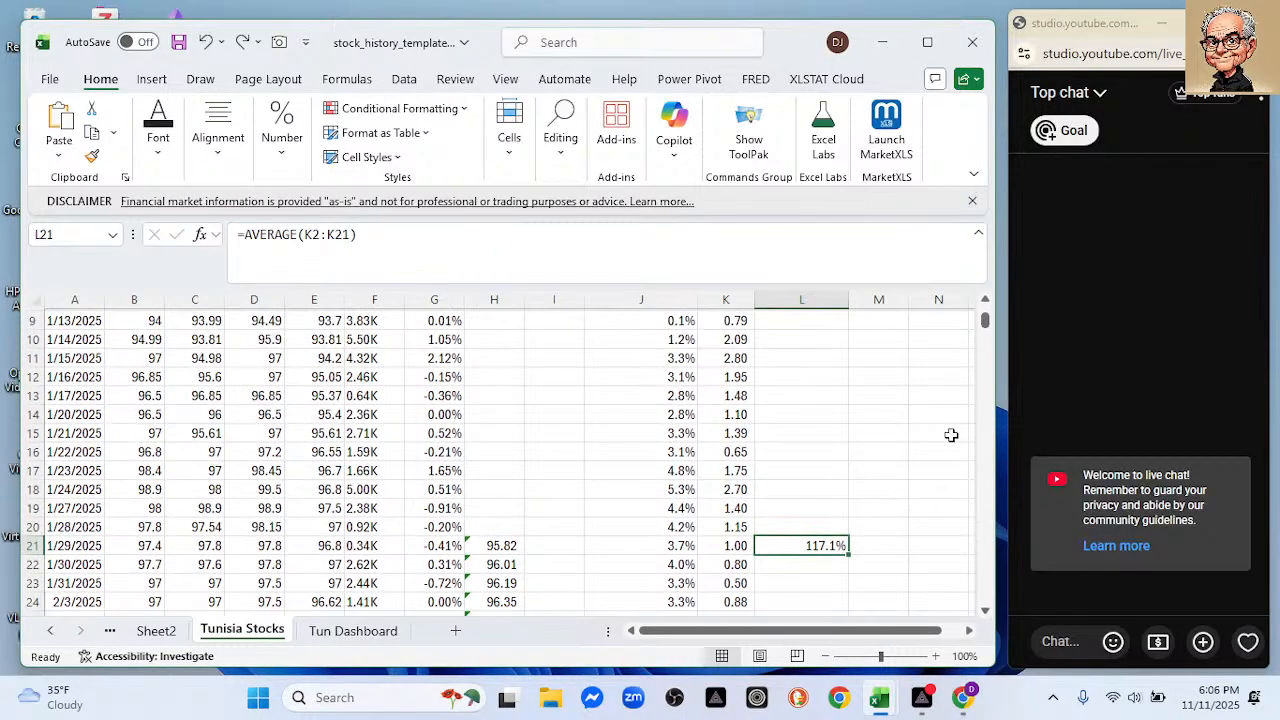
pyautogui.scroll(3, 951, 435)
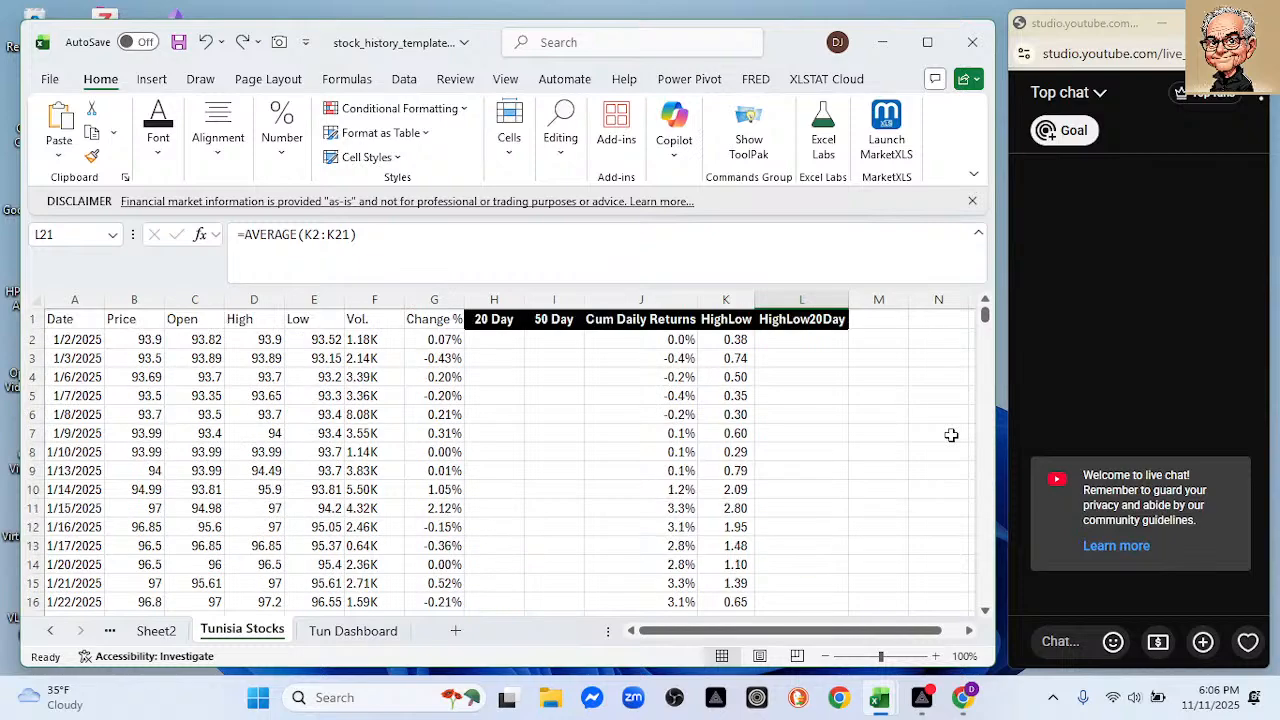
pyautogui.scroll(-5, 951, 435)
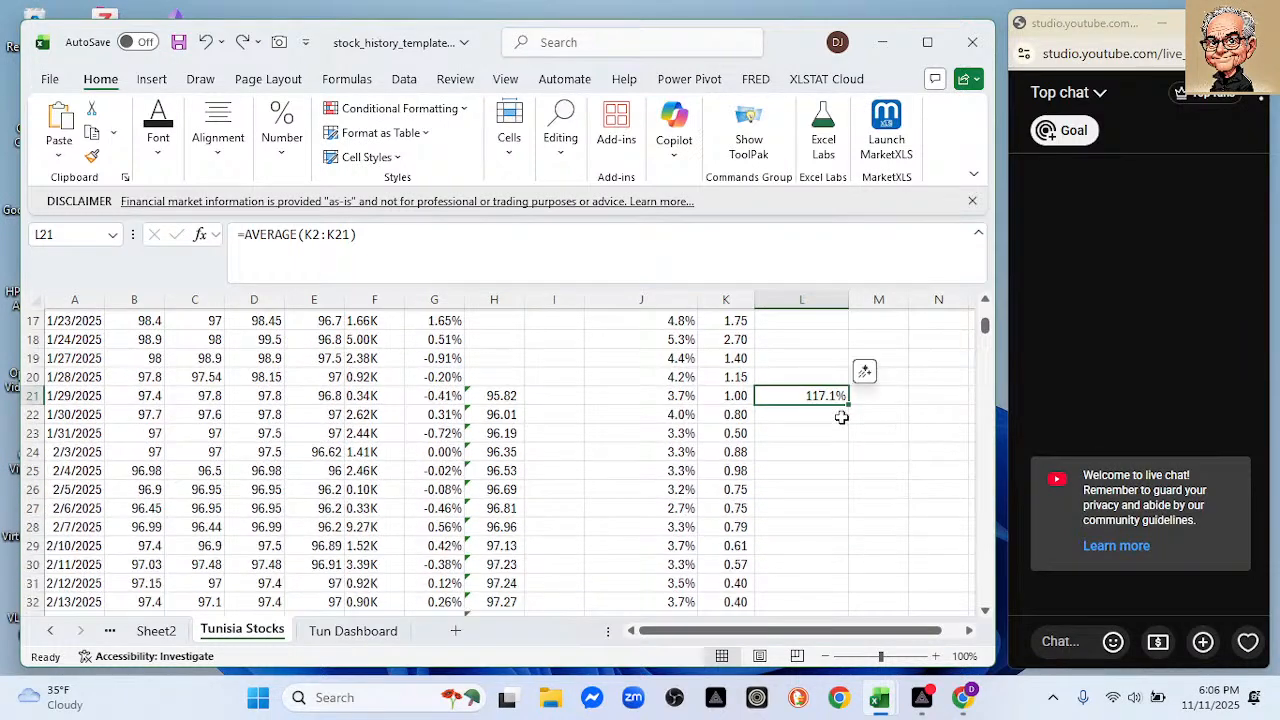
pyautogui.doubleClick(849, 405)
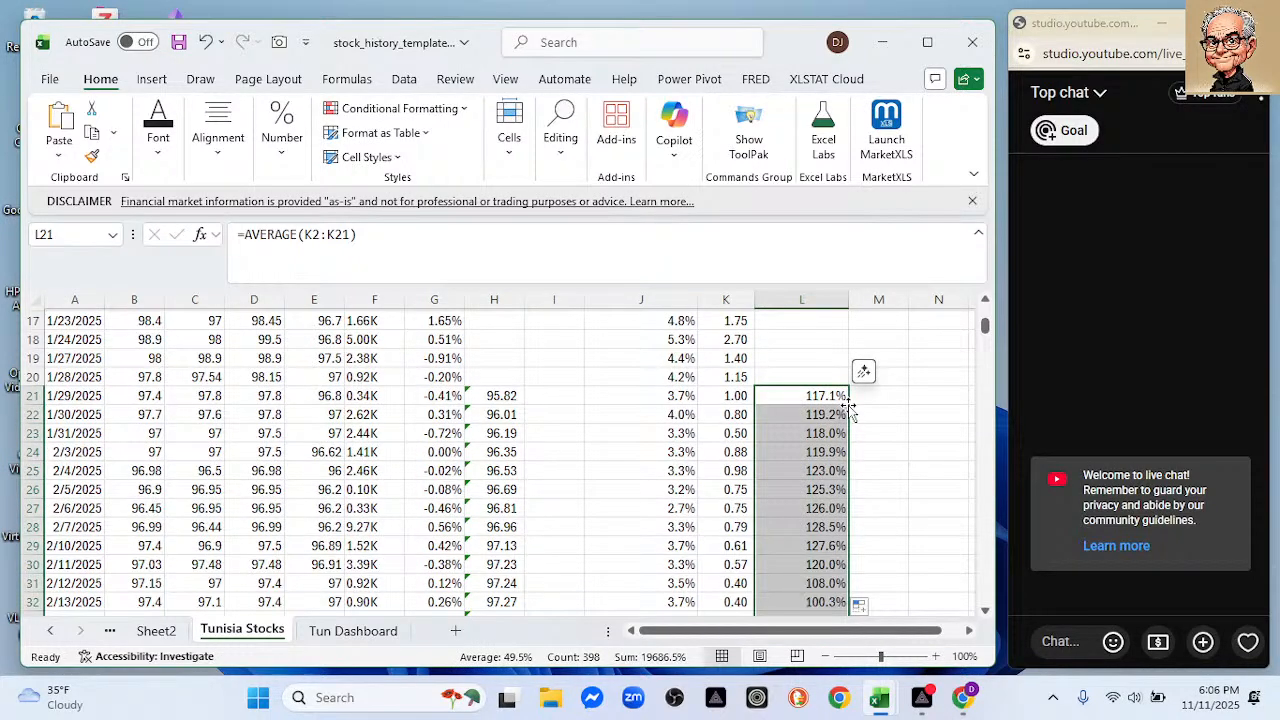
# Format the filled HighLow20Day values from L21 down with the comma number style instead of percentages.
pyautogui.scroll(-3, 895, 411)
pyautogui.scroll(-20, 895, 411)
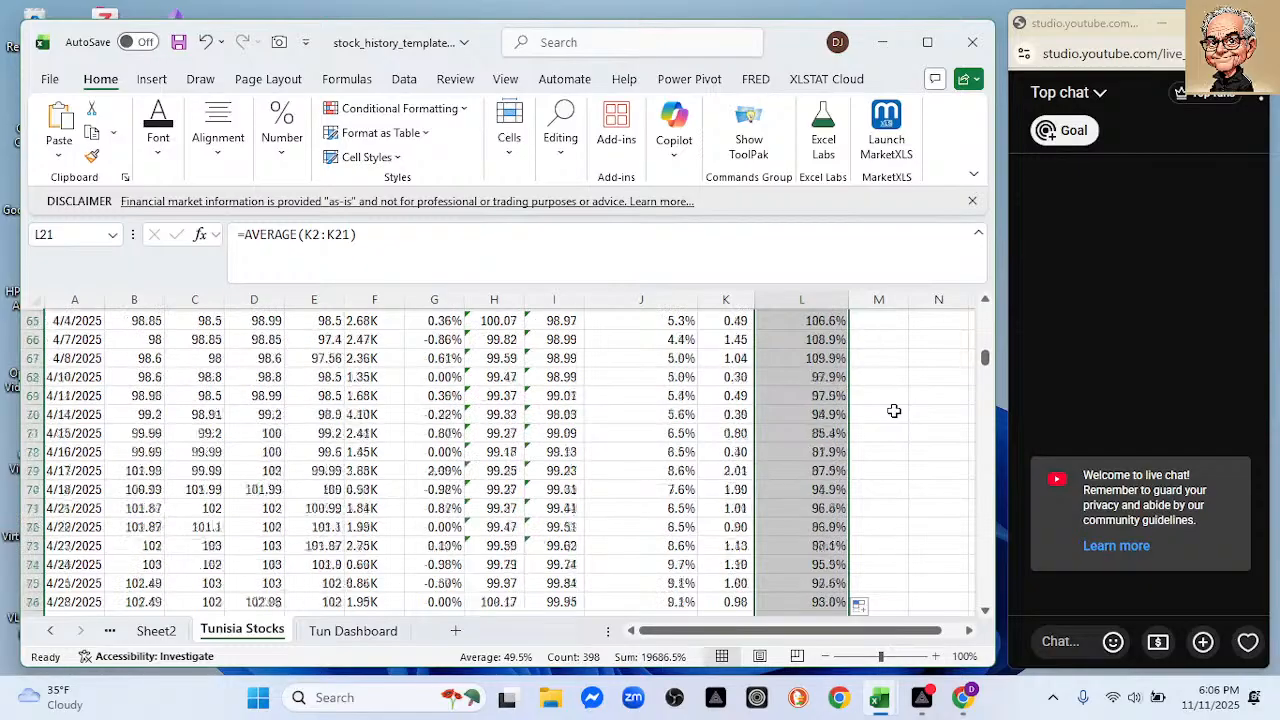
pyautogui.scroll(-8, 895, 411)
pyautogui.scroll(12, 895, 411)
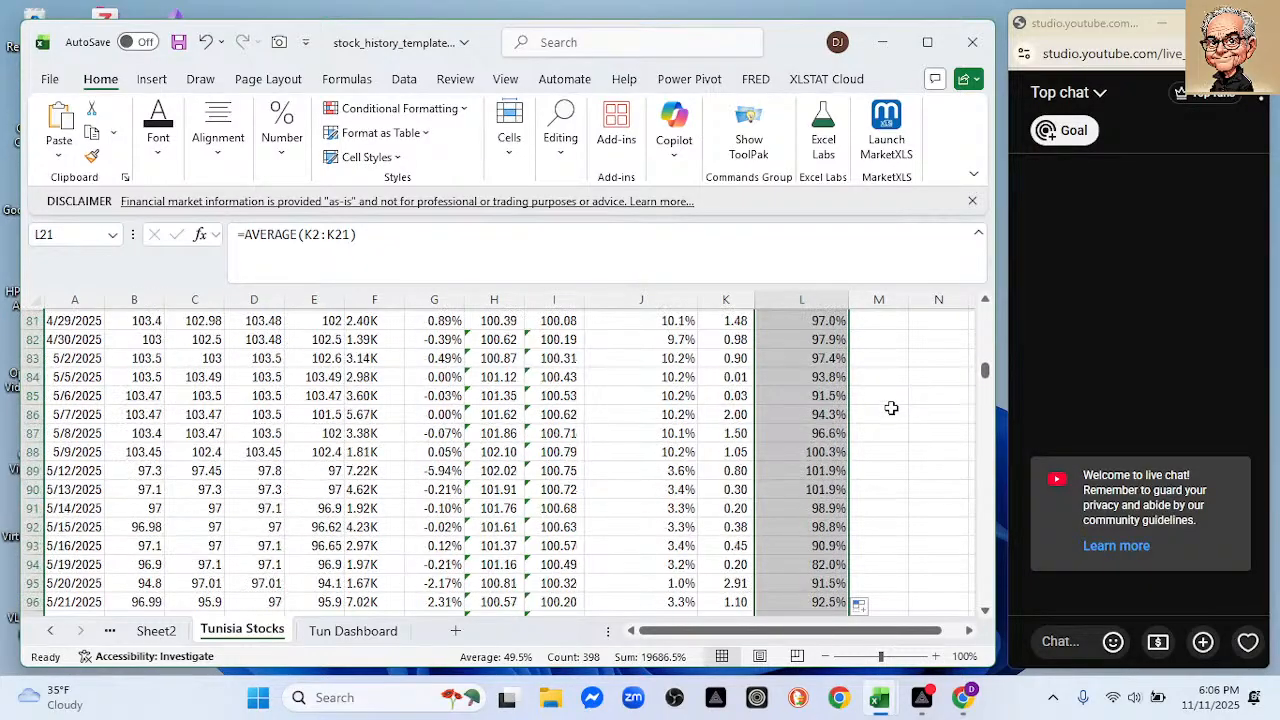
pyautogui.click(281, 135)
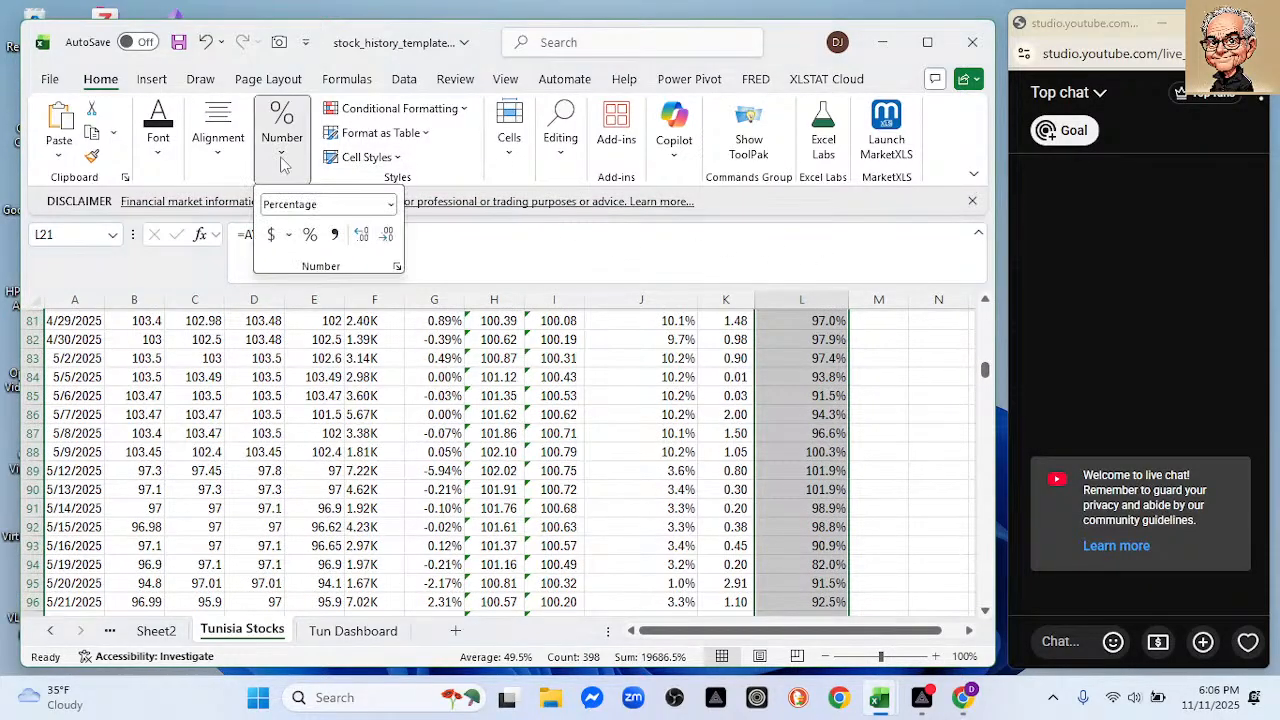
pyautogui.click(336, 236)
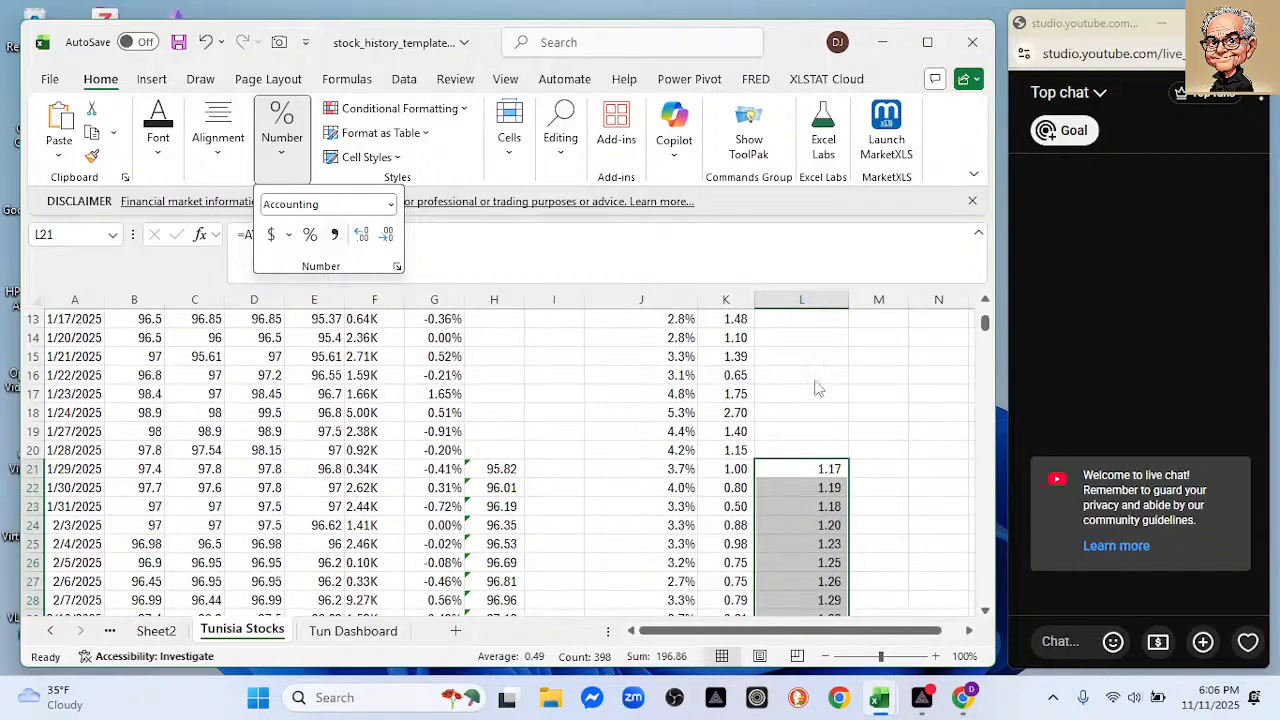
pyautogui.scroll(-5, 912, 366)
pyautogui.scroll(-6, 912, 366)
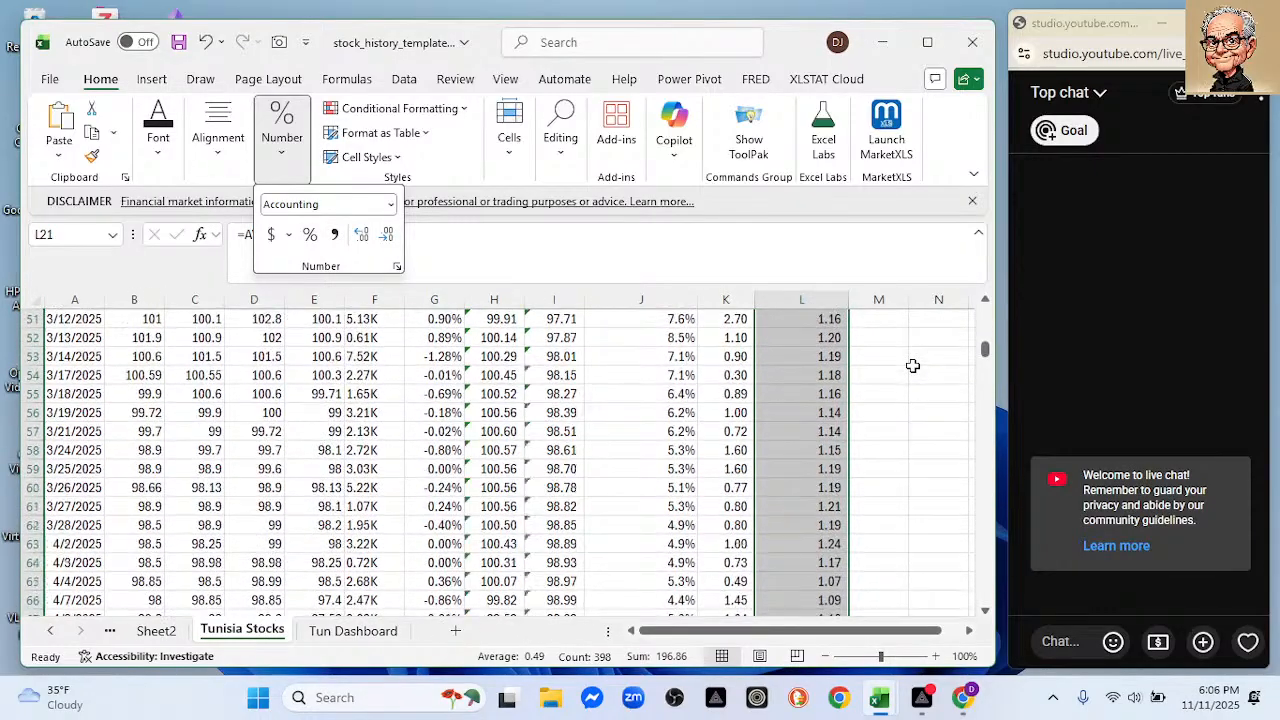
pyautogui.scroll(17, 910, 366)
pyautogui.scroll(-6, 915, 363)
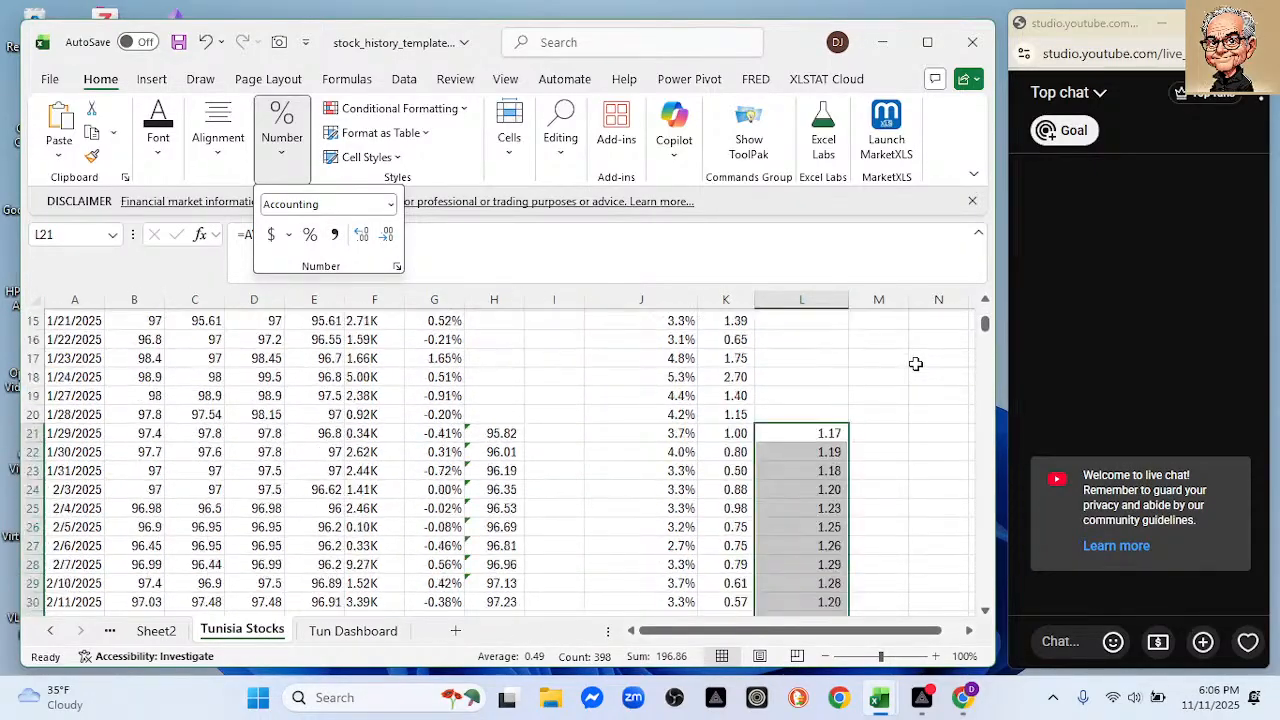
pyautogui.click(797, 358)
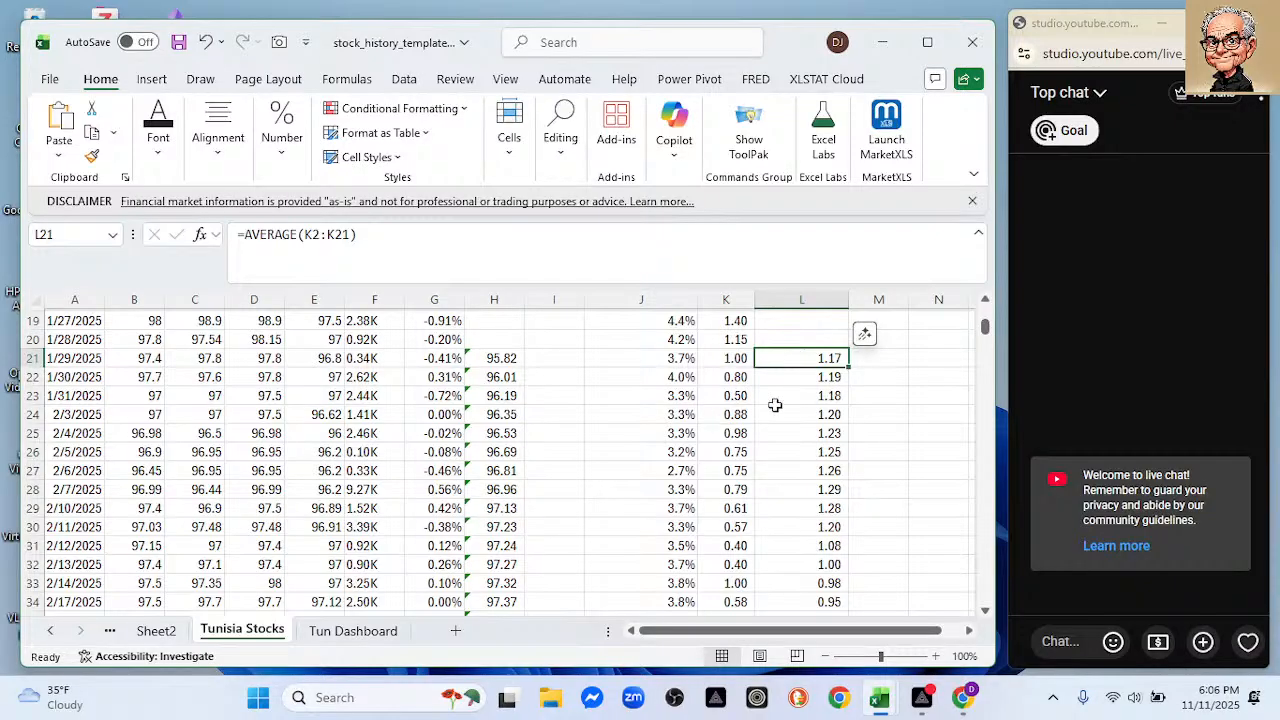
# Insert a 2-D line chart from the Date and HighLow20Day columns of the Tunisia Stocks sheet.
pyautogui.scroll(6, 955, 355)
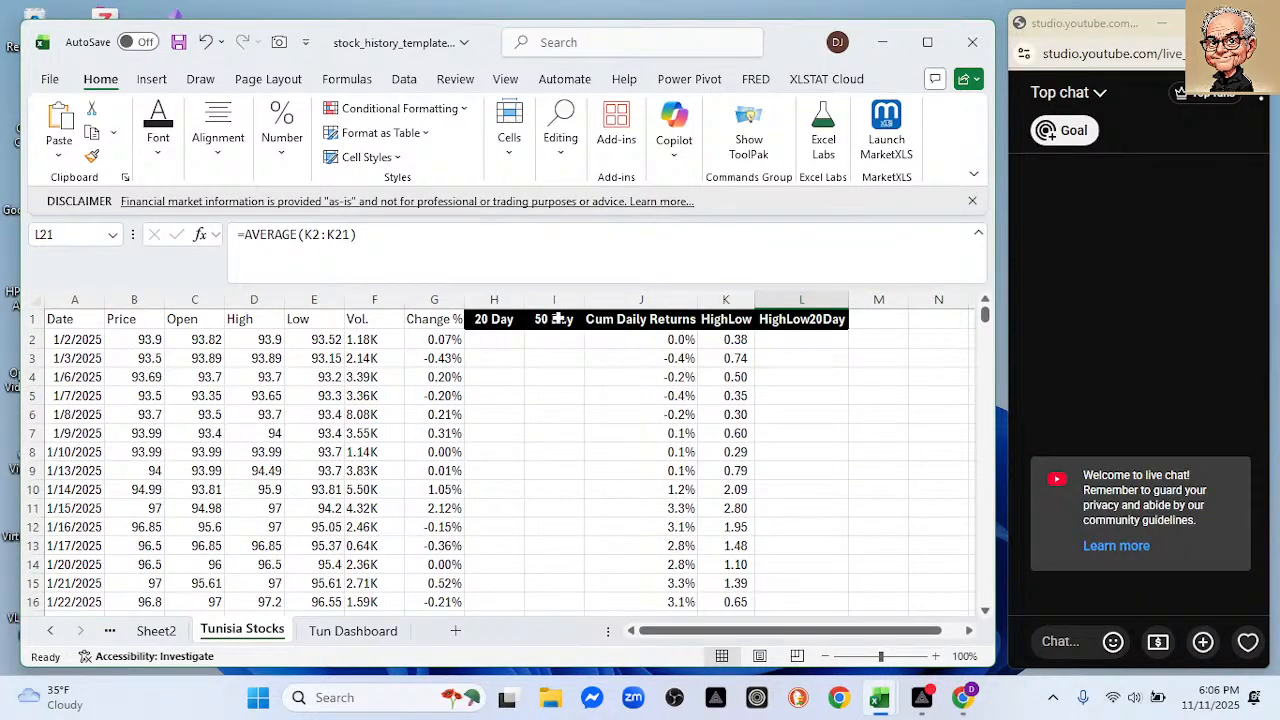
pyautogui.click(72, 299)
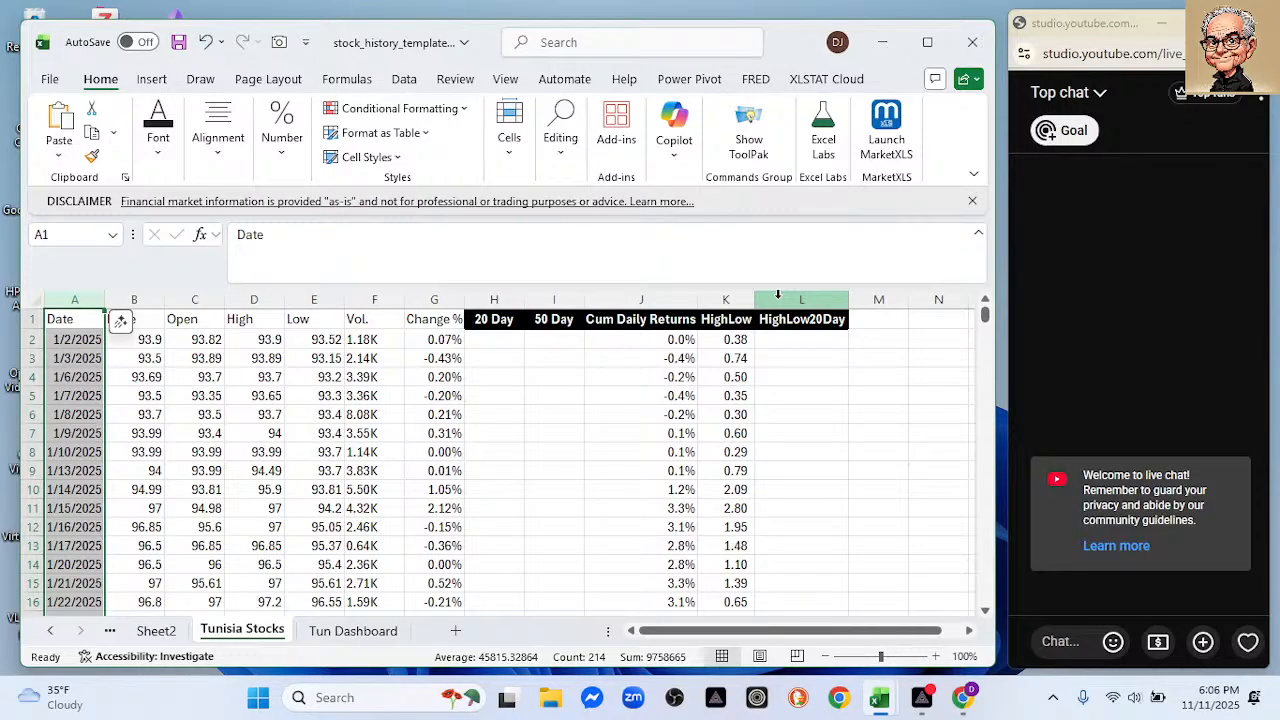
pyautogui.click(778, 293)
pyautogui.click(146, 81)
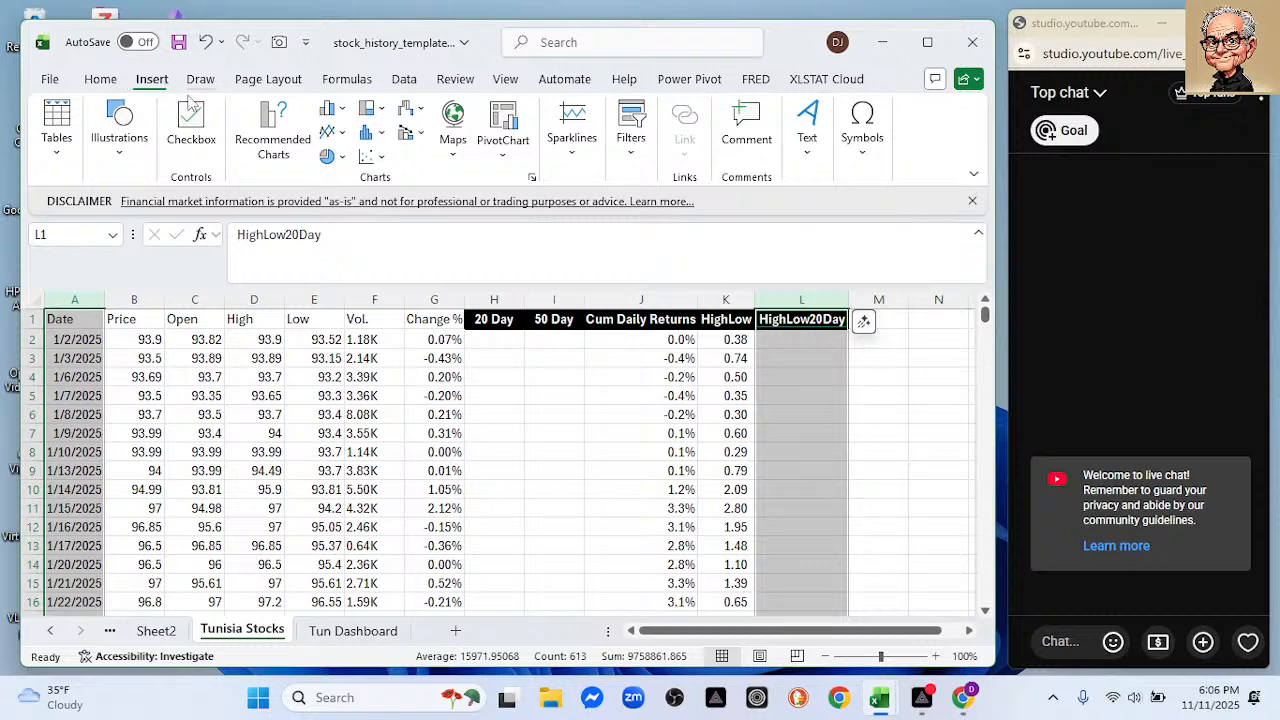
pyautogui.click(333, 132)
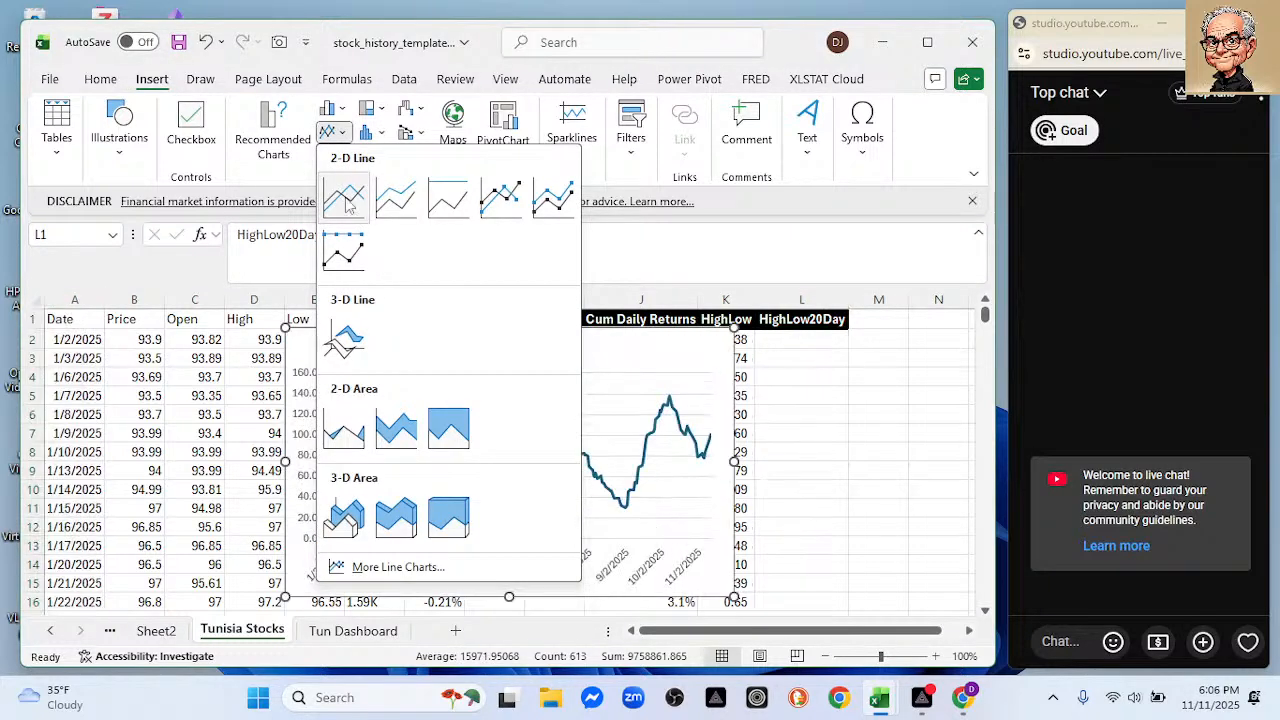
pyautogui.click(345, 200)
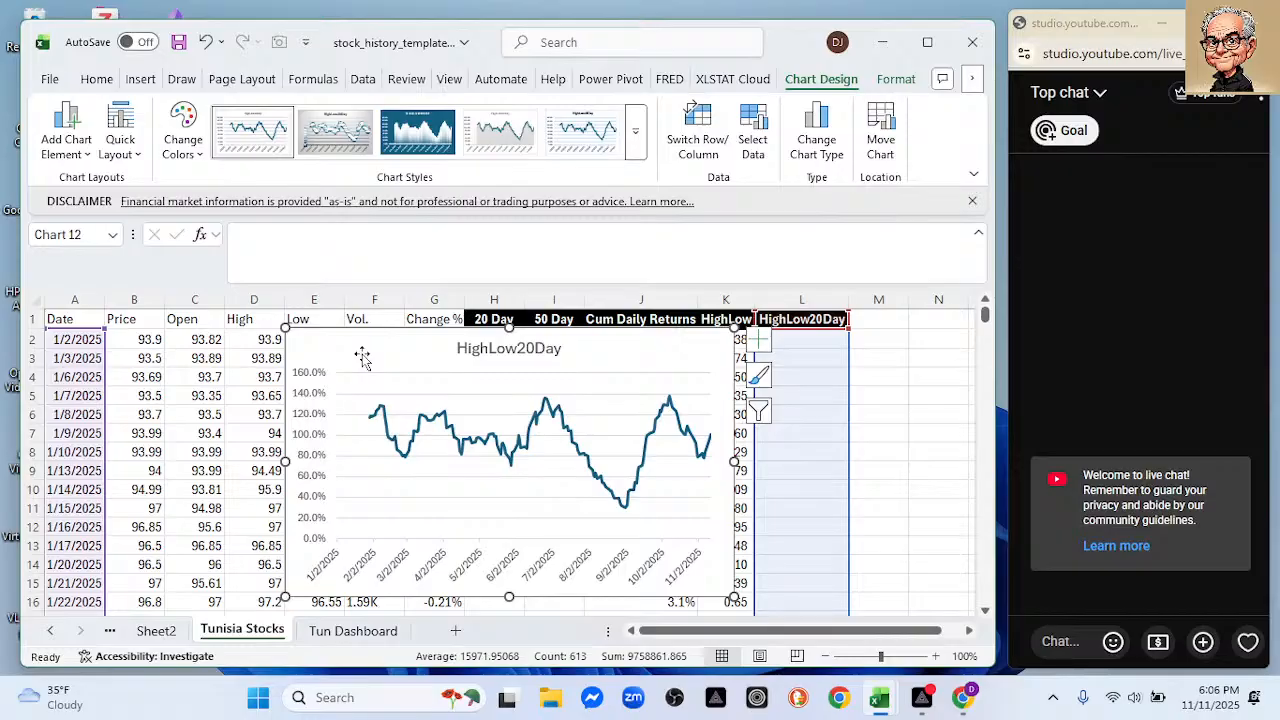
# Move the HighLow20Day chart to cell I16 of Tun Dashboard, beside the Cum Daily Returns chart.
pyautogui.hotkey('ctrl', 'x')
pyautogui.click(338, 634)
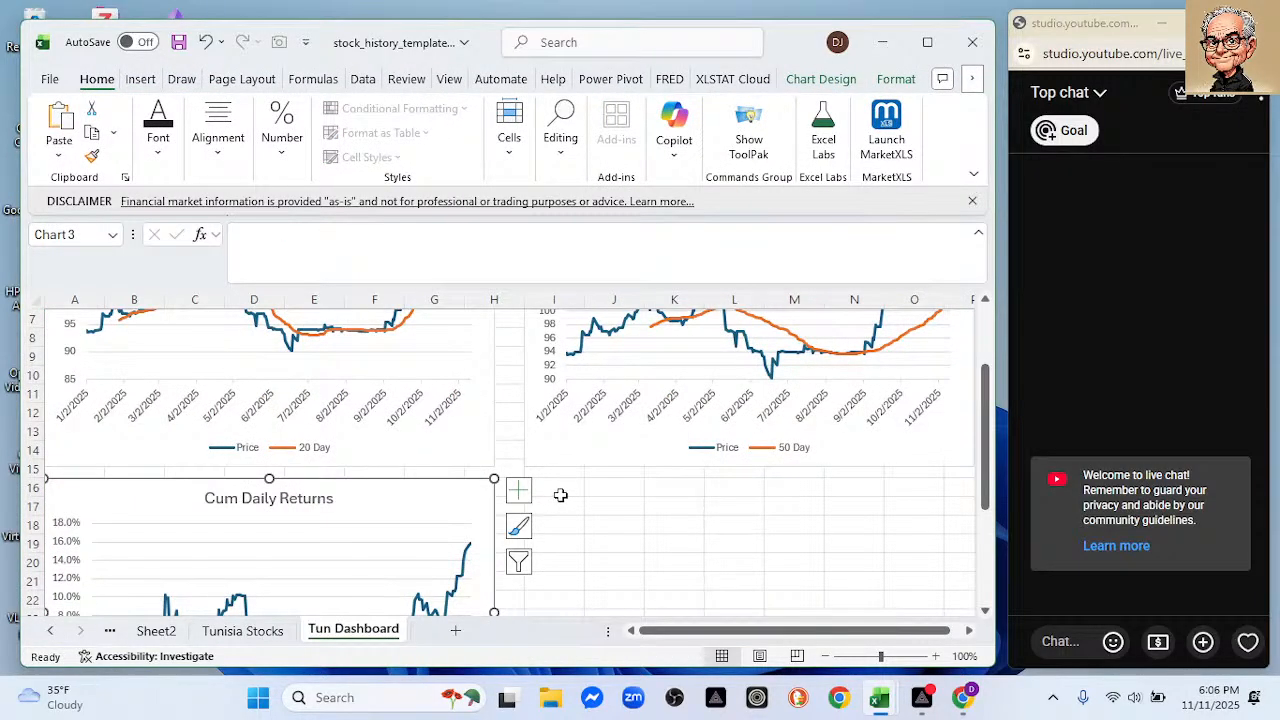
pyautogui.click(547, 486)
pyautogui.hotkey('ctrl', 'v')
pyautogui.scroll(-3, 560, 490)
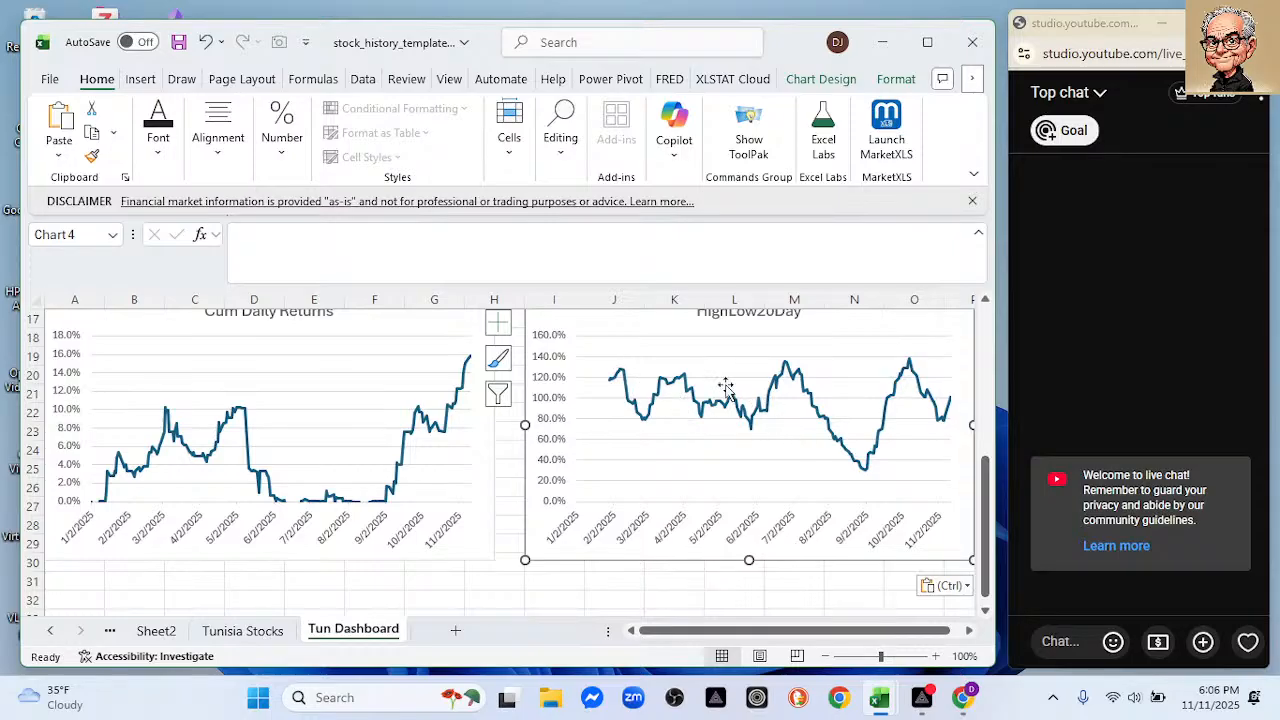
pyautogui.moveTo(851, 457)
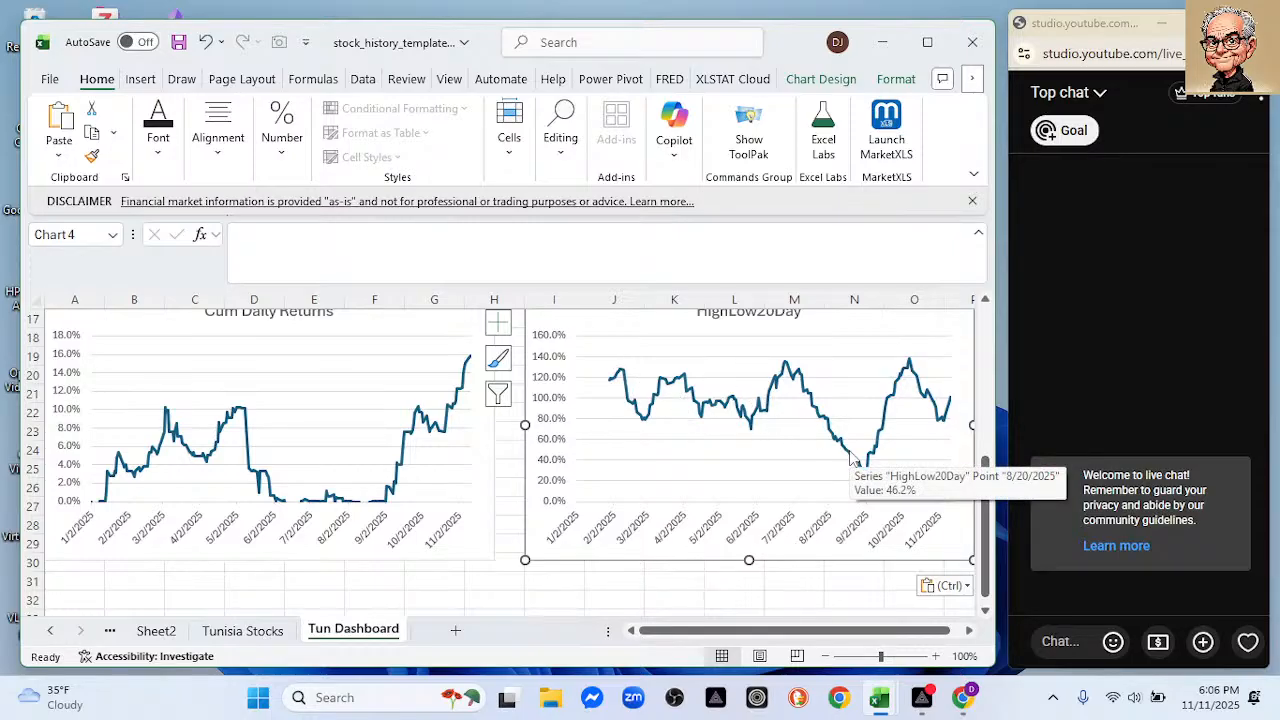
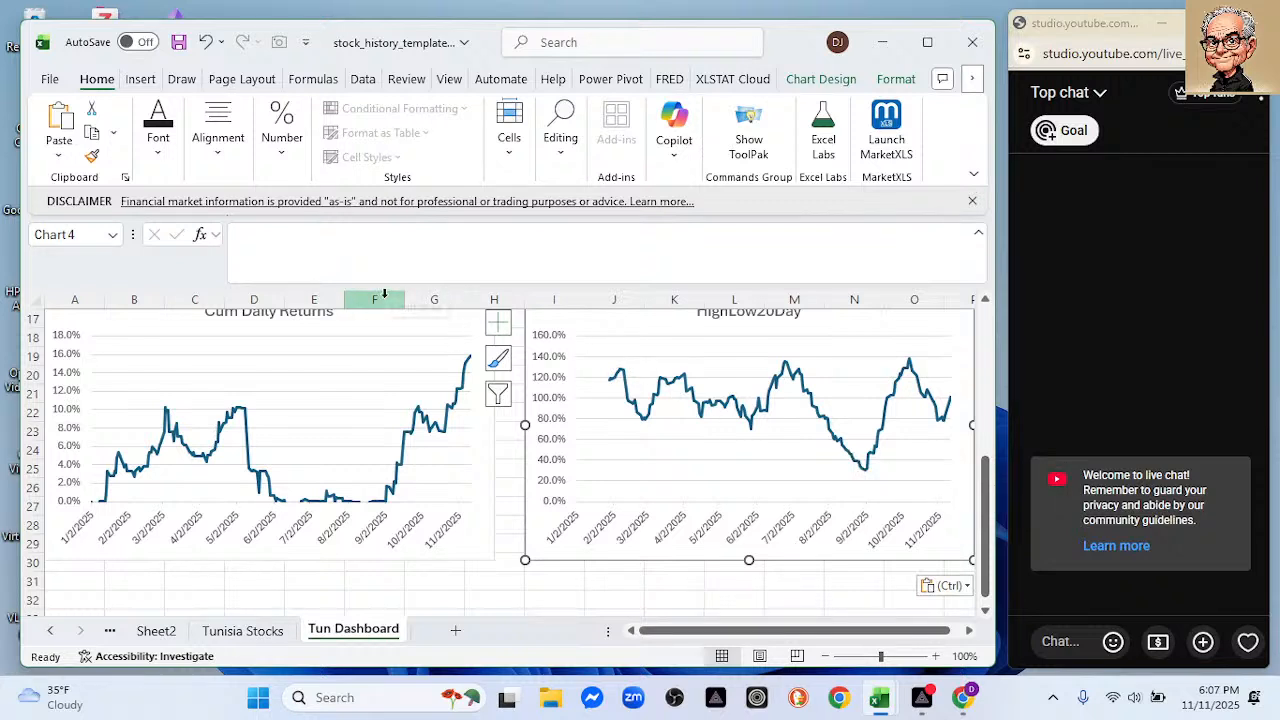
# Insert a 2-D line chart from the Date, High and Low columns of the Tunisia Stocks sheet.
pyautogui.click(243, 630)
pyautogui.click(70, 300)
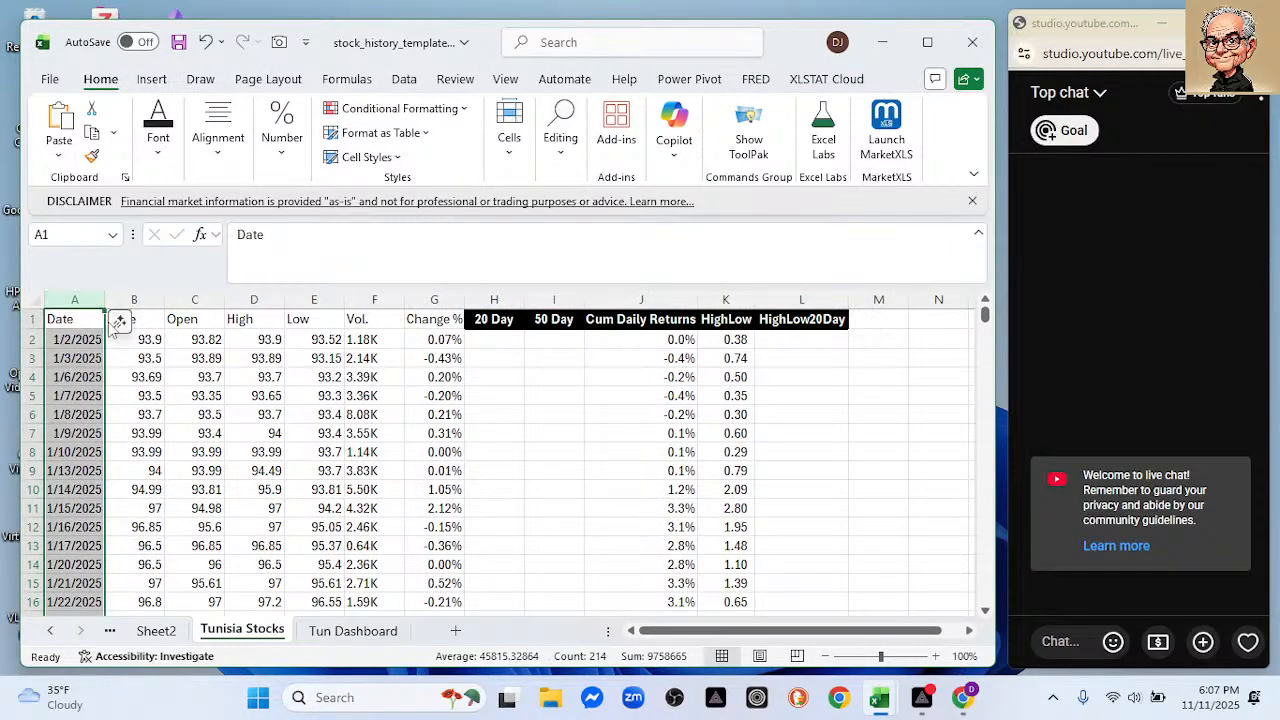
pyautogui.click(136, 319)
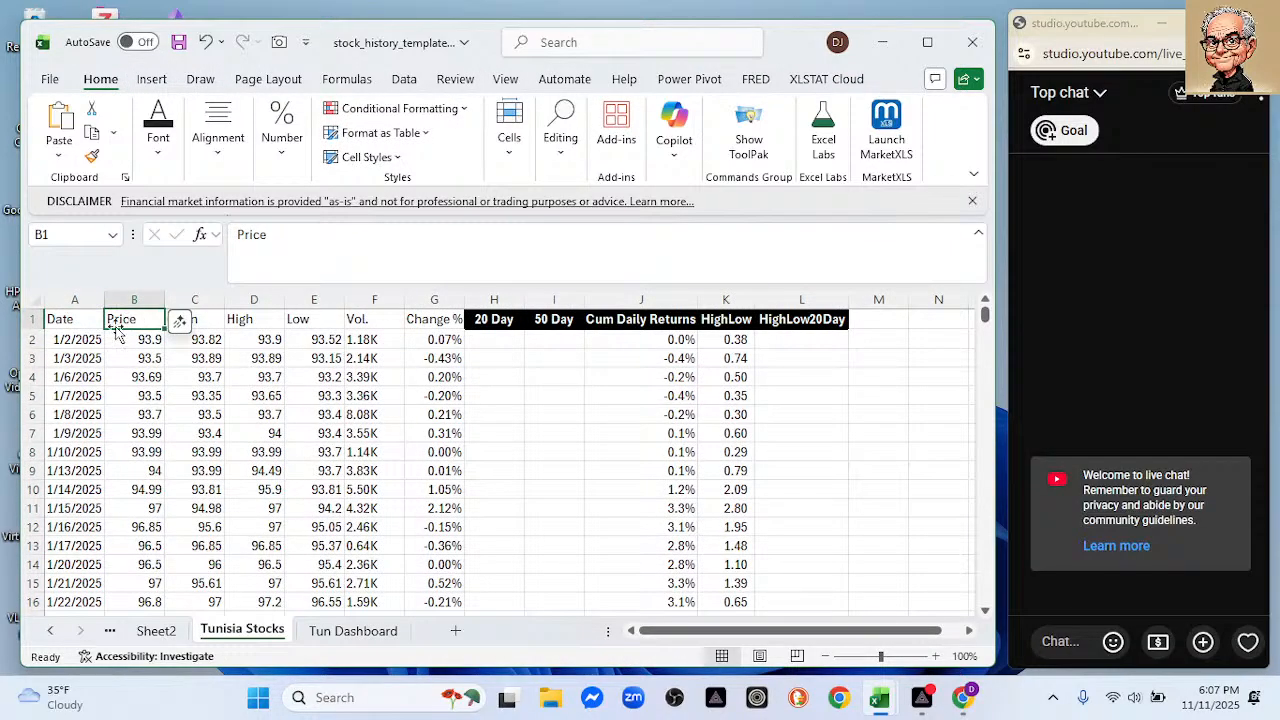
pyautogui.click(68, 297)
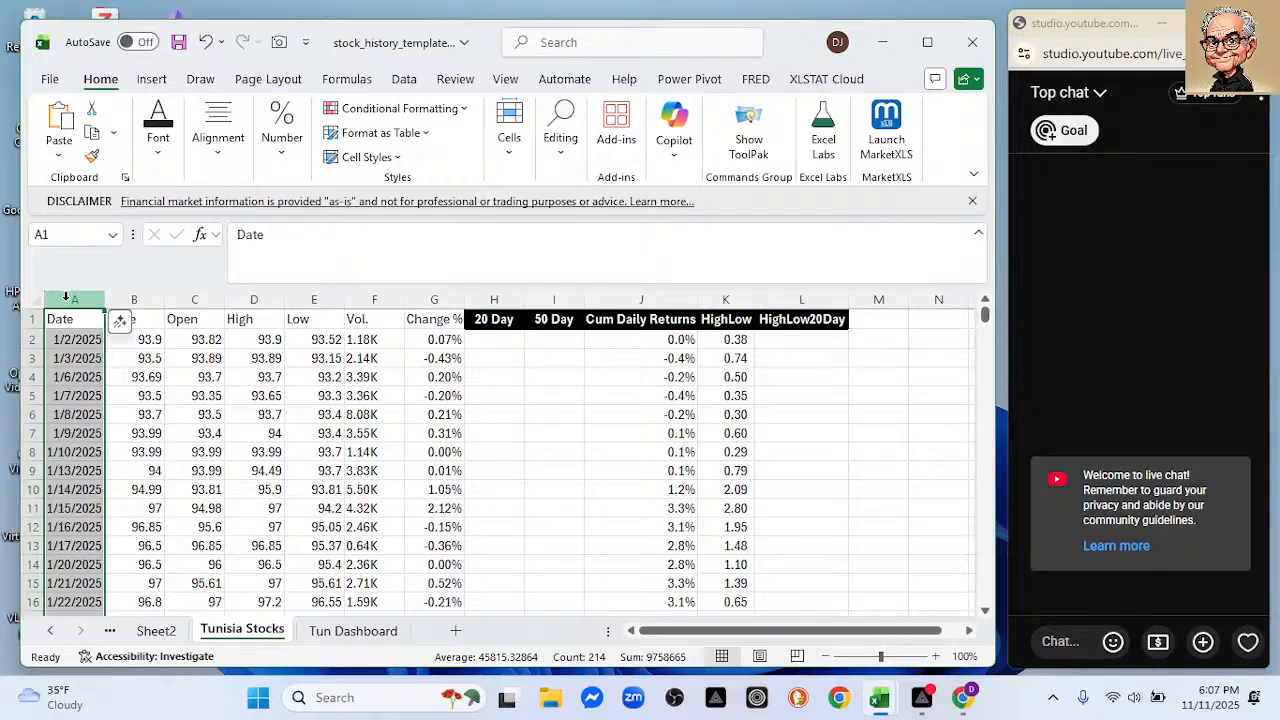
pyautogui.keyDown('ctrl'); pyautogui.click(240, 298); pyautogui.keyUp('ctrl')
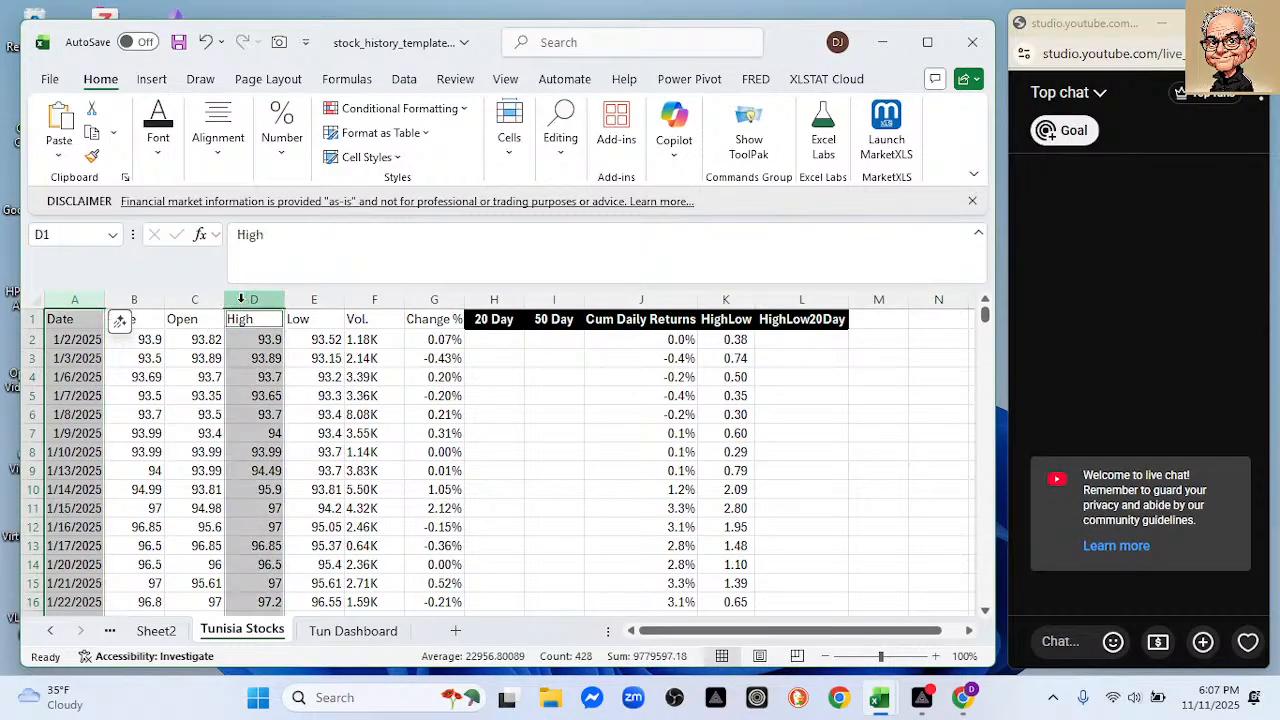
pyautogui.keyDown('ctrl'); pyautogui.click(300, 300); pyautogui.keyUp('ctrl')
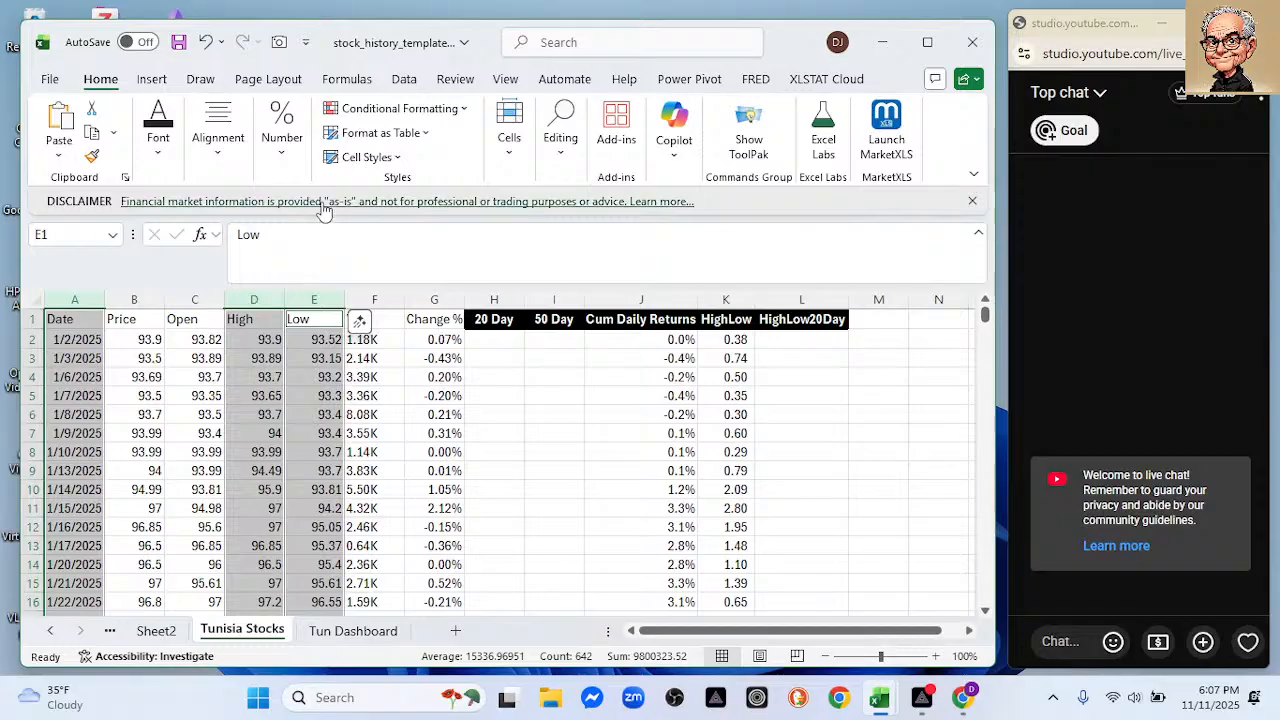
pyautogui.click(152, 80)
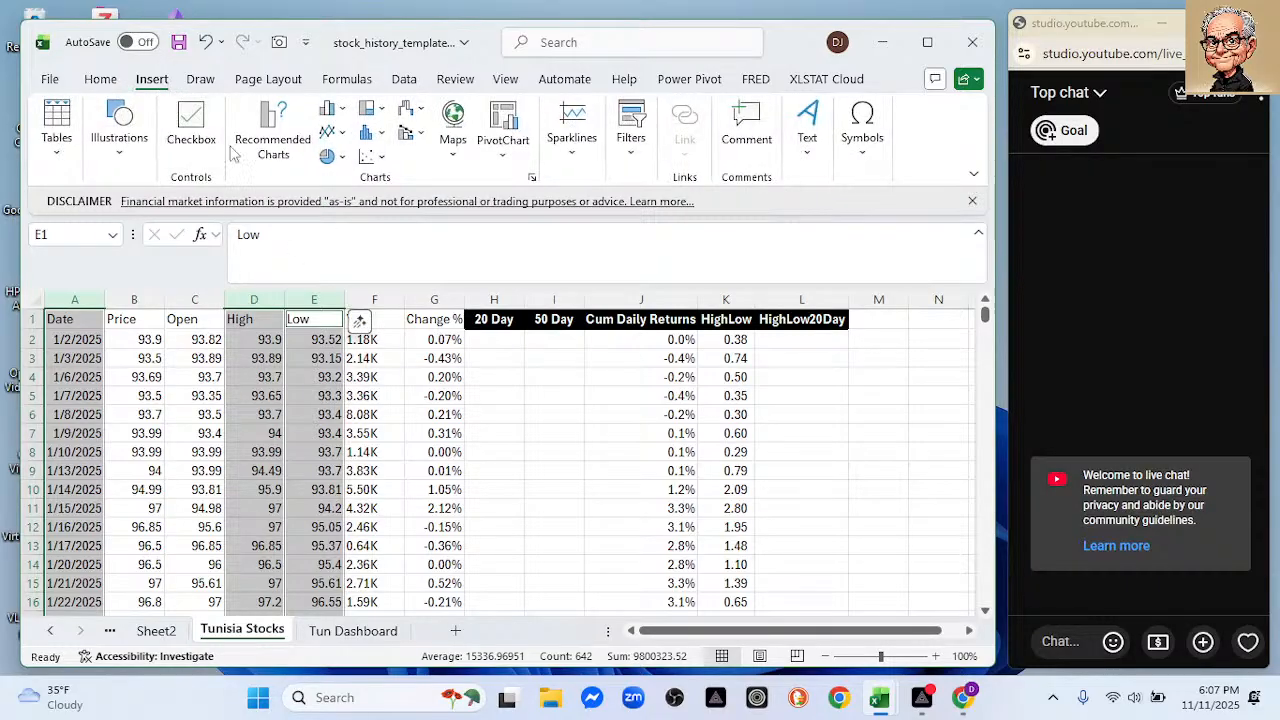
pyautogui.click(330, 133)
pyautogui.click(343, 197)
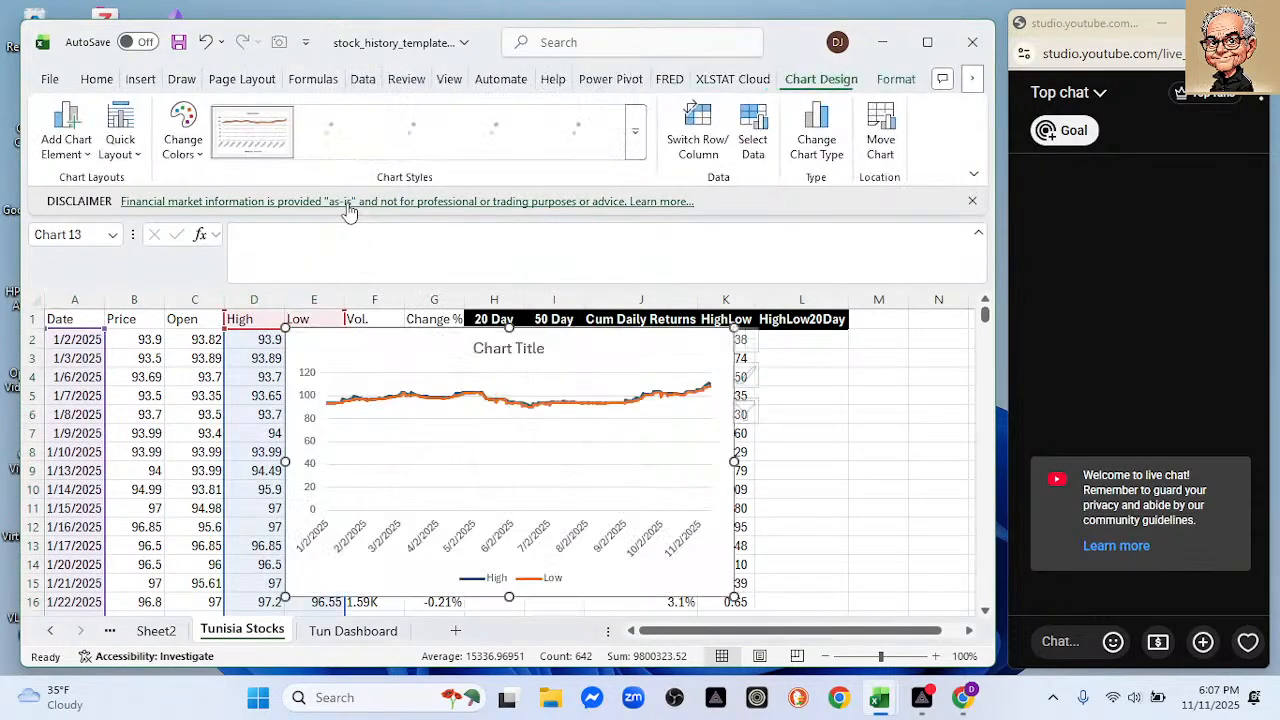
# Set the minimum bound of the High and Low chart's vertical axis to 90.
pyautogui.doubleClick(315, 468)
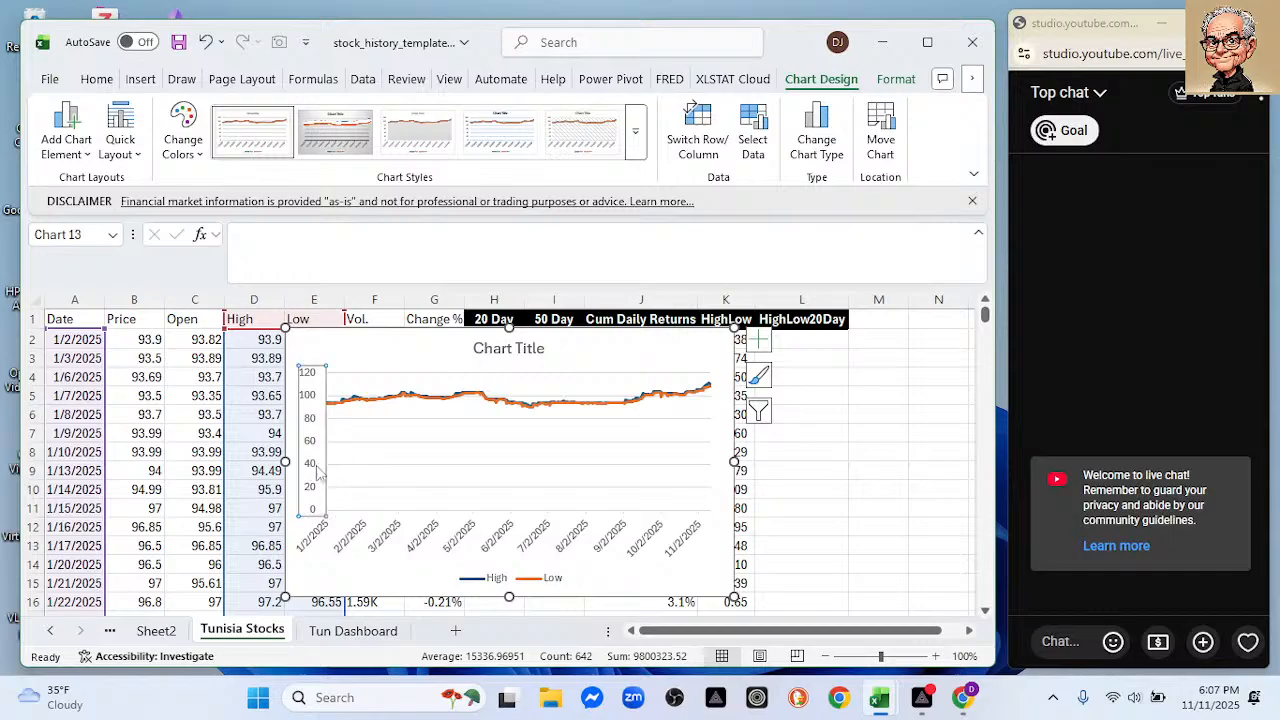
pyautogui.click(858, 478)
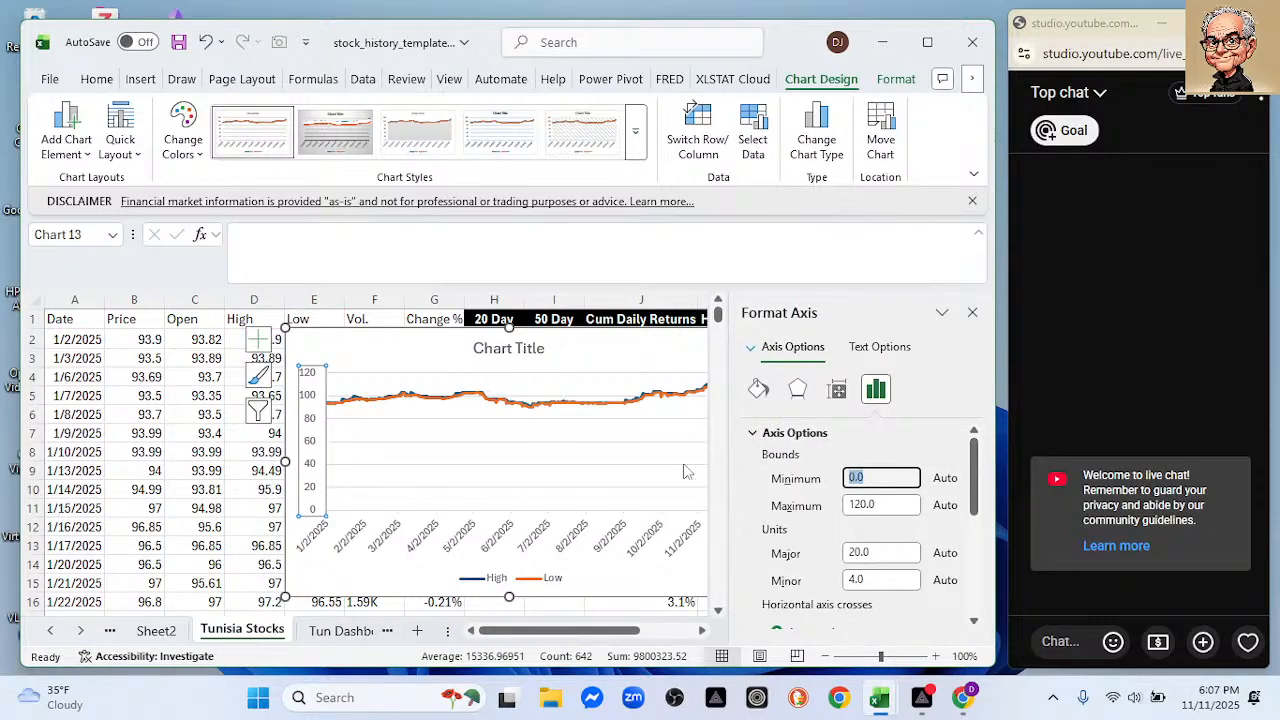
pyautogui.write('90')
pyautogui.press('Return')
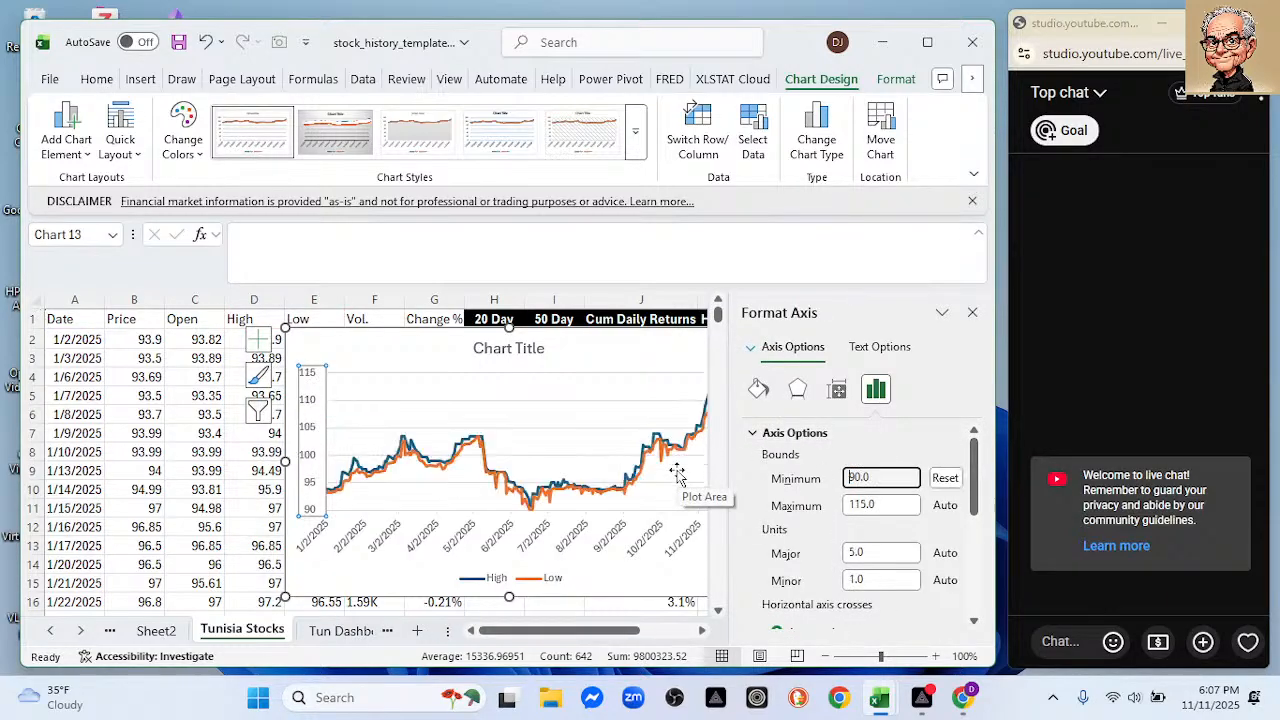
pyautogui.click(973, 313)
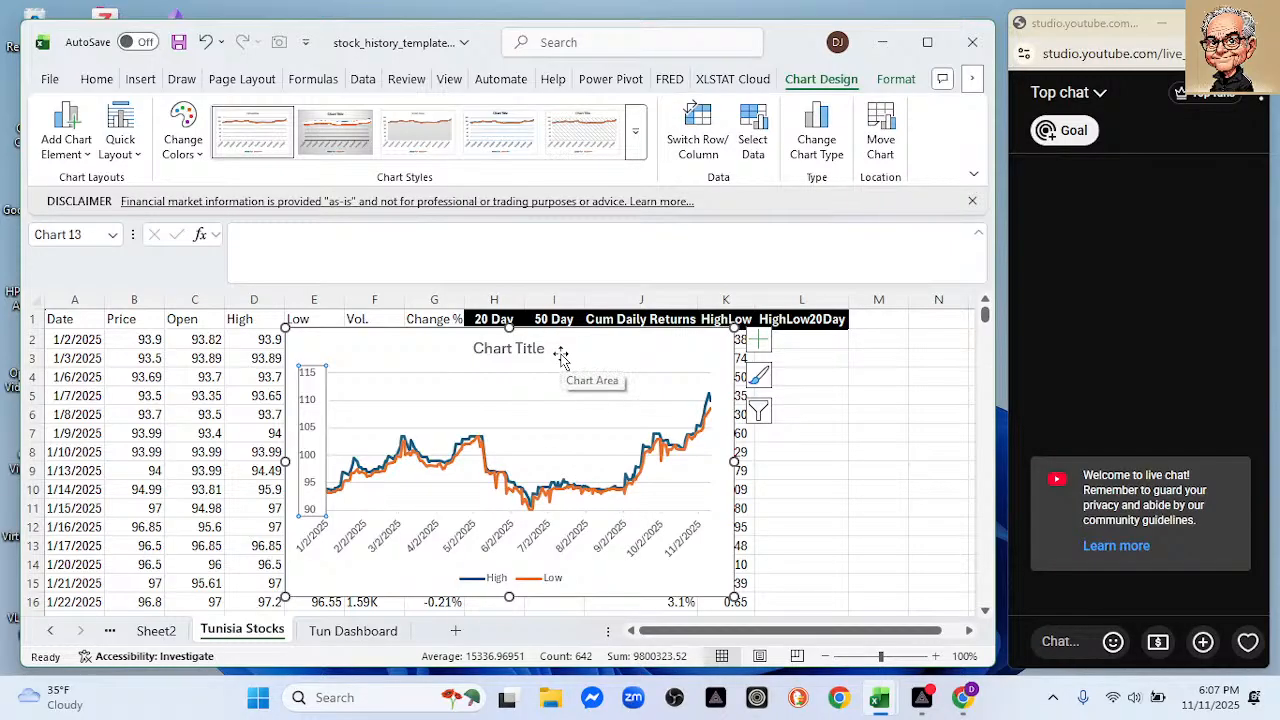
# Move the High and Low line chart to cell A31 of Tun Dashboard, below the Cum Daily Returns chart.
pyautogui.press('Delete')
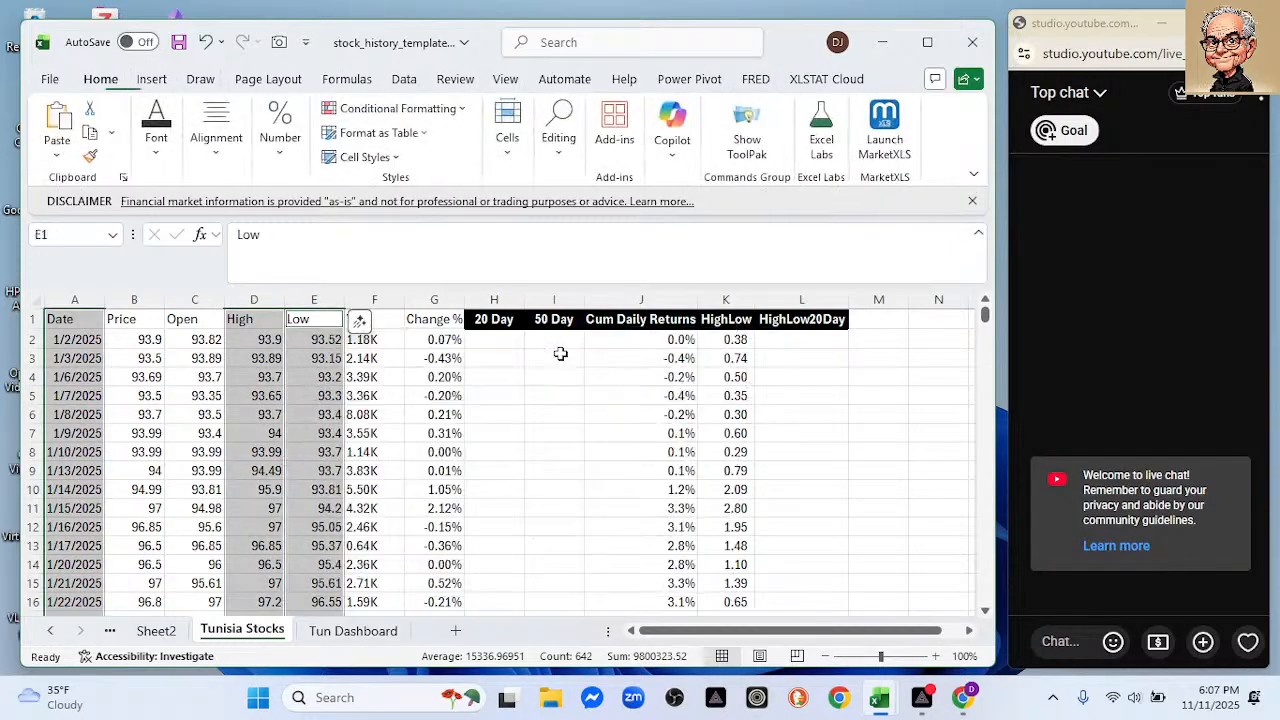
pyautogui.click(370, 632)
pyautogui.scroll(-3, 480, 597)
pyautogui.scroll(5, 486, 603)
pyautogui.scroll(-2, 526, 587)
pyautogui.scroll(-2, 526, 587)
pyautogui.click(78, 504)
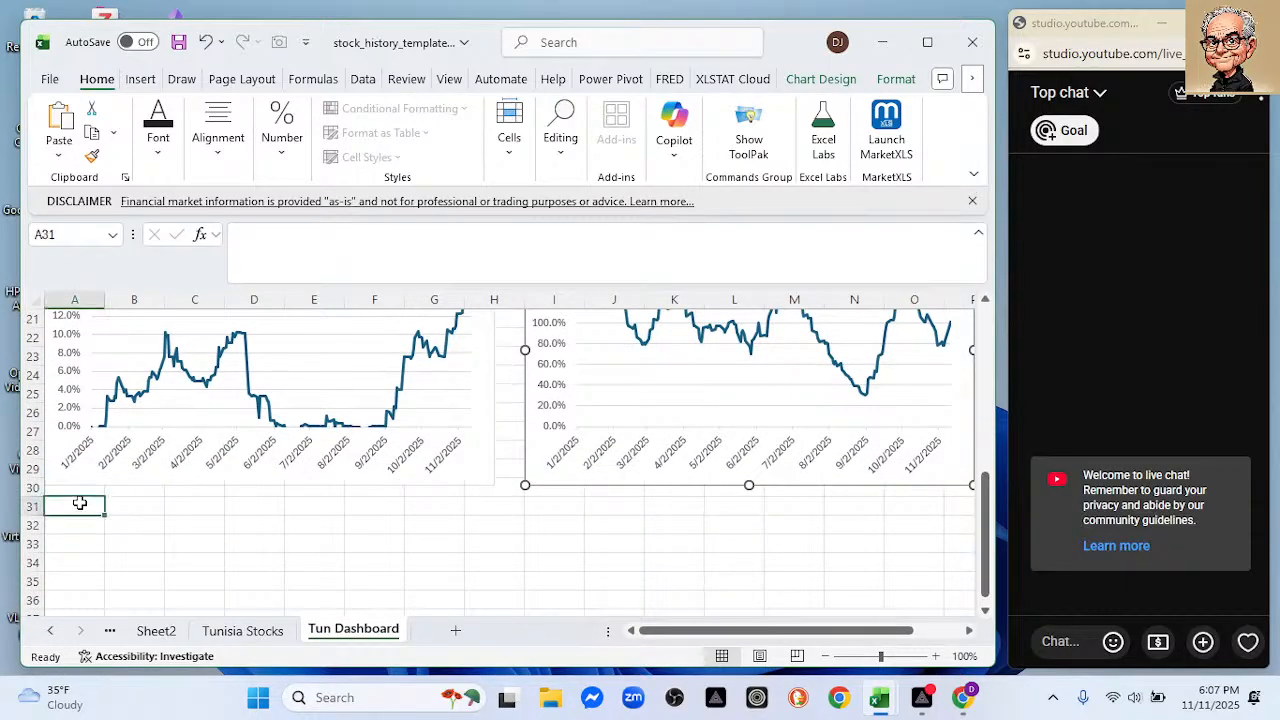
pyautogui.hotkey('ctrl', 'v')
pyautogui.scroll(-3, 654, 534)
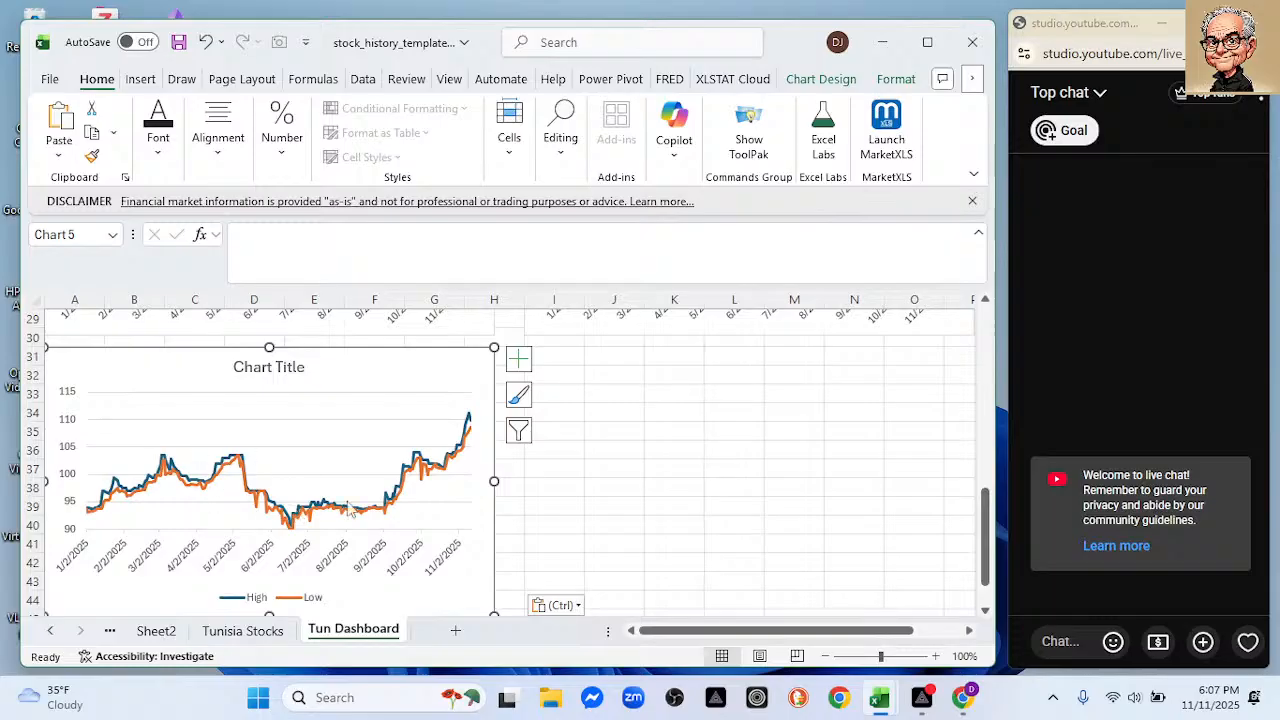
pyautogui.scroll(5, 672, 490)
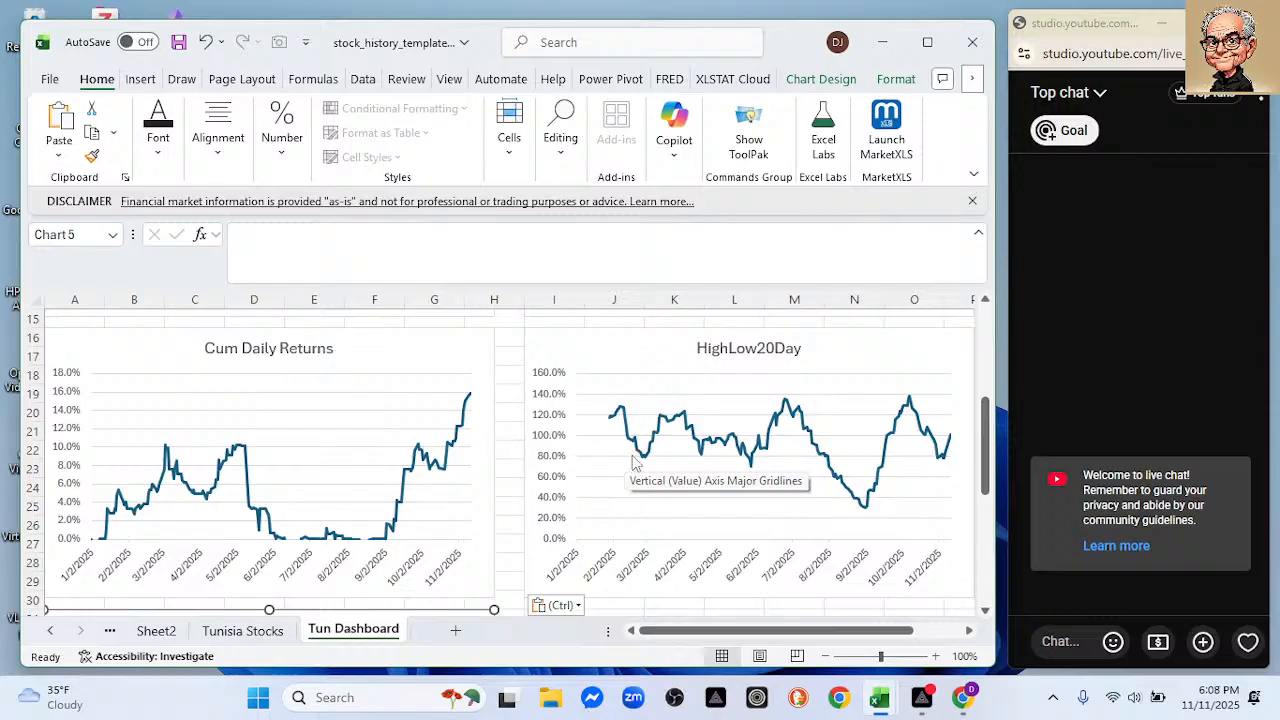
pyautogui.scroll(-3, 632, 458)
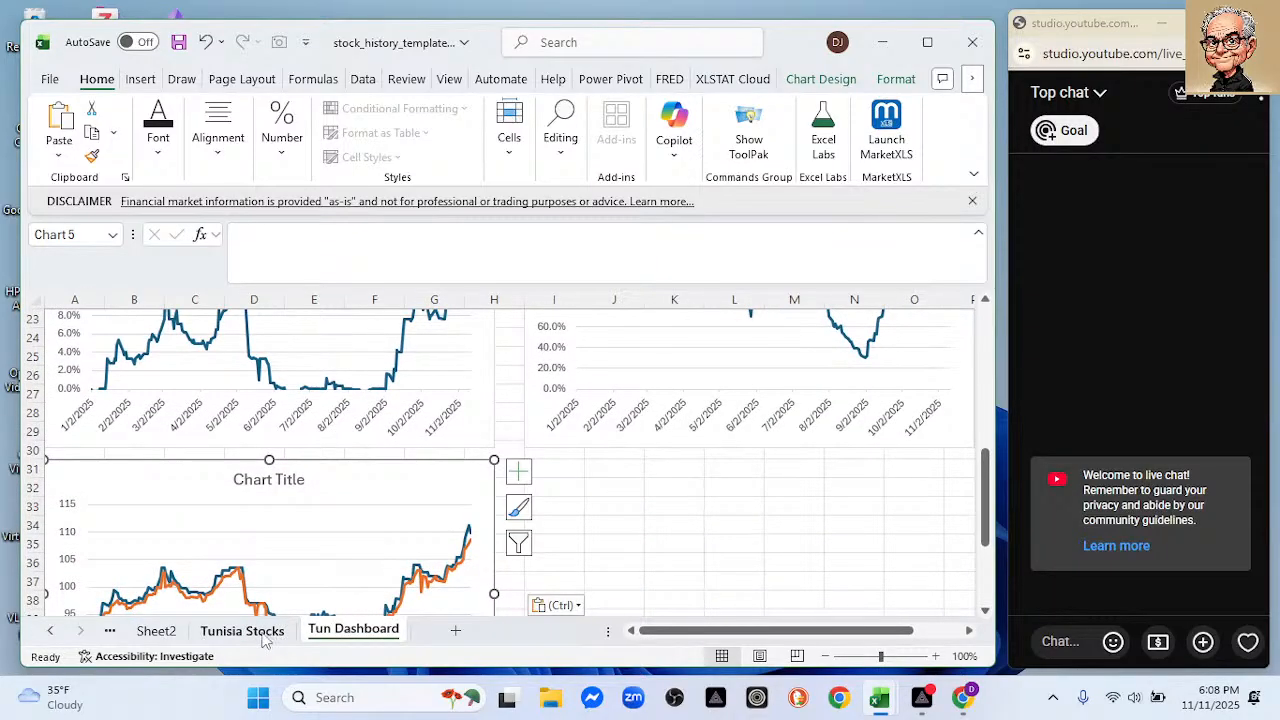
pyautogui.click(268, 634)
pyautogui.click(361, 298)
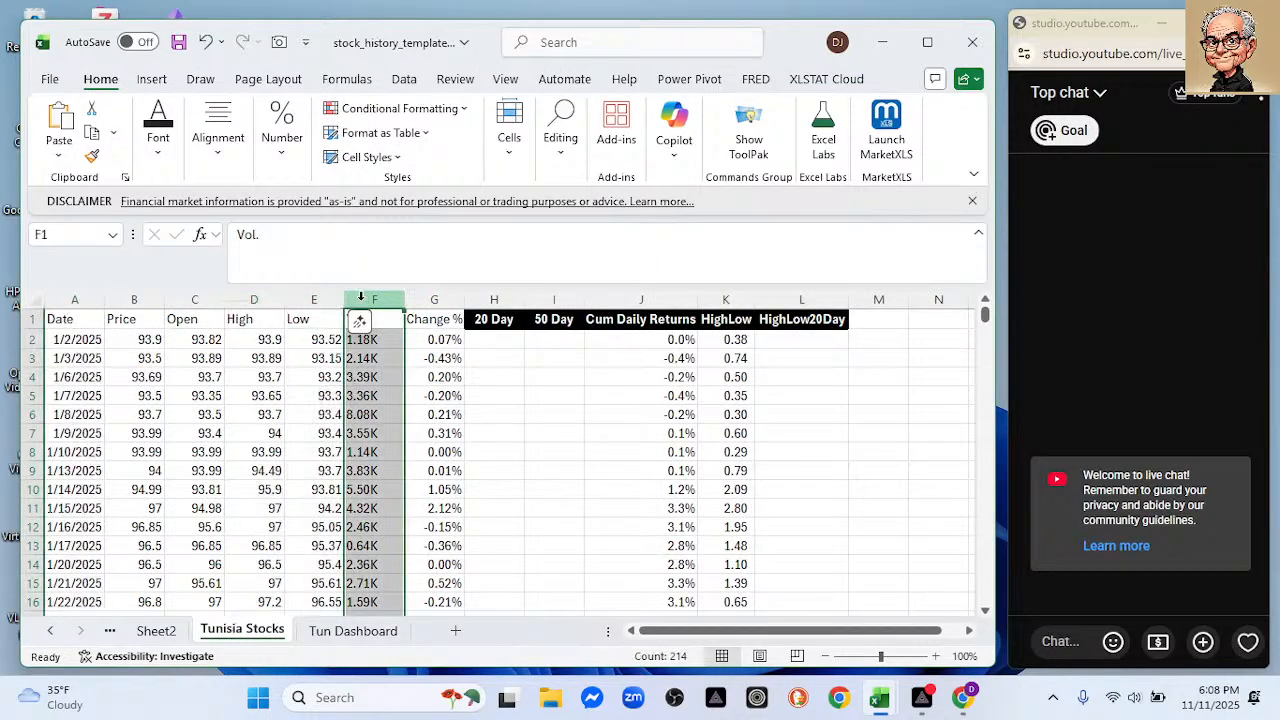
pyautogui.rightClick(361, 298)
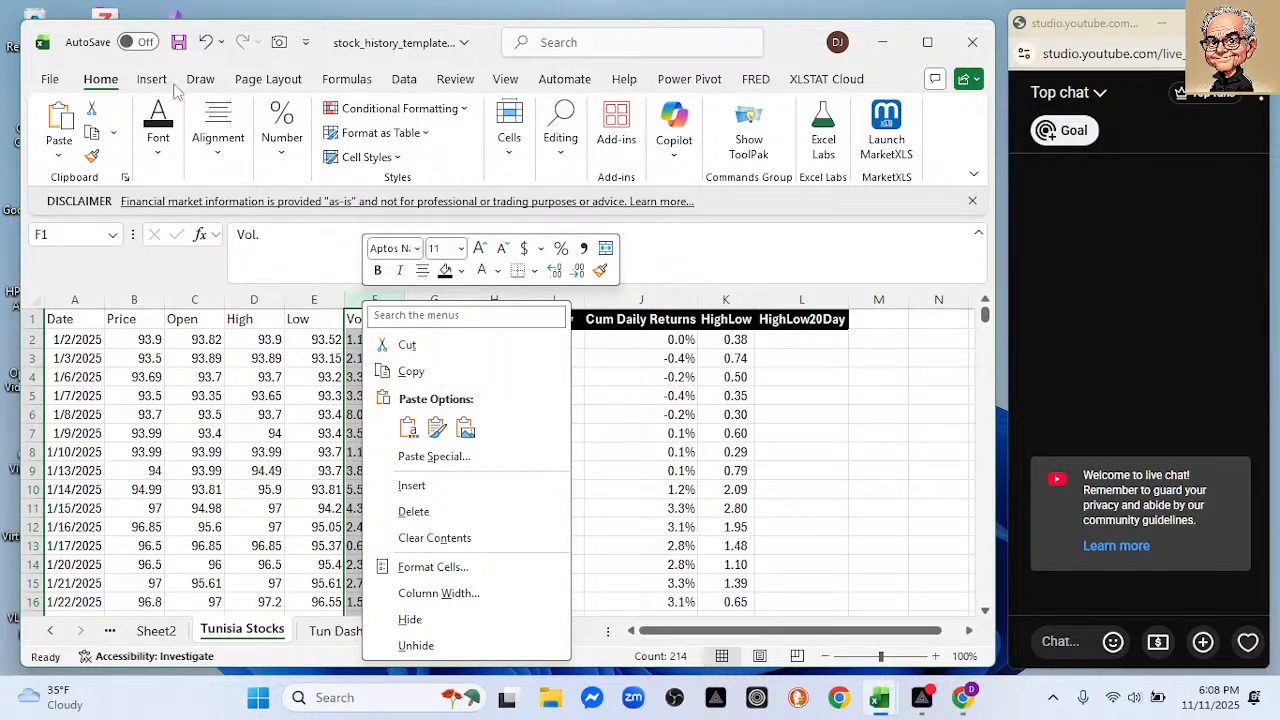
pyautogui.click(564, 157)
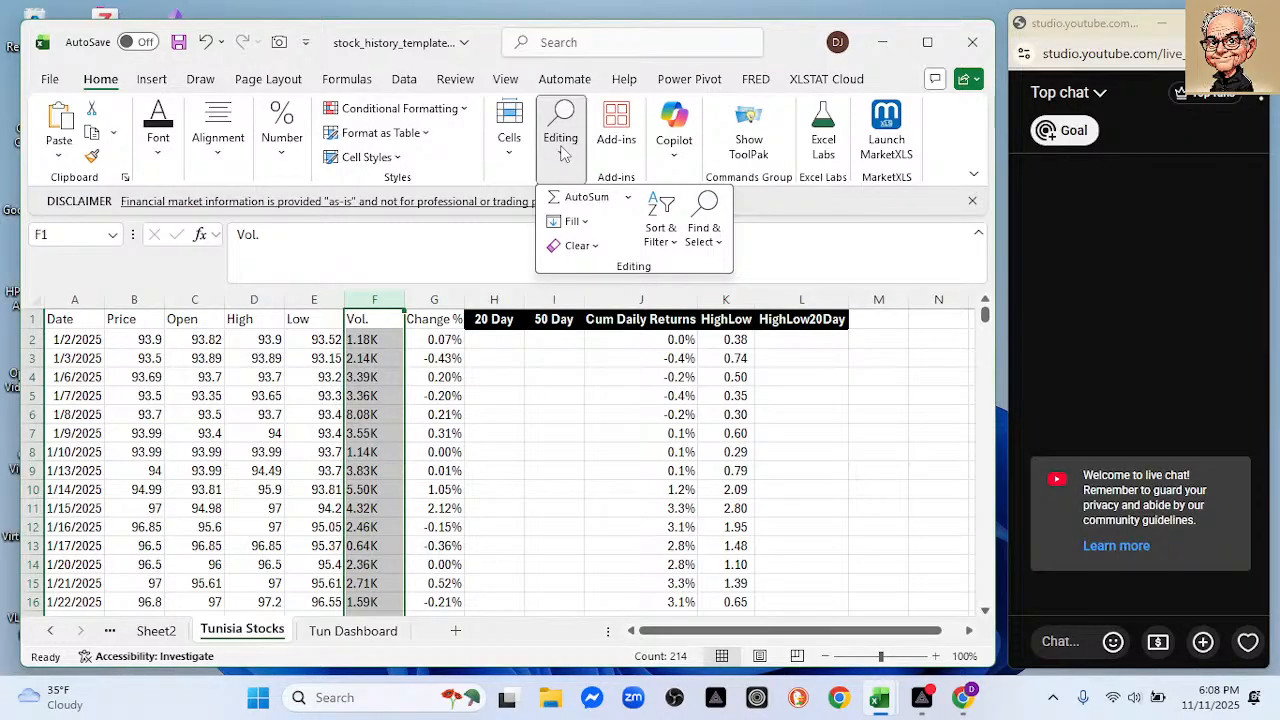
pyautogui.click(420, 93)
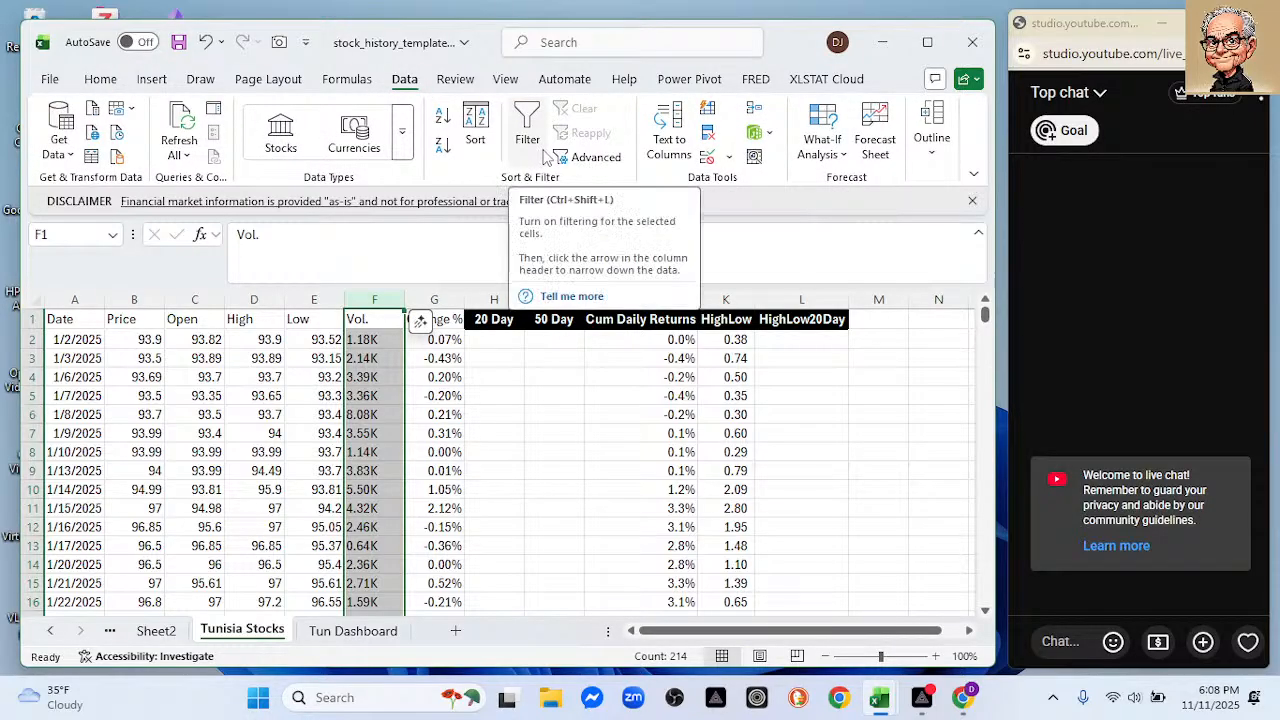
pyautogui.click(98, 88)
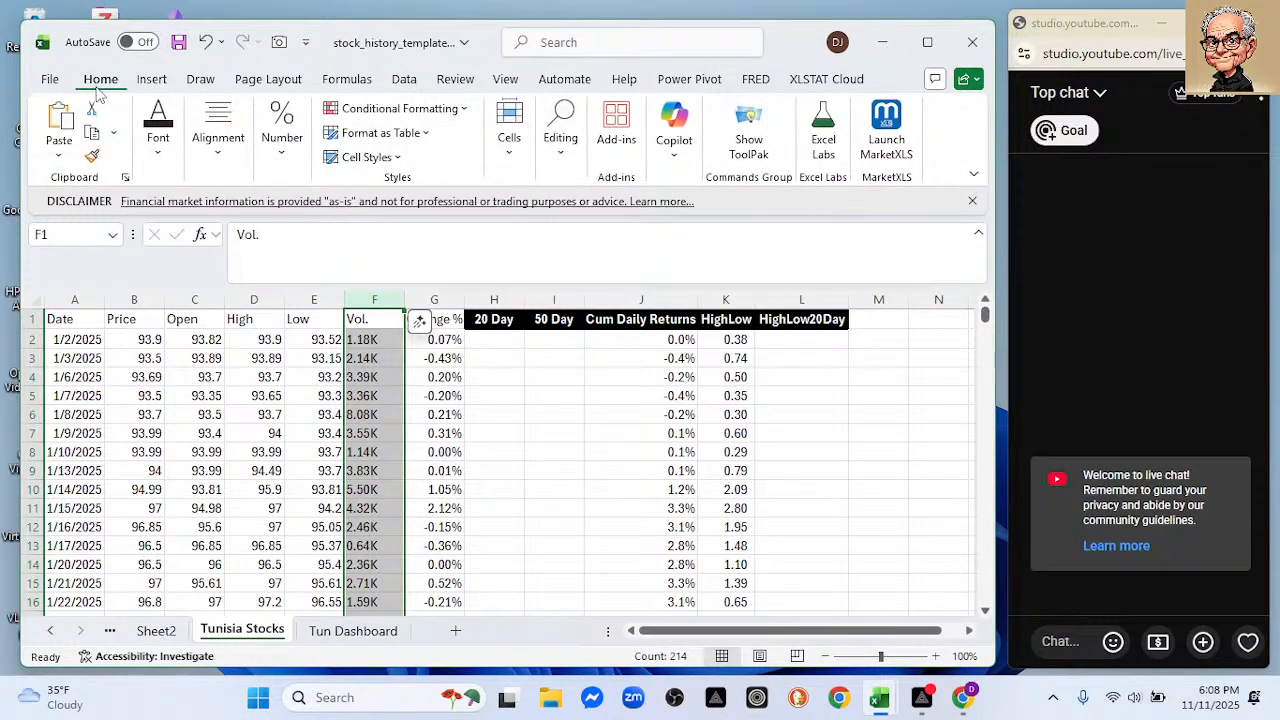
pyautogui.click(561, 150)
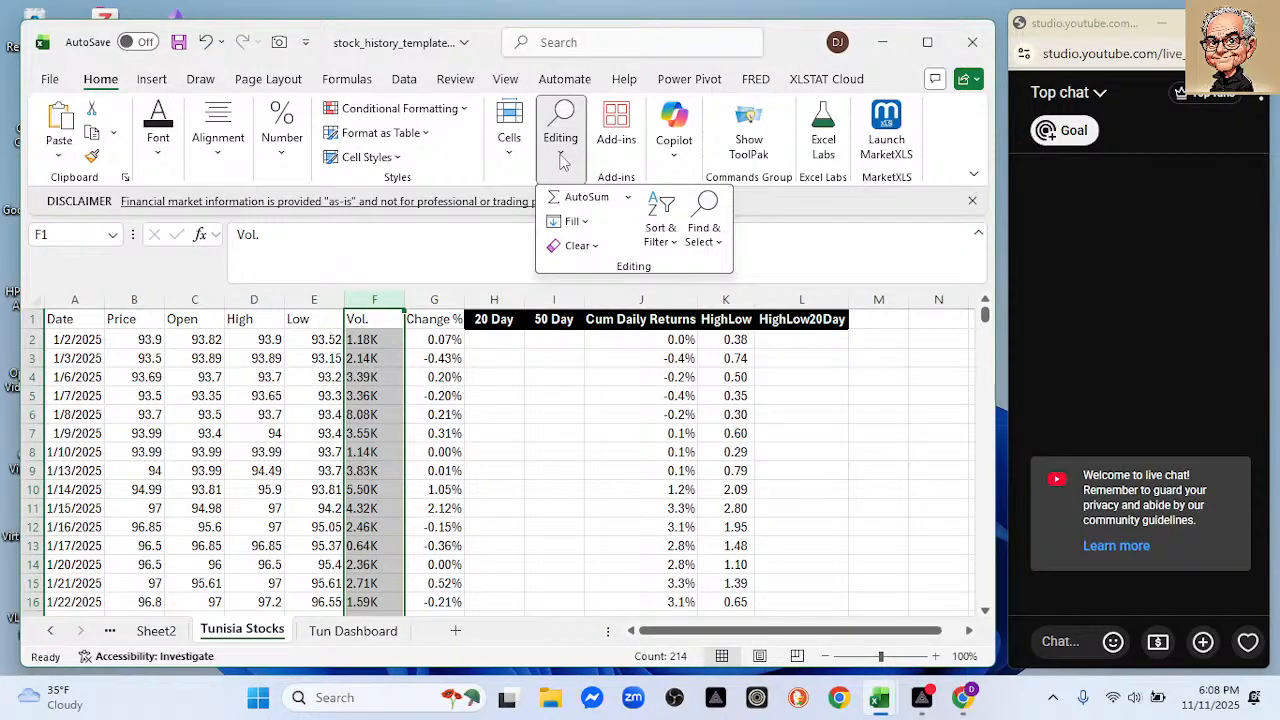
pyautogui.click(561, 160)
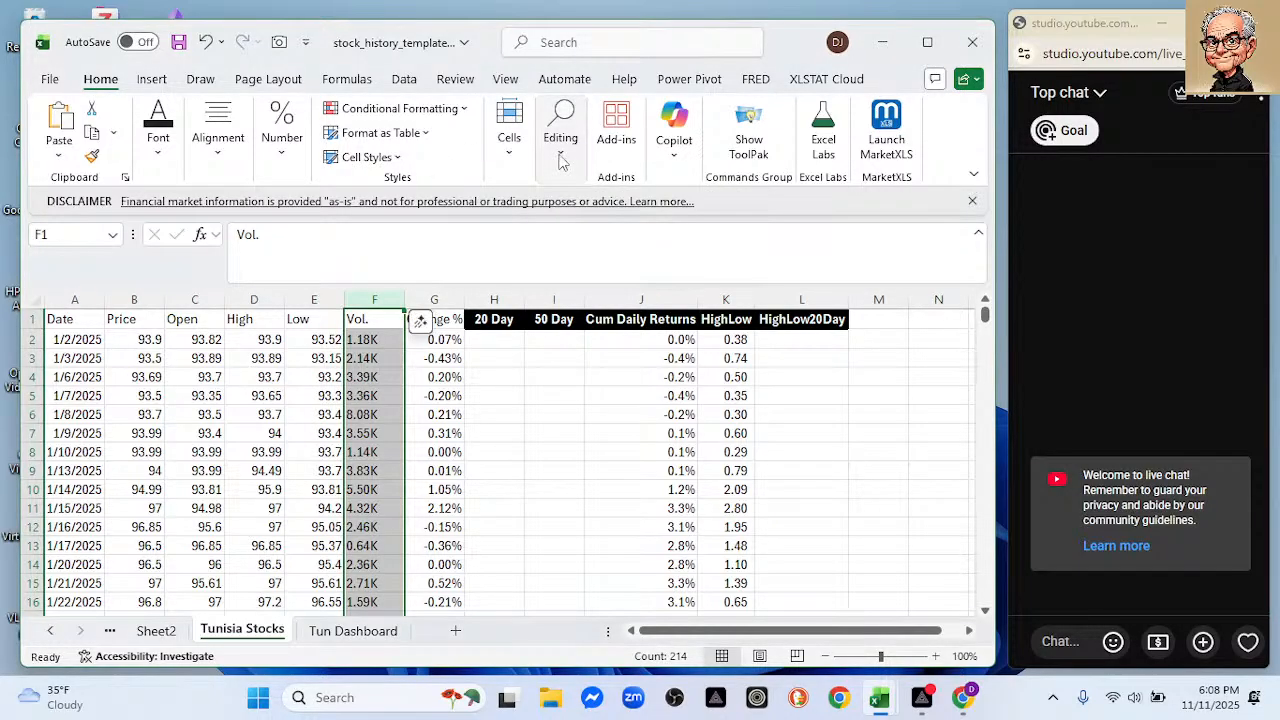
pyautogui.click(153, 84)
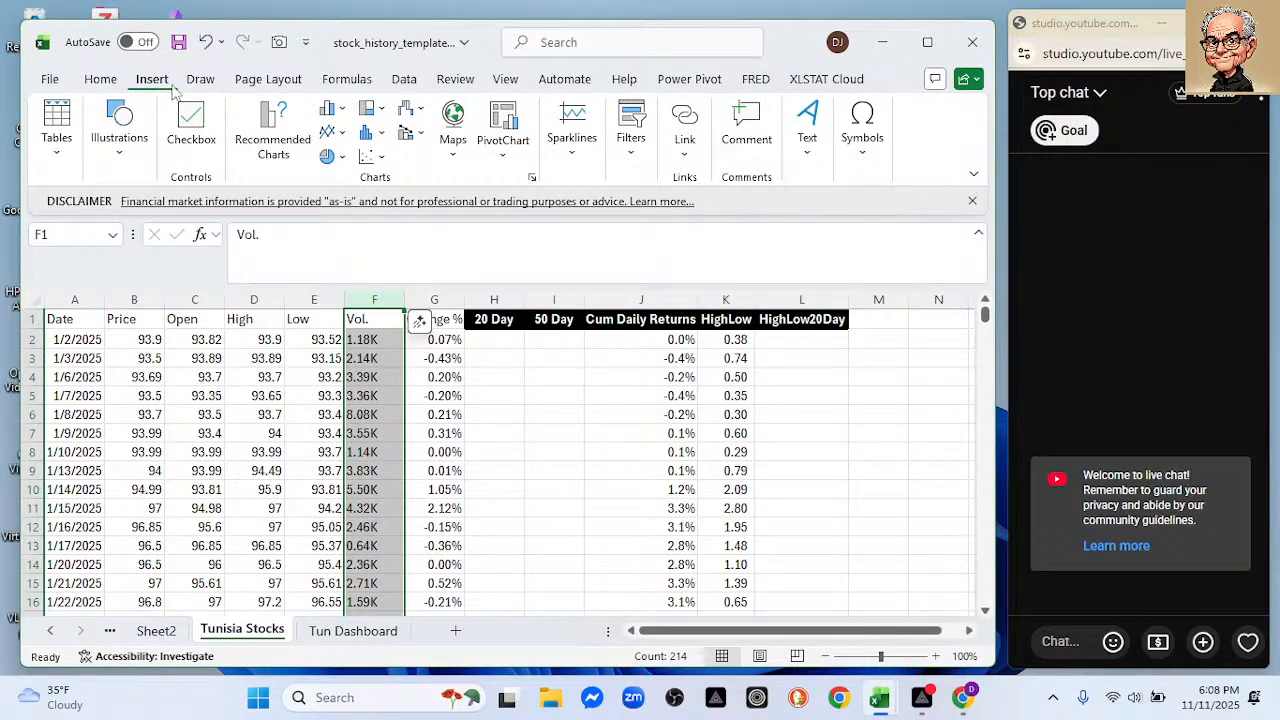
pyautogui.click(404, 82)
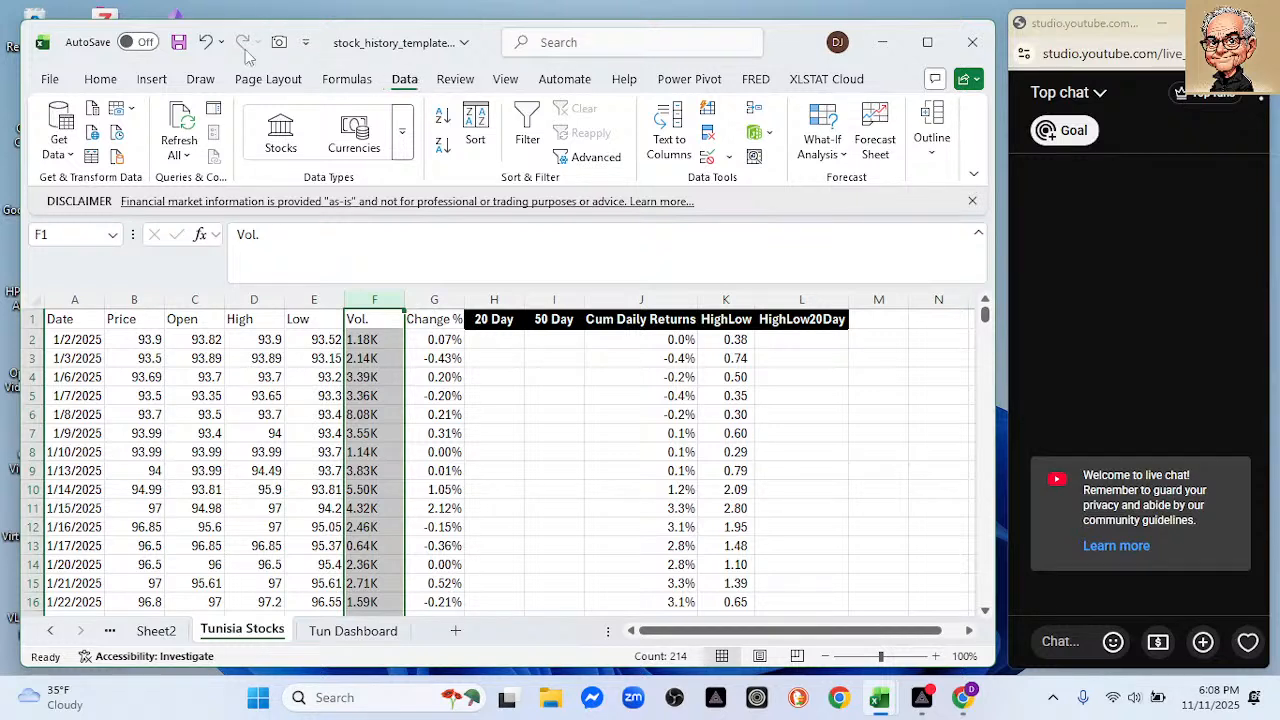
# Save the stock_history_template workbook.
pyautogui.click(178, 44)
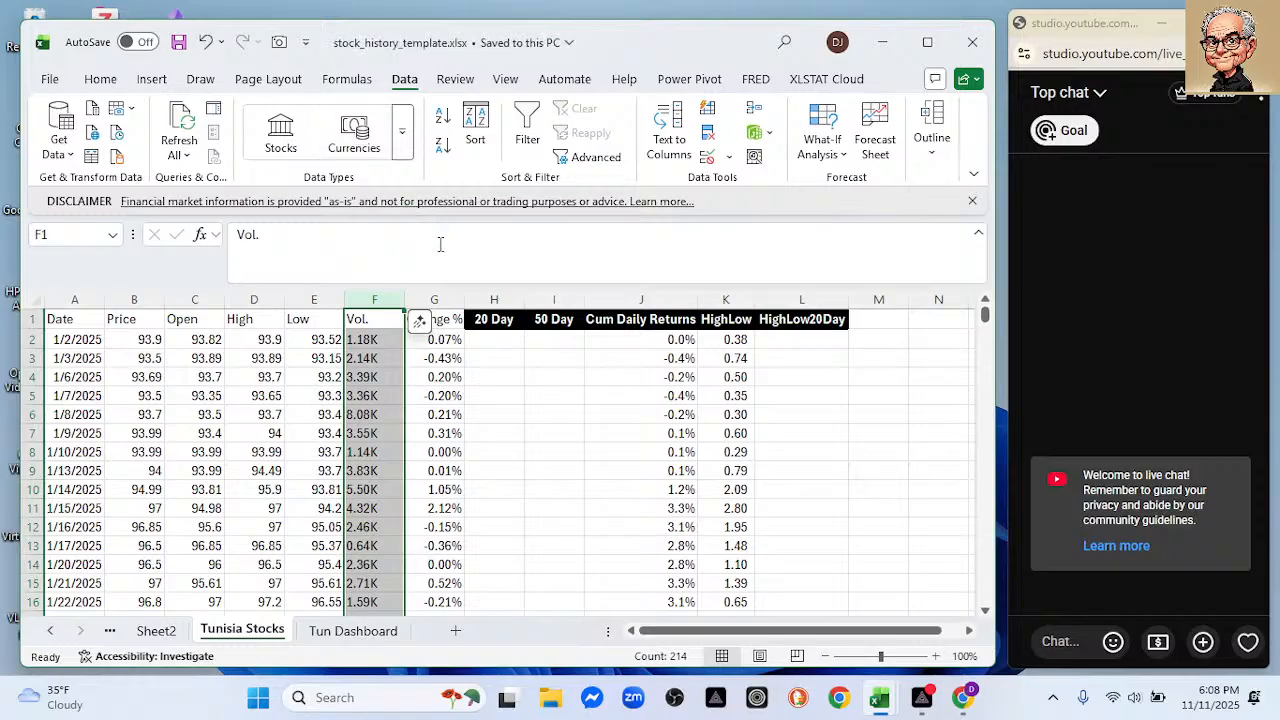
pyautogui.click(559, 268)
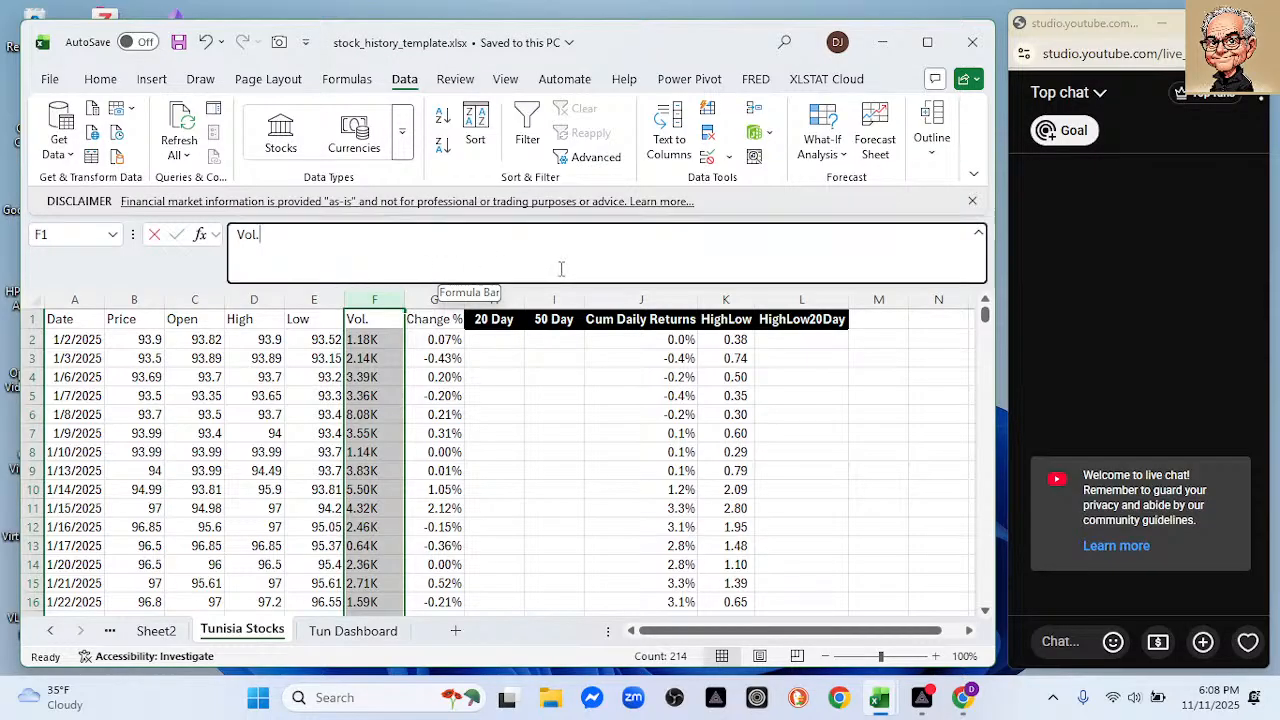
# Insert a 2-D line chart from the Date and Change % columns of the Tunisia Stocks sheet.
pyautogui.click(88, 301)
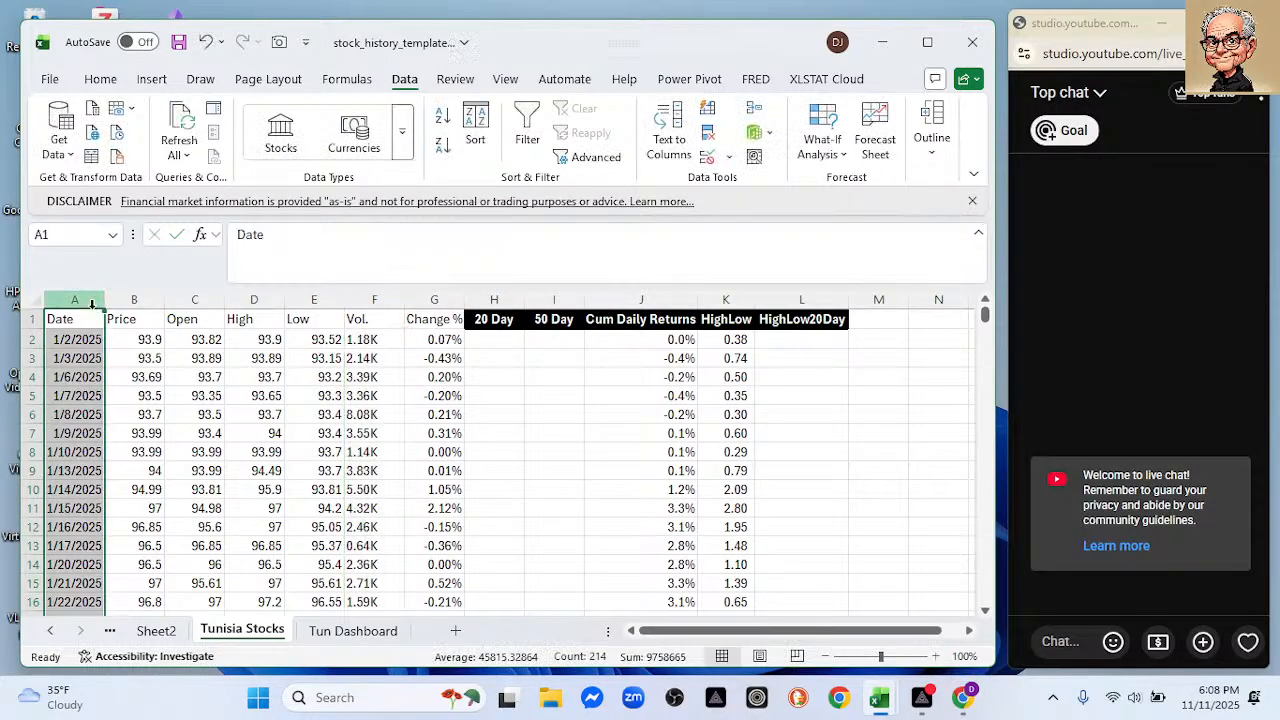
pyautogui.click(420, 300)
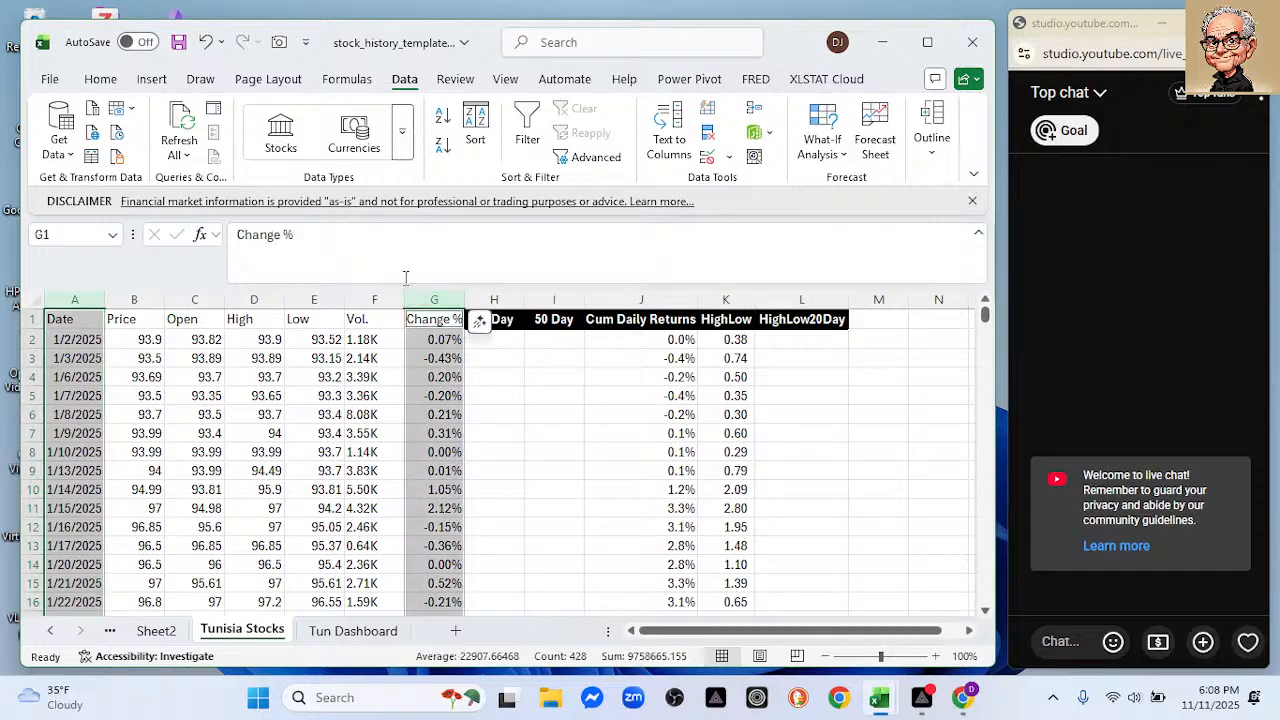
pyautogui.click(151, 79)
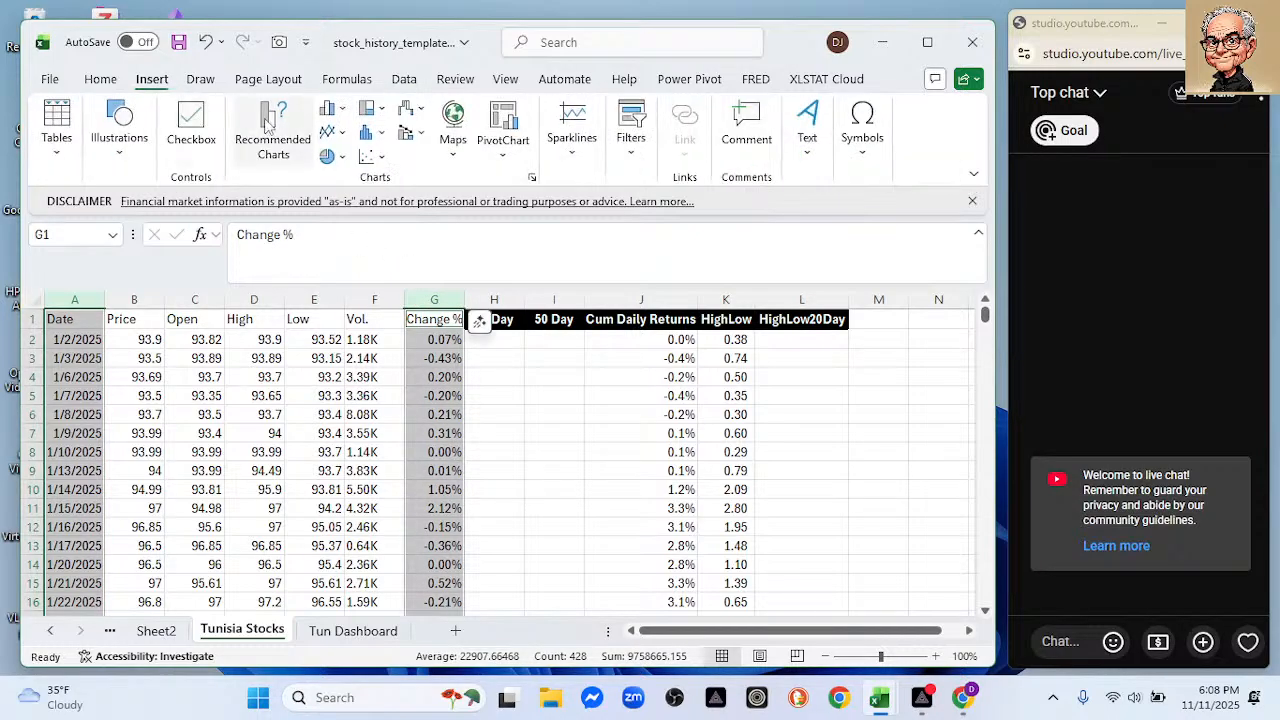
pyautogui.click(334, 133)
pyautogui.click(343, 197)
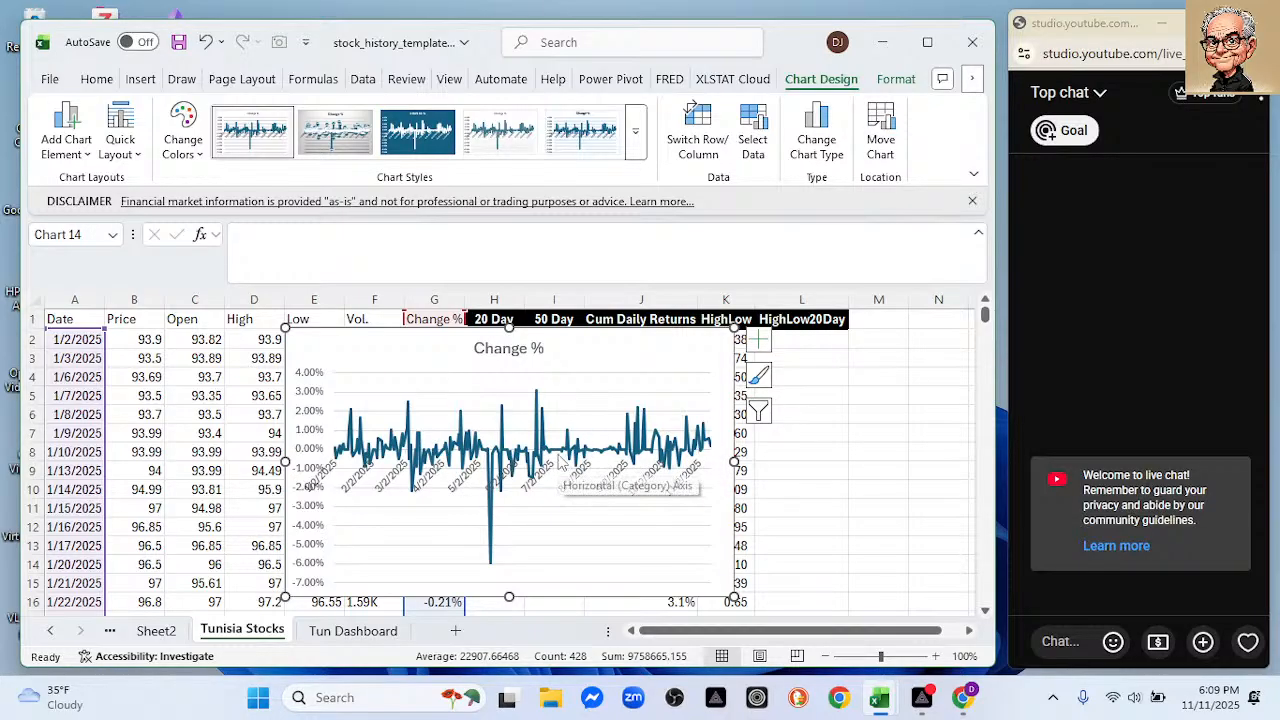
# Move the Change % chart to cell I31 of Tun Dashboard, beside the High and Low chart.
pyautogui.press('Delete')
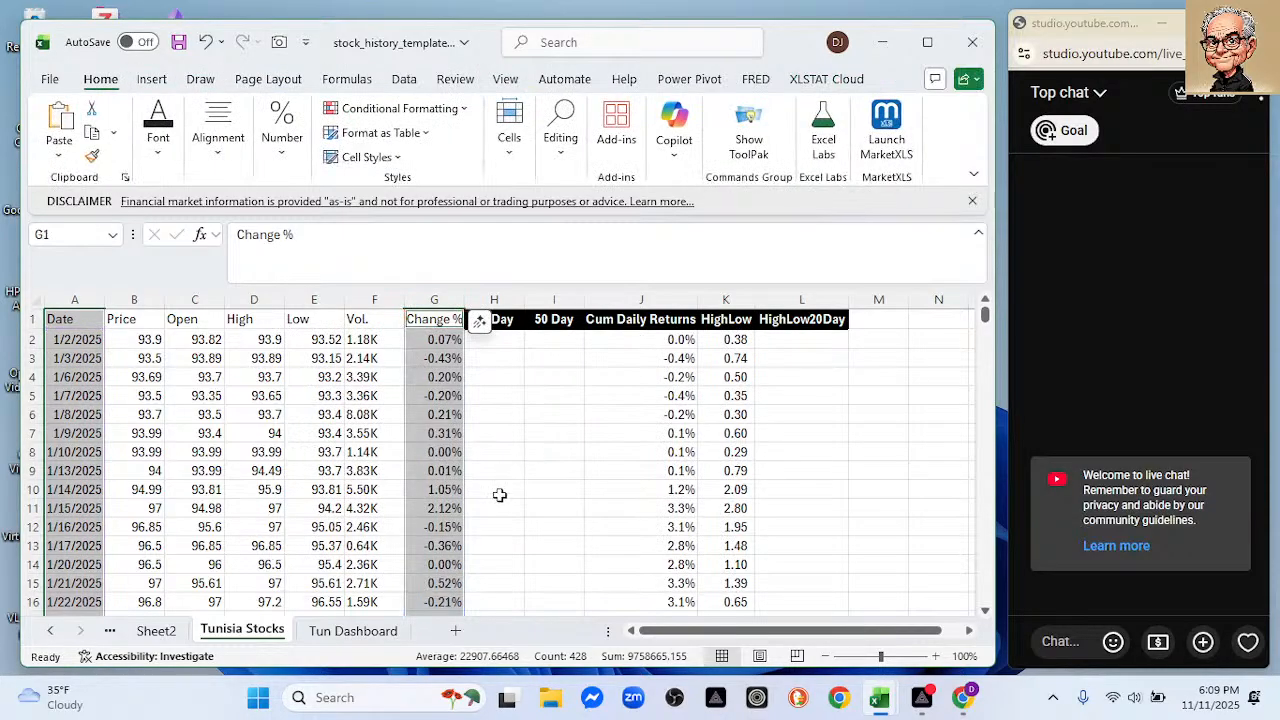
pyautogui.click(353, 630)
pyautogui.click(555, 470)
pyautogui.hotkey('ctrl', 'v')
pyautogui.scroll(-2, 555, 475)
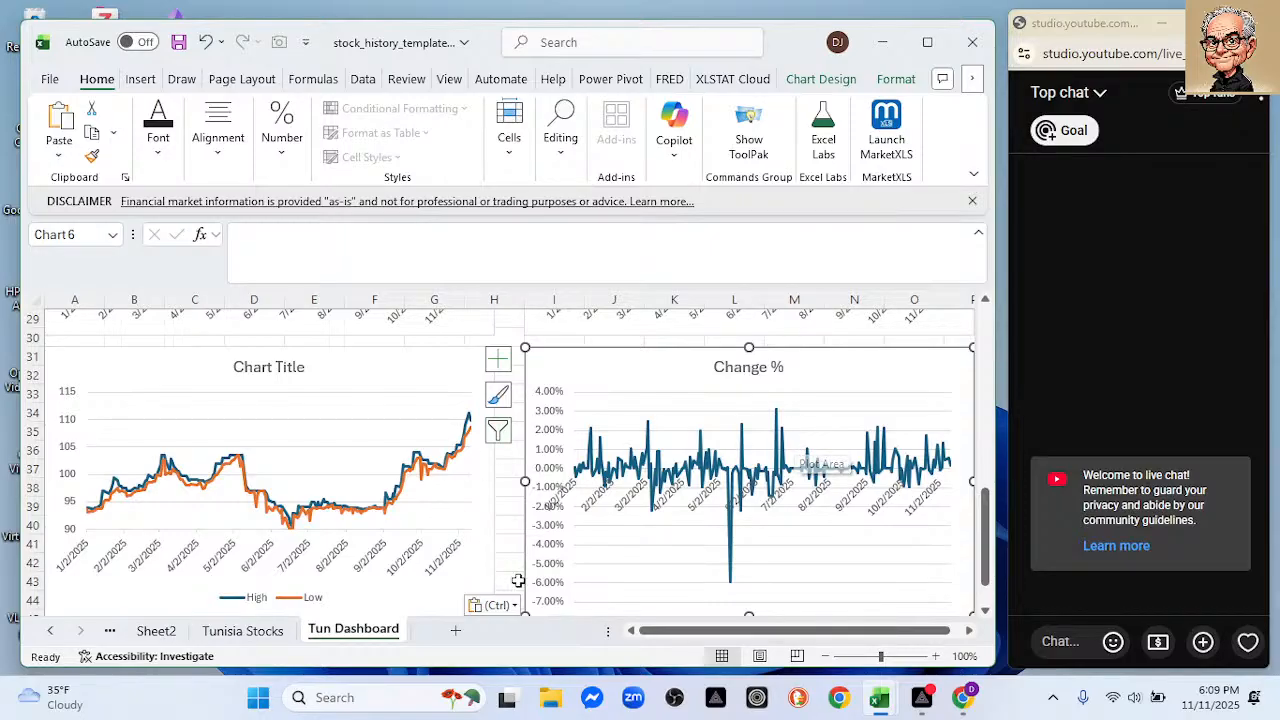
pyautogui.scroll(10, 355, 473)
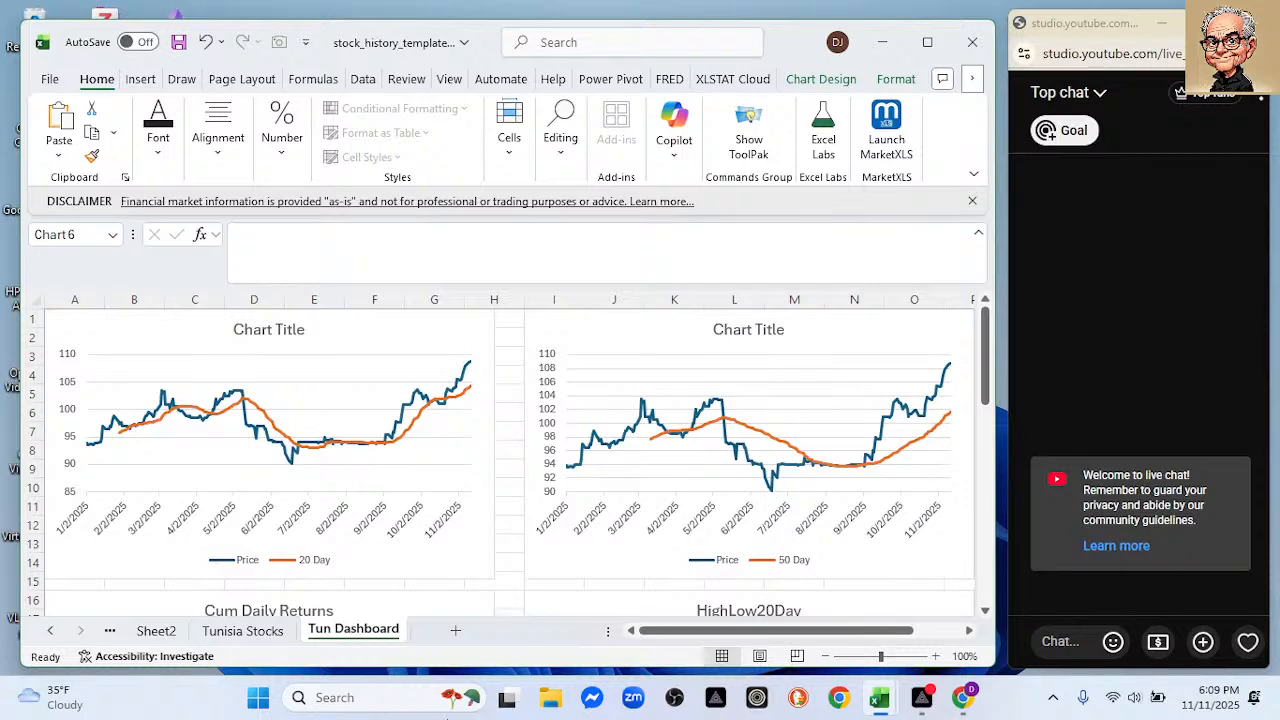
# Switch to PRISM Live Studio and stop the recording.
pyautogui.click(918, 703)
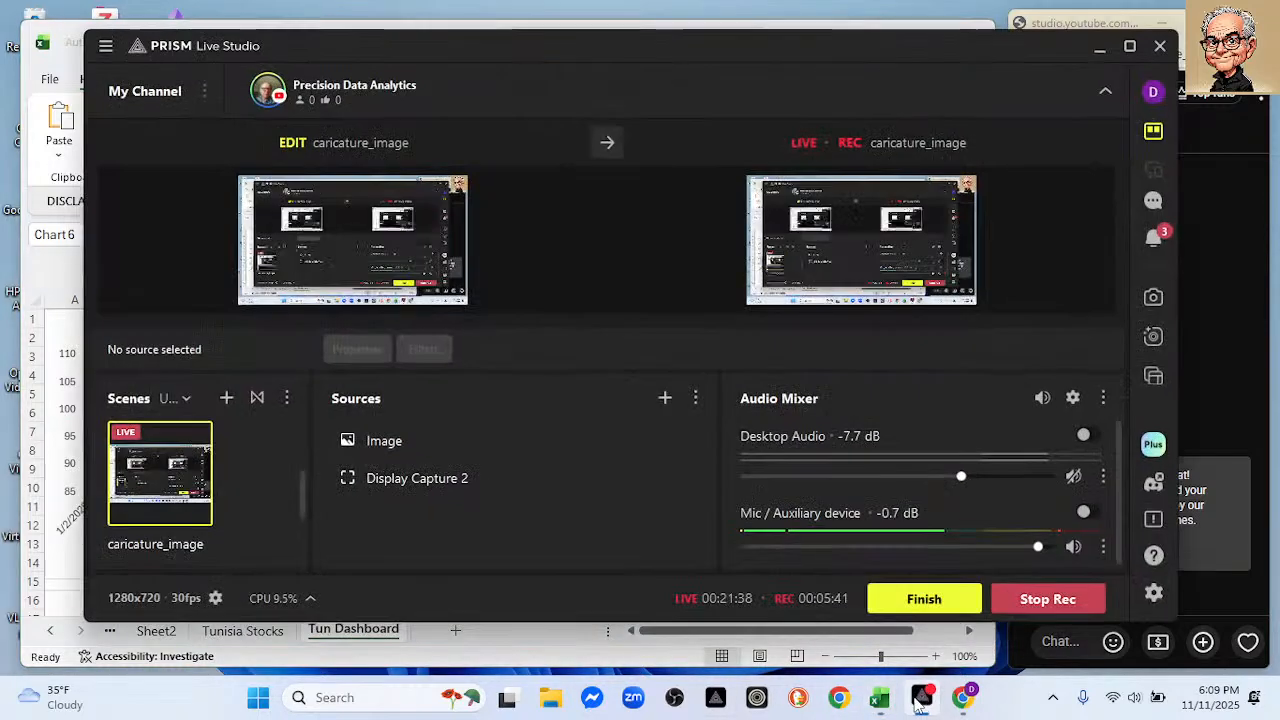
pyautogui.click(1033, 606)
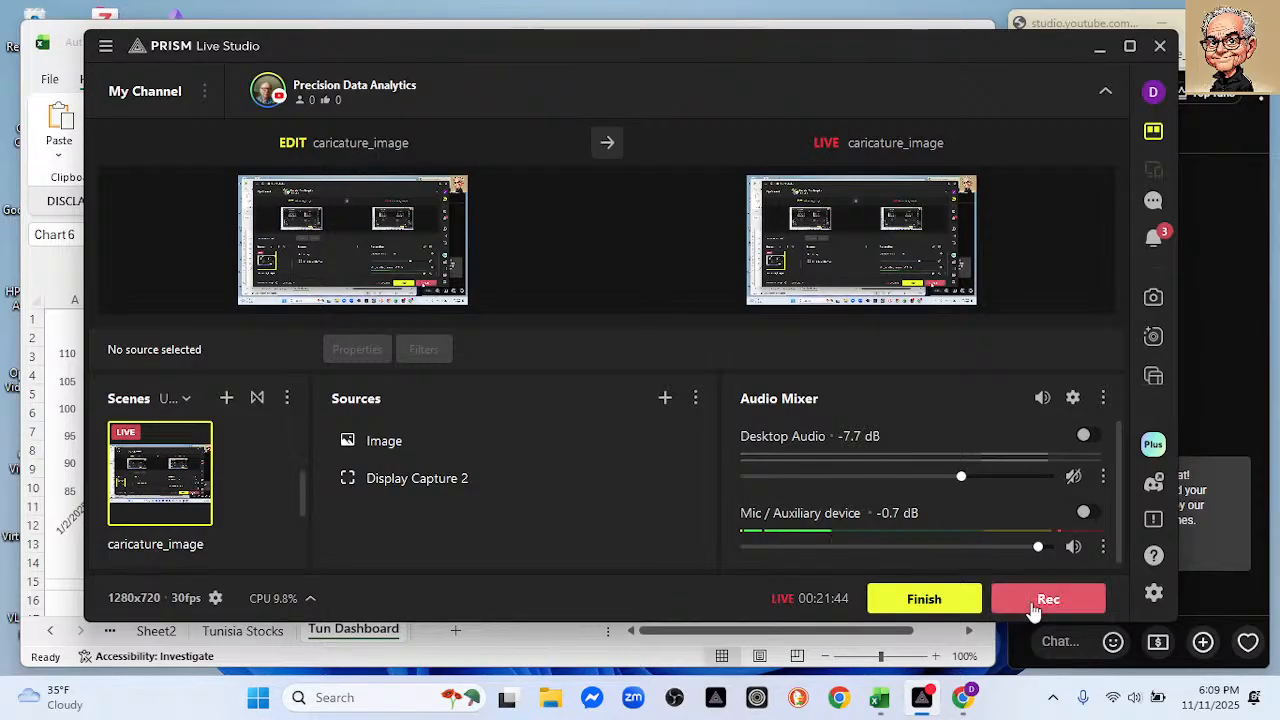